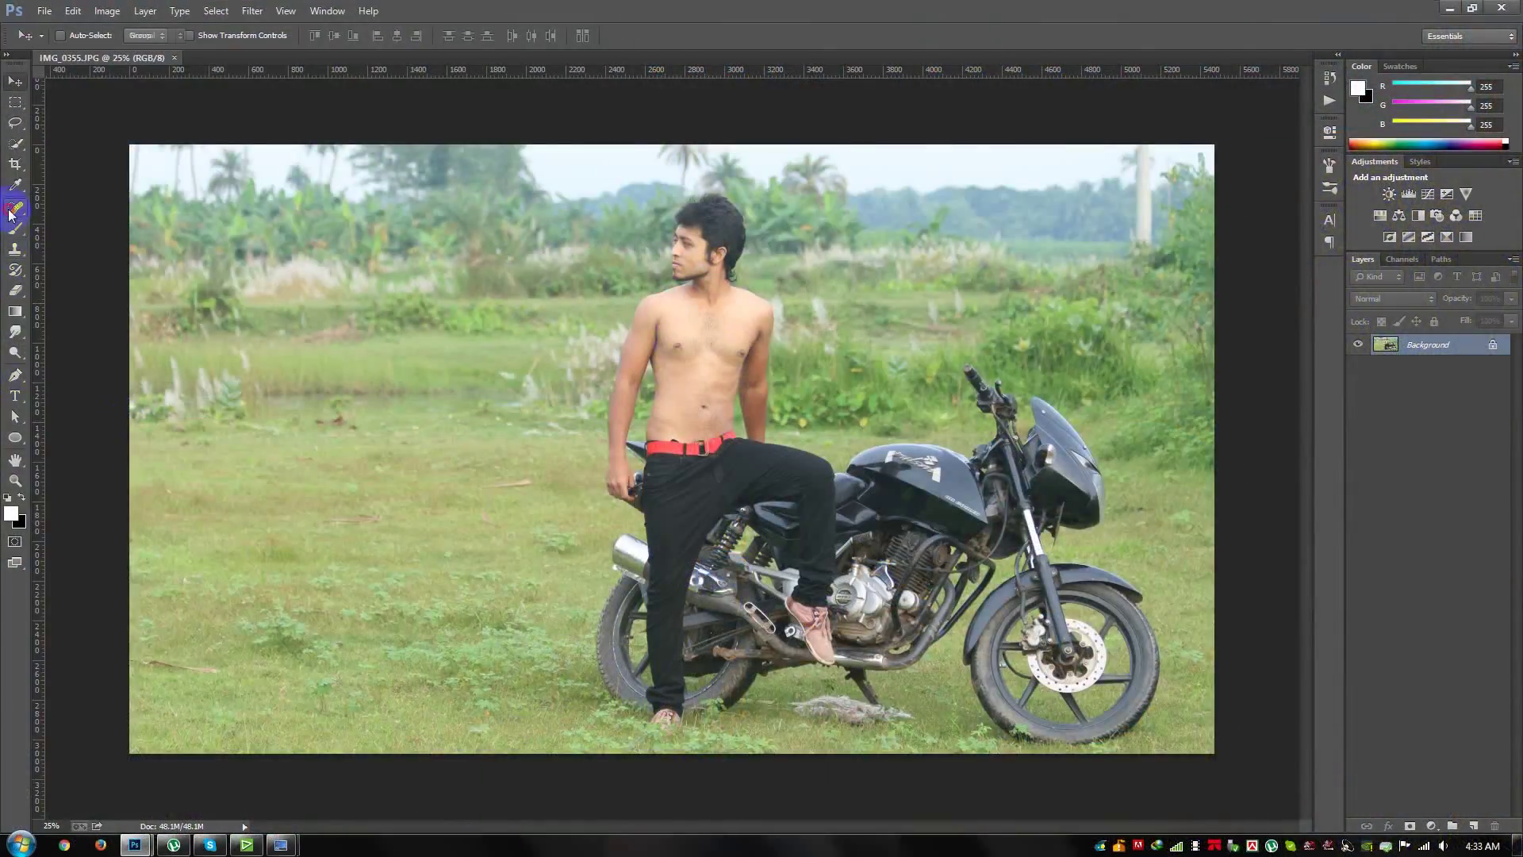
# Step: Set the image width to 1920 pixels, giving 1920 × 1078 at 72 ppi
pyautogui.click(11, 212)
pyautogui.click(109, 12)
pyautogui.click(142, 127)
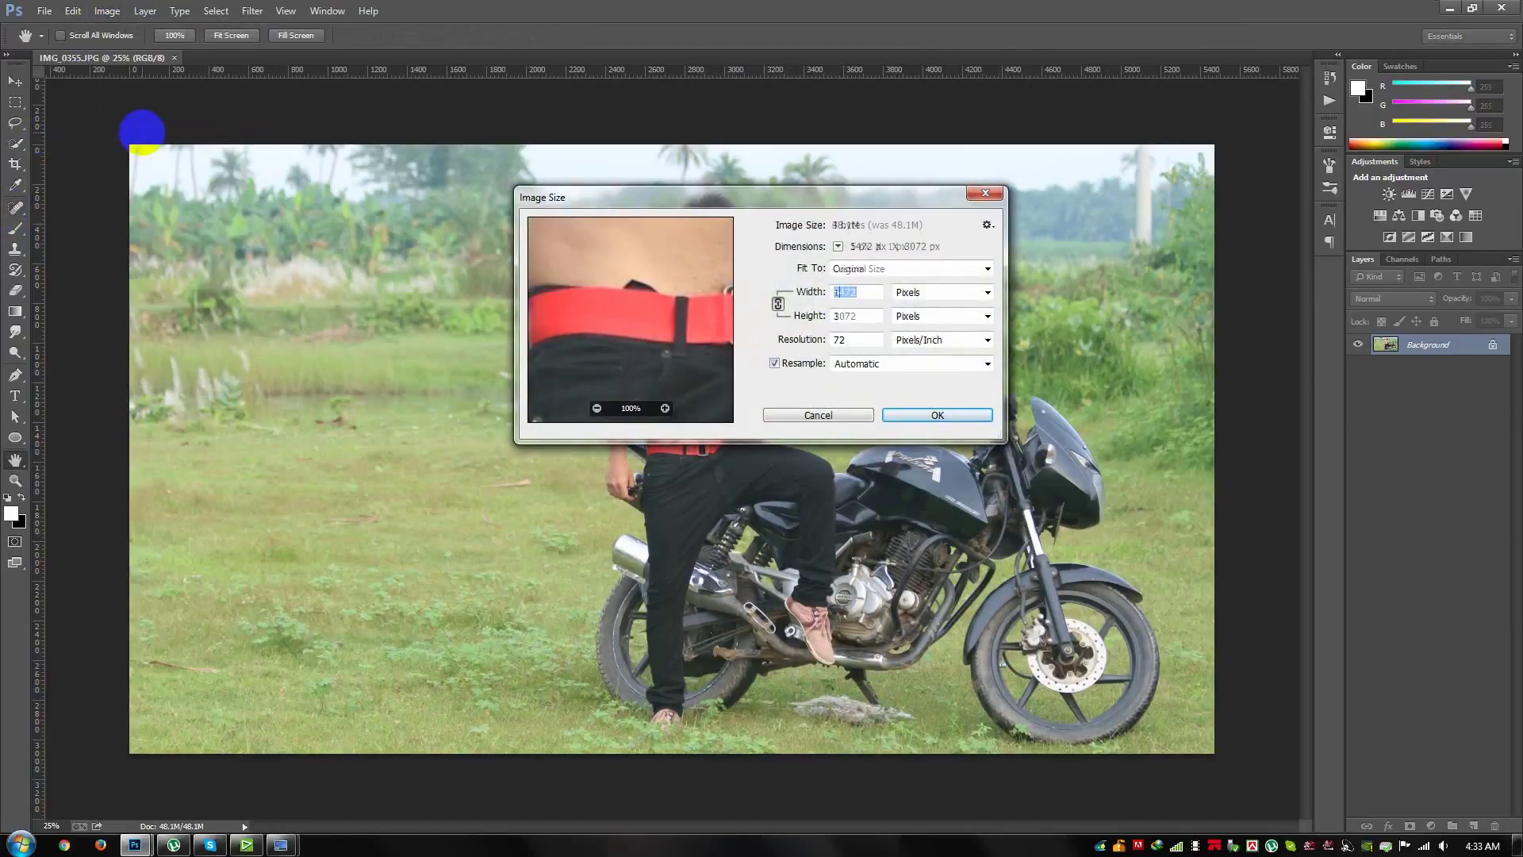
pyautogui.write('1920')
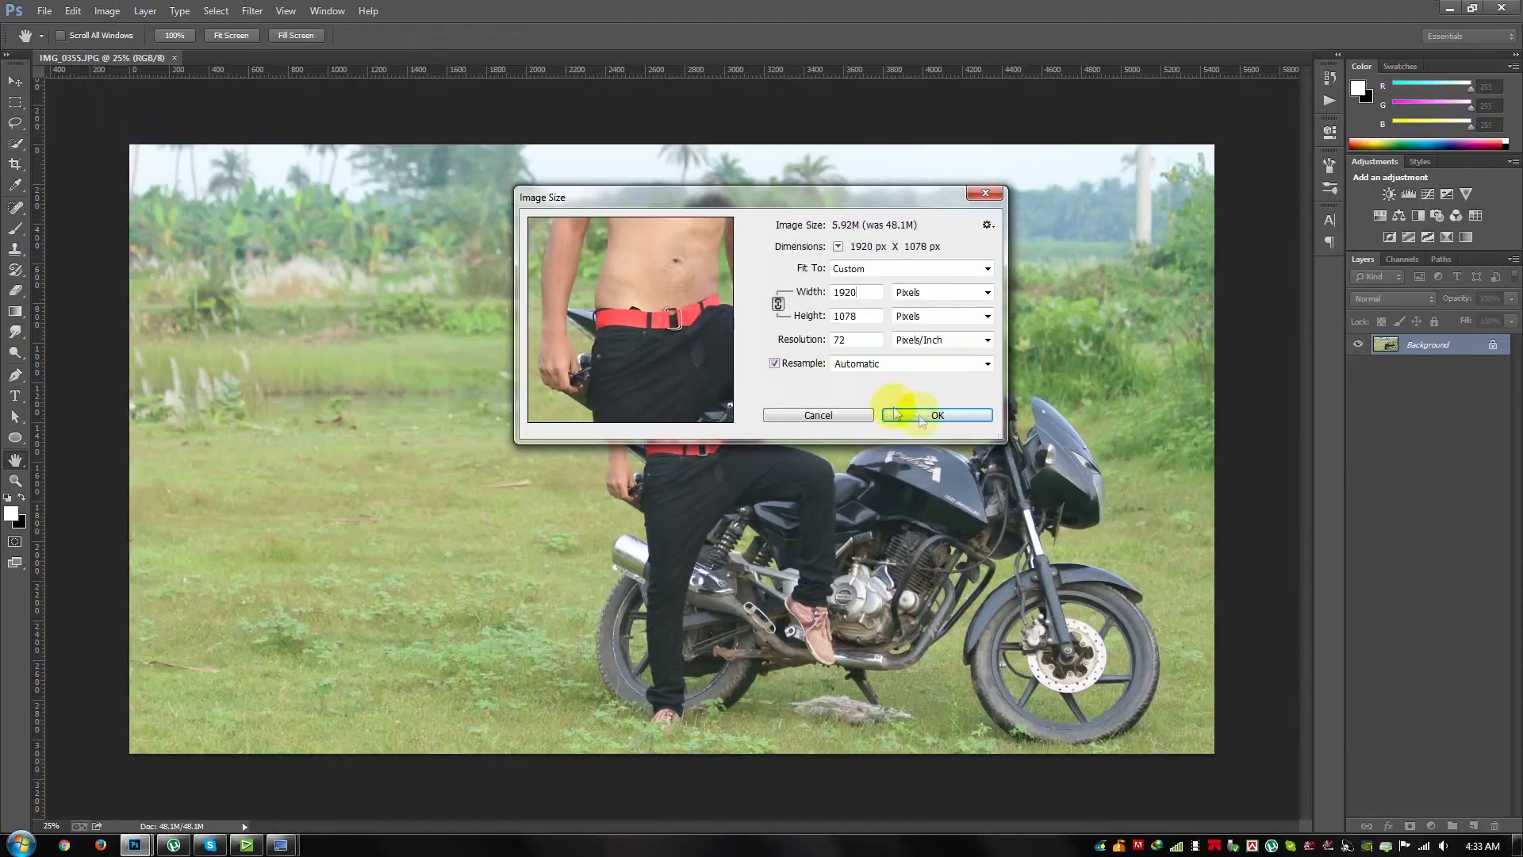
pyautogui.click(897, 413)
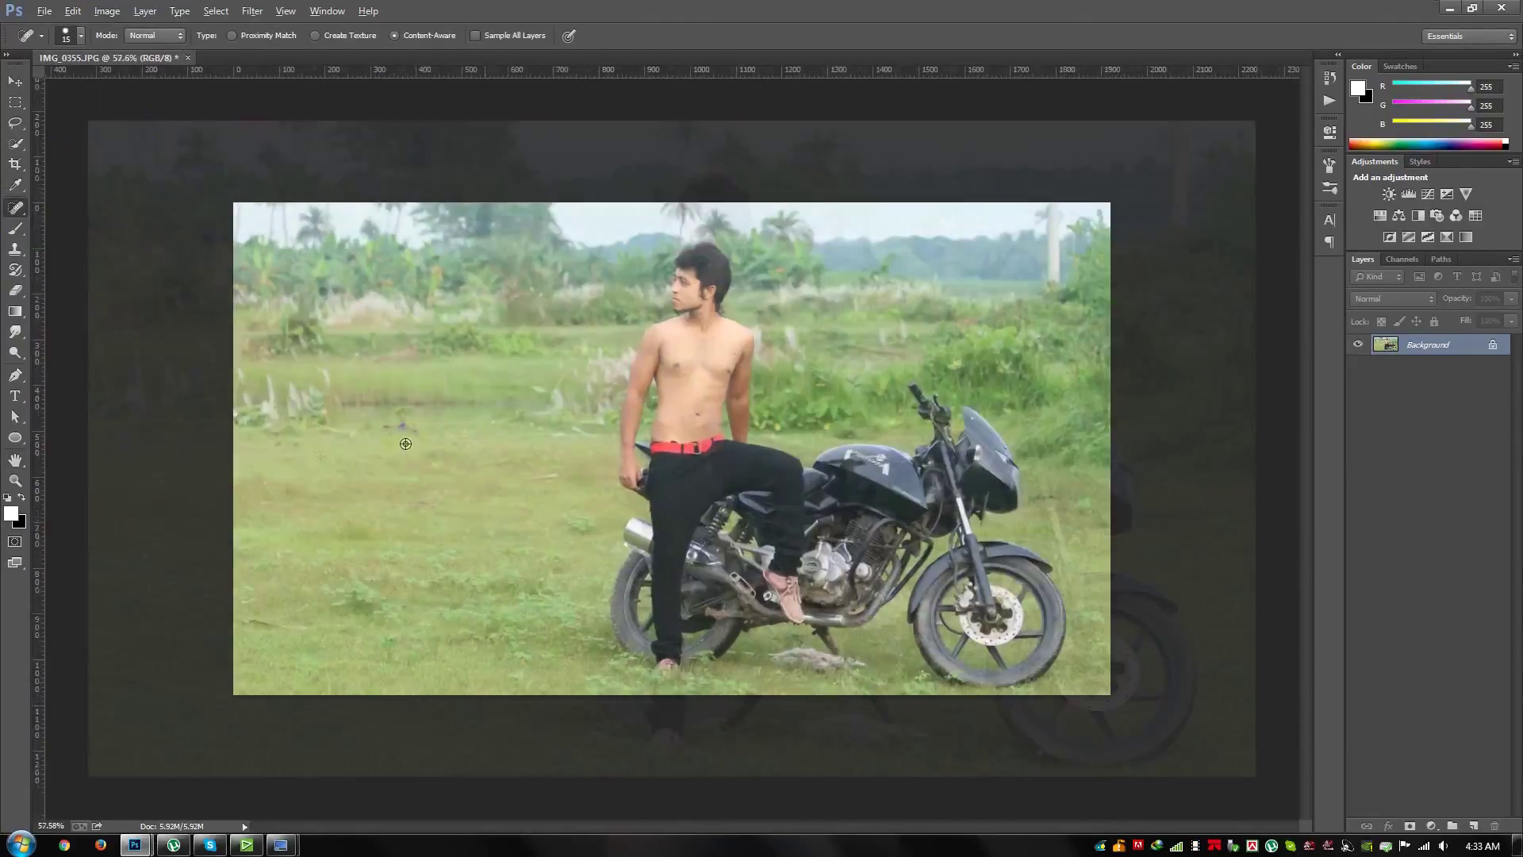
# Step: With the Spot Healing Brush, remove the specks, dry stick and debris in the grass
pyautogui.scroll(2, 296, 462)
pyautogui.scroll(2, 714, 364)
pyautogui.scroll(1, 534, 384)
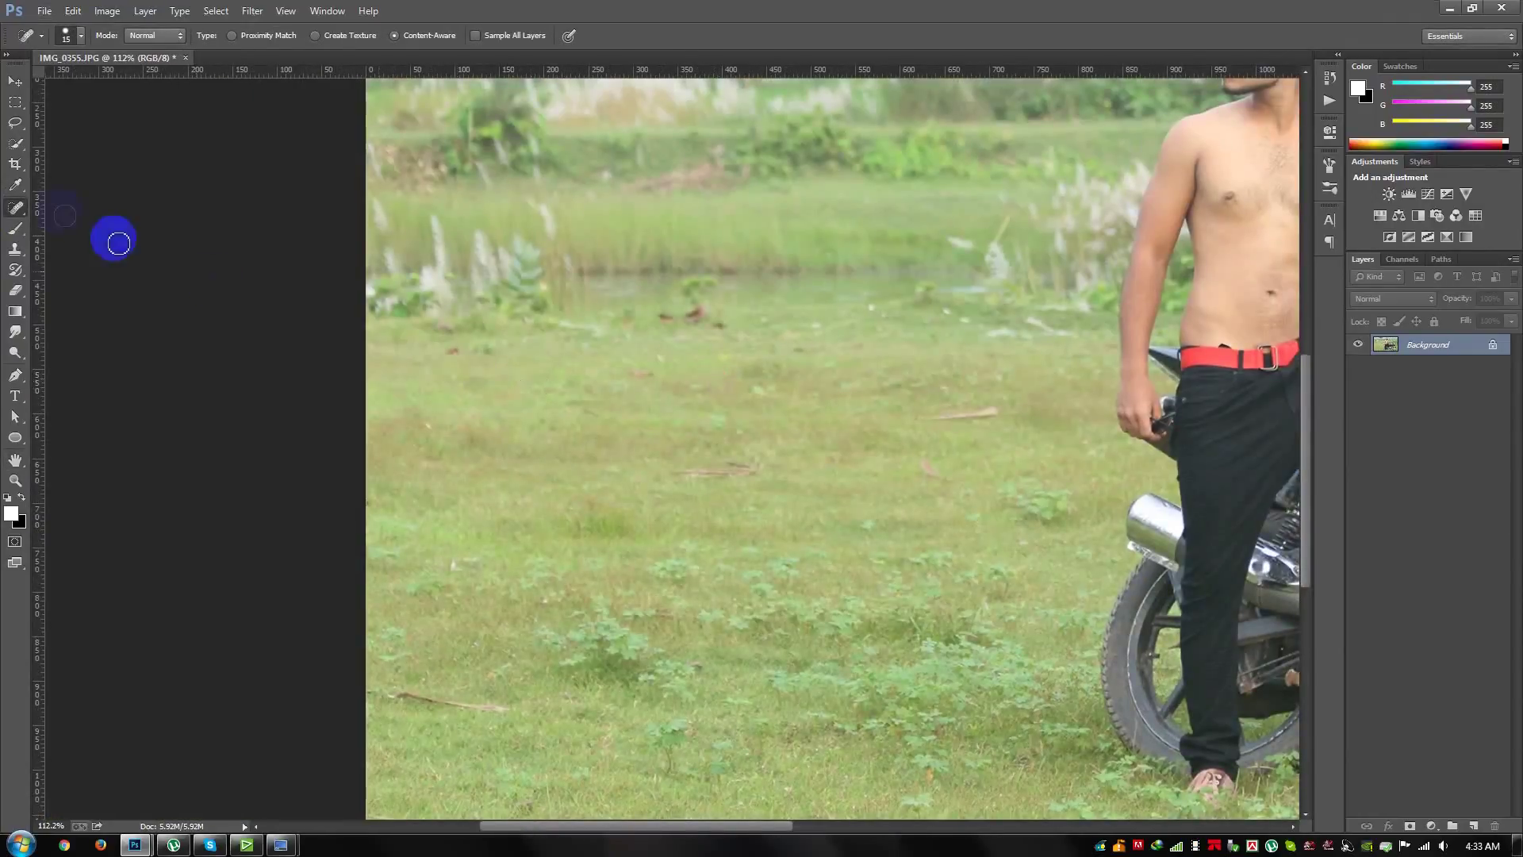
pyautogui.rightClick(15, 208)
pyautogui.click(92, 213)
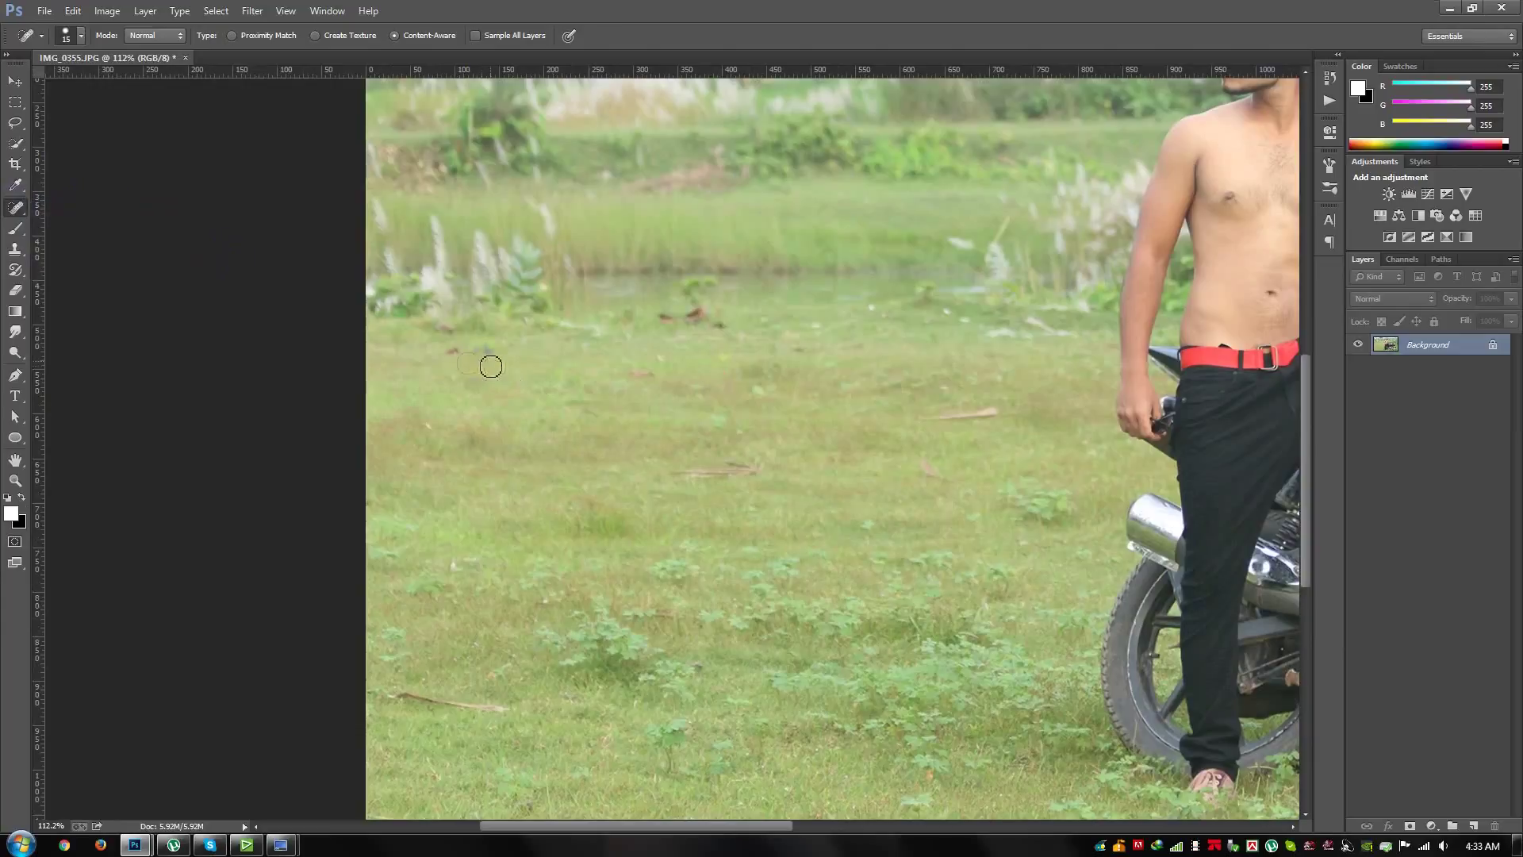
pyautogui.moveTo(476, 559); pyautogui.dragTo(454, 564)
pyautogui.click(547, 607)
pyautogui.moveTo(516, 711); pyautogui.dragTo(382, 696)
pyautogui.moveTo(691, 637); pyautogui.dragTo(649, 620)
pyautogui.moveTo(763, 470); pyautogui.dragTo(668, 481)
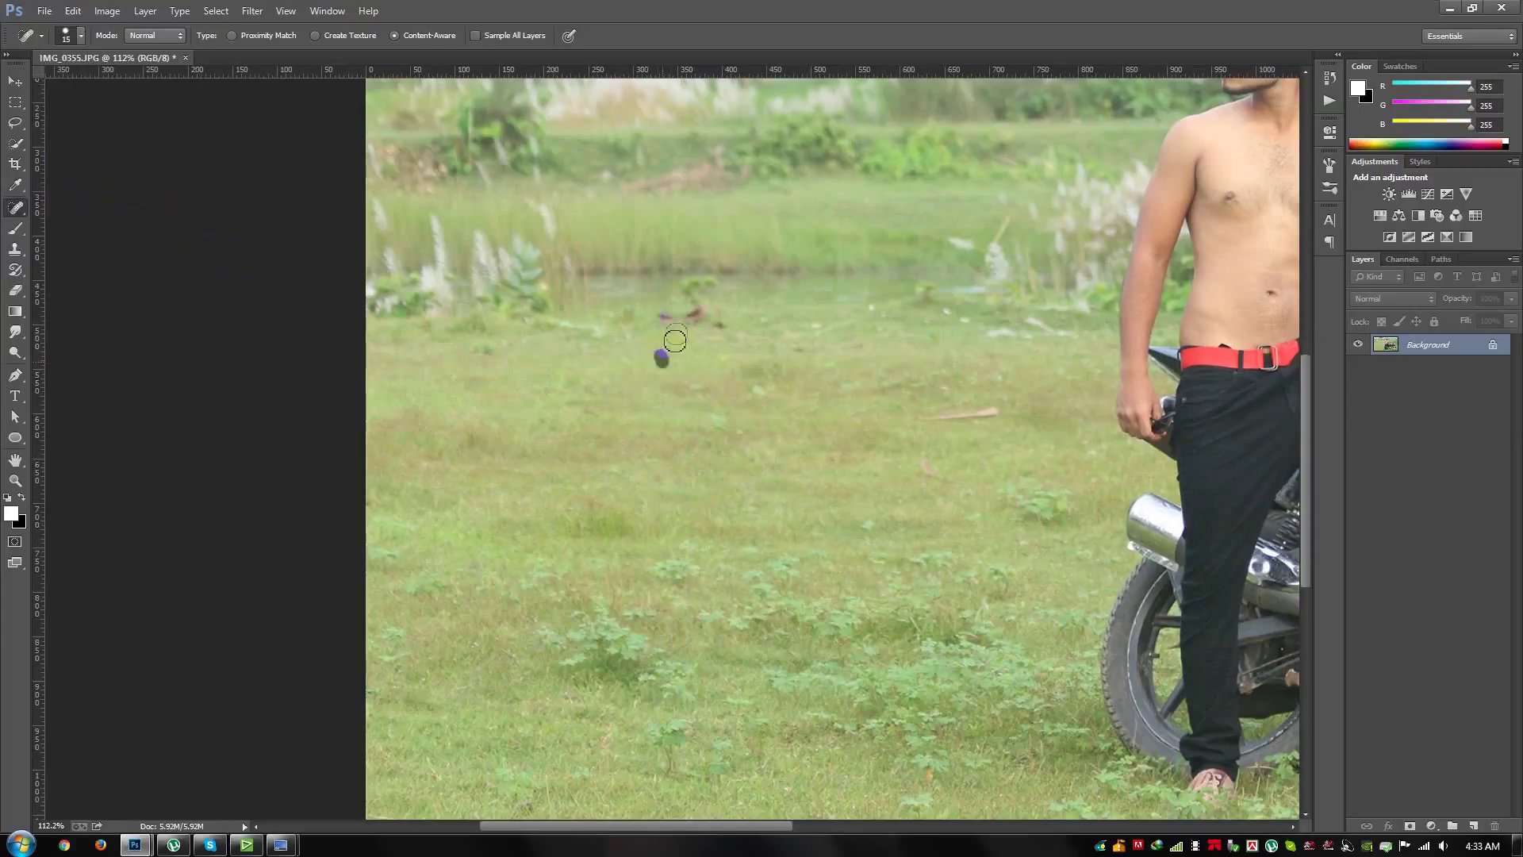
pyautogui.moveTo(663, 316); pyautogui.dragTo(728, 327)
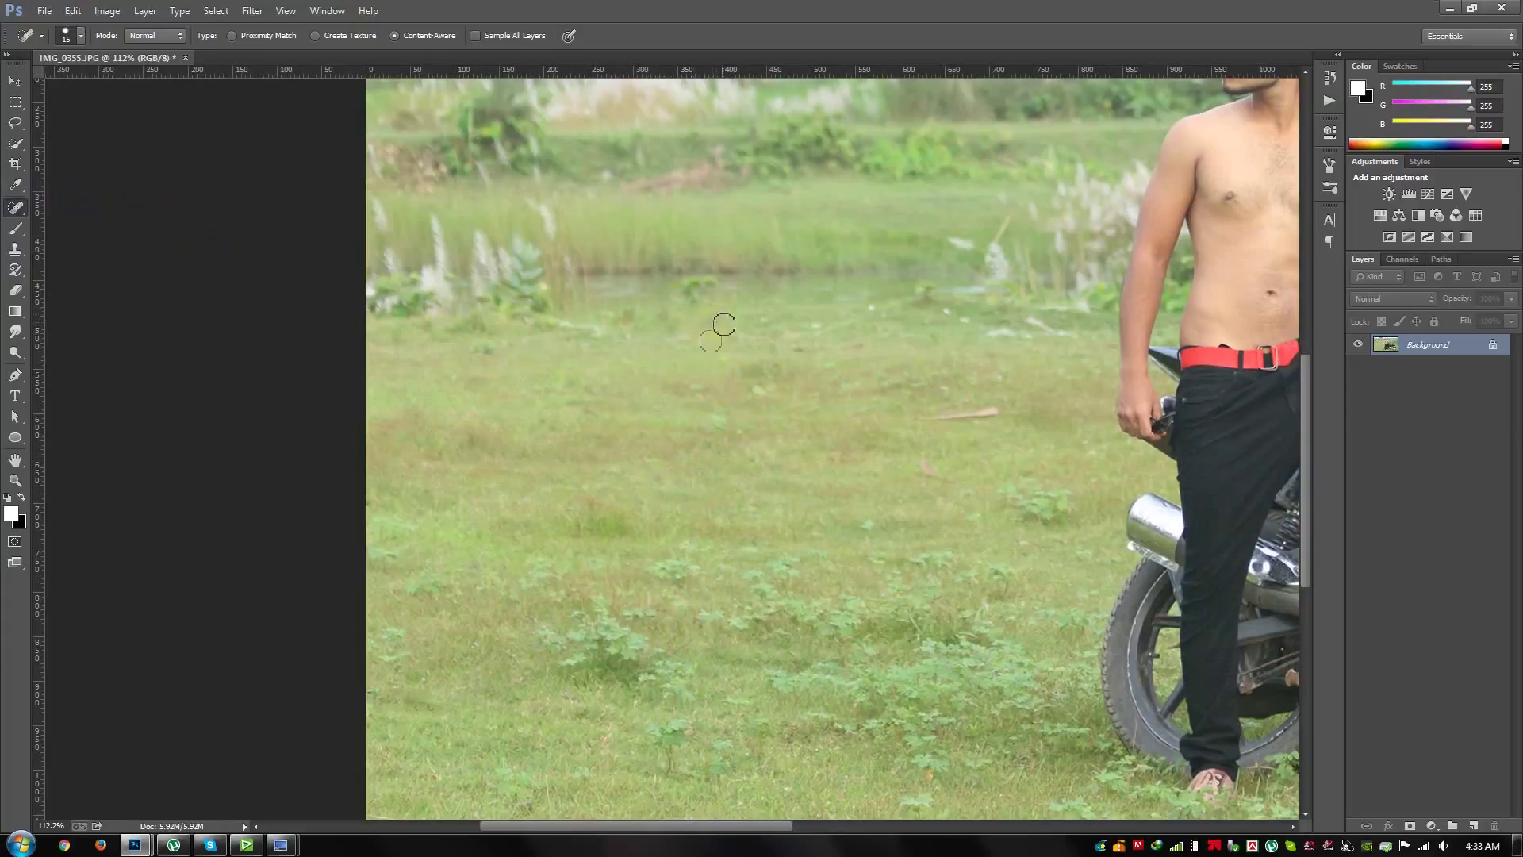
# Step: Heal the brown stick, the feather under the bike and the debris around the kickstand
pyautogui.moveTo(988, 411); pyautogui.dragTo(903, 417)
pyautogui.click(927, 470)
pyautogui.moveTo(1010, 545); pyautogui.dragTo(1009, 545)
pyautogui.moveTo(970, 493); pyautogui.dragTo(520, 312)
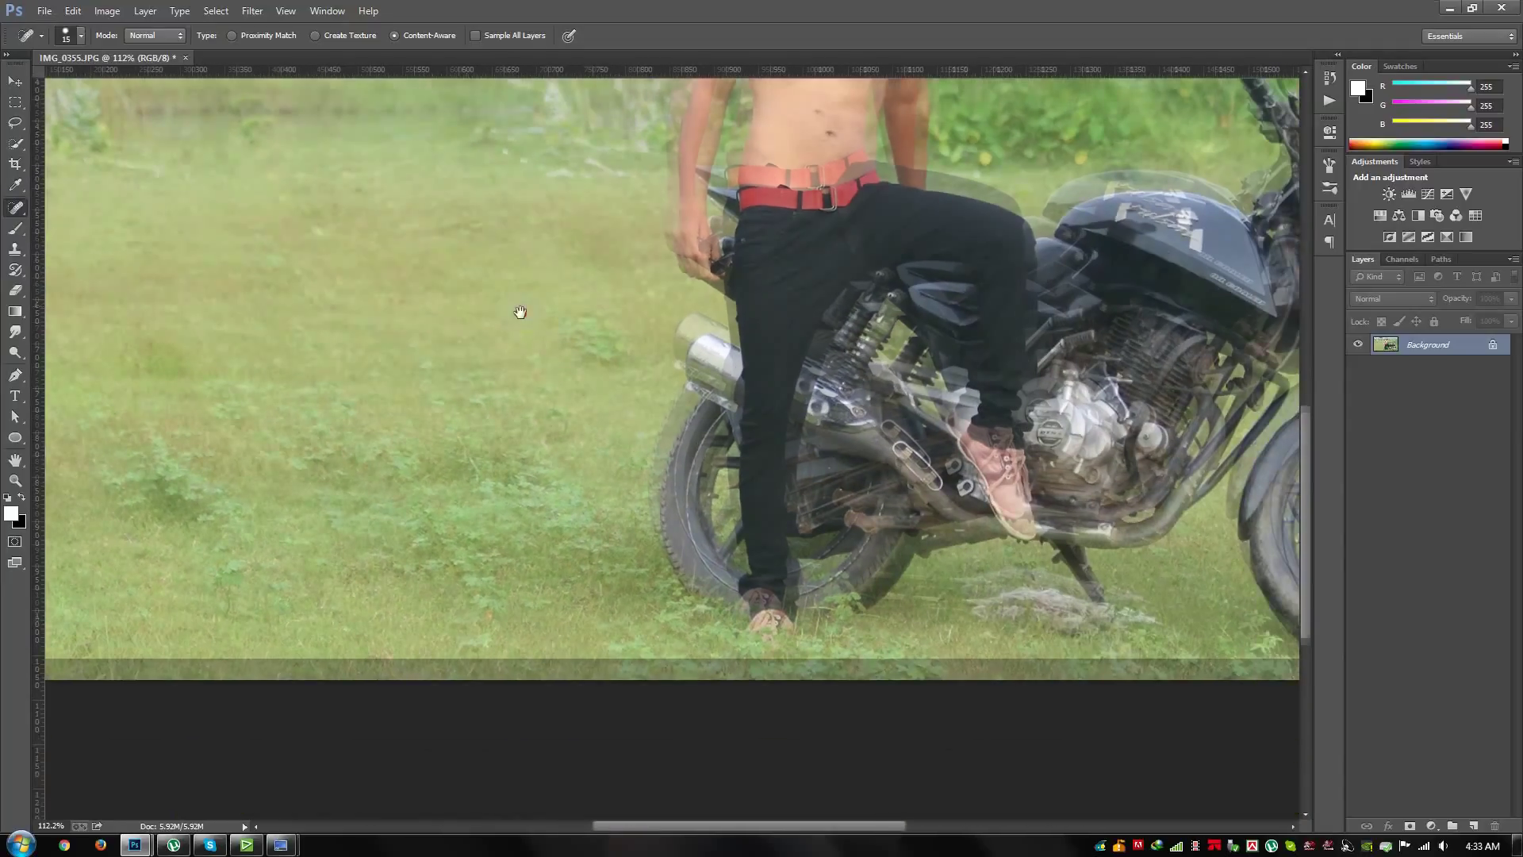
pyautogui.moveTo(1155, 604); pyautogui.dragTo(799, 522)
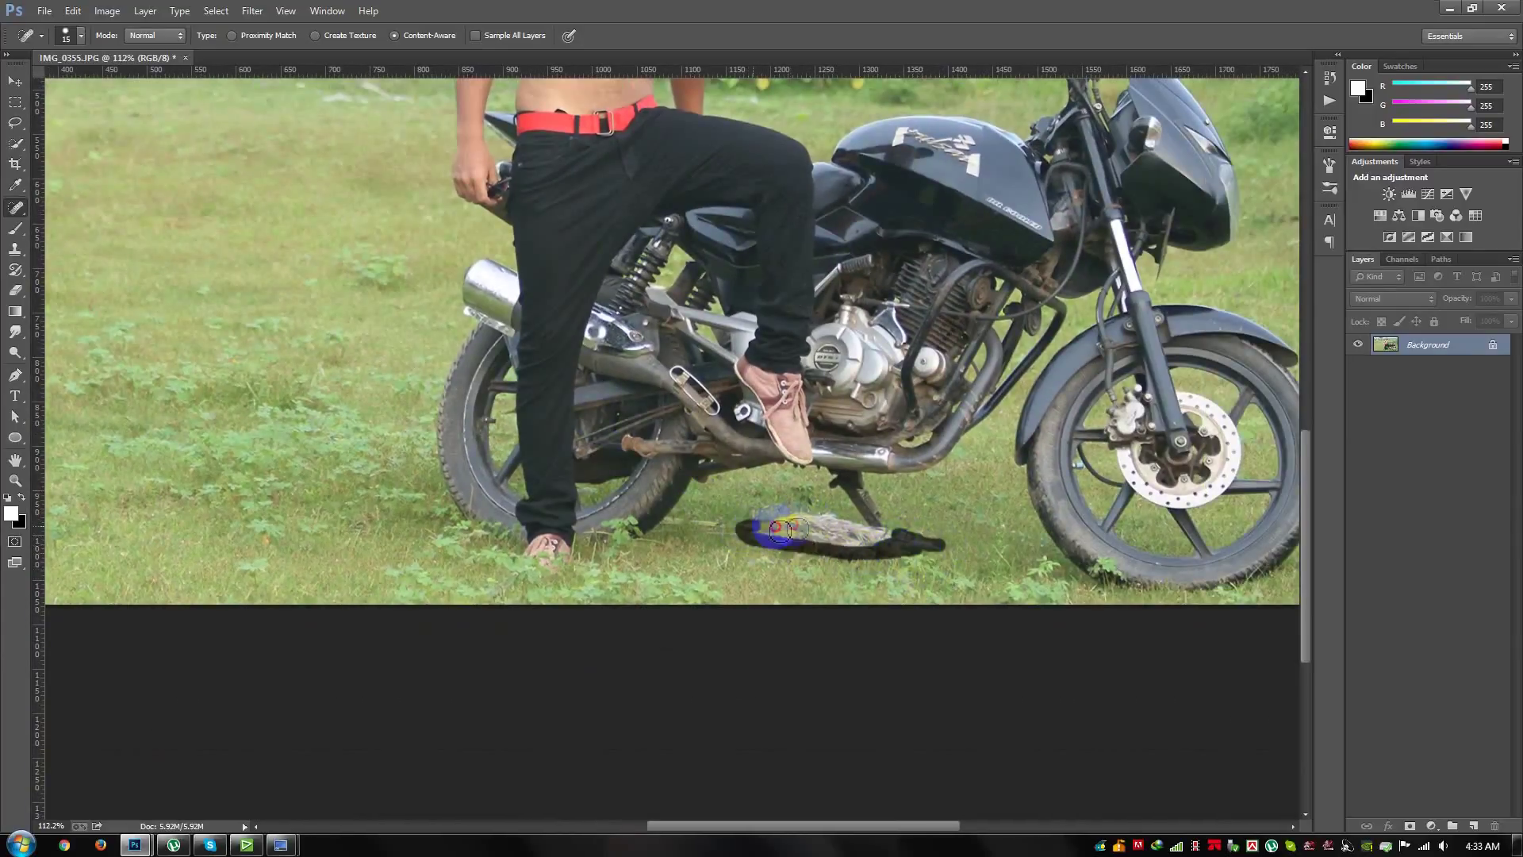
pyautogui.moveTo(798, 522)
pyautogui.mouseDown()
pyautogui.moveTo(803, 539)
pyautogui.moveTo(834, 525)
pyautogui.moveTo(873, 556)
pyautogui.moveTo(823, 525)
pyautogui.moveTo(873, 528)
pyautogui.moveTo(839, 537)
pyautogui.moveTo(881, 553)
pyautogui.mouseUp()
pyautogui.moveTo(798, 518); pyautogui.dragTo(816, 544)
pyautogui.moveTo(1110, 524)
pyautogui.mouseDown()
pyautogui.moveTo(1125, 504)
pyautogui.moveTo(816, 674)
pyautogui.mouseUp()
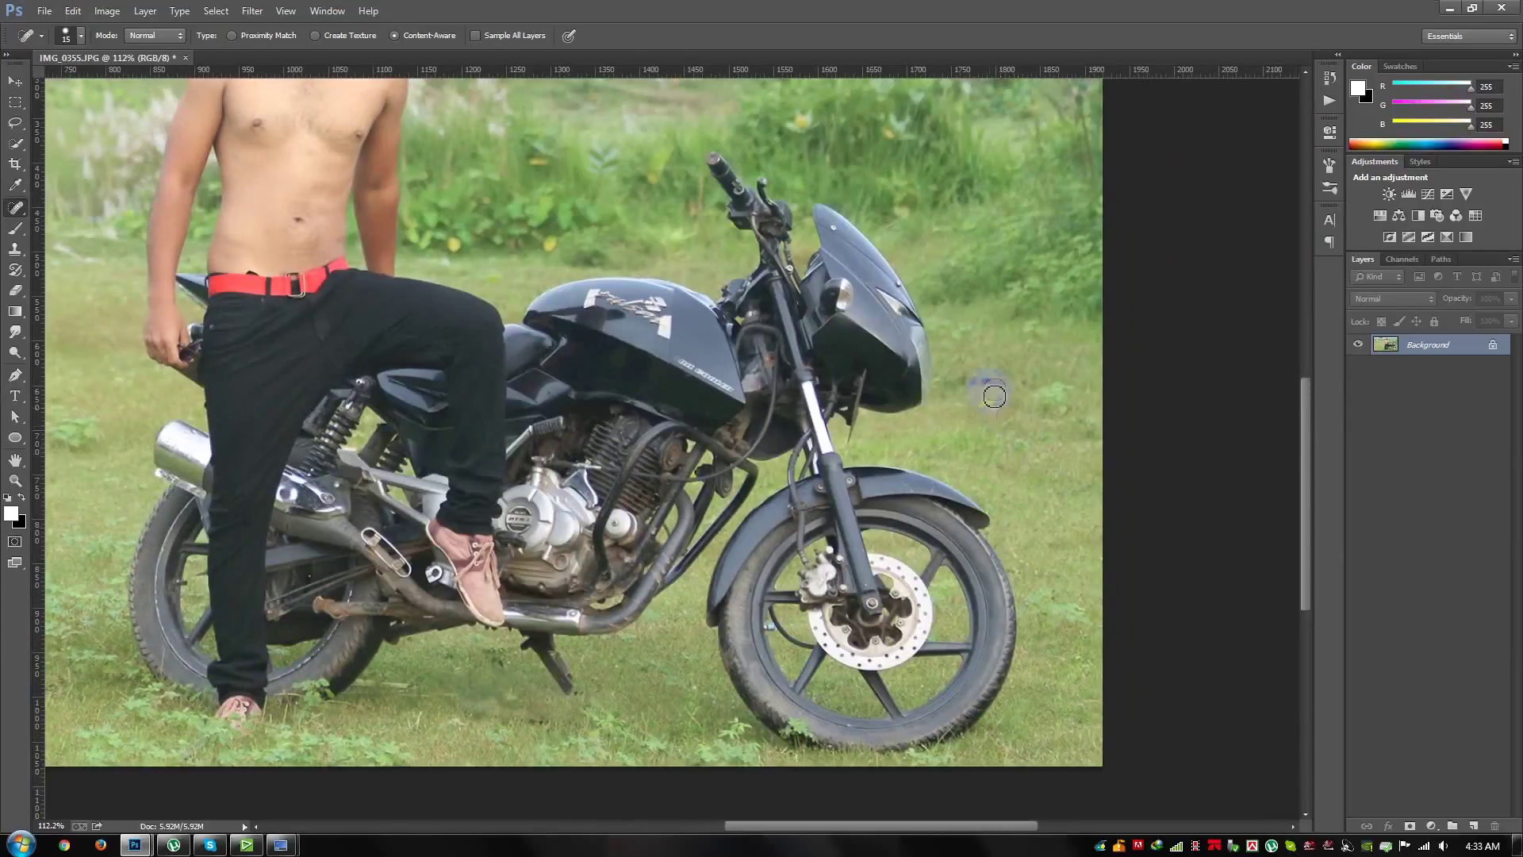
pyautogui.moveTo(975, 387); pyautogui.dragTo(969, 408)
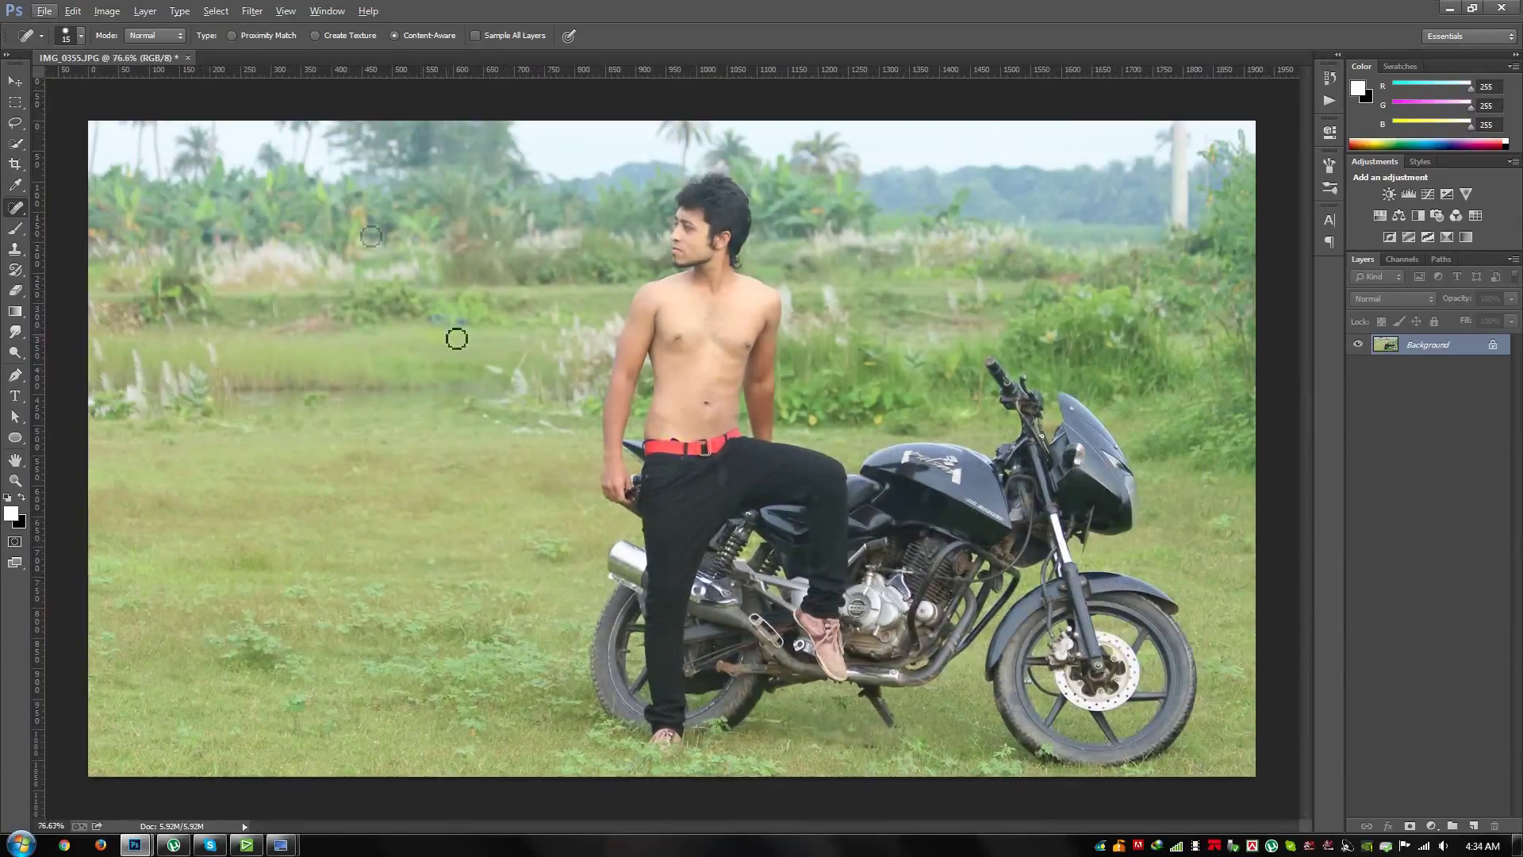
pyautogui.keyDown('alt'); pyautogui.scroll(-1, 277, 143); pyautogui.keyUp('alt')
# Step: In Camera Raw Filter, set Highlights to -99 and raise Shadows to about +39
pyautogui.click(252, 11)
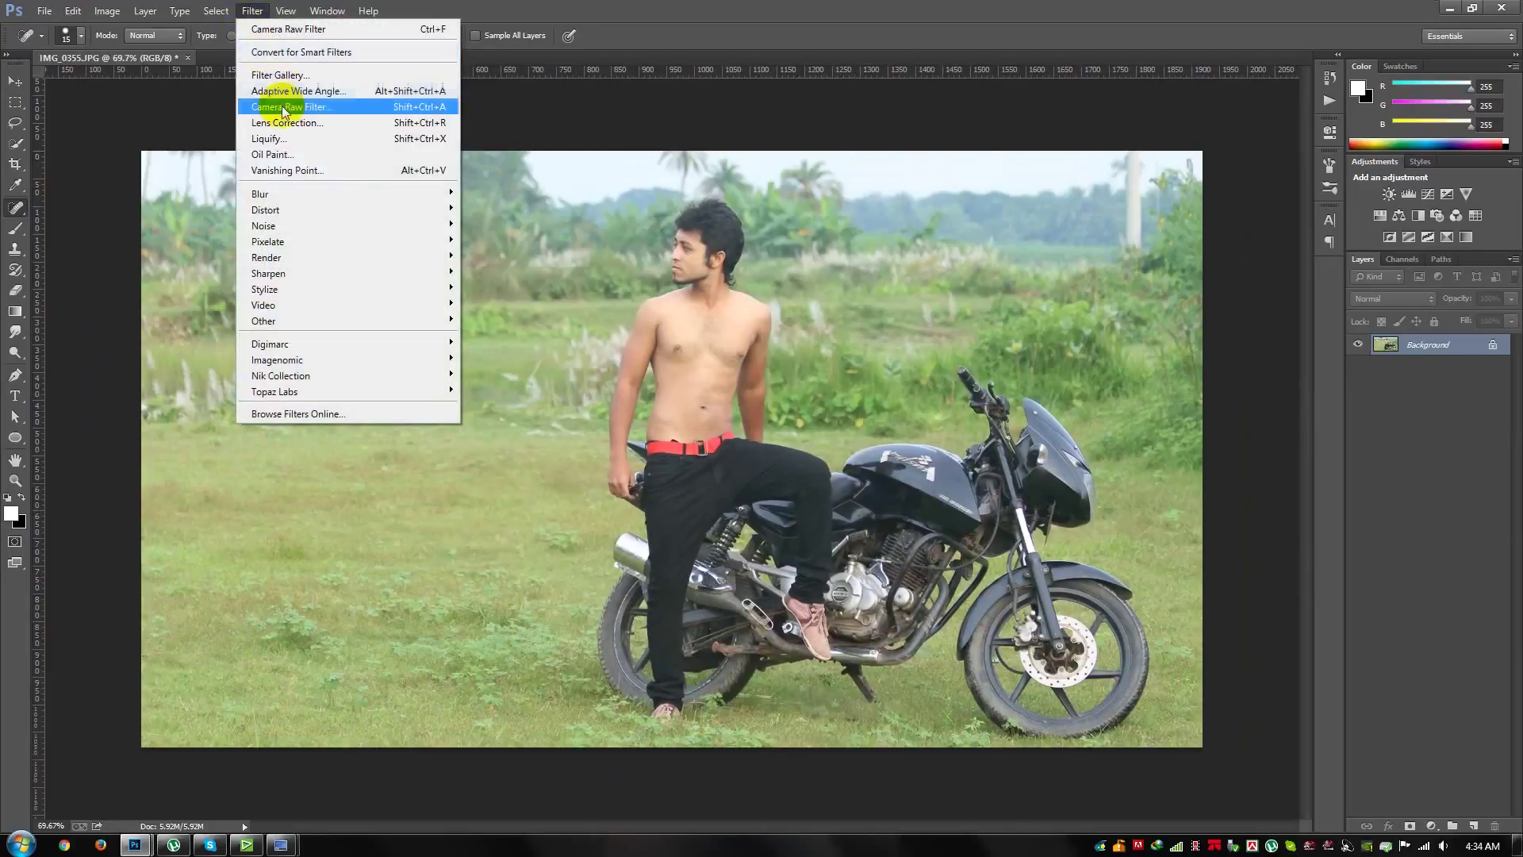
pyautogui.click(284, 111)
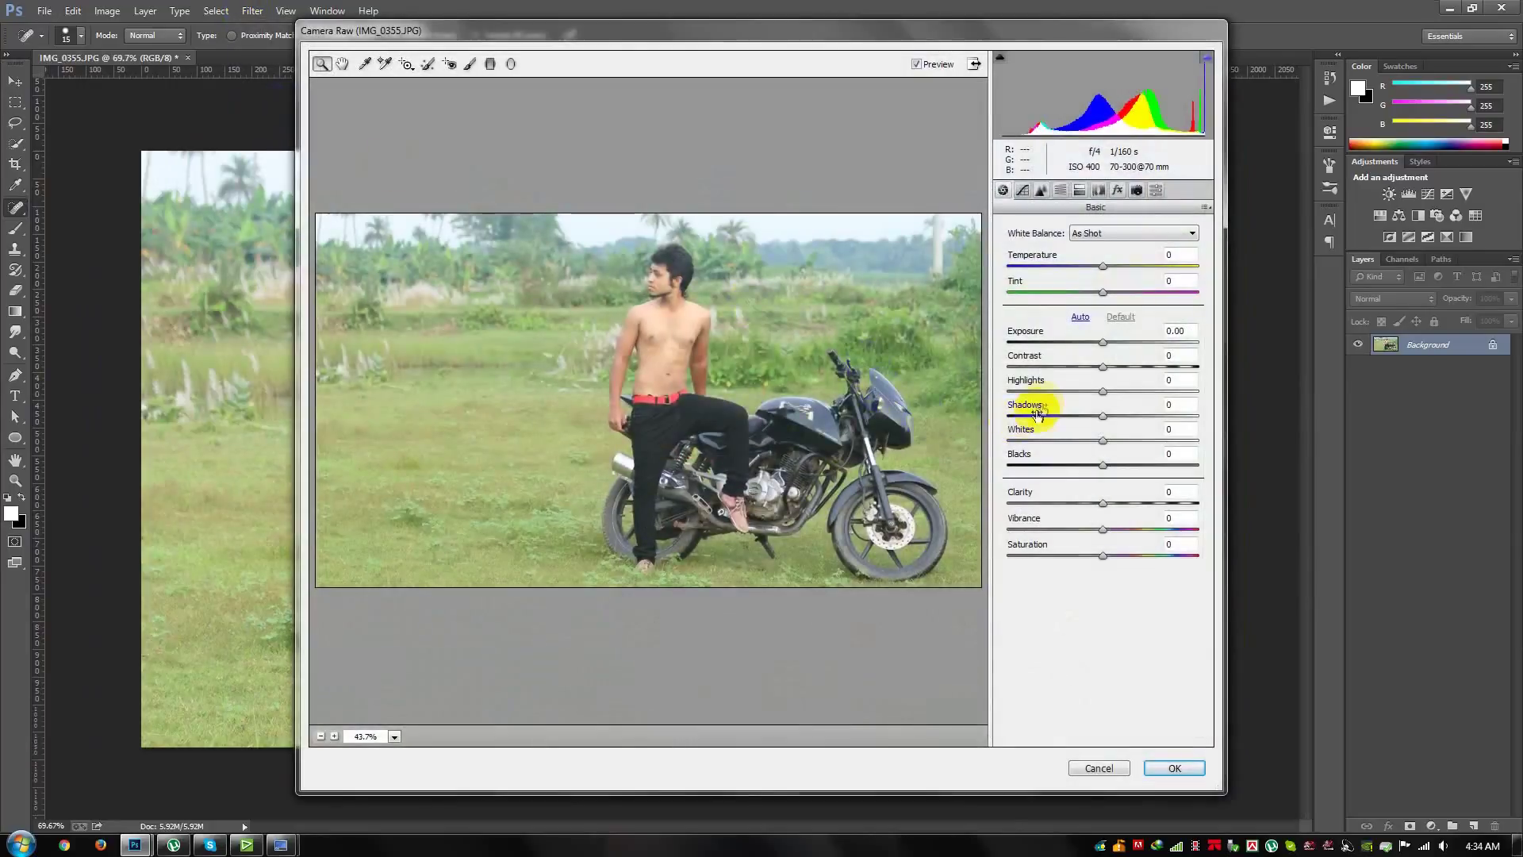
pyautogui.click(1042, 392)
pyautogui.moveTo(1040, 392); pyautogui.dragTo(1010, 390)
pyautogui.moveTo(1102, 416); pyautogui.dragTo(1149, 418)
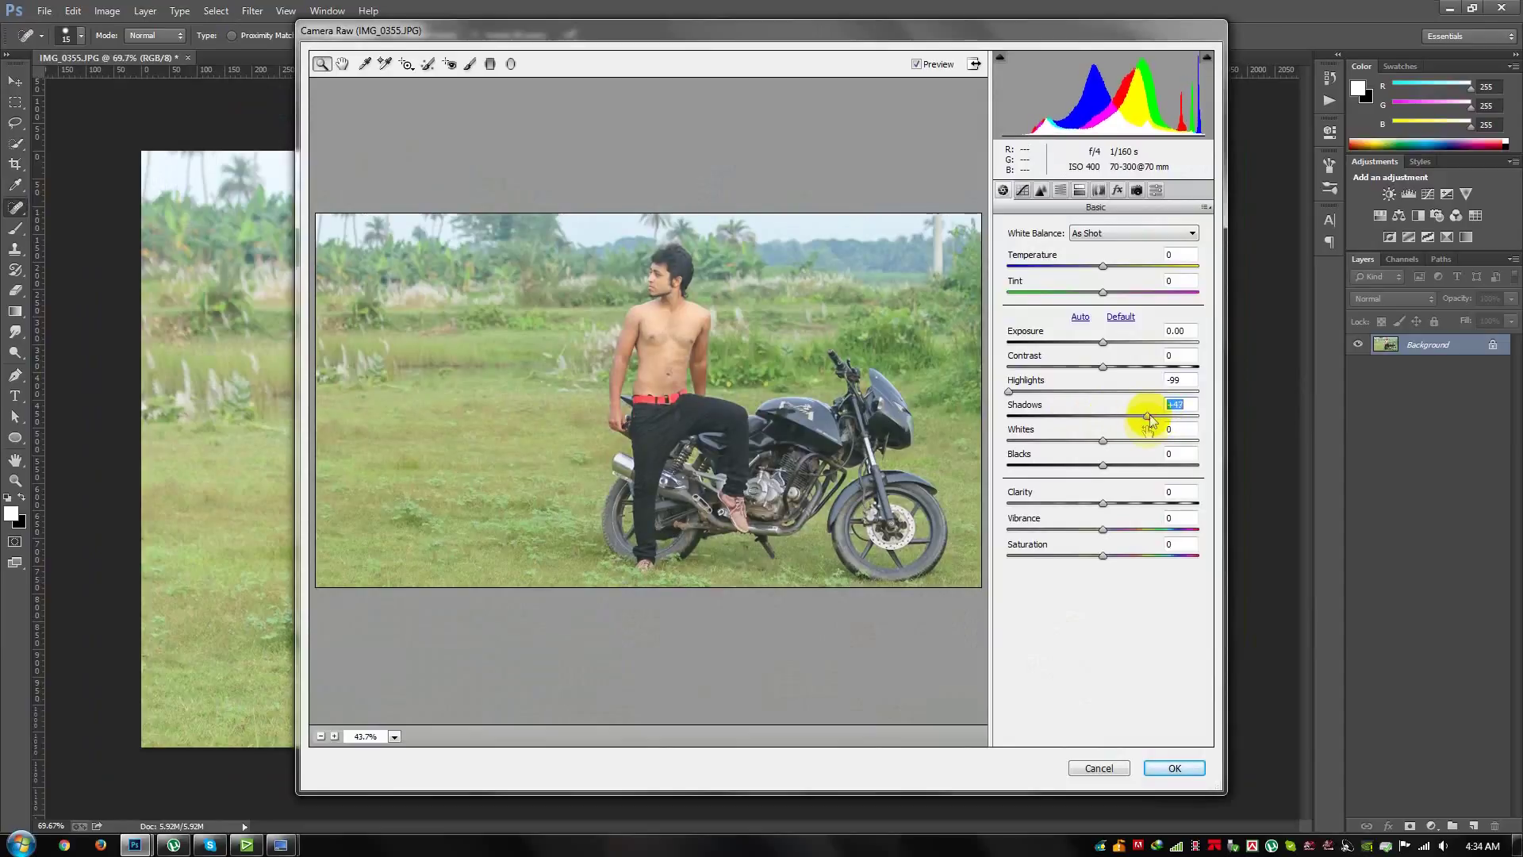
pyautogui.click(1175, 768)
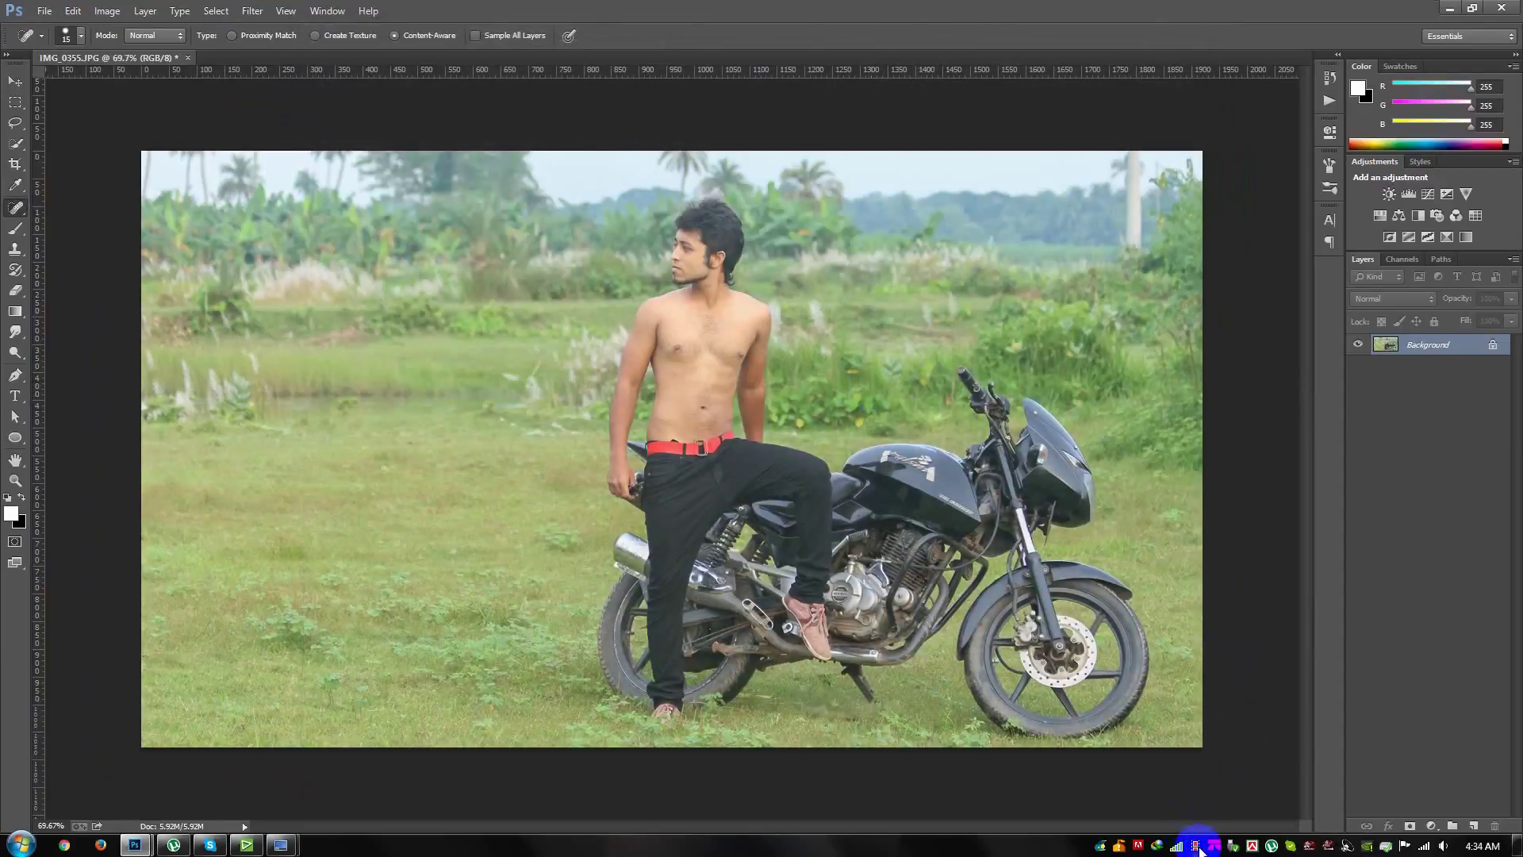
# Step: Heal a blemish on the man's chest
pyautogui.click(716, 355)
pyautogui.scroll(5, 716, 355)
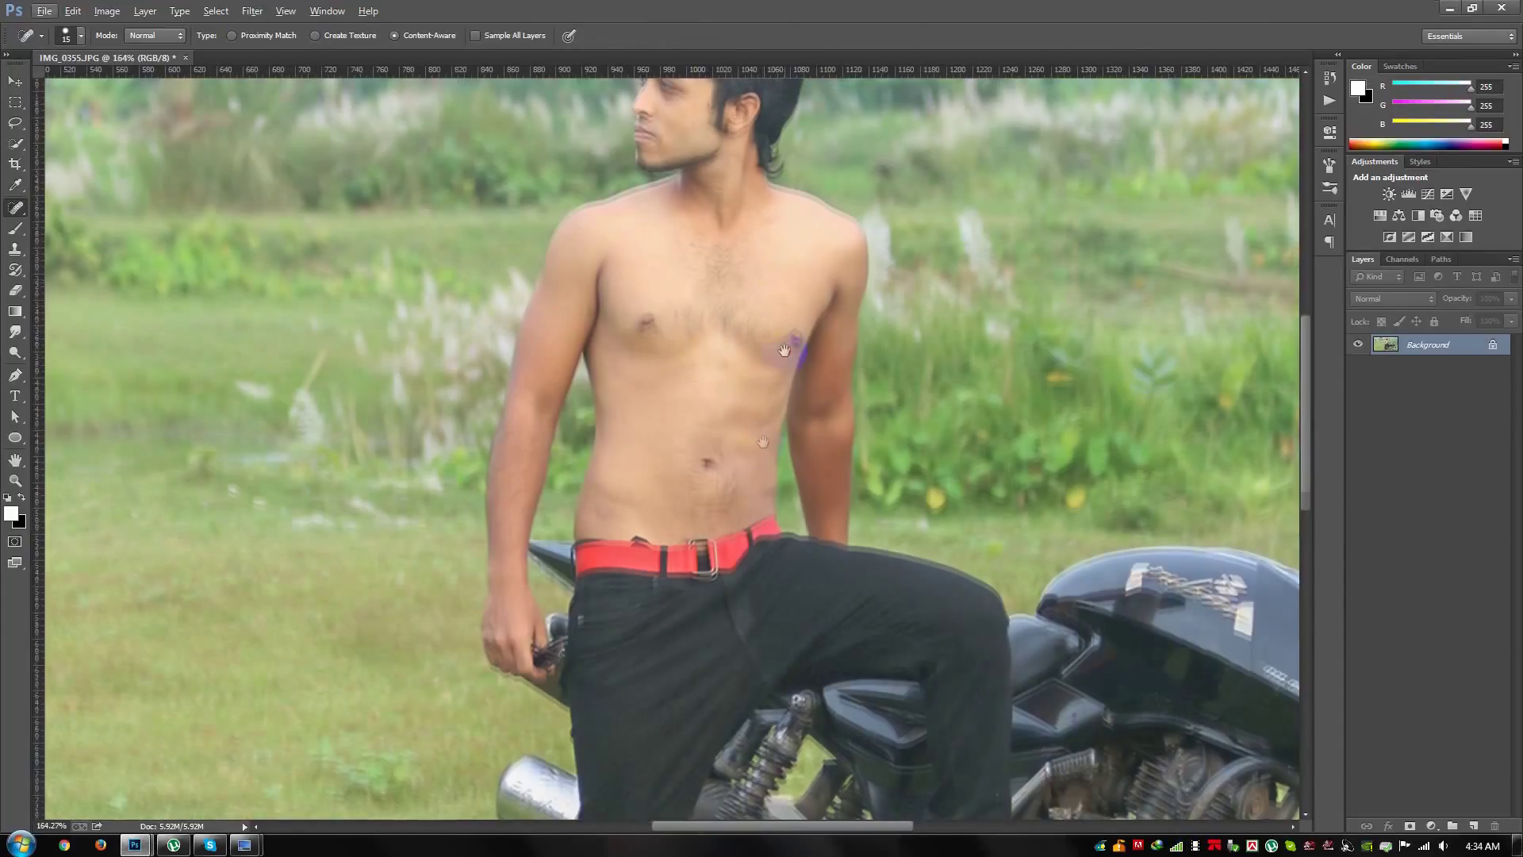
pyautogui.scroll(-4, 683, 269)
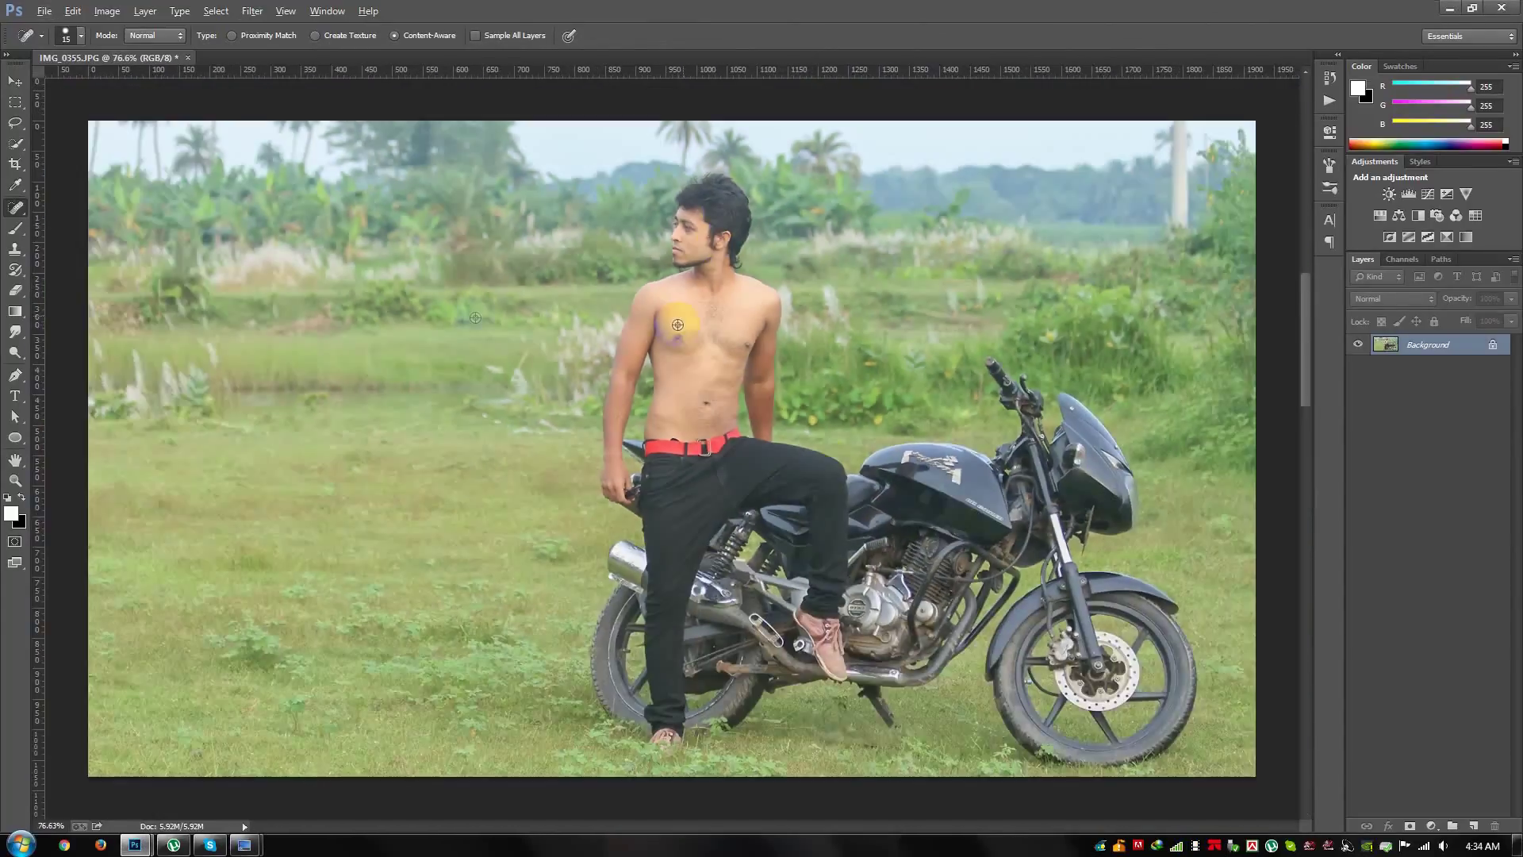
pyautogui.rightClick(21, 209)
# Step: Quick-select the man's trousers, belt, shoulder, chest and left leg
pyautogui.click(16, 144)
pyautogui.click(82, 146)
pyautogui.moveTo(733, 492)
pyautogui.mouseDown()
pyautogui.moveTo(690, 429)
pyautogui.moveTo(702, 228)
pyautogui.mouseUp()
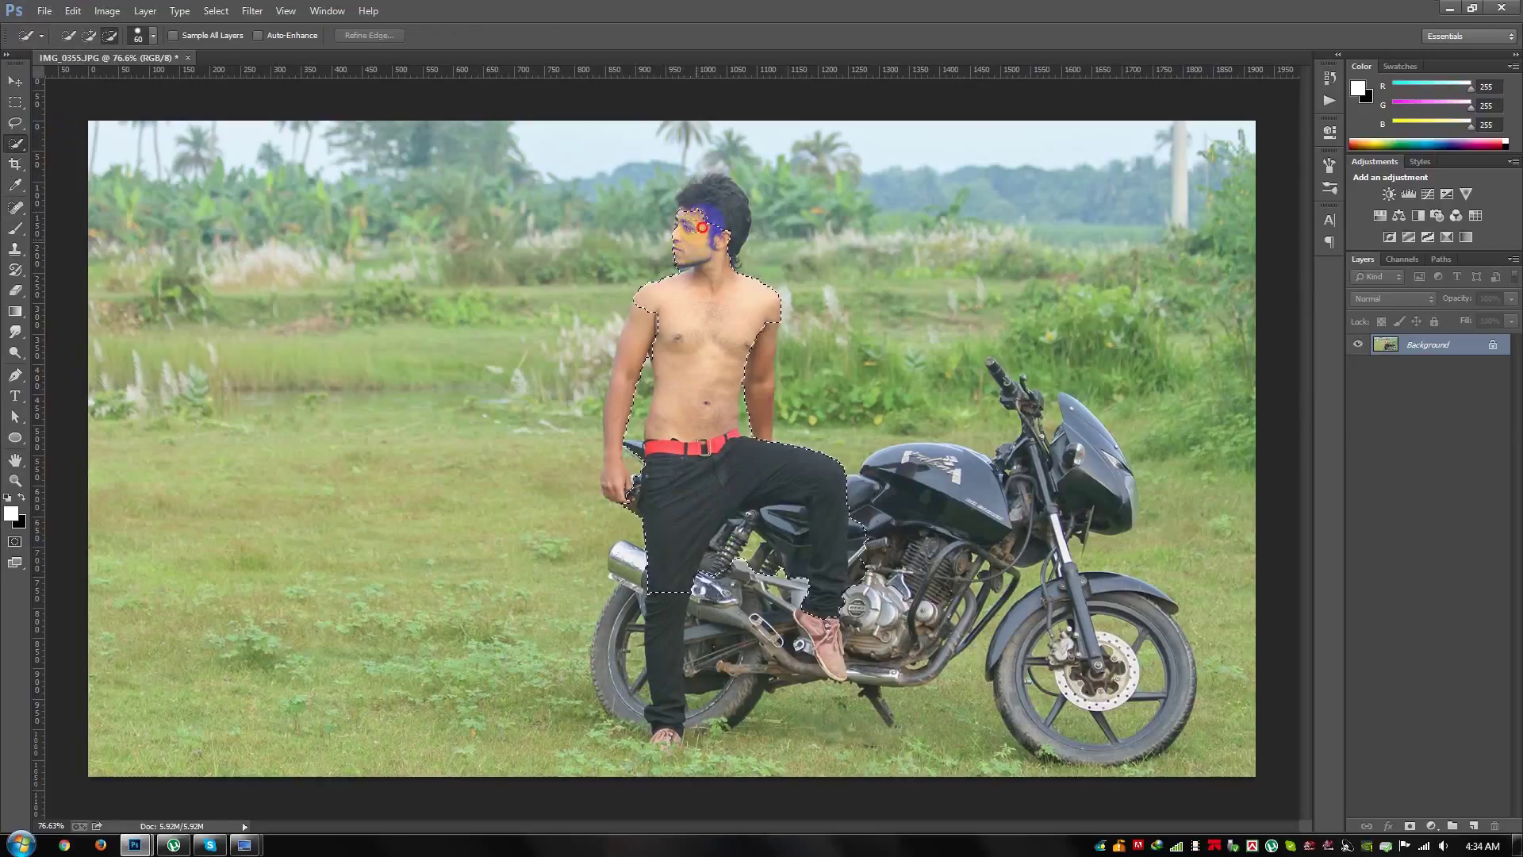
pyautogui.click(661, 320)
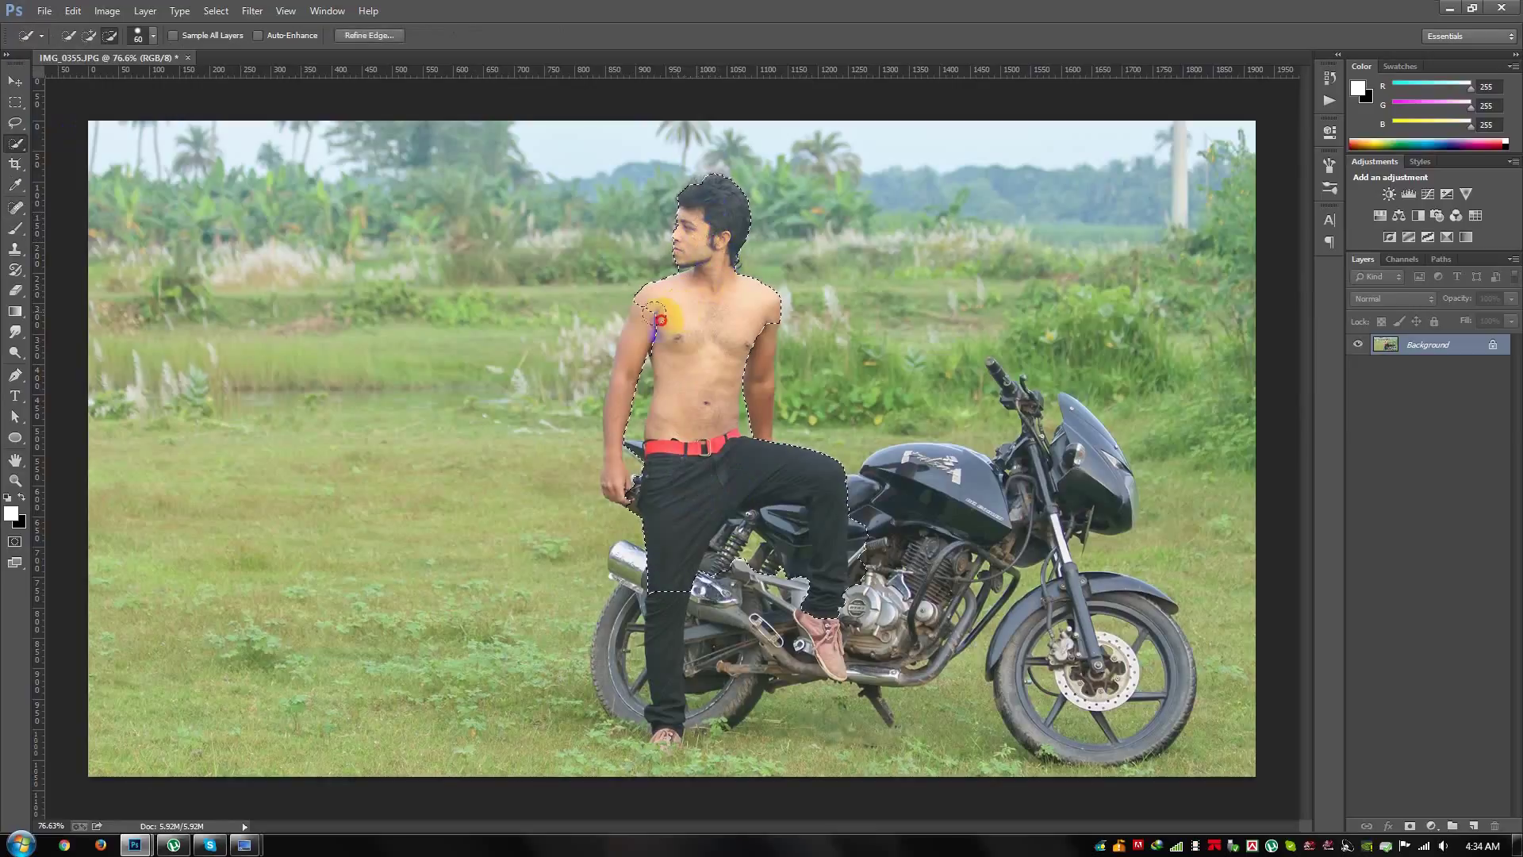
pyautogui.click(89, 36)
pyautogui.click(668, 317)
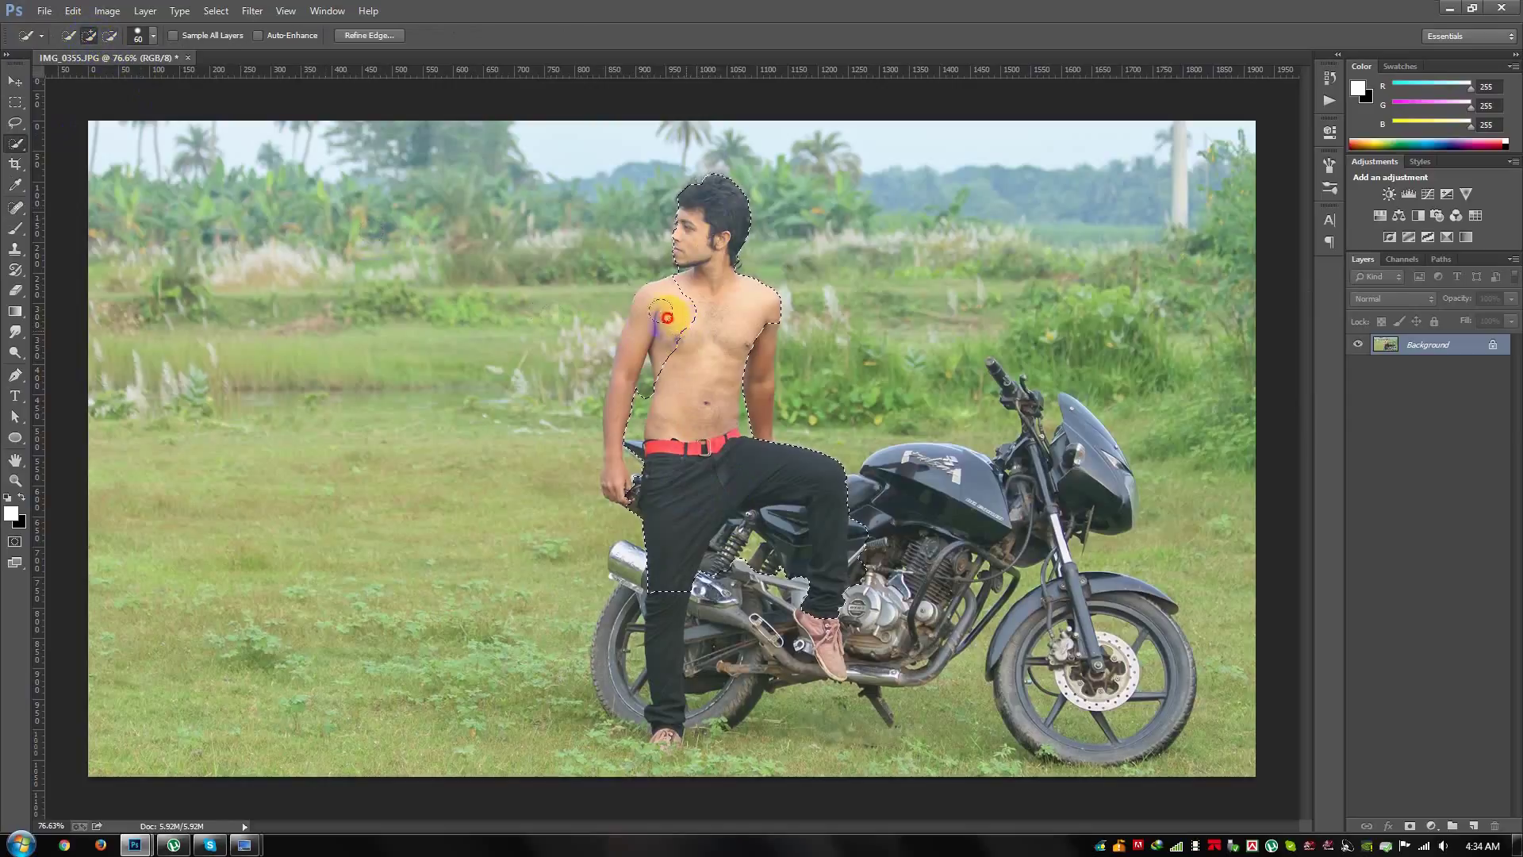
pyautogui.moveTo(660, 314)
pyautogui.mouseDown()
pyautogui.moveTo(705, 309)
pyautogui.moveTo(641, 359)
pyautogui.mouseUp()
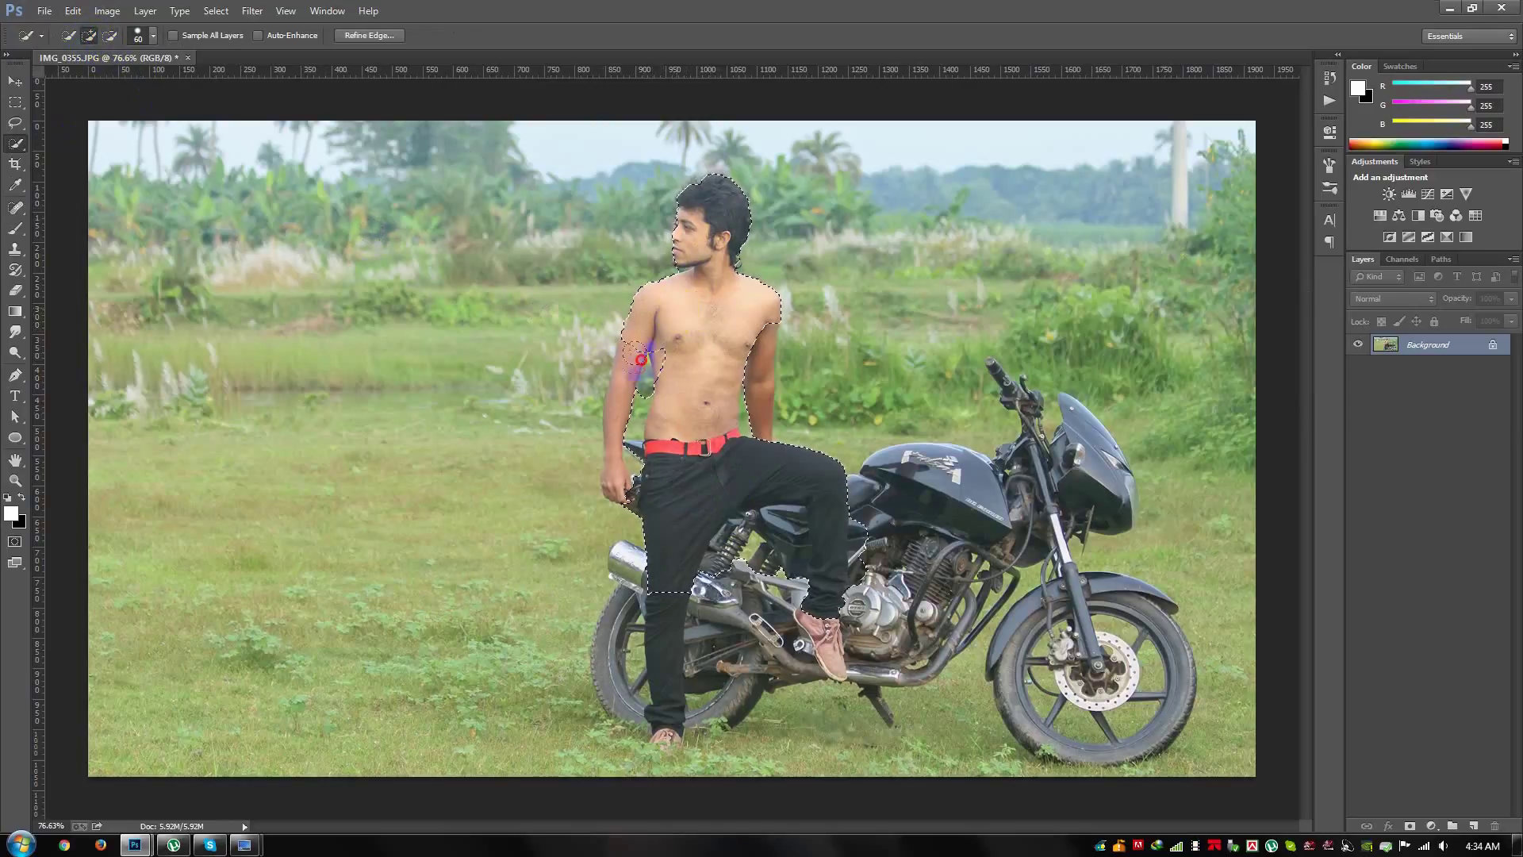
pyautogui.moveTo(634, 472)
pyautogui.mouseDown()
pyautogui.moveTo(665, 537)
pyautogui.moveTo(636, 629)
pyautogui.moveTo(648, 690)
pyautogui.moveTo(630, 638)
pyautogui.moveTo(838, 636)
pyautogui.moveTo(822, 619)
pyautogui.moveTo(891, 611)
pyautogui.moveTo(1015, 437)
pyautogui.moveTo(1170, 417)
pyautogui.moveTo(1131, 413)
pyautogui.moveTo(1093, 380)
pyautogui.moveTo(1095, 349)
pyautogui.moveTo(1055, 307)
pyautogui.moveTo(1083, 324)
pyautogui.mouseUp()
# Step: Extend the selection over the handlebars, front fender and wheel
pyautogui.keyDown('alt'); pyautogui.scroll(2, 823, 619); pyautogui.keyUp('alt')
pyautogui.moveTo(1079, 412)
pyautogui.mouseDown()
pyautogui.moveTo(984, 381)
pyautogui.moveTo(860, 408)
pyautogui.mouseUp()
pyautogui.moveTo(909, 524)
pyautogui.mouseDown()
pyautogui.moveTo(909, 508)
pyautogui.moveTo(1030, 555)
pyautogui.moveTo(920, 707)
pyautogui.moveTo(847, 589)
pyautogui.mouseUp()
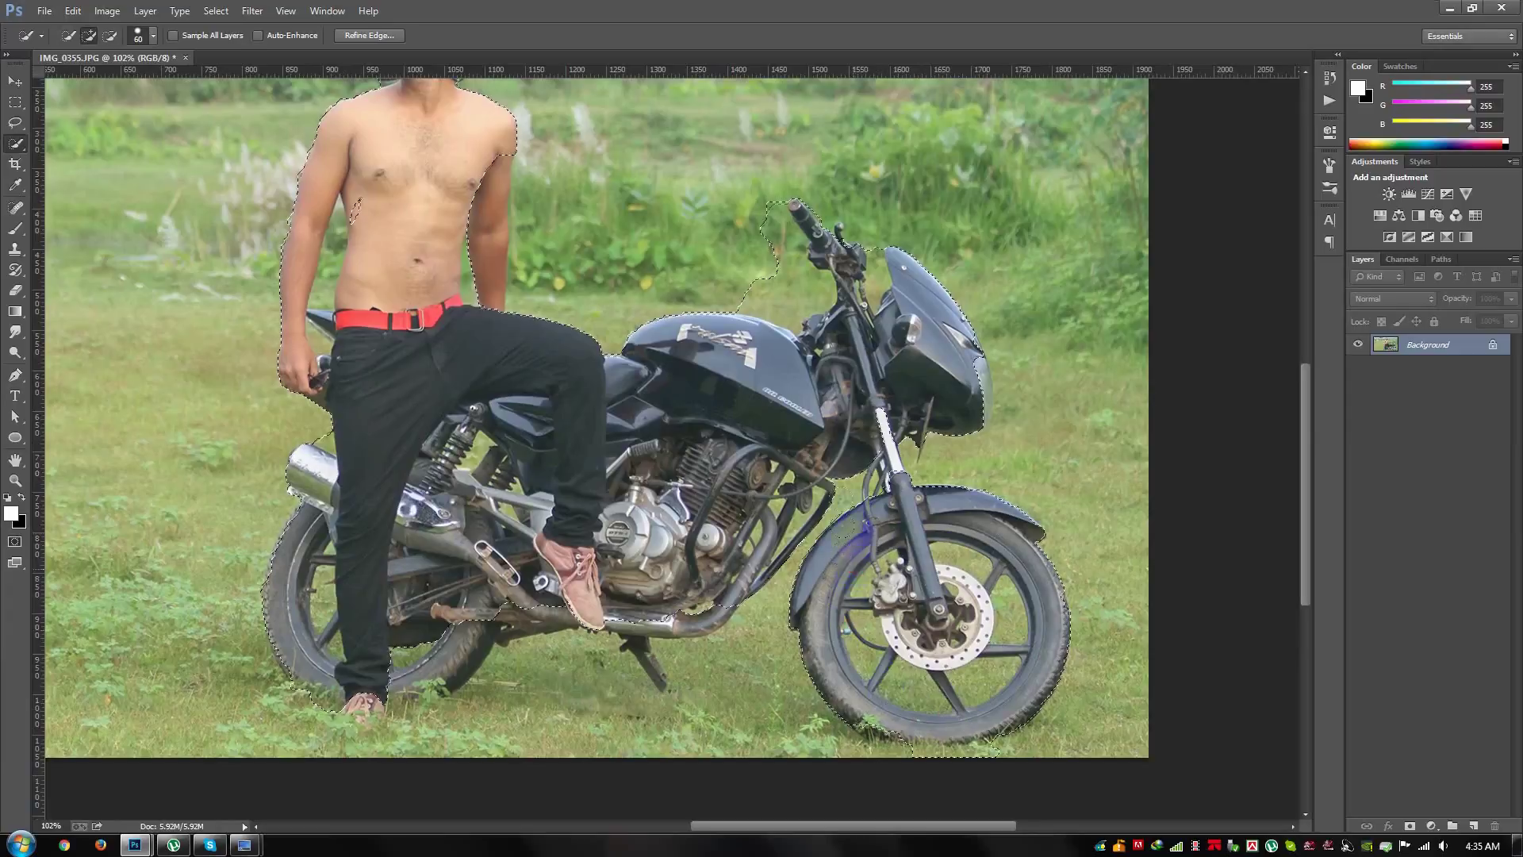
pyautogui.scroll(-3, 696, 512)
pyautogui.scroll(2, 682, 511)
pyautogui.moveTo(670, 365); pyautogui.dragTo(664, 340)
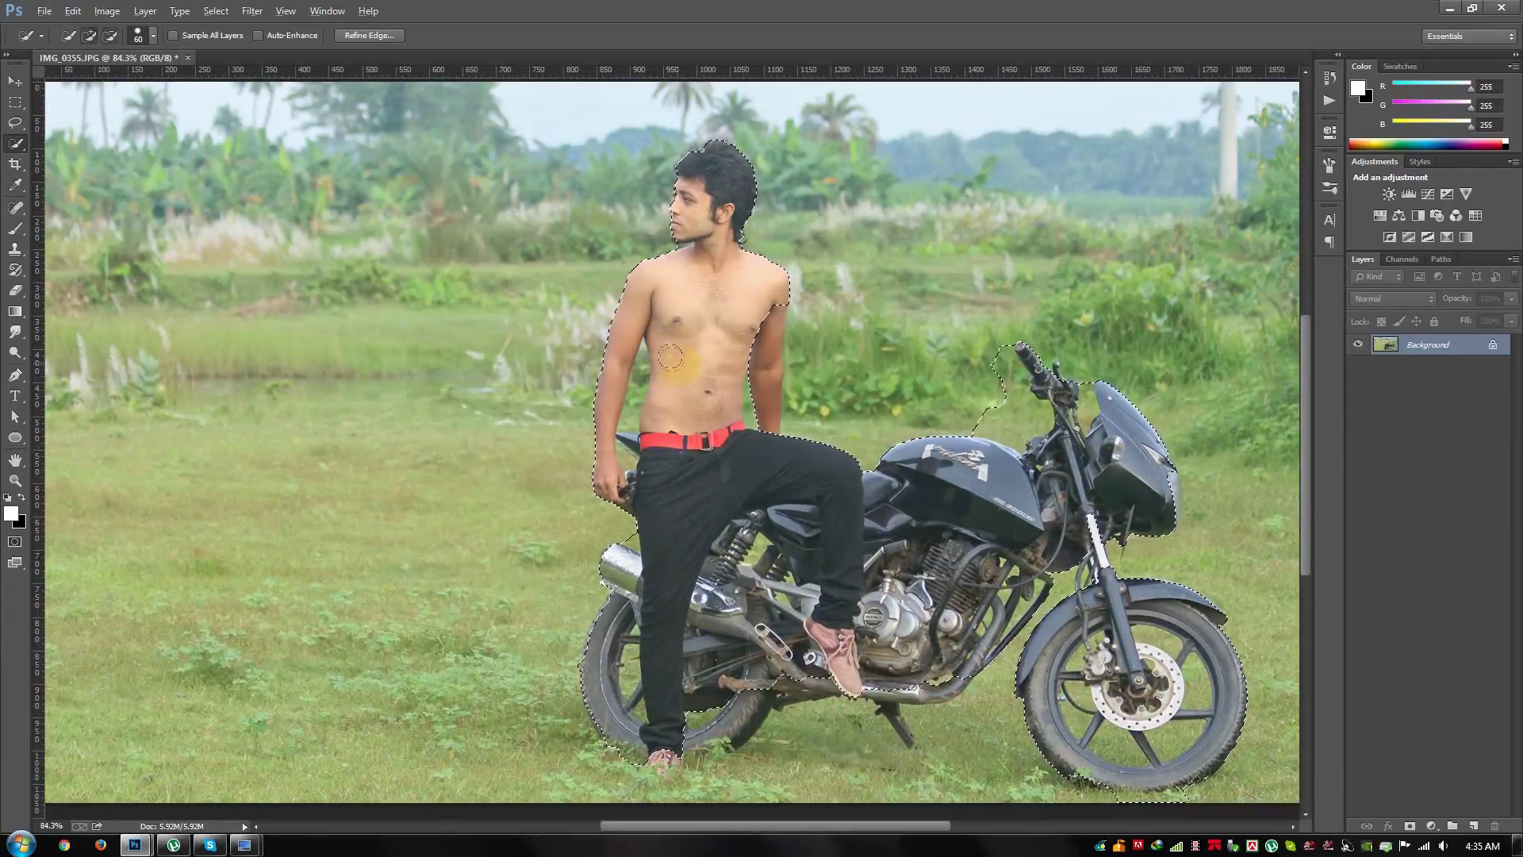
# Step: Deselect, then reselect the man's torso, legs, head, hair and left arm
pyautogui.hotkey('ctrl', 'd')
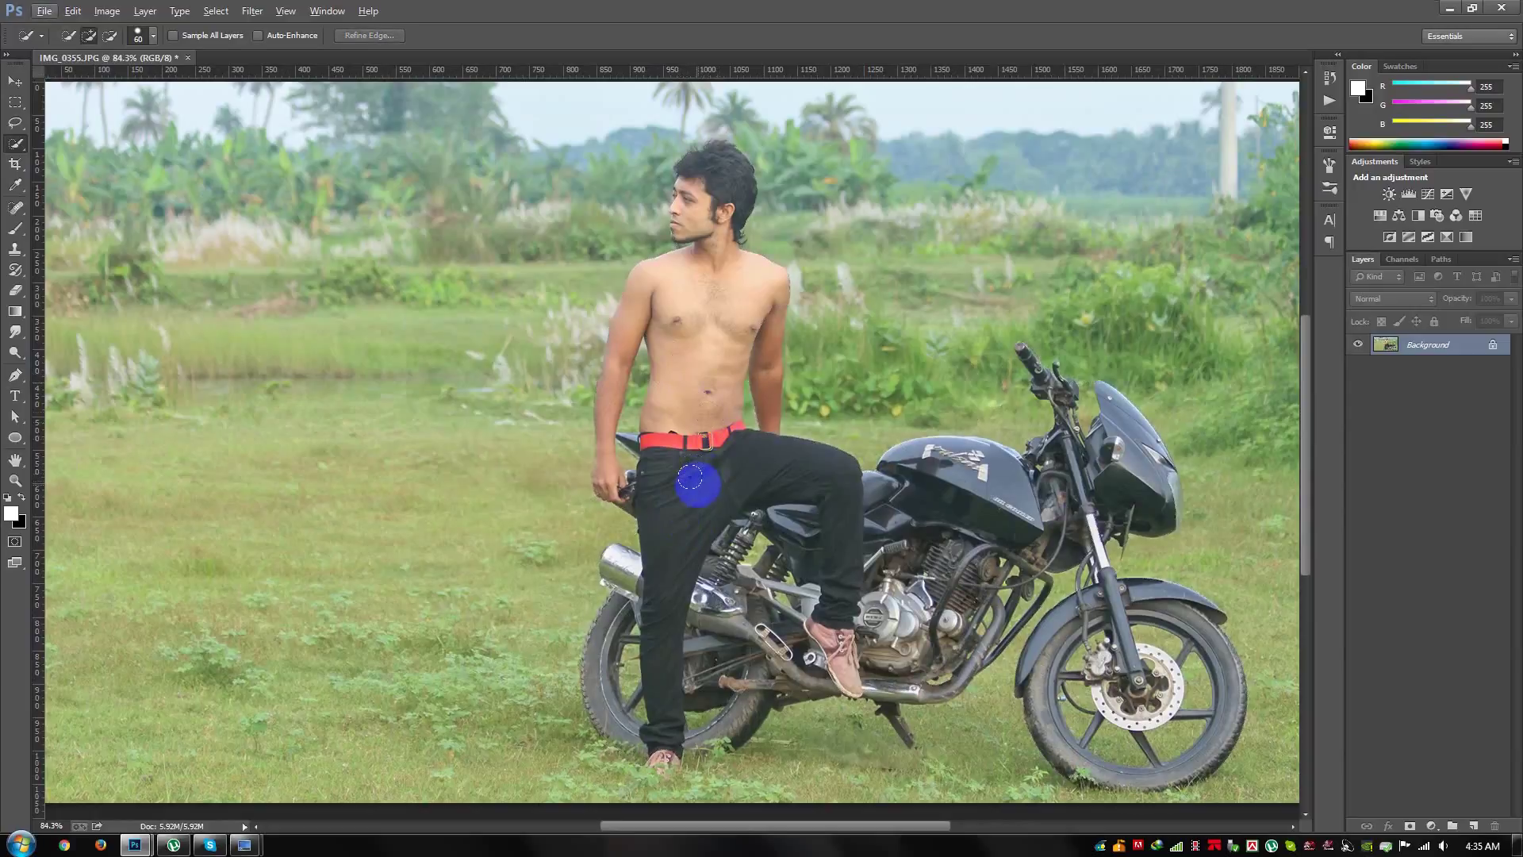
pyautogui.moveTo(695, 490); pyautogui.dragTo(705, 270)
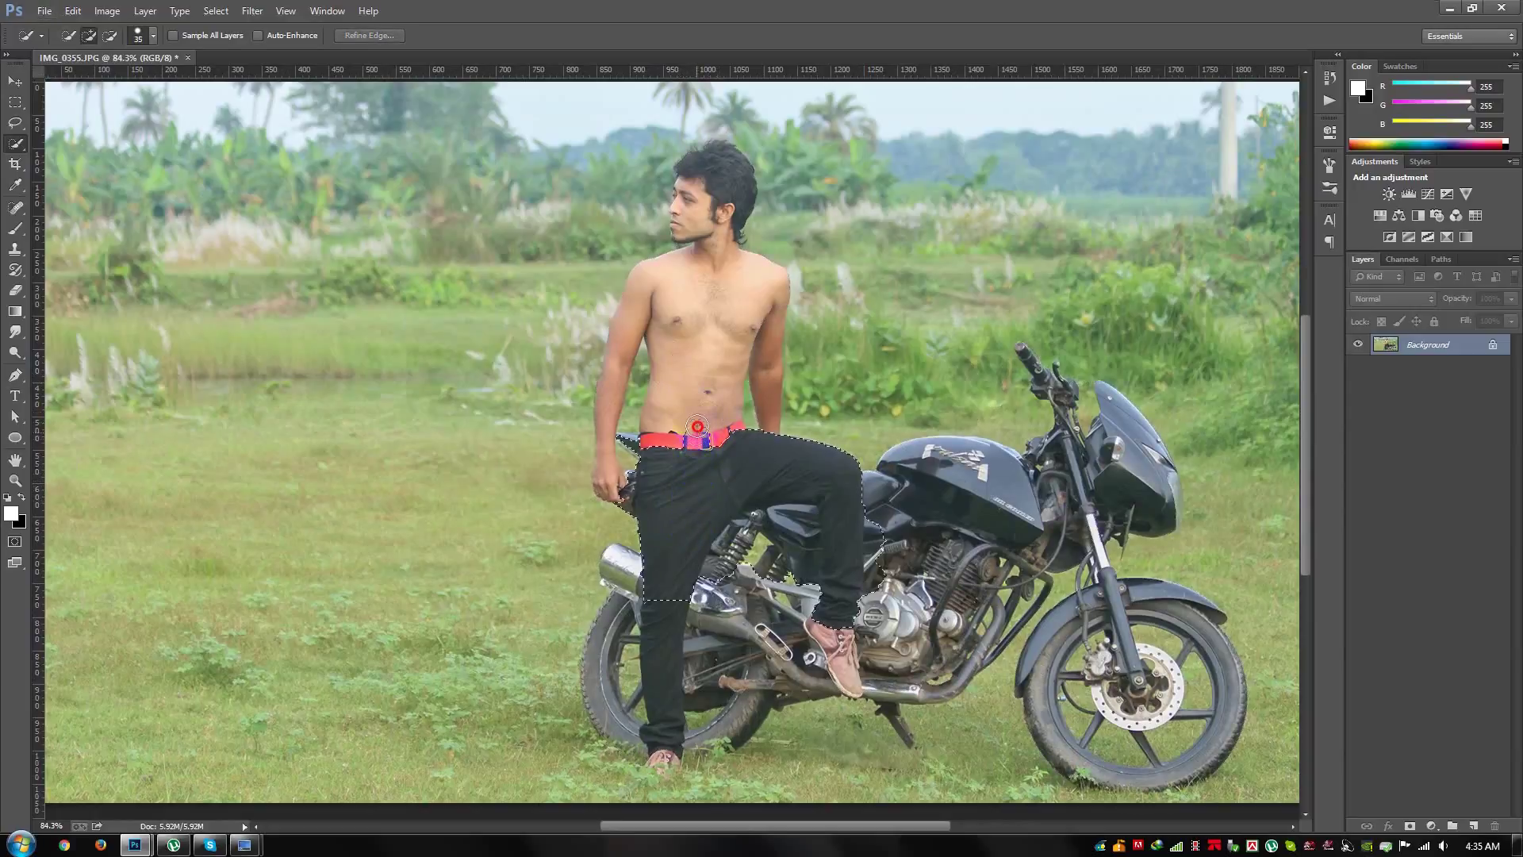
pyautogui.moveTo(714, 199); pyautogui.dragTo(682, 223)
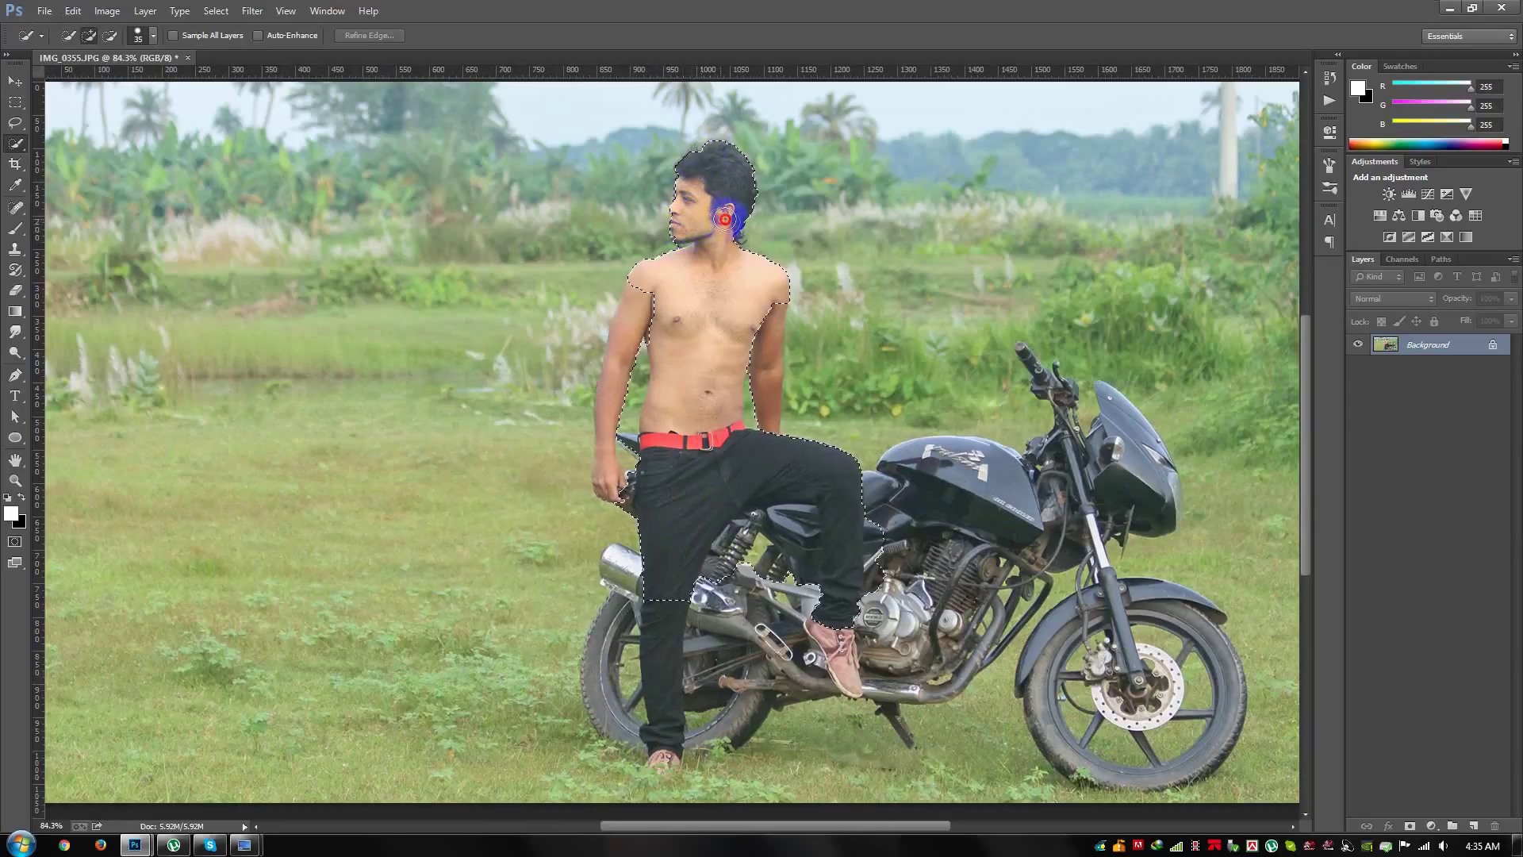
pyautogui.moveTo(683, 239)
pyautogui.mouseDown()
pyautogui.moveTo(609, 445)
pyautogui.moveTo(664, 605)
pyautogui.moveTo(663, 725)
pyautogui.moveTo(833, 678)
pyautogui.moveTo(803, 461)
pyautogui.mouseUp()
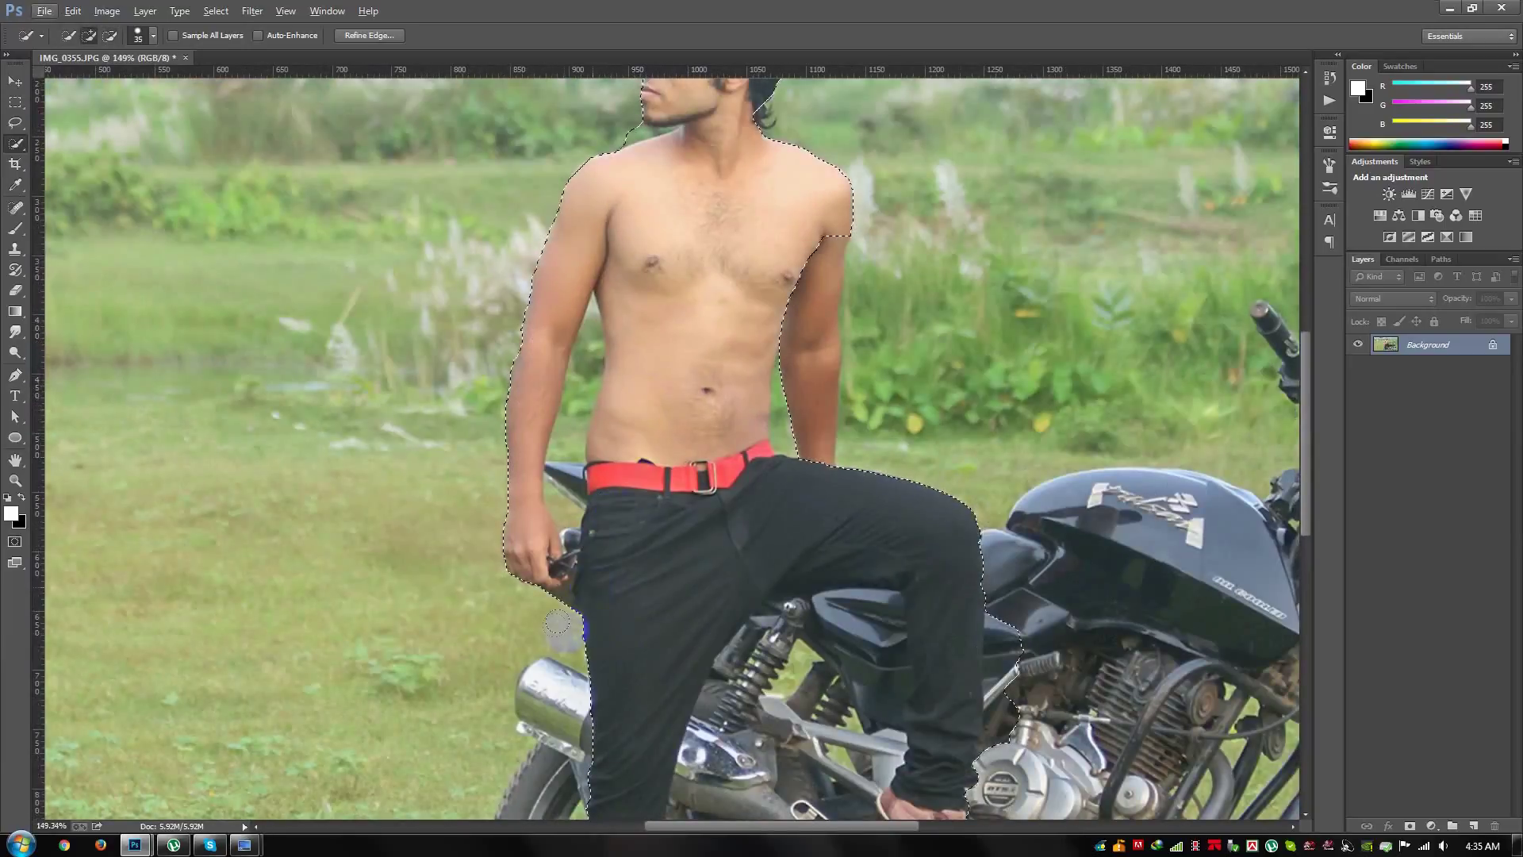
# Step: Subtract the rear shock absorber, tank edge and footrest area from the selection
pyautogui.click(110, 35)
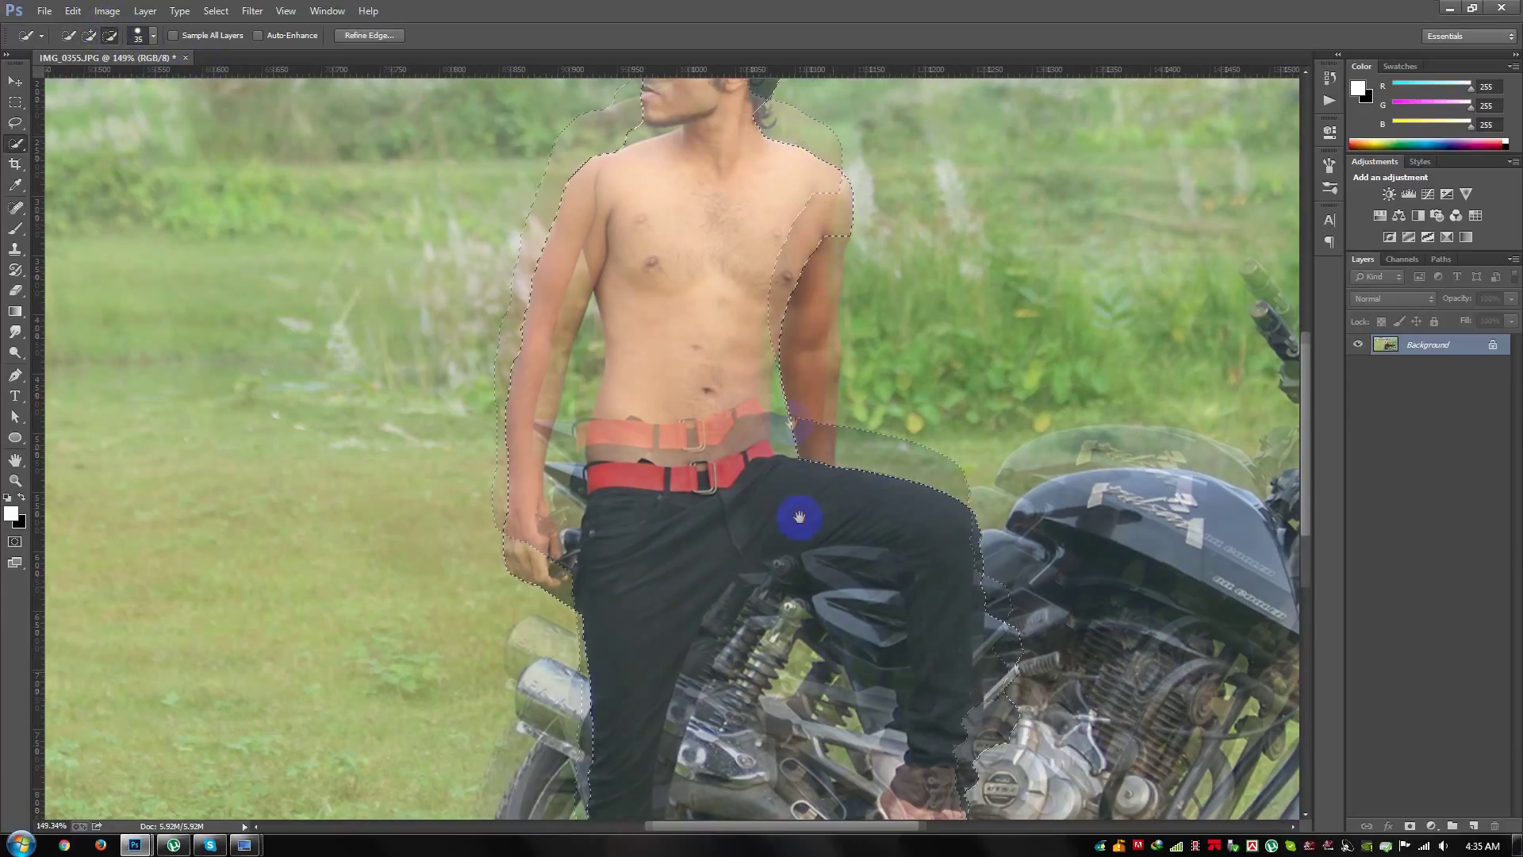
pyautogui.scroll(-5, 799, 518)
pyautogui.click(731, 595)
pyautogui.moveTo(731, 595)
pyautogui.mouseDown()
pyautogui.moveTo(736, 471)
pyautogui.moveTo(692, 434)
pyautogui.moveTo(816, 364)
pyautogui.moveTo(833, 391)
pyautogui.moveTo(758, 370)
pyautogui.moveTo(775, 436)
pyautogui.mouseUp()
pyautogui.moveTo(956, 393); pyautogui.dragTo(942, 466)
pyautogui.moveTo(698, 659)
pyautogui.mouseDown()
pyautogui.moveTo(724, 636)
pyautogui.moveTo(668, 645)
pyautogui.moveTo(656, 618)
pyautogui.mouseUp()
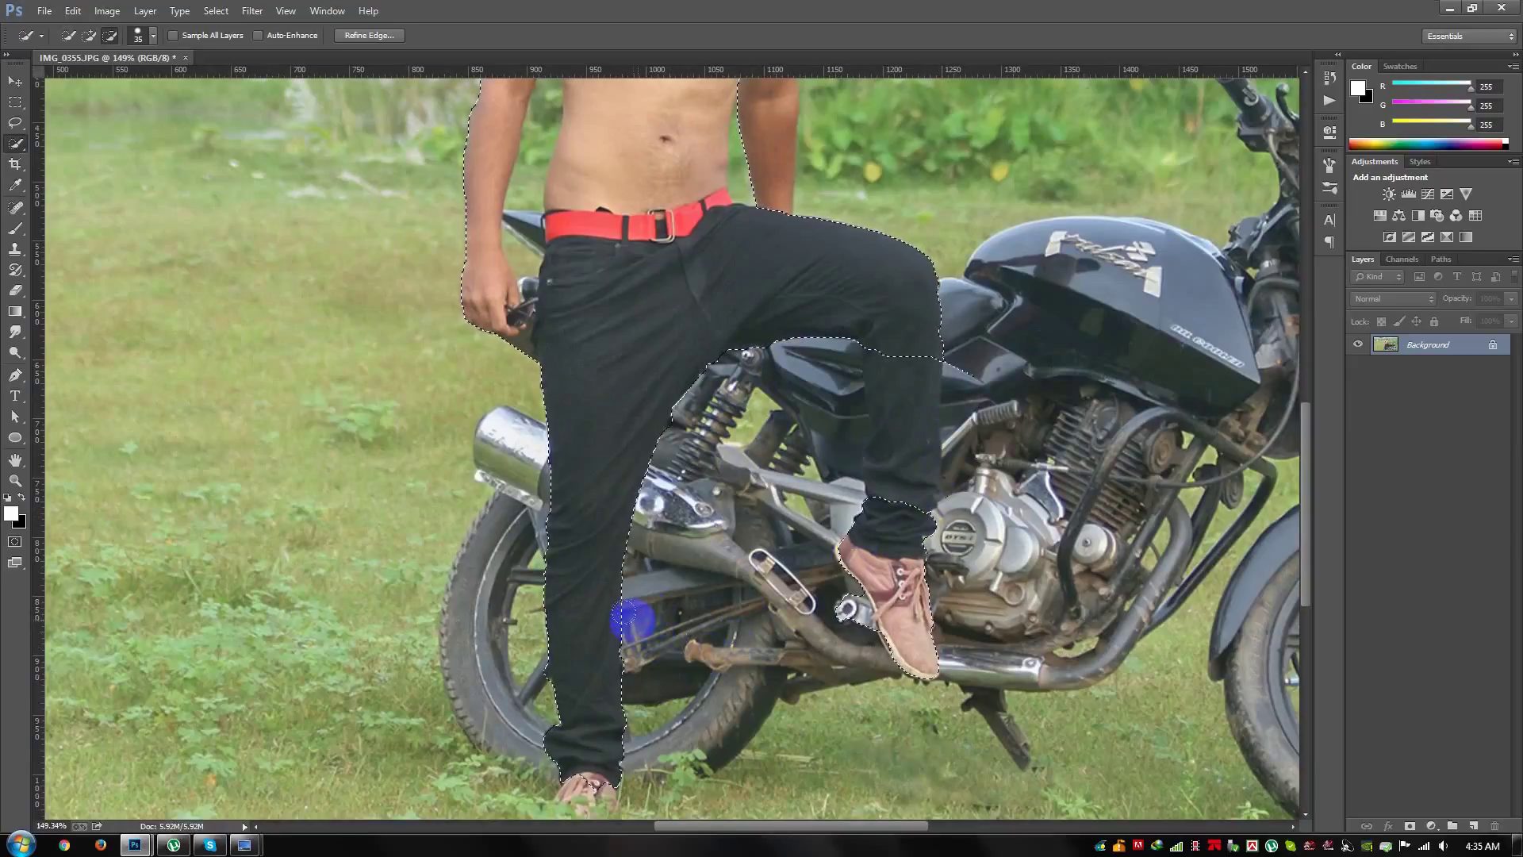
pyautogui.scroll(-1, 59, 300)
# Step: Refine the selection at the armpit, arm, hand, hip and belt, then fit on screen
pyautogui.click(89, 36)
pyautogui.scroll(1, 564, 317)
pyautogui.scroll(1, 565, 316)
pyautogui.moveTo(877, 537)
pyautogui.mouseDown()
pyautogui.moveTo(898, 490)
pyautogui.moveTo(834, 456)
pyautogui.moveTo(975, 490)
pyautogui.moveTo(825, 630)
pyautogui.mouseUp()
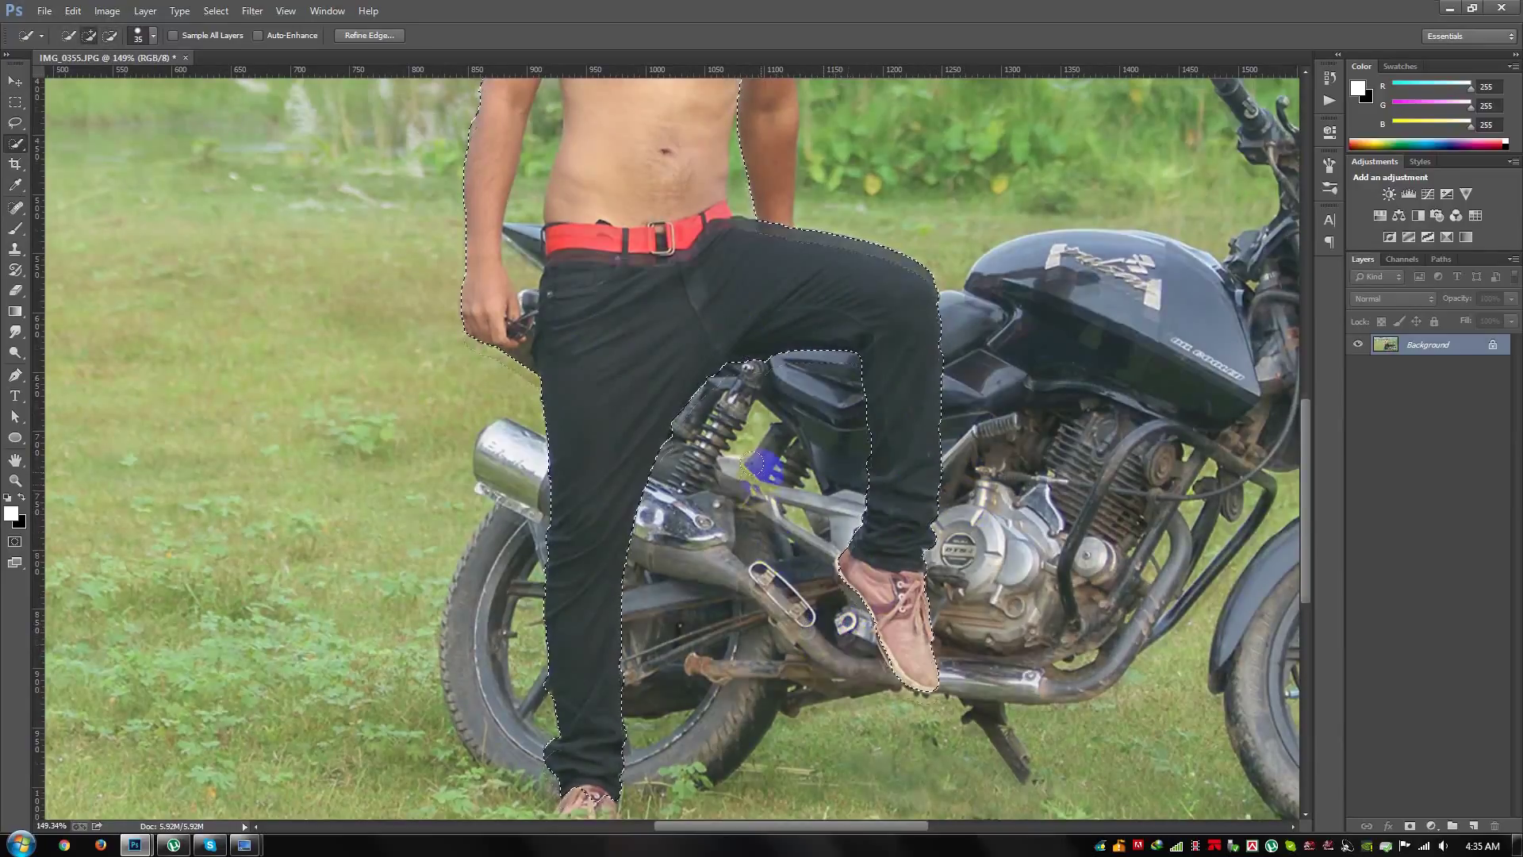
pyautogui.scroll(3, 680, 422)
pyautogui.scroll(2, 713, 315)
pyautogui.moveTo(776, 143); pyautogui.dragTo(772, 187)
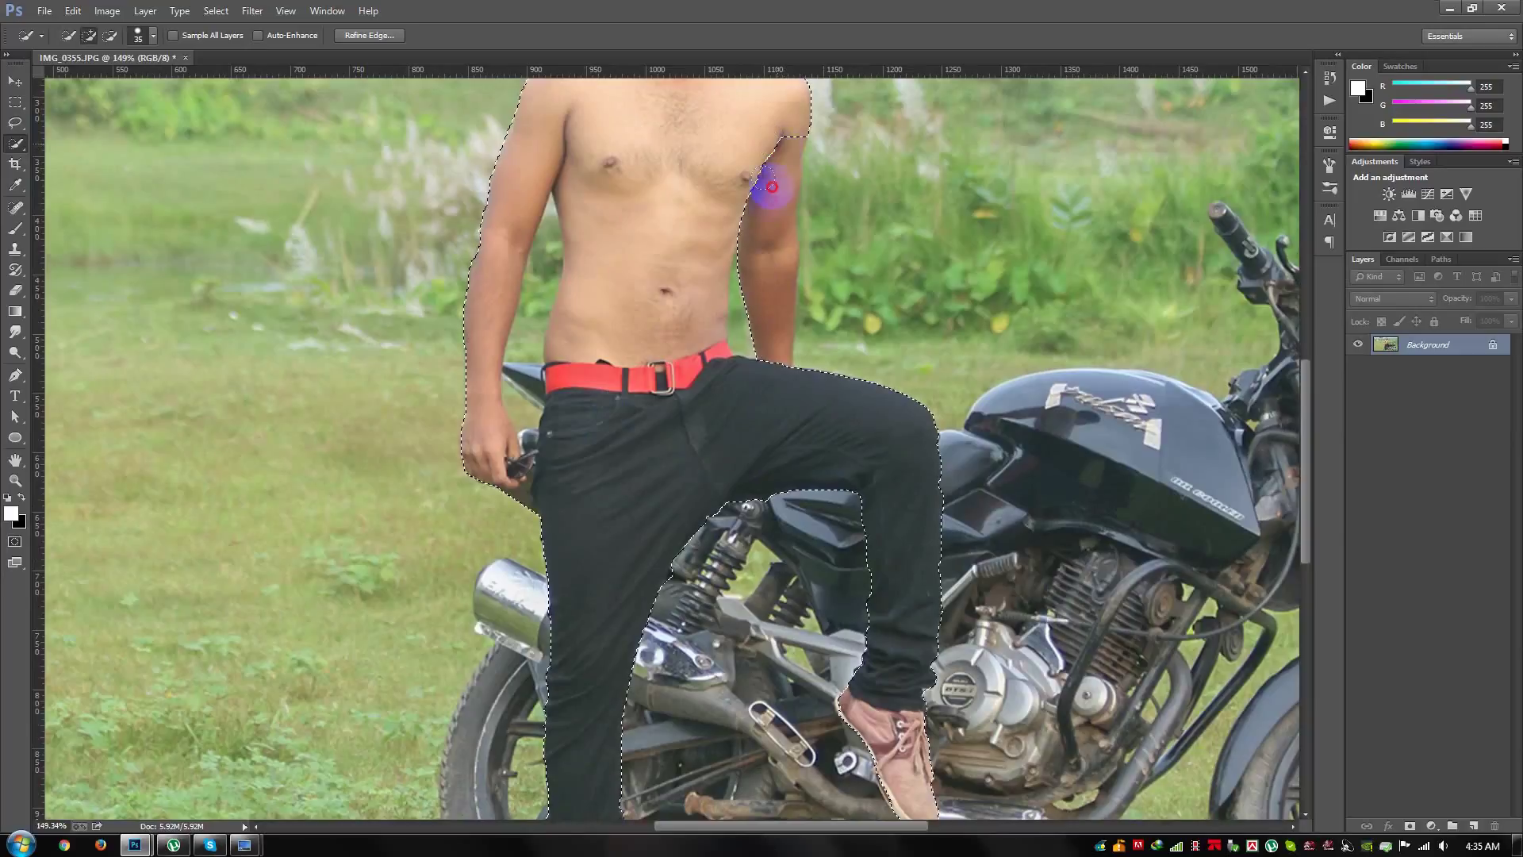
pyautogui.moveTo(769, 323)
pyautogui.mouseDown()
pyautogui.moveTo(724, 392)
pyautogui.moveTo(500, 498)
pyautogui.moveTo(524, 392)
pyautogui.mouseUp()
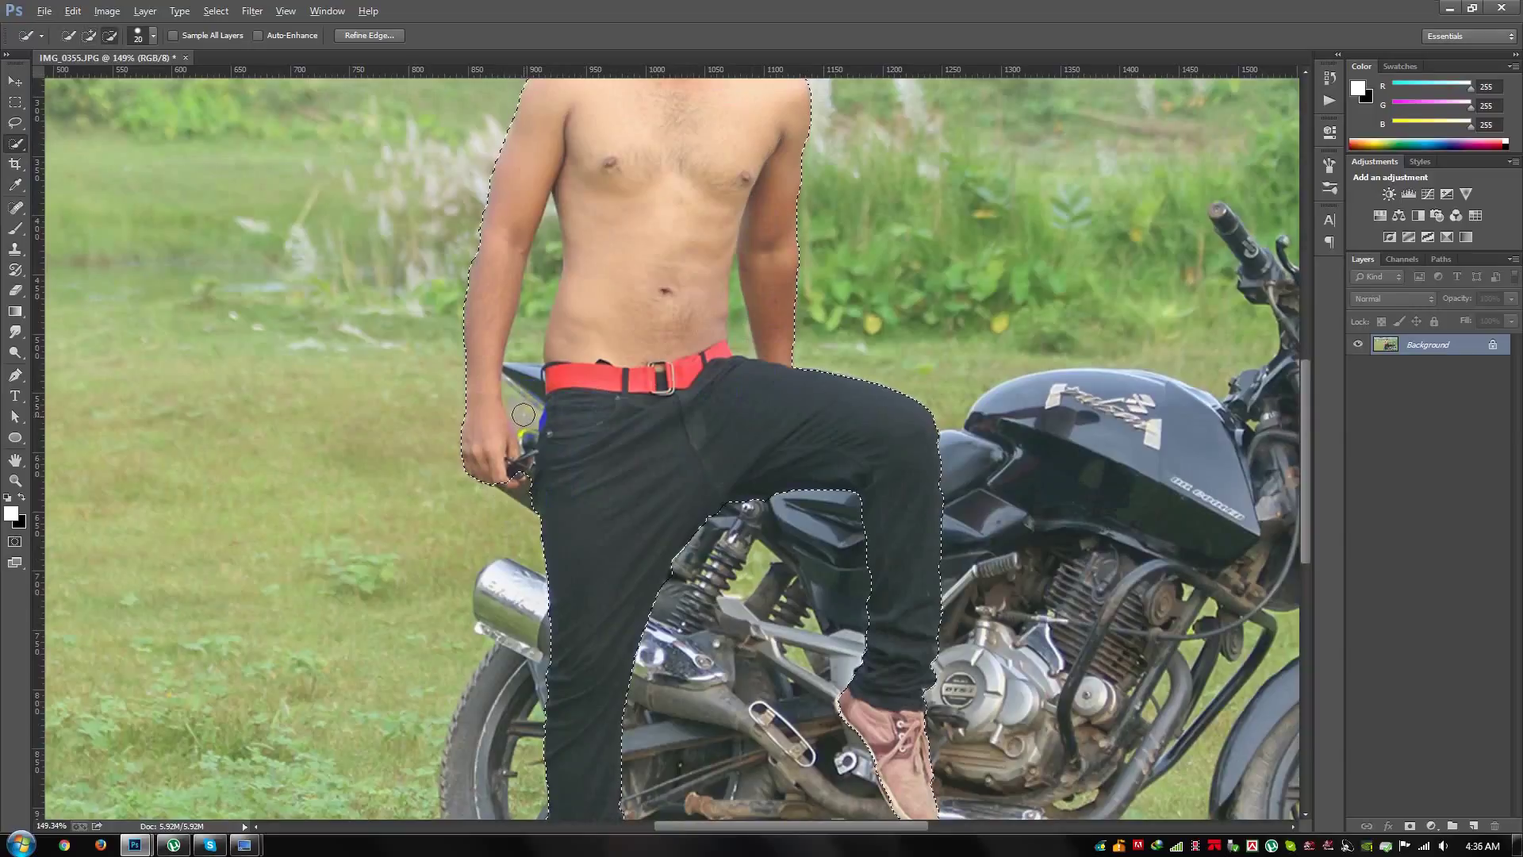
pyautogui.moveTo(526, 330); pyautogui.dragTo(549, 245)
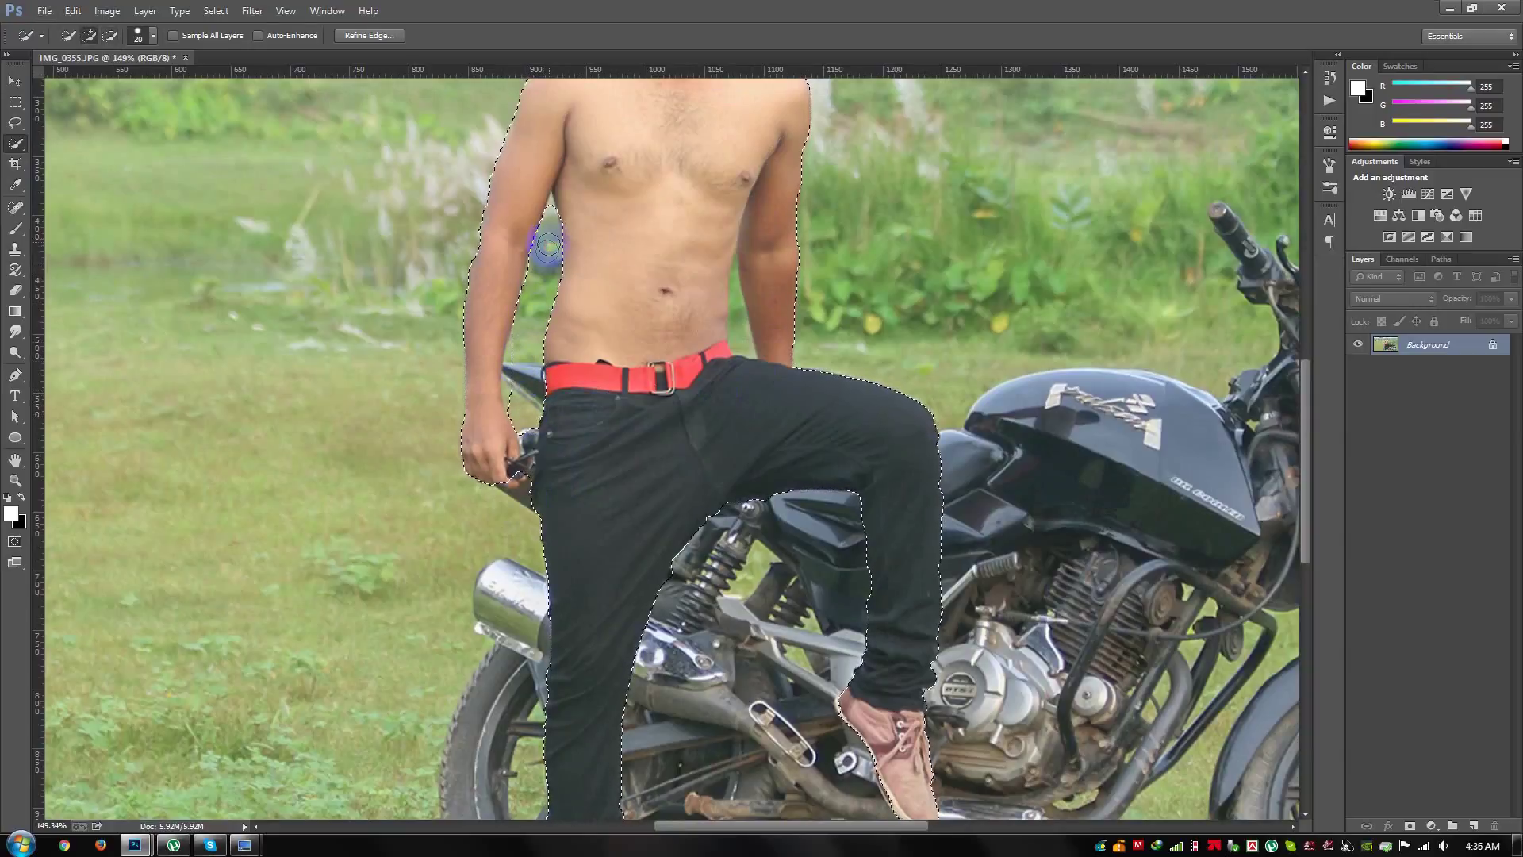
pyautogui.moveTo(537, 389)
pyautogui.mouseDown()
pyautogui.moveTo(516, 406)
pyautogui.moveTo(523, 344)
pyautogui.mouseUp()
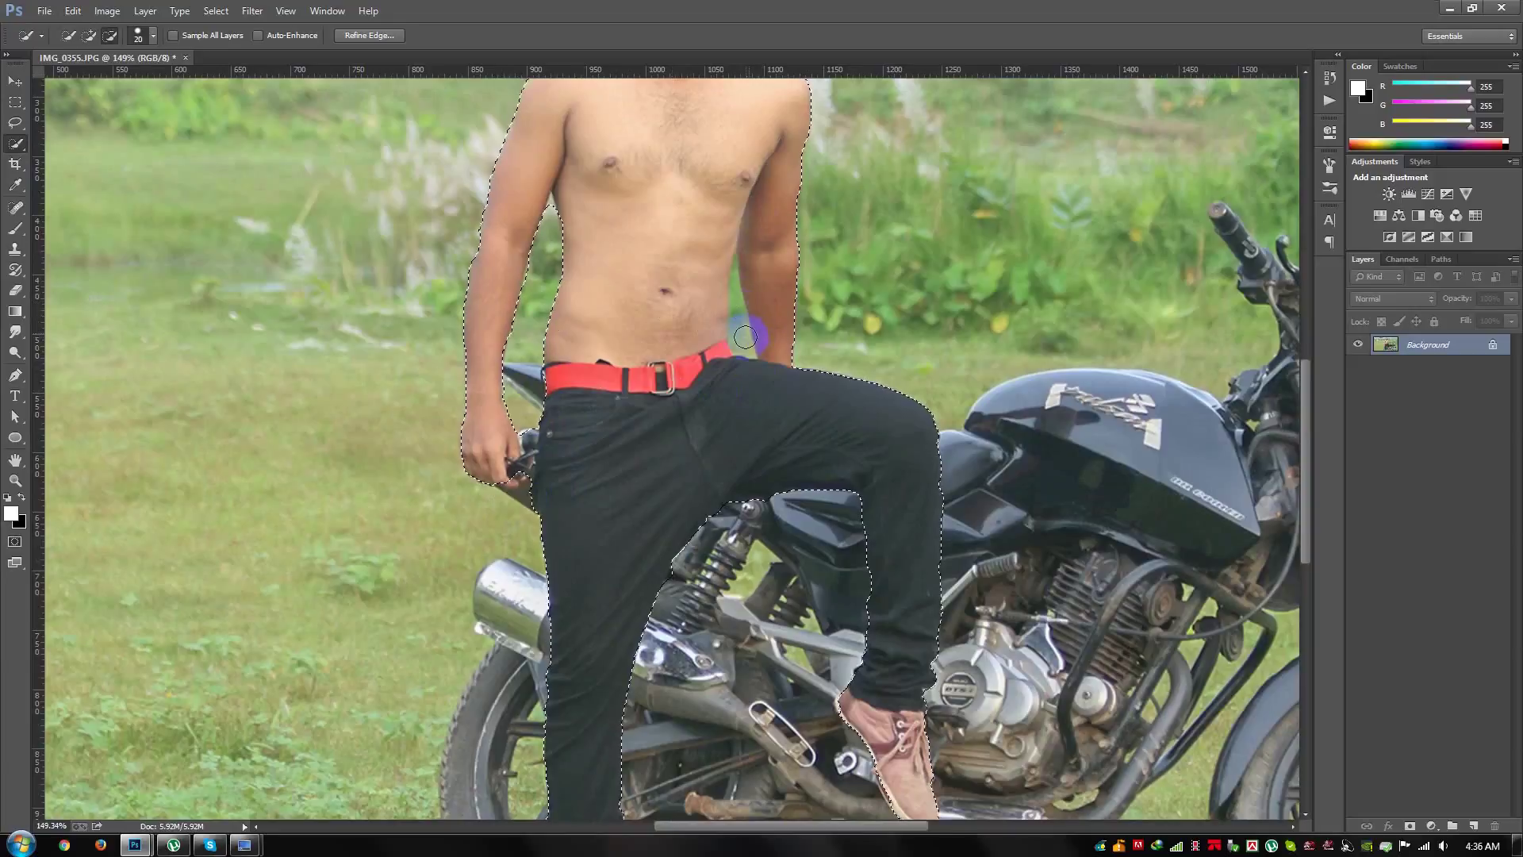
pyautogui.hotkey('ctrl', '0')
pyautogui.keyDown('alt'); pyautogui.scroll(2, 675, 264); pyautogui.keyUp('alt')
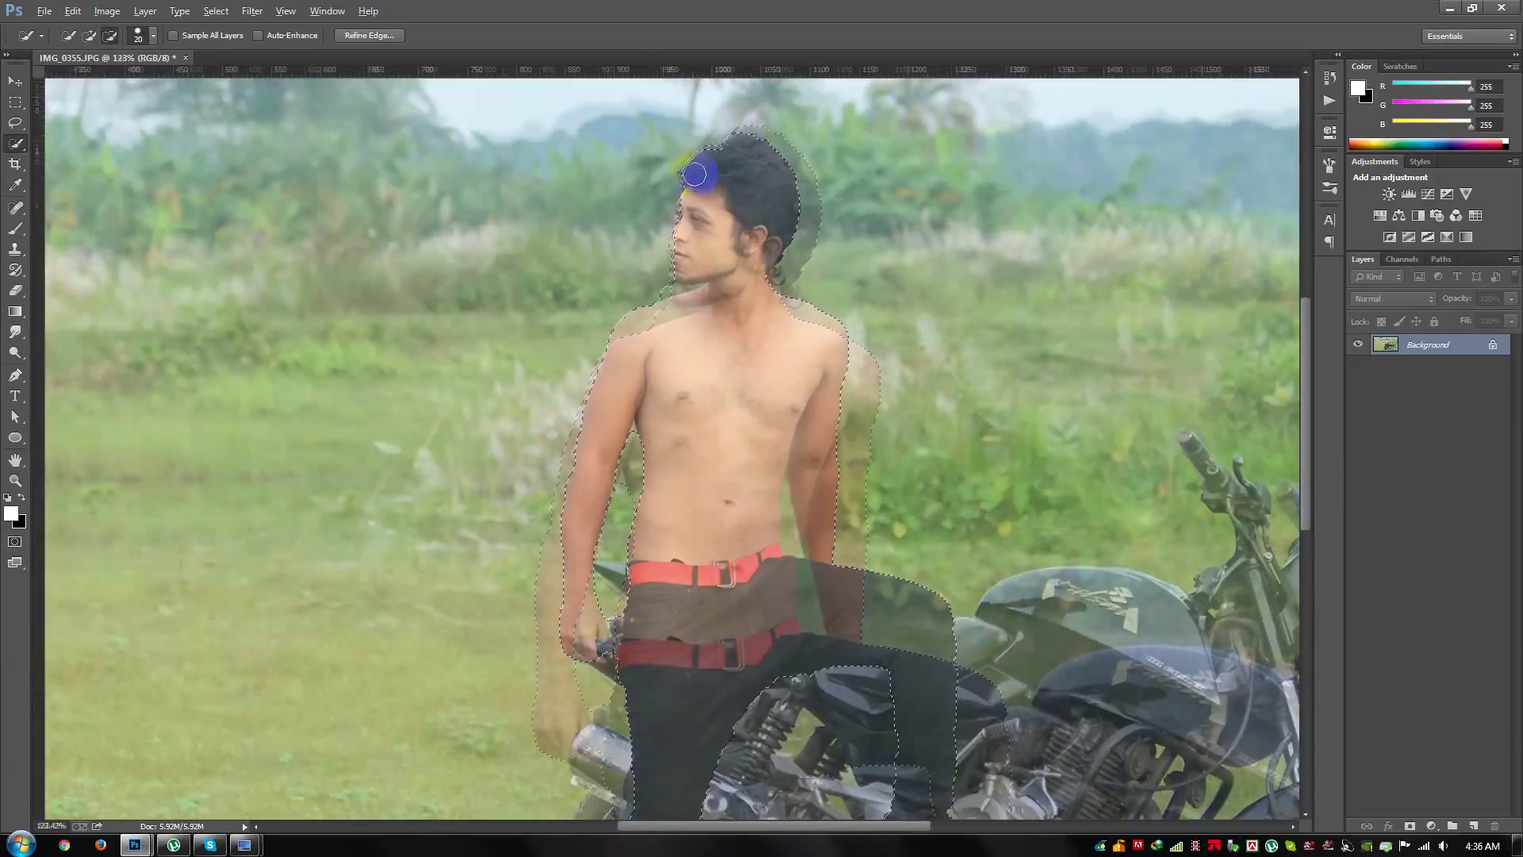
# Step: Trim the jaw, nose and mouth from the selection and add the neck and nape hair
pyautogui.keyDown('alt'); pyautogui.scroll(2, 651, 317); pyautogui.keyUp('alt')
pyautogui.press('o')
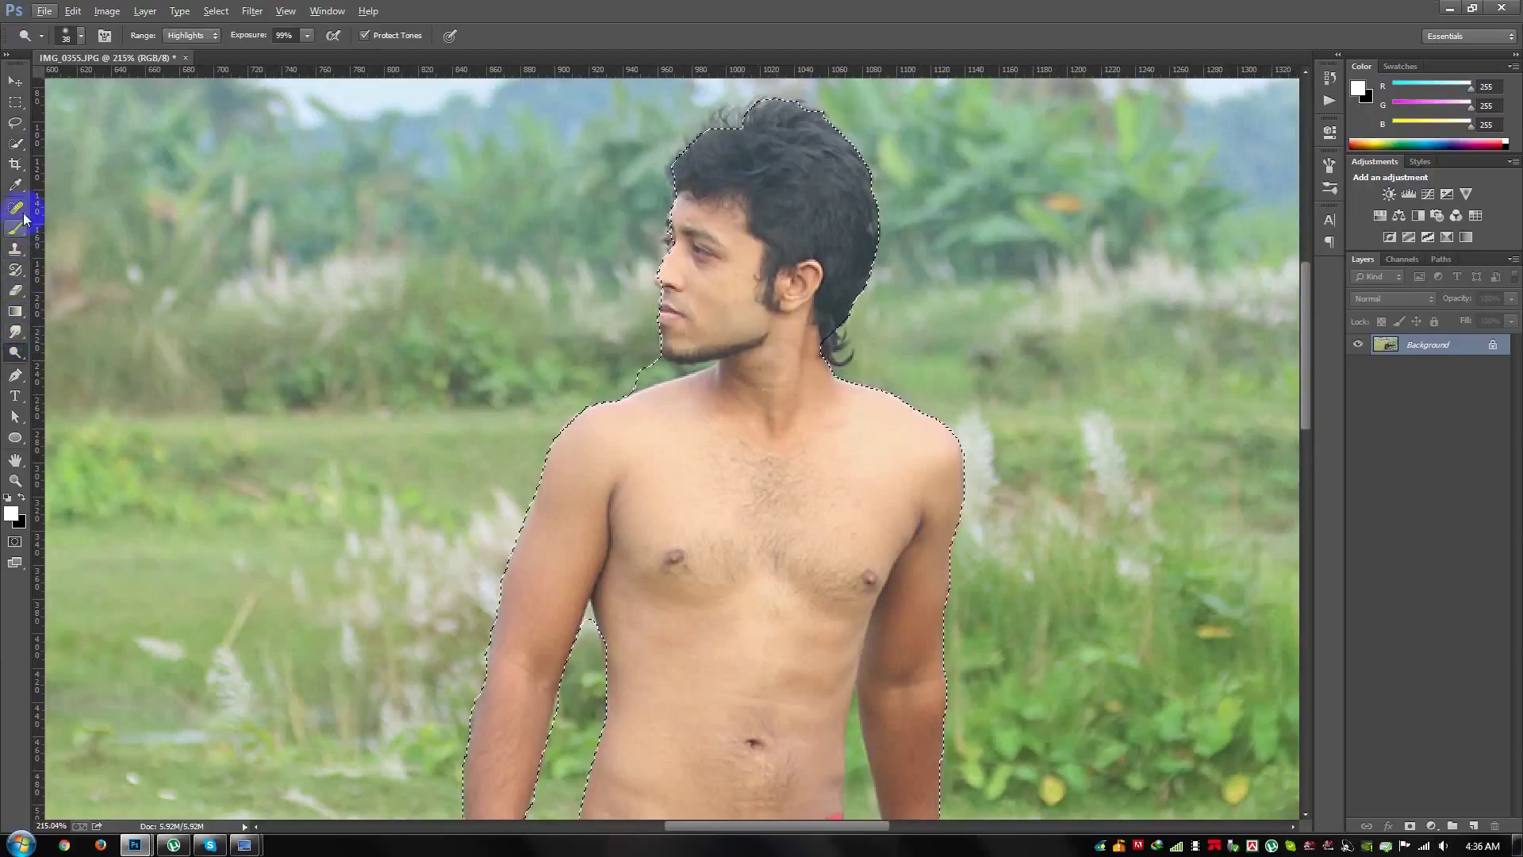
pyautogui.click(18, 146)
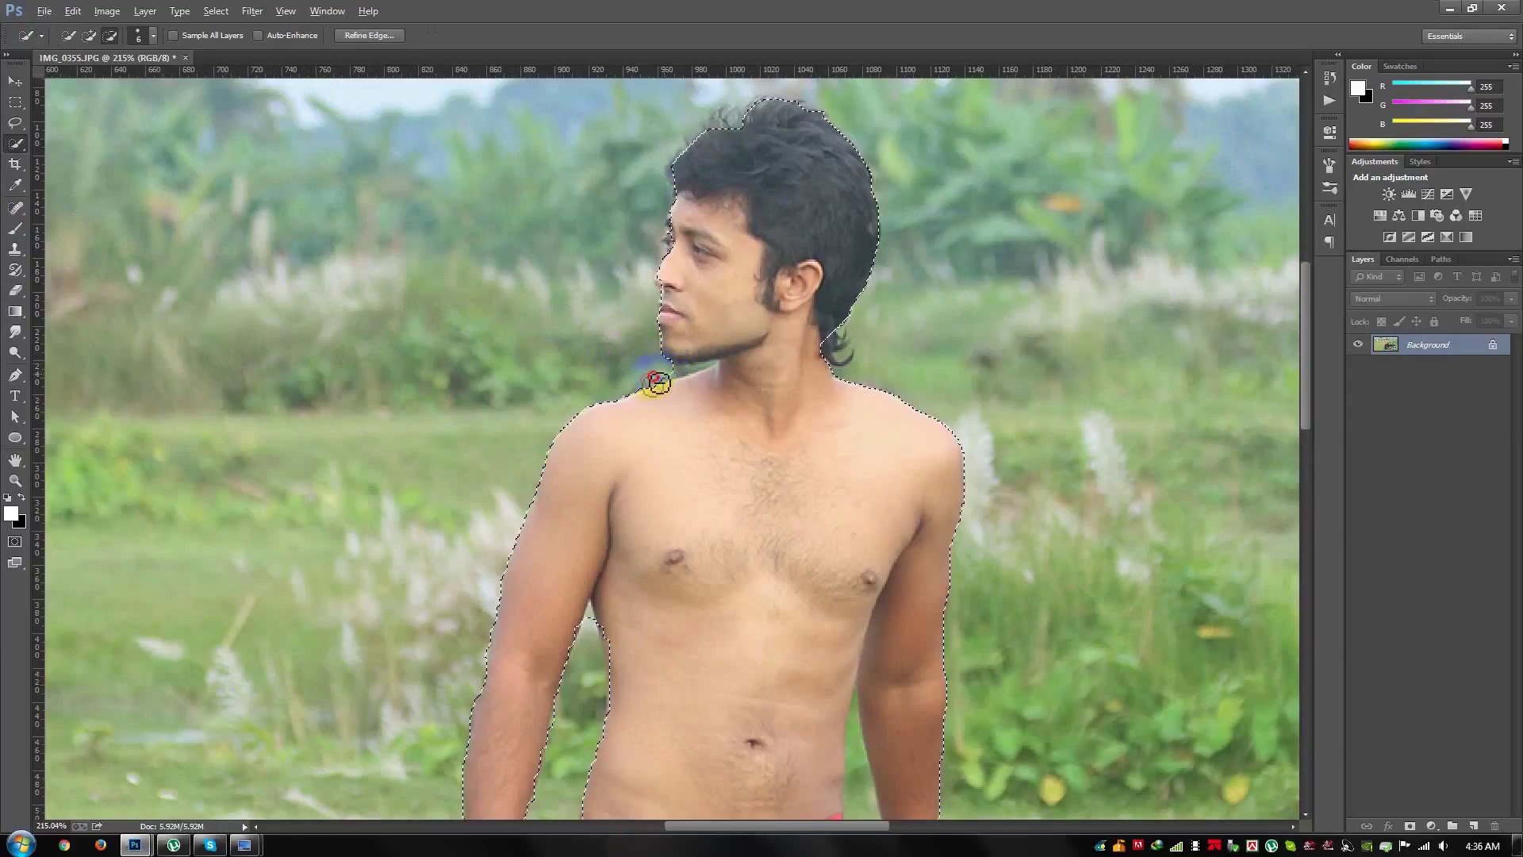
pyautogui.moveTo(822, 349)
pyautogui.mouseDown()
pyautogui.moveTo(810, 363)
pyautogui.moveTo(842, 361)
pyautogui.mouseUp()
pyautogui.moveTo(687, 197); pyautogui.dragTo(696, 218)
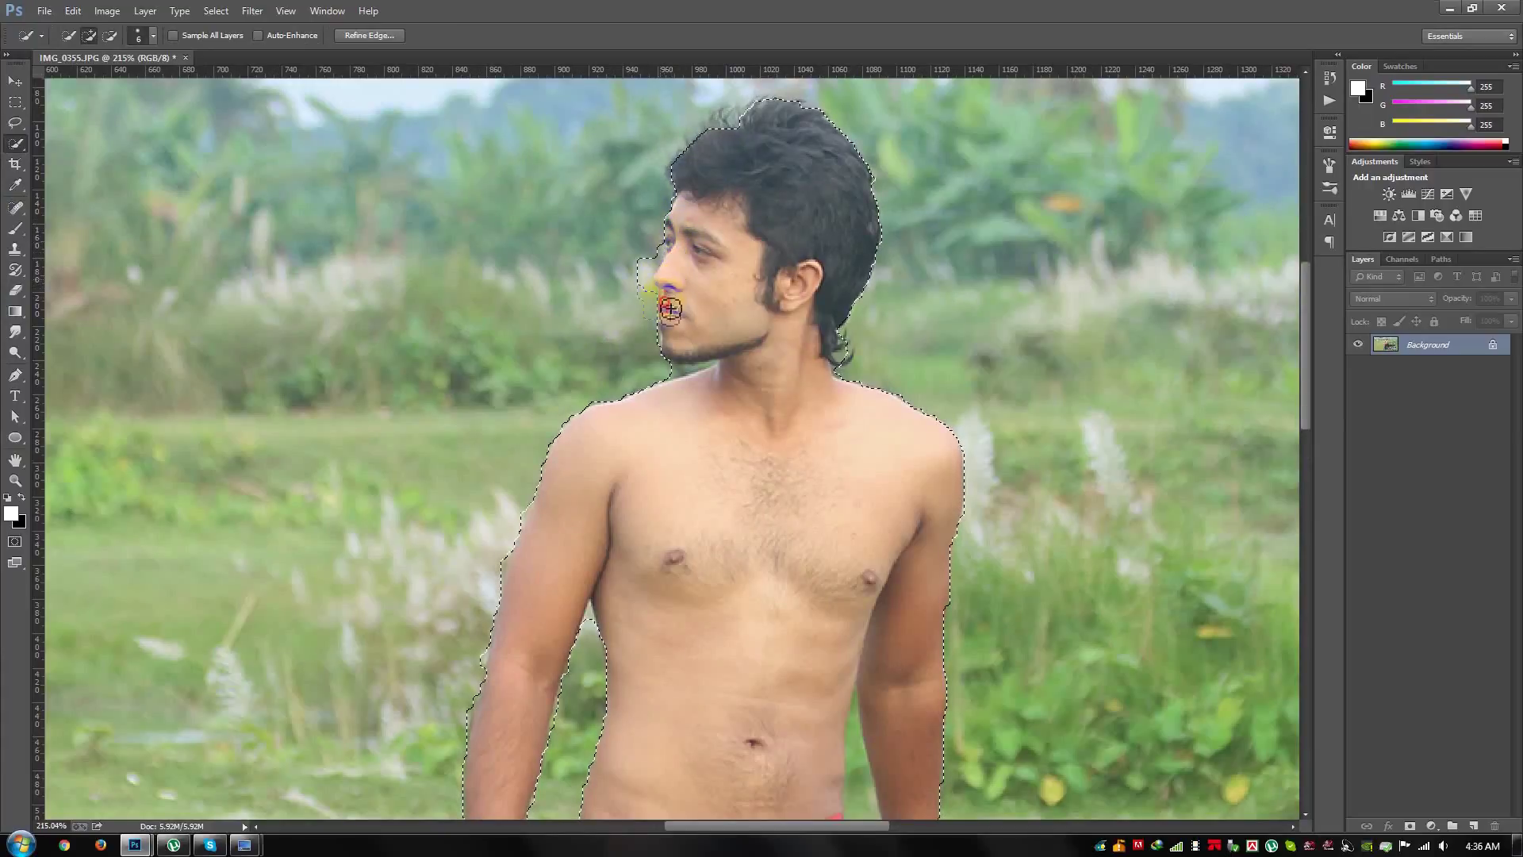
pyautogui.keyDown('alt'); pyautogui.click(663, 282); pyautogui.keyUp('alt')
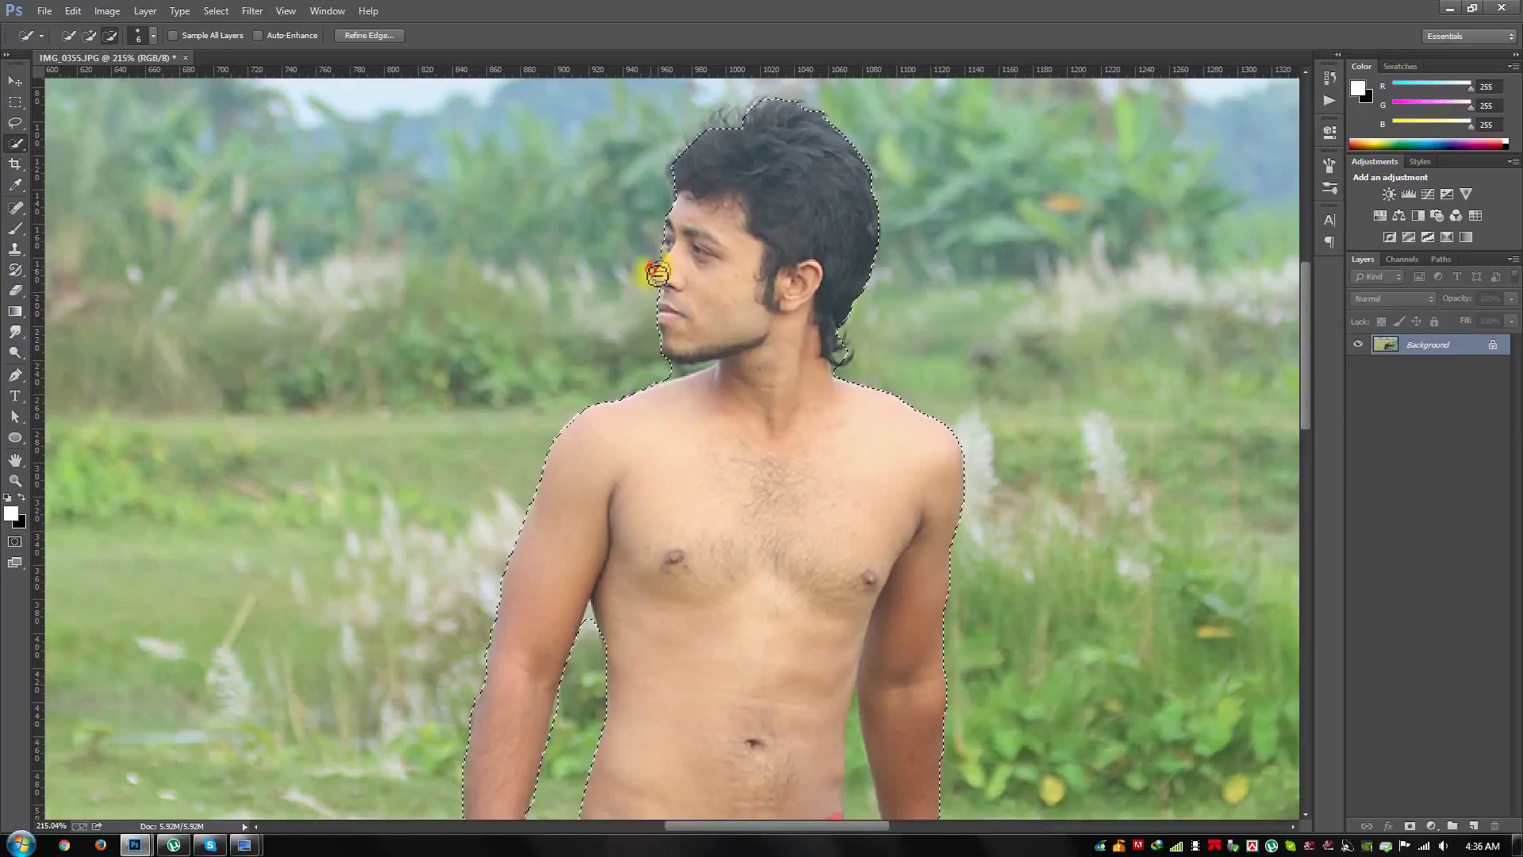
pyautogui.scroll(-5, 795, 311)
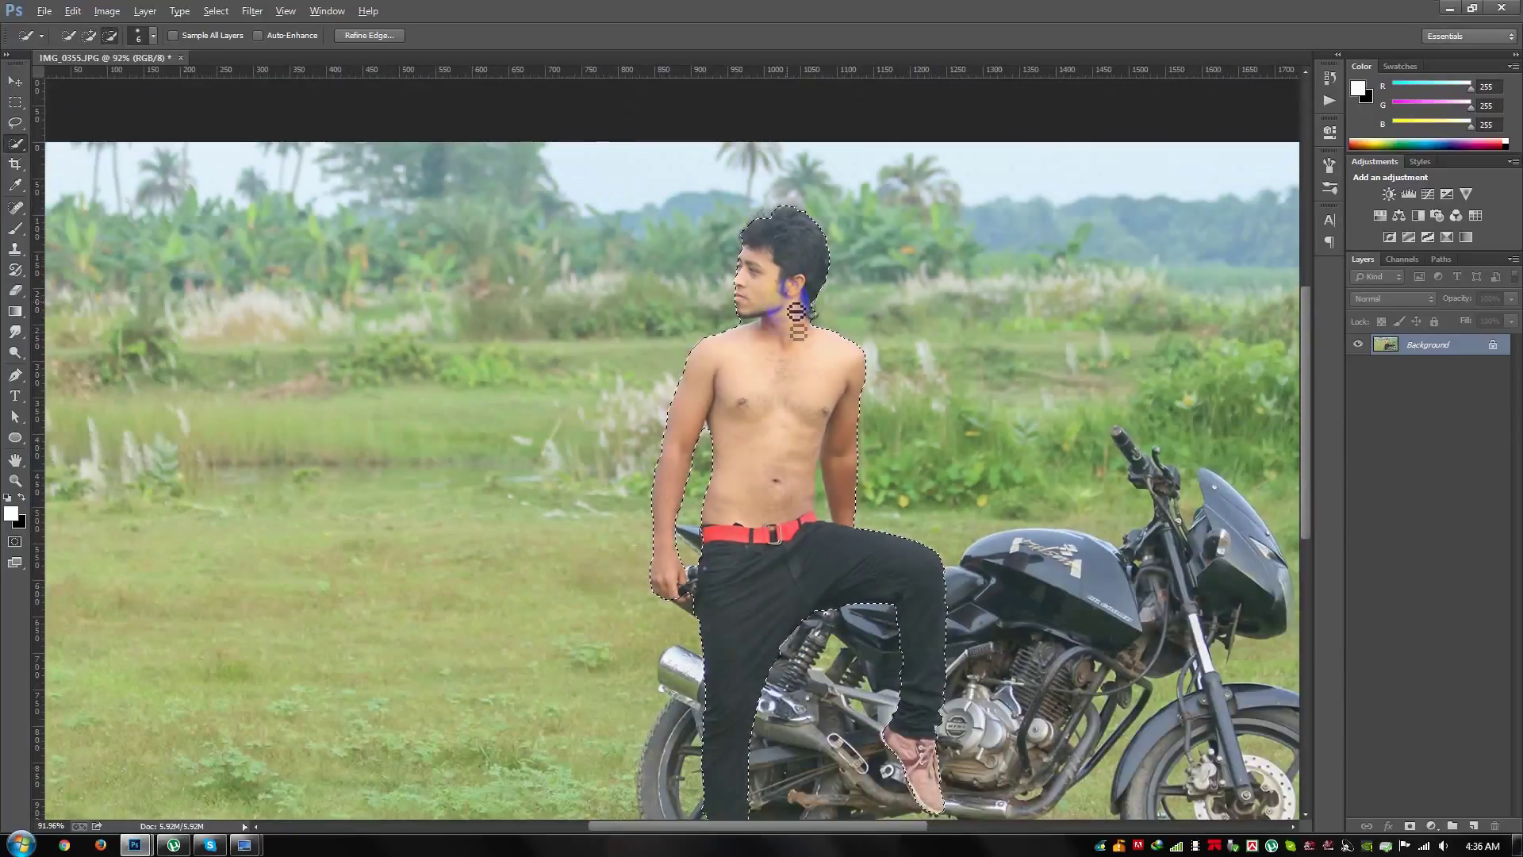
pyautogui.scroll(-2, 796, 312)
pyautogui.rightClick(1444, 346)
# Step: Duplicate the Background layer and mask the copy to the man's selection
pyautogui.click(1410, 377)
pyautogui.click(899, 255)
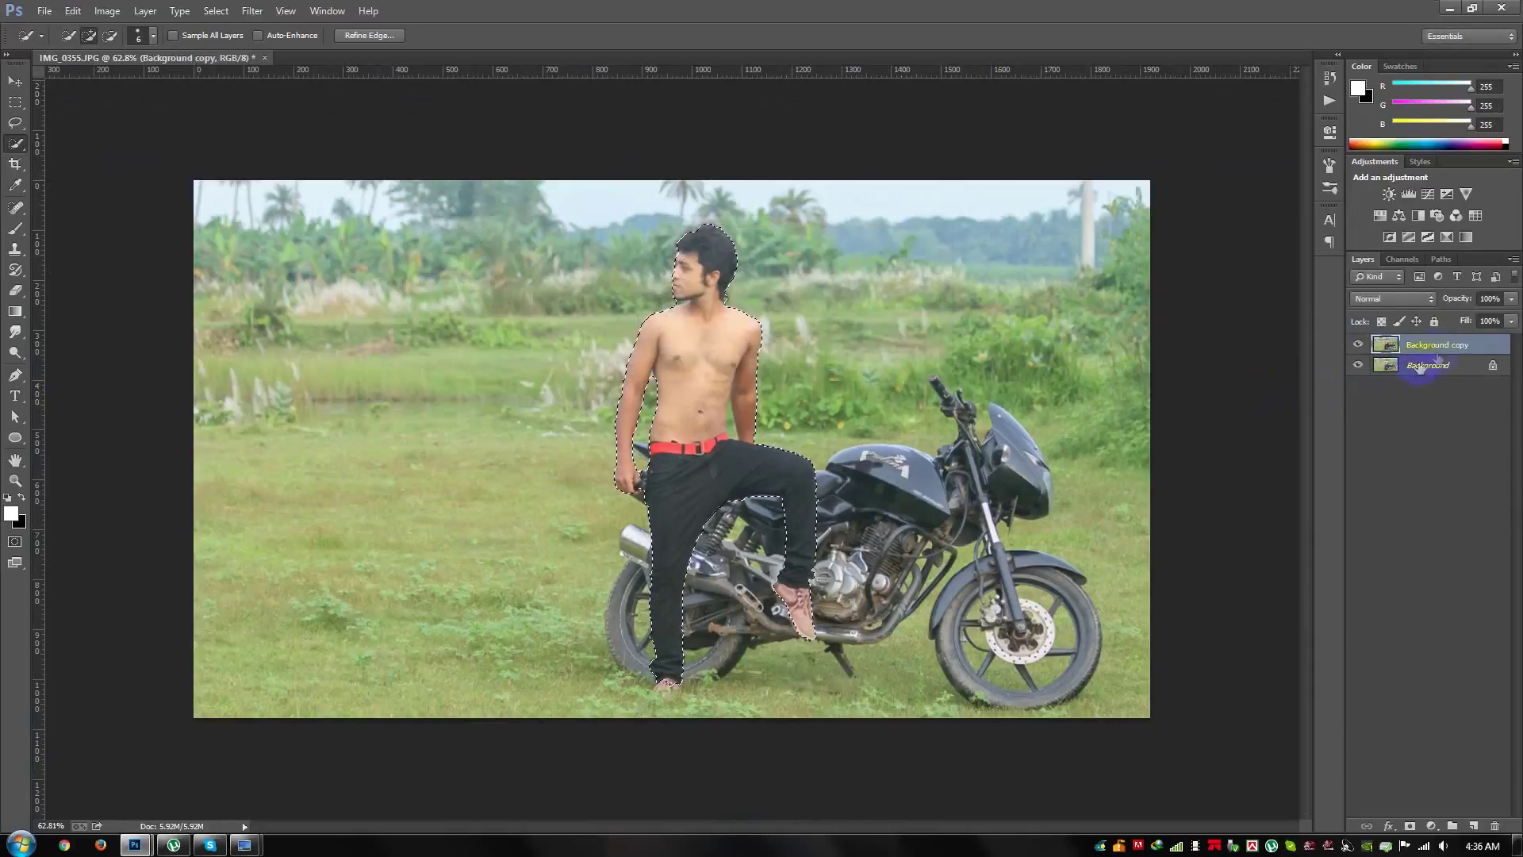
pyautogui.click(1410, 826)
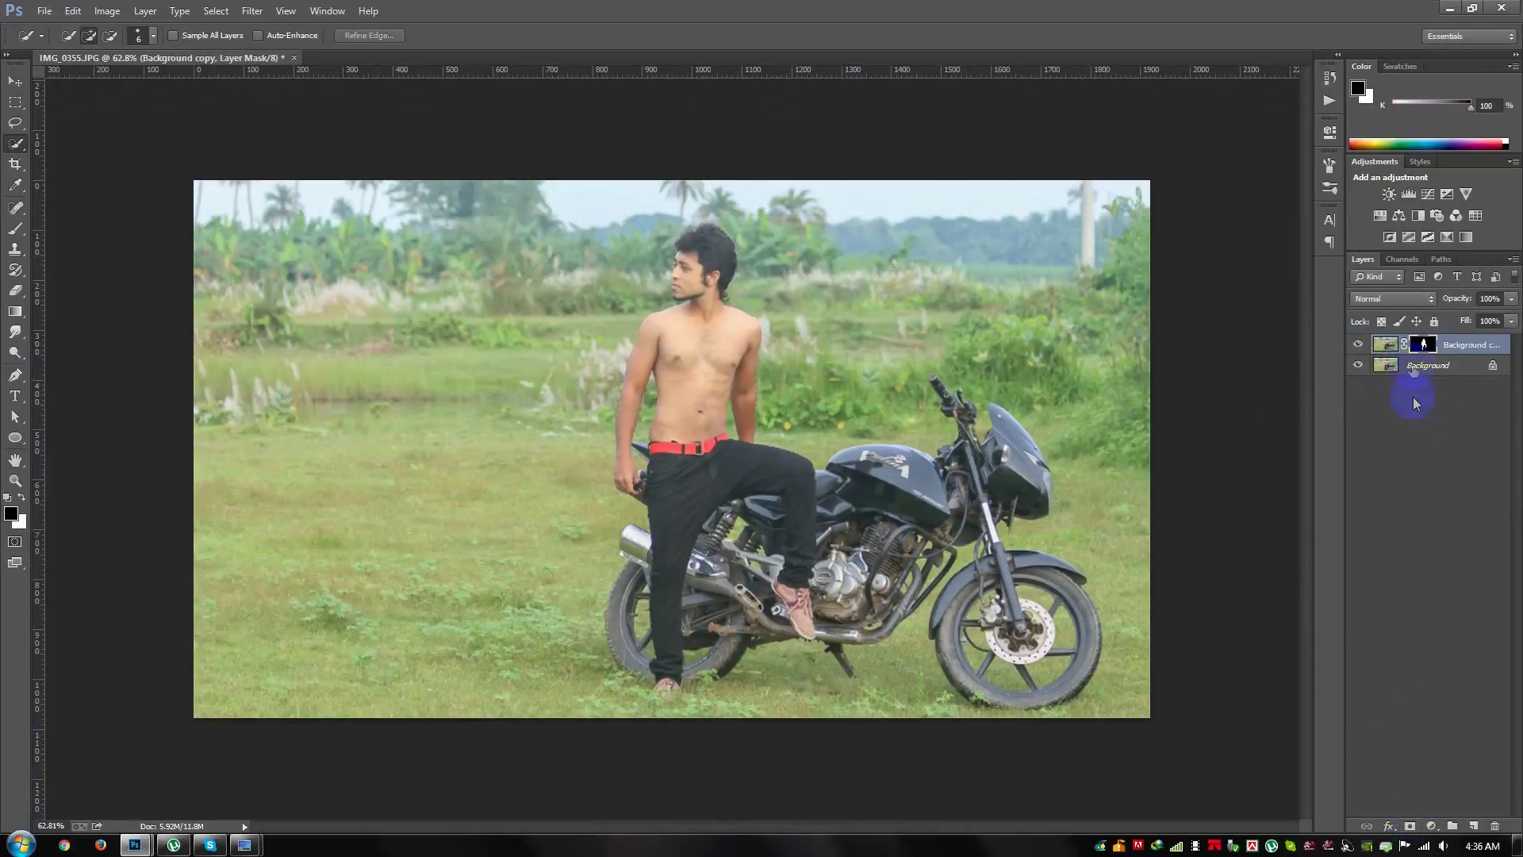
pyautogui.click(1458, 347)
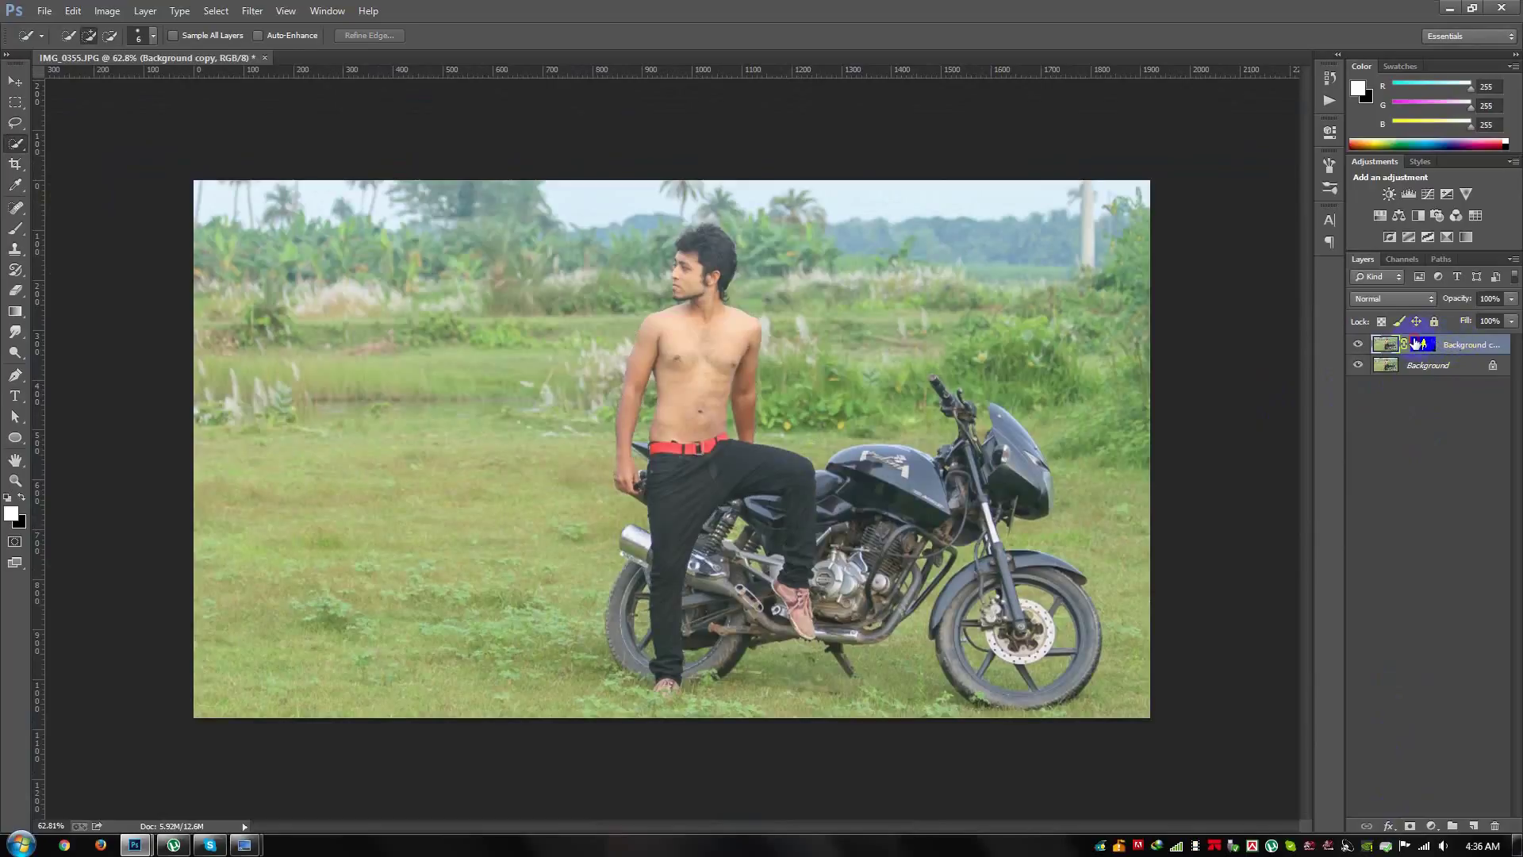
pyautogui.rightClick(1419, 343)
pyautogui.click(1385, 477)
# Step: In Refine Mask, brush the edges of hair, thigh, arms, hands, neck, shoe and motorbike
pyautogui.click(694, 247)
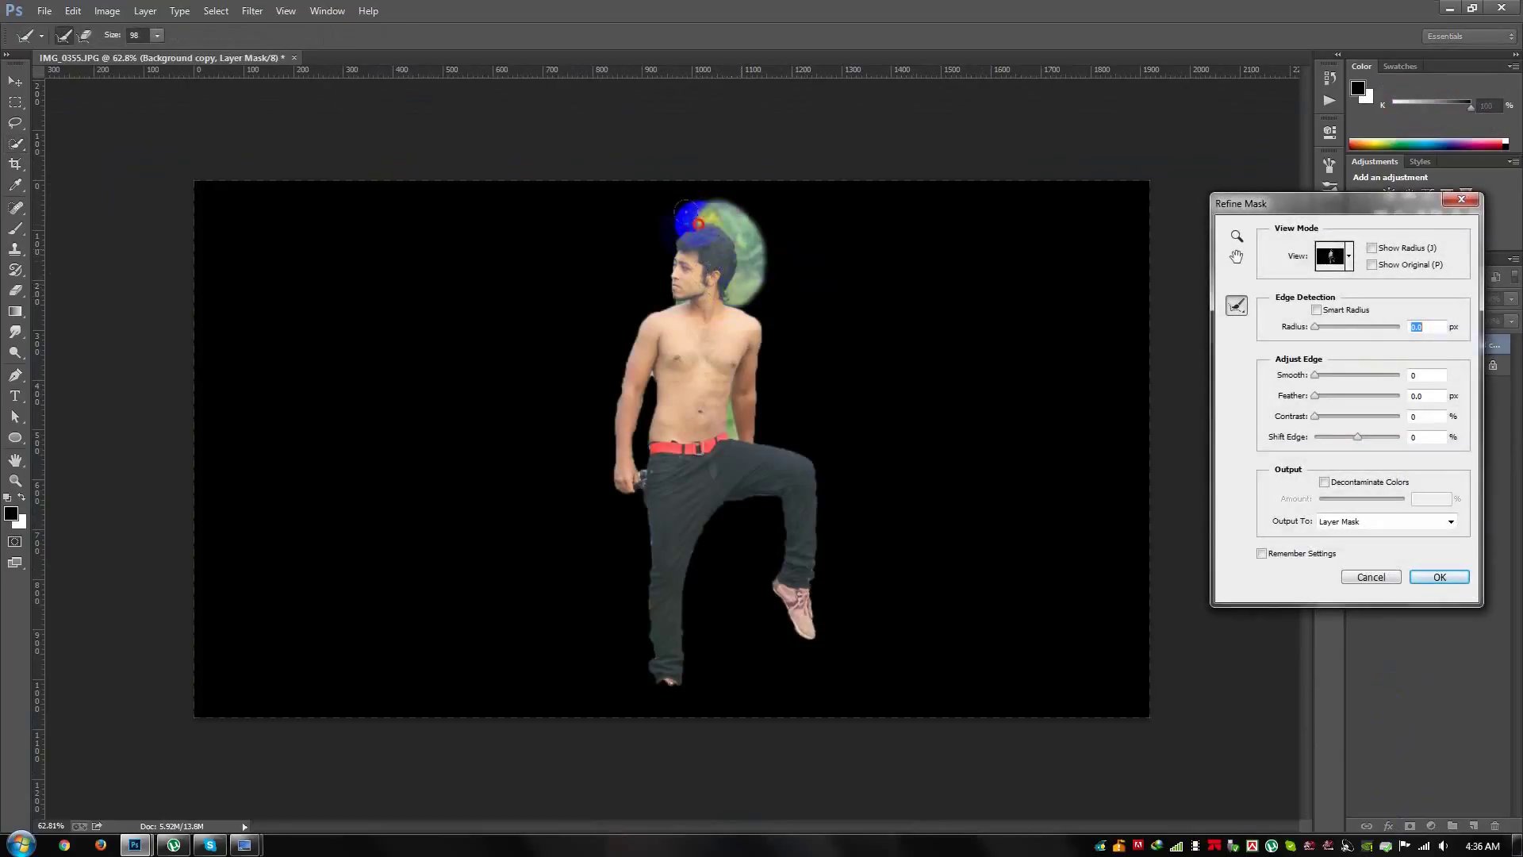
pyautogui.moveTo(741, 276); pyautogui.dragTo(638, 314)
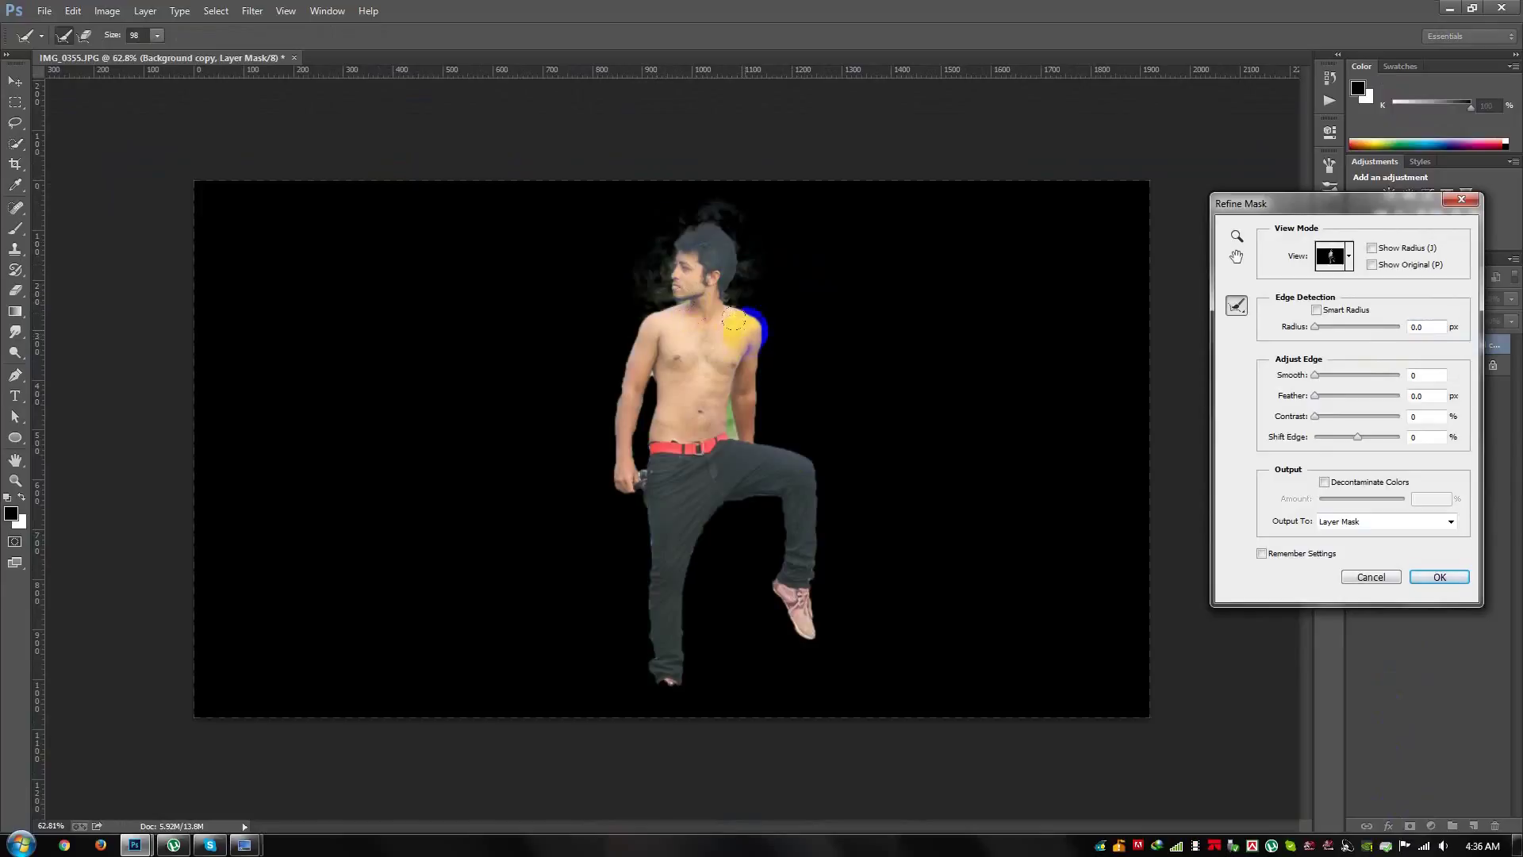
pyautogui.moveTo(744, 451)
pyautogui.mouseDown()
pyautogui.moveTo(632, 525)
pyautogui.moveTo(642, 690)
pyautogui.mouseUp()
pyautogui.moveTo(698, 646)
pyautogui.mouseDown()
pyautogui.moveTo(632, 668)
pyautogui.moveTo(768, 607)
pyautogui.mouseUp()
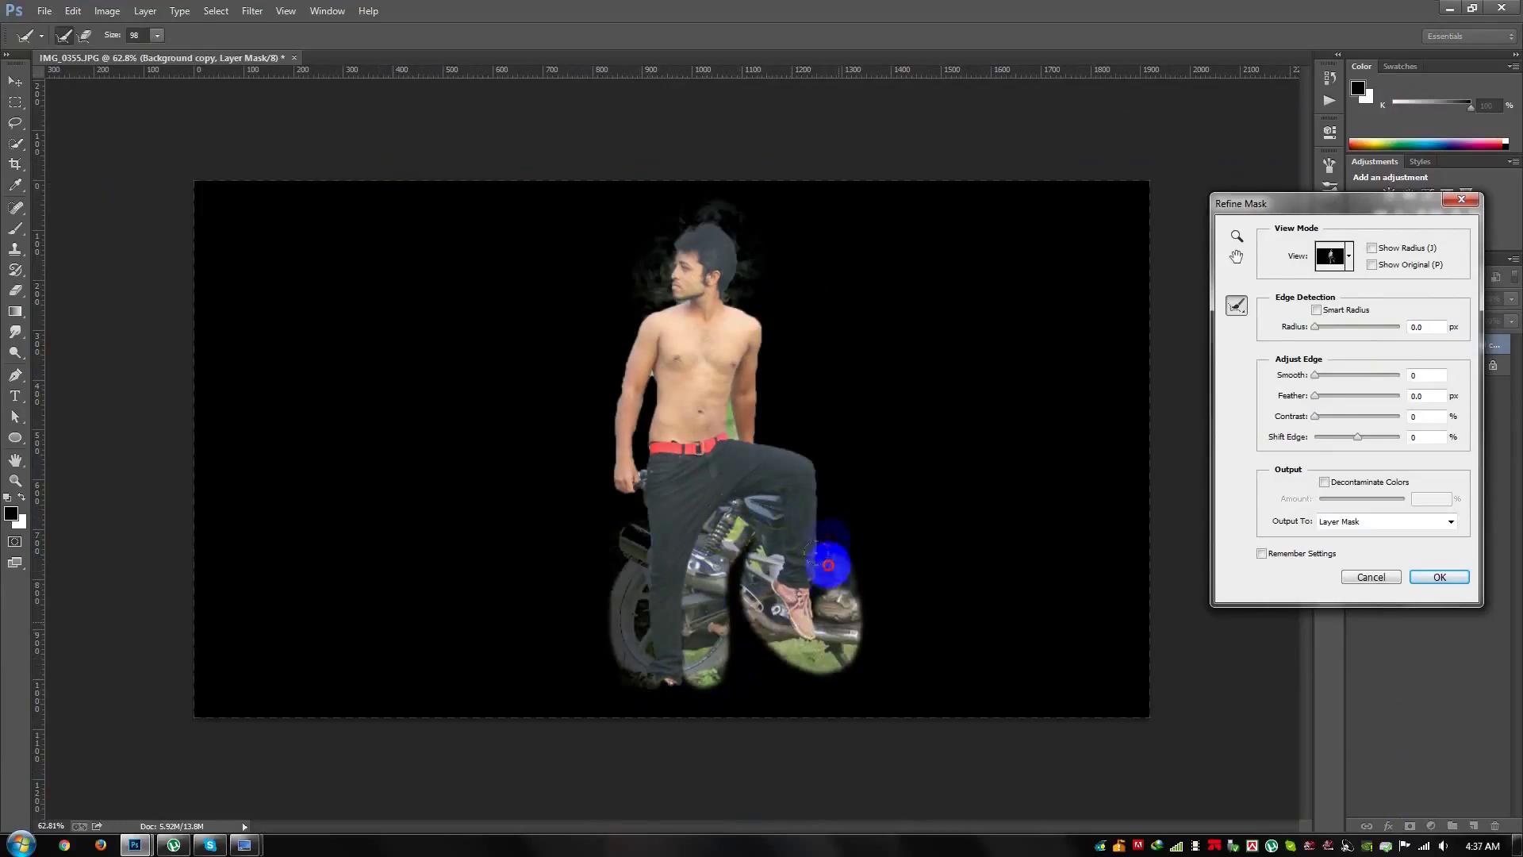
pyautogui.moveTo(768, 608); pyautogui.dragTo(853, 504)
pyautogui.moveTo(595, 475)
pyautogui.mouseDown()
pyautogui.moveTo(619, 464)
pyautogui.moveTo(627, 301)
pyautogui.mouseUp()
pyautogui.moveTo(651, 424)
pyautogui.mouseDown()
pyautogui.moveTo(641, 373)
pyautogui.moveTo(663, 492)
pyautogui.mouseUp()
pyautogui.click(750, 476)
pyautogui.click(778, 399)
pyautogui.moveTo(777, 399); pyautogui.dragTo(841, 365)
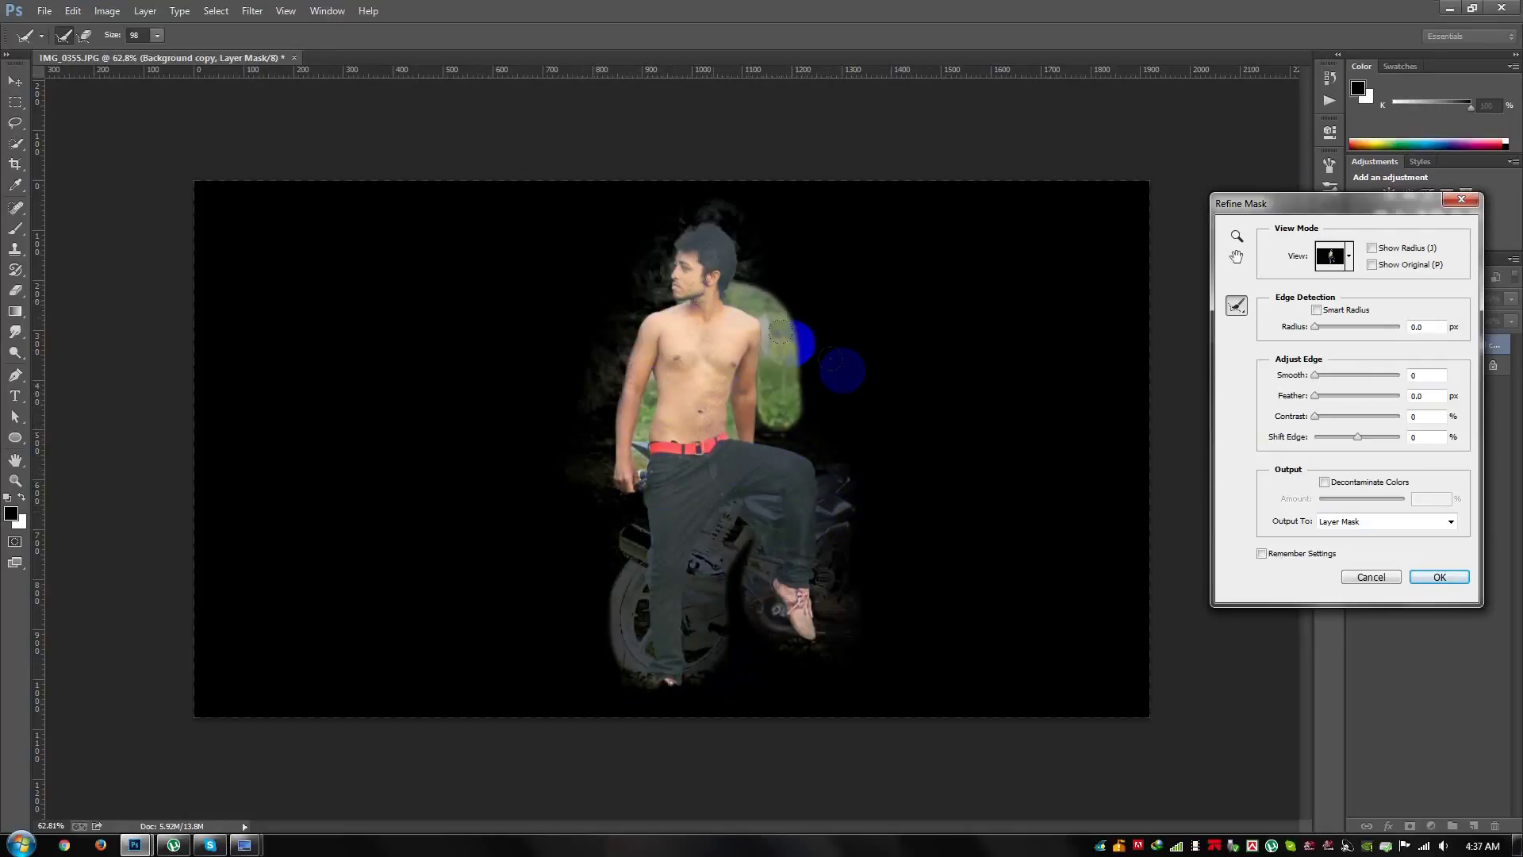
pyautogui.click(680, 302)
pyautogui.click(808, 639)
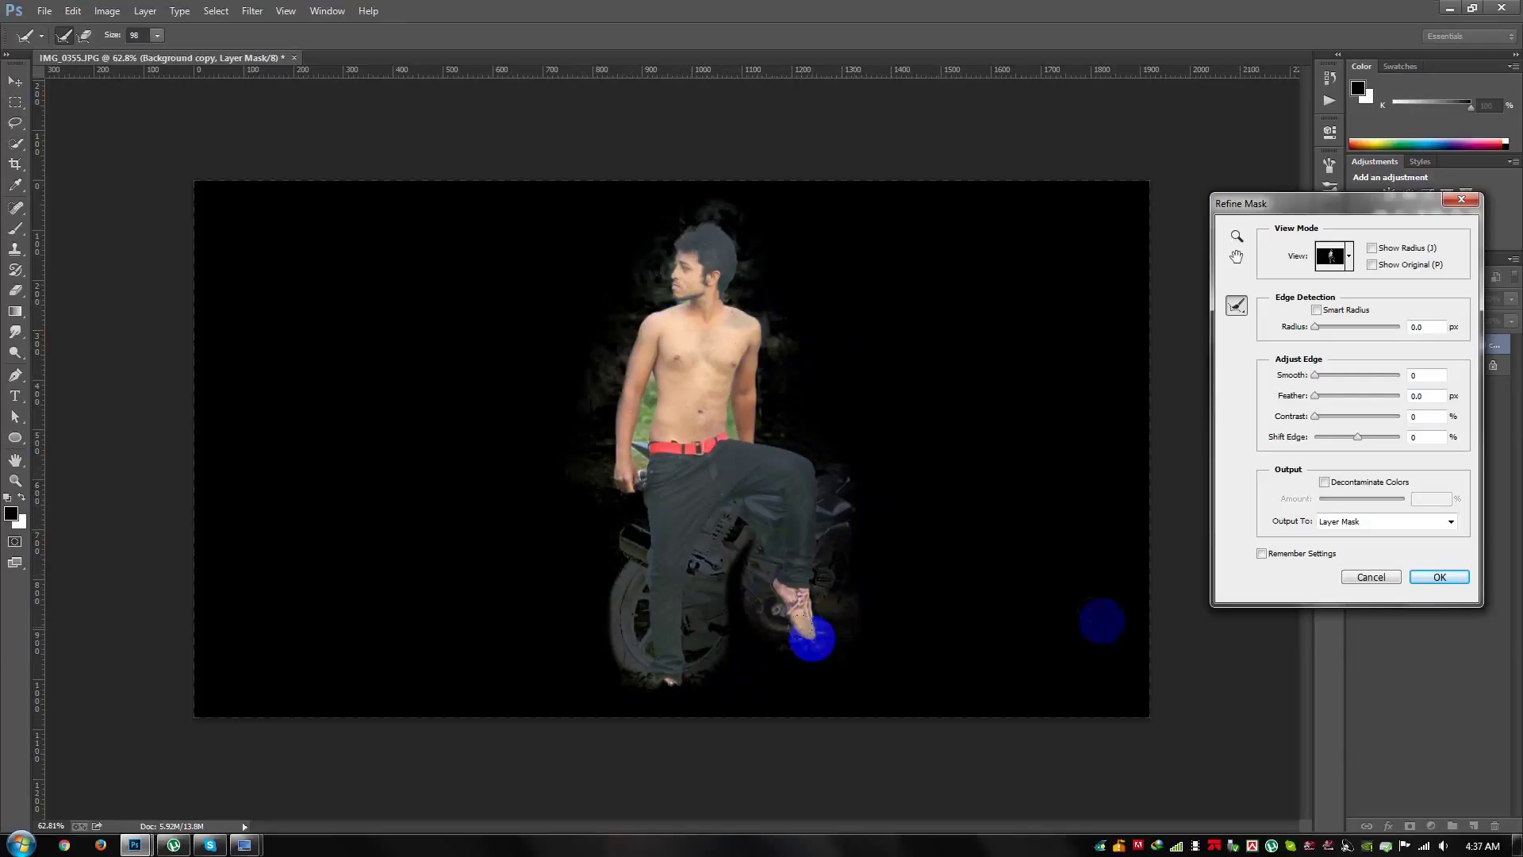
pyautogui.click(1440, 577)
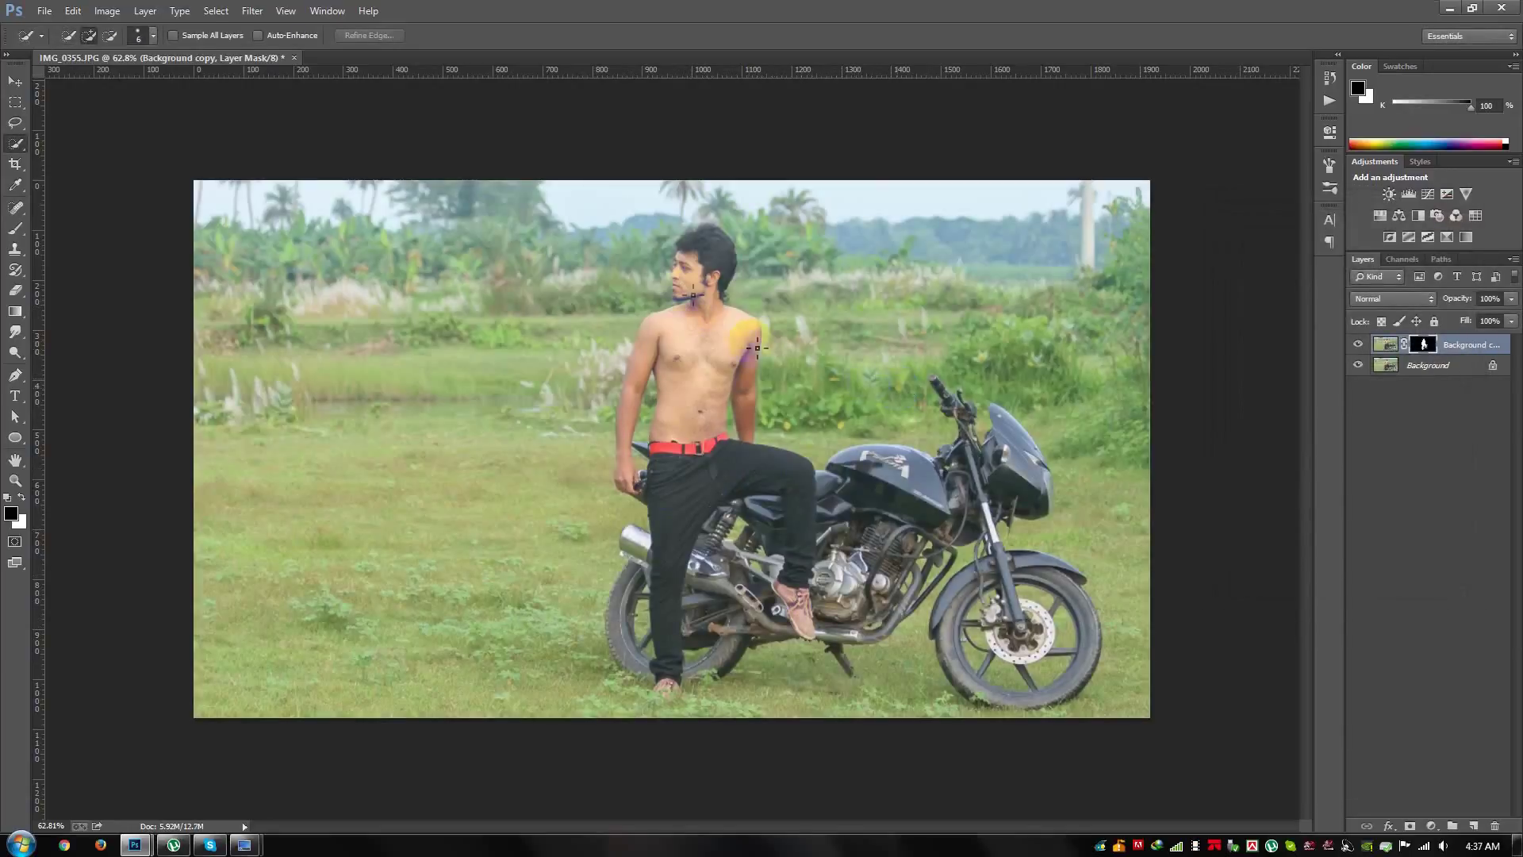
# Step: Target the Background copy layer's pixels and launch Nik Color Efex Pro 4 on it
pyautogui.scroll(5, 675, 293)
pyautogui.click(1460, 348)
pyautogui.rightClick(1467, 344)
pyautogui.click(1481, 349)
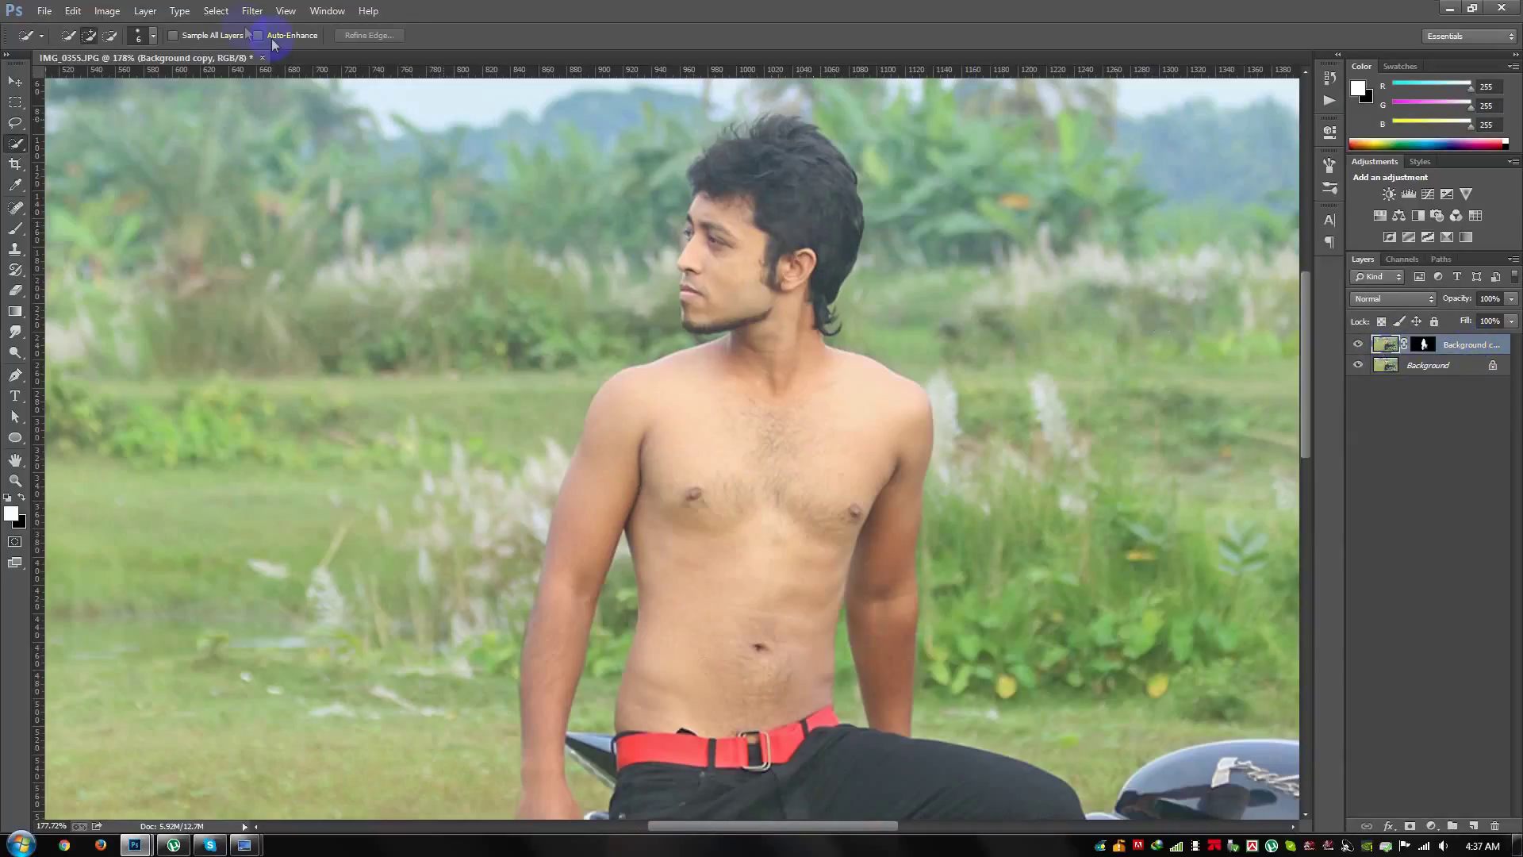
pyautogui.click(251, 12)
pyautogui.moveTo(281, 374)
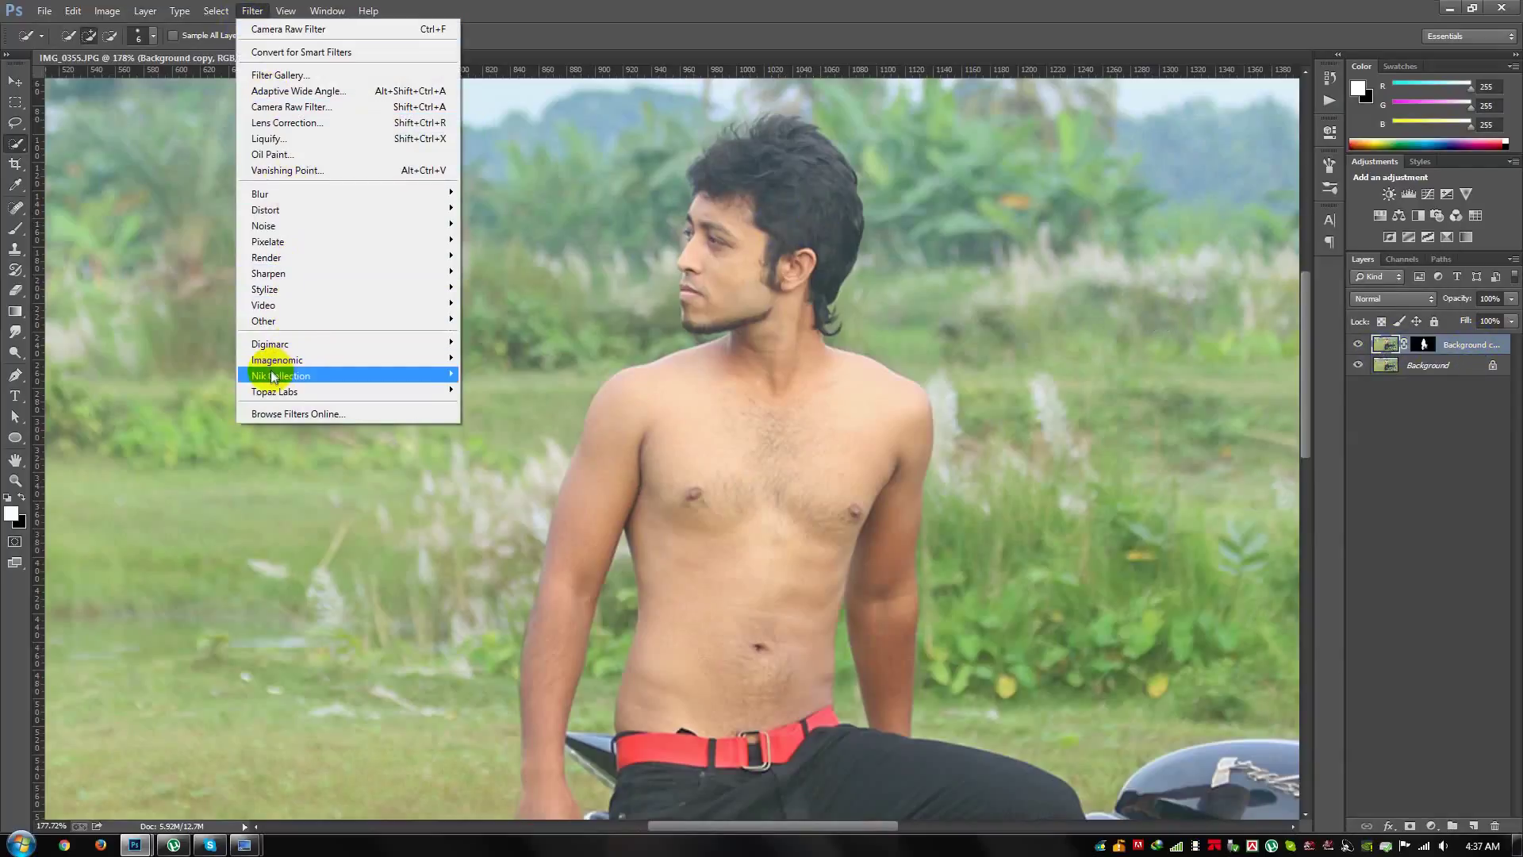
pyautogui.click(490, 391)
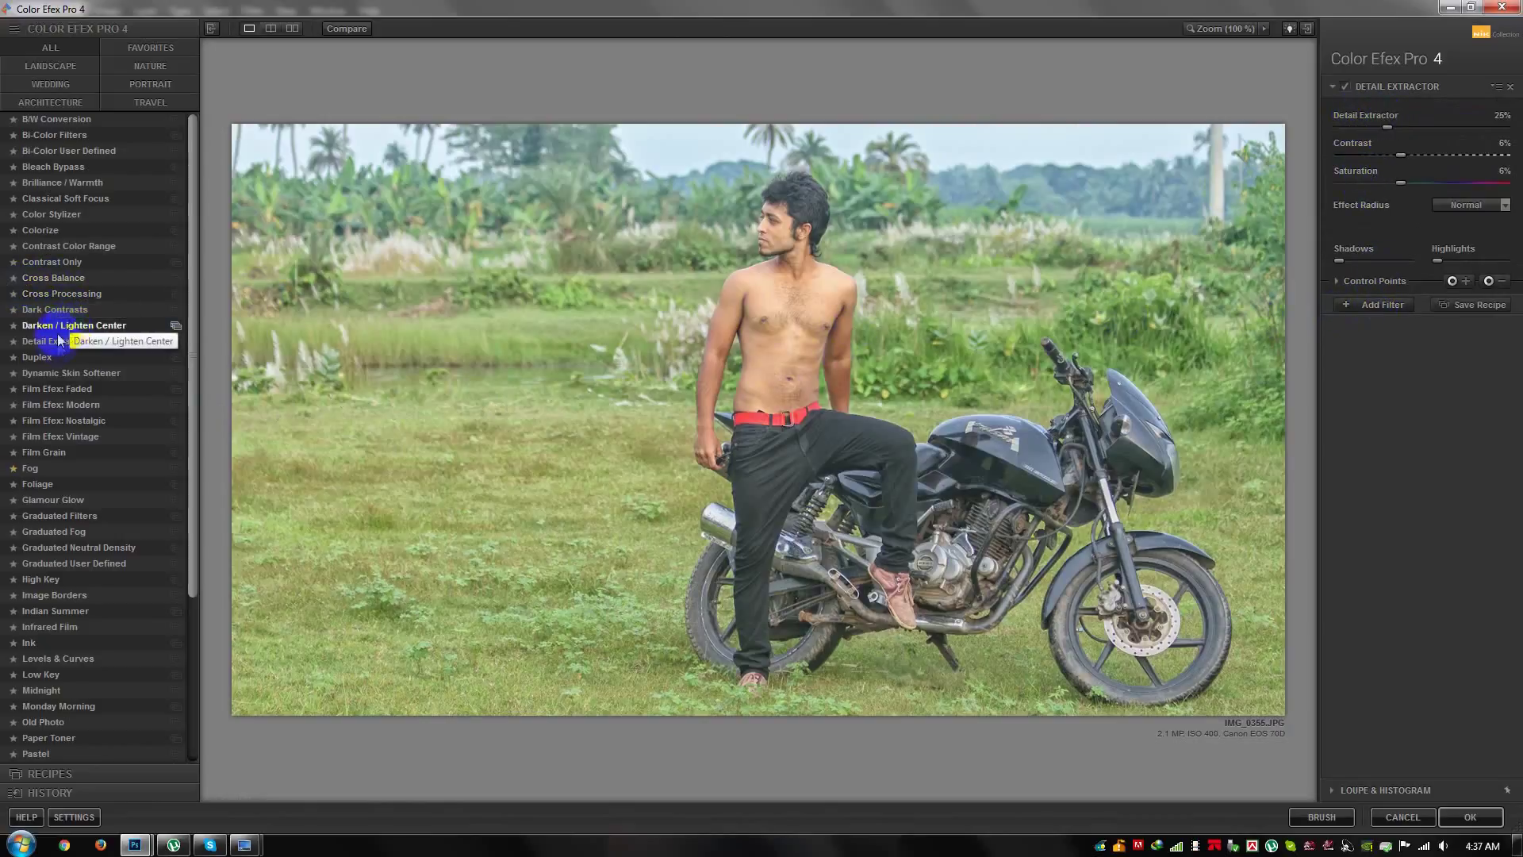
# Step: Add Contrast Color Range with Brightness 7%, lower Color Contrast and Contrast 33%, then apply
pyautogui.click(1397, 305)
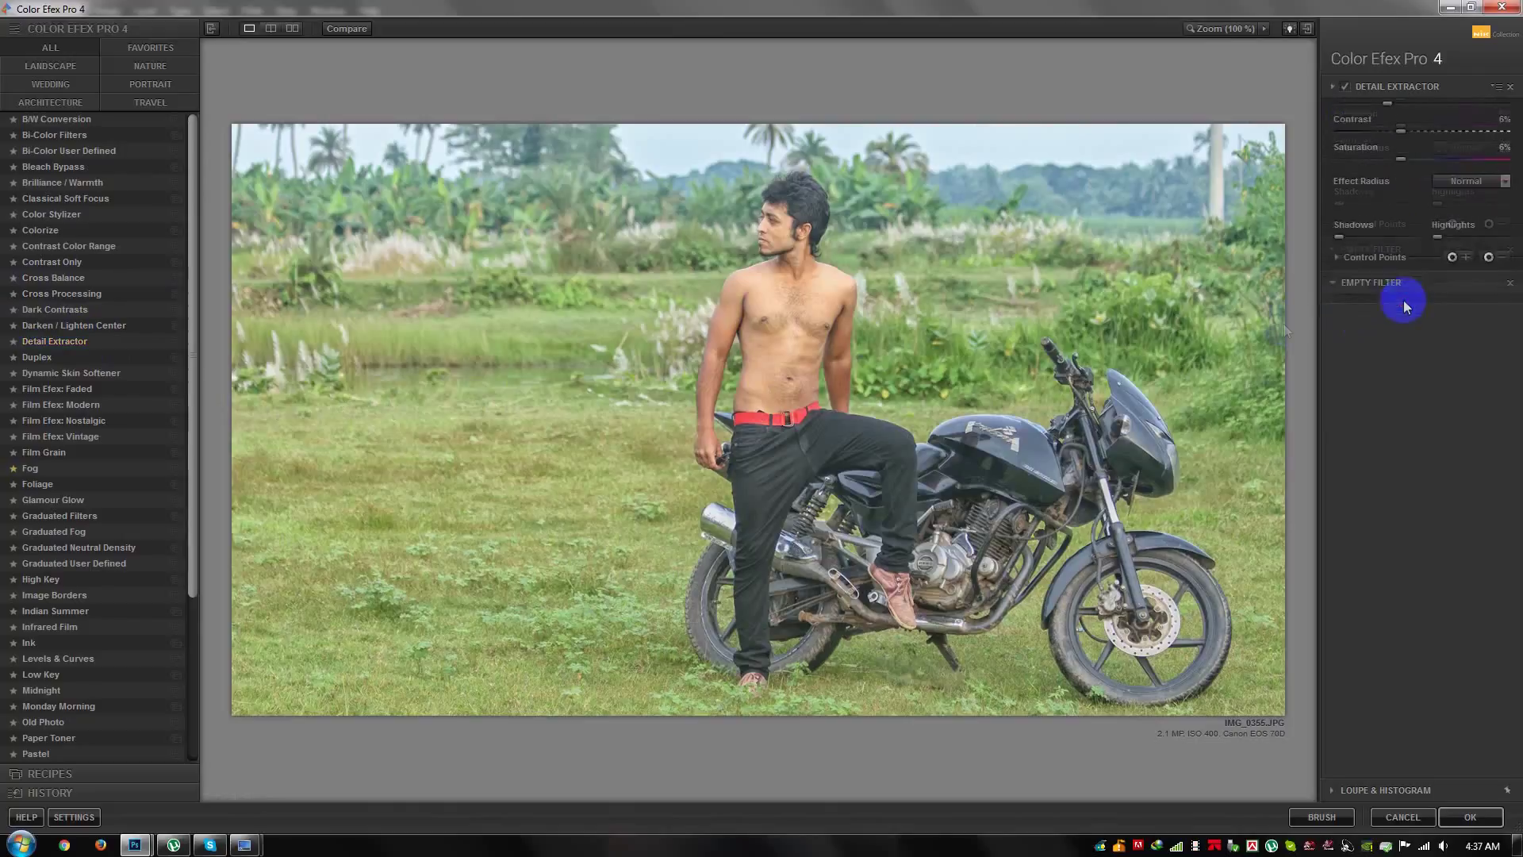
pyautogui.click(44, 247)
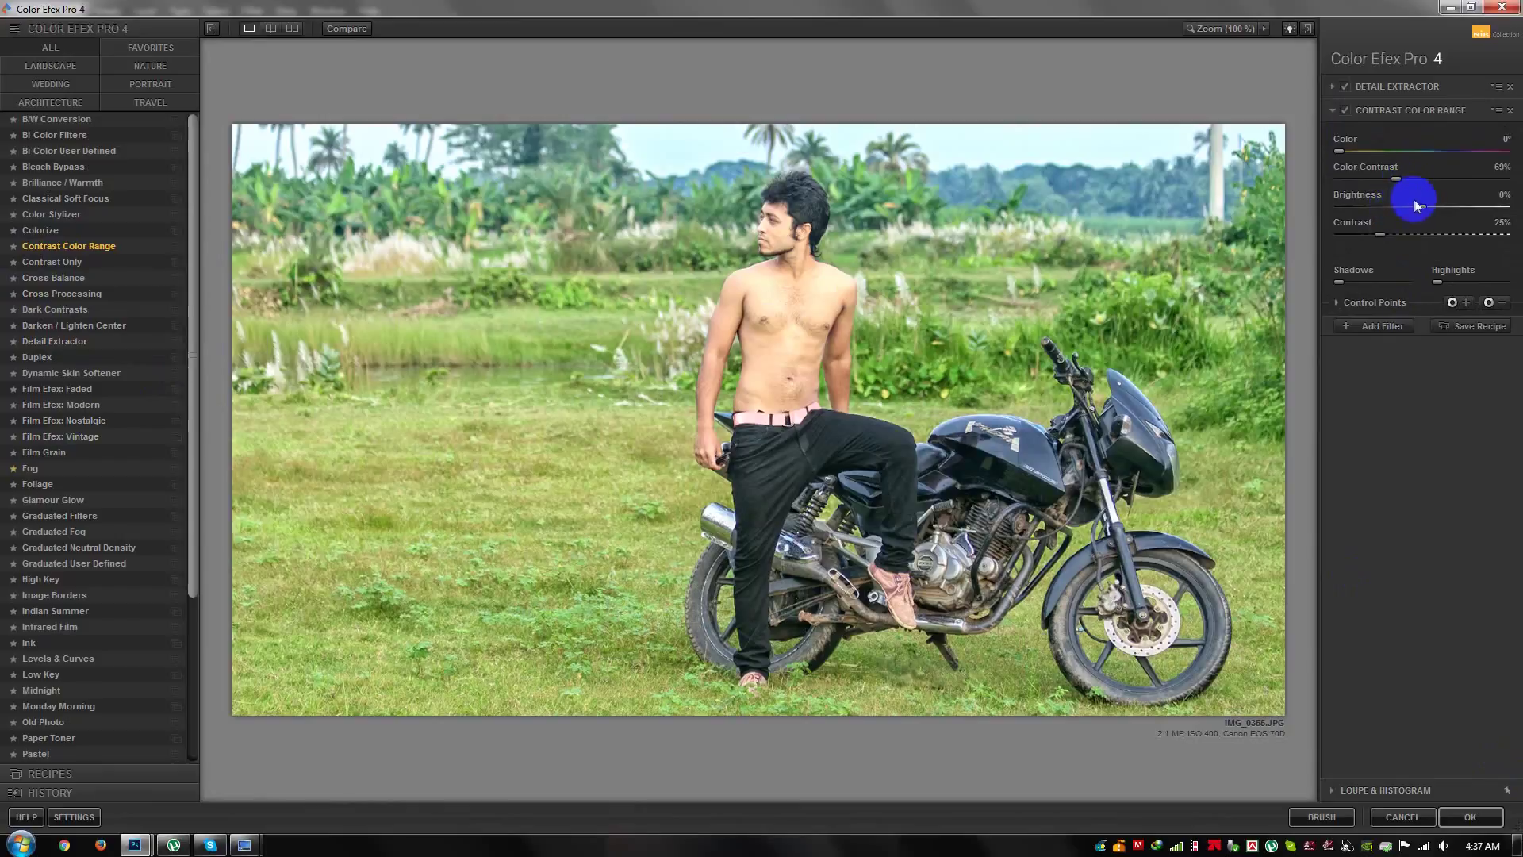
pyautogui.moveTo(1426, 215); pyautogui.dragTo(1432, 214)
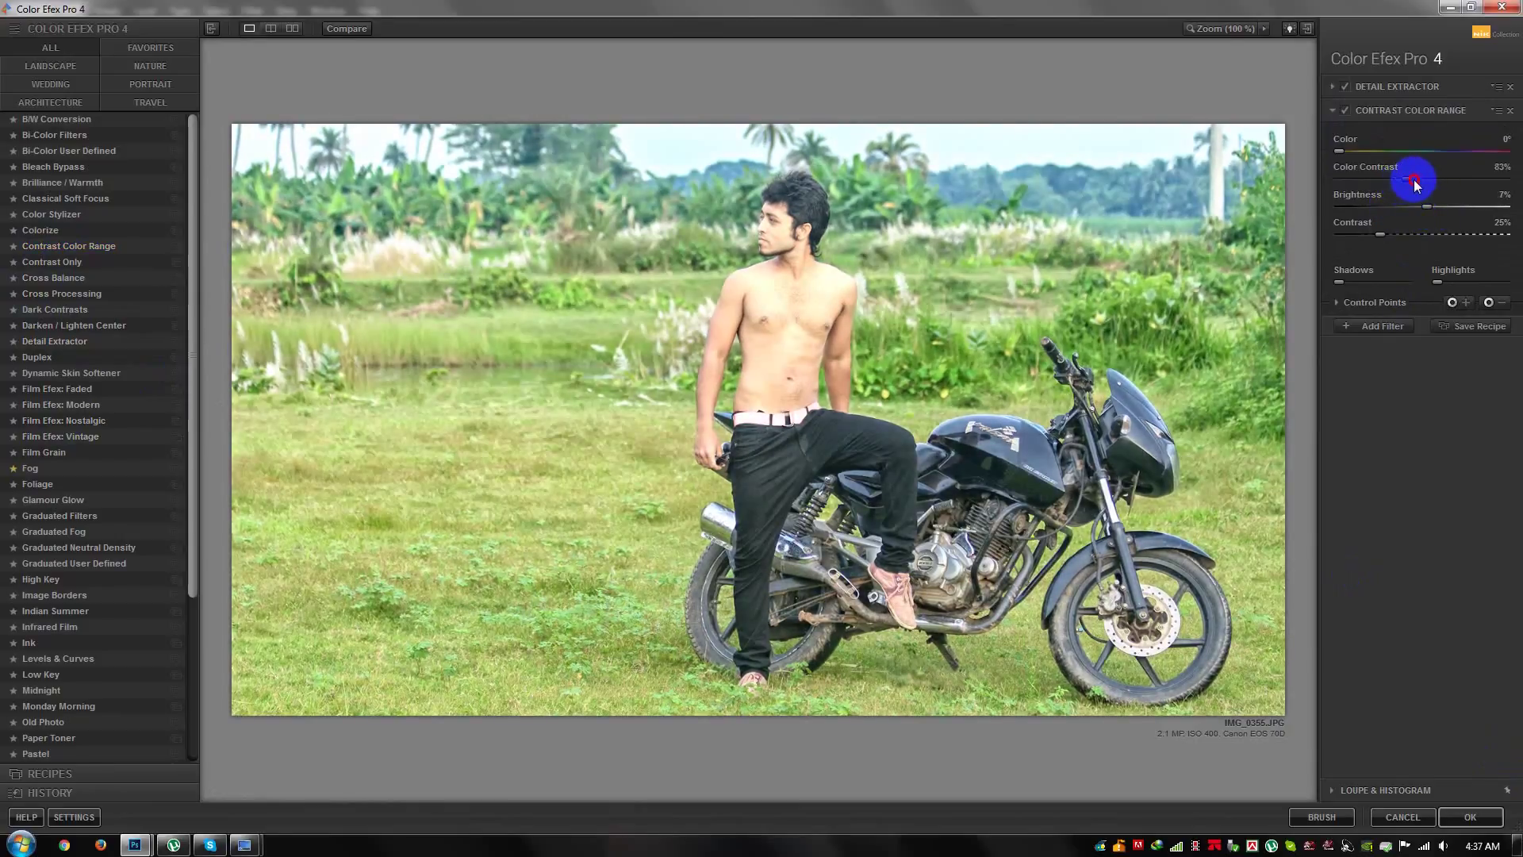
pyautogui.moveTo(1426, 184); pyautogui.dragTo(1419, 184)
pyautogui.moveTo(1381, 235); pyautogui.dragTo(1403, 236)
pyautogui.click(1470, 817)
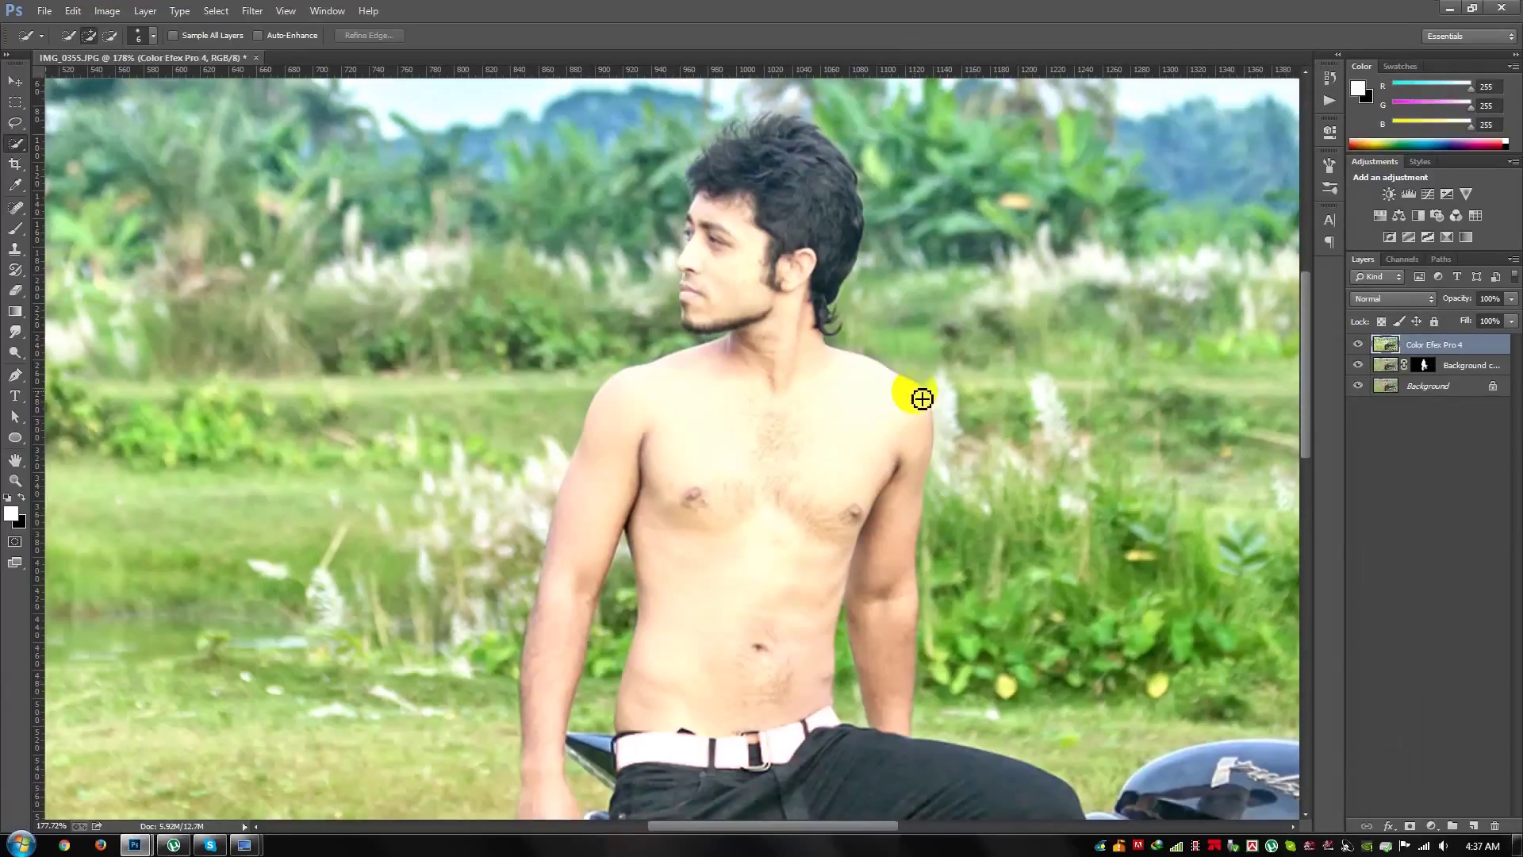
# Step: Select the Background copy layer and inspect its mask
pyautogui.scroll(-1, 886, 328)
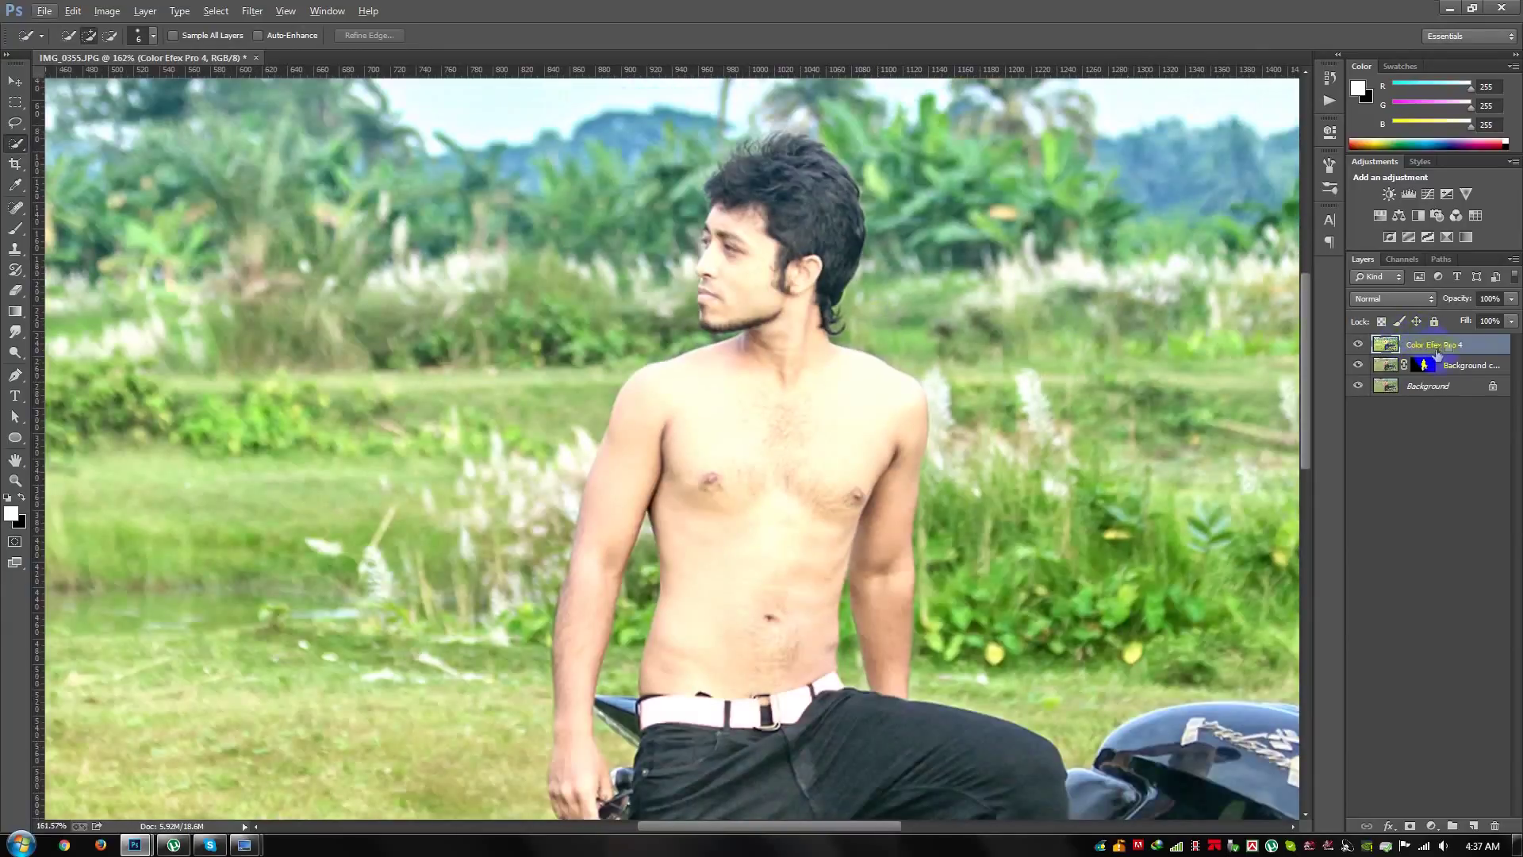
pyautogui.scroll(-1, 904, 341)
pyautogui.scroll(-2, 905, 349)
pyautogui.scroll(-3, 897, 361)
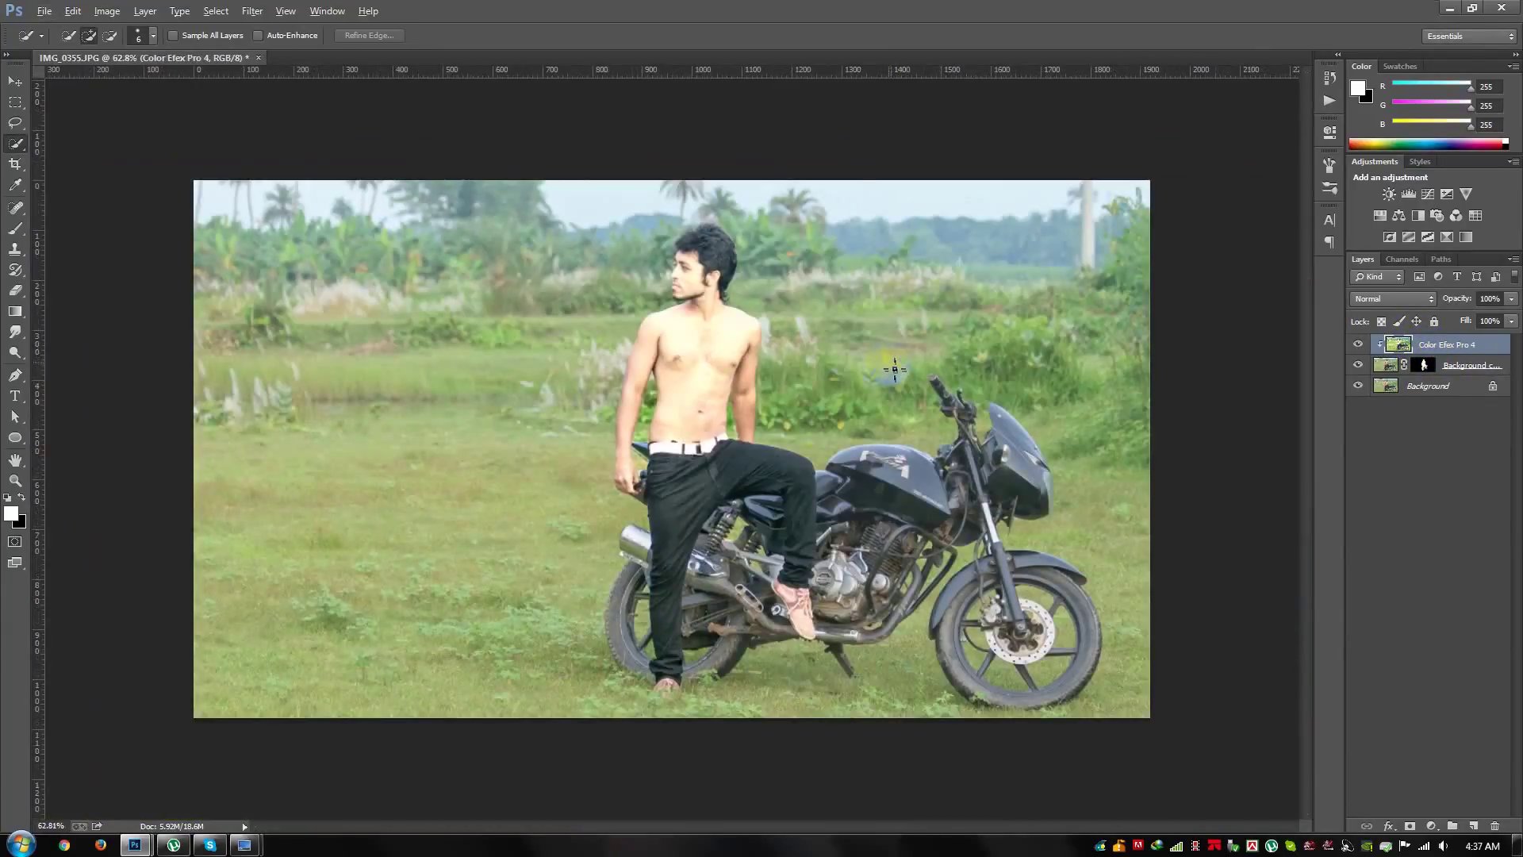
pyautogui.scroll(2, 698, 238)
pyautogui.scroll(2, 722, 278)
pyautogui.scroll(2, 742, 213)
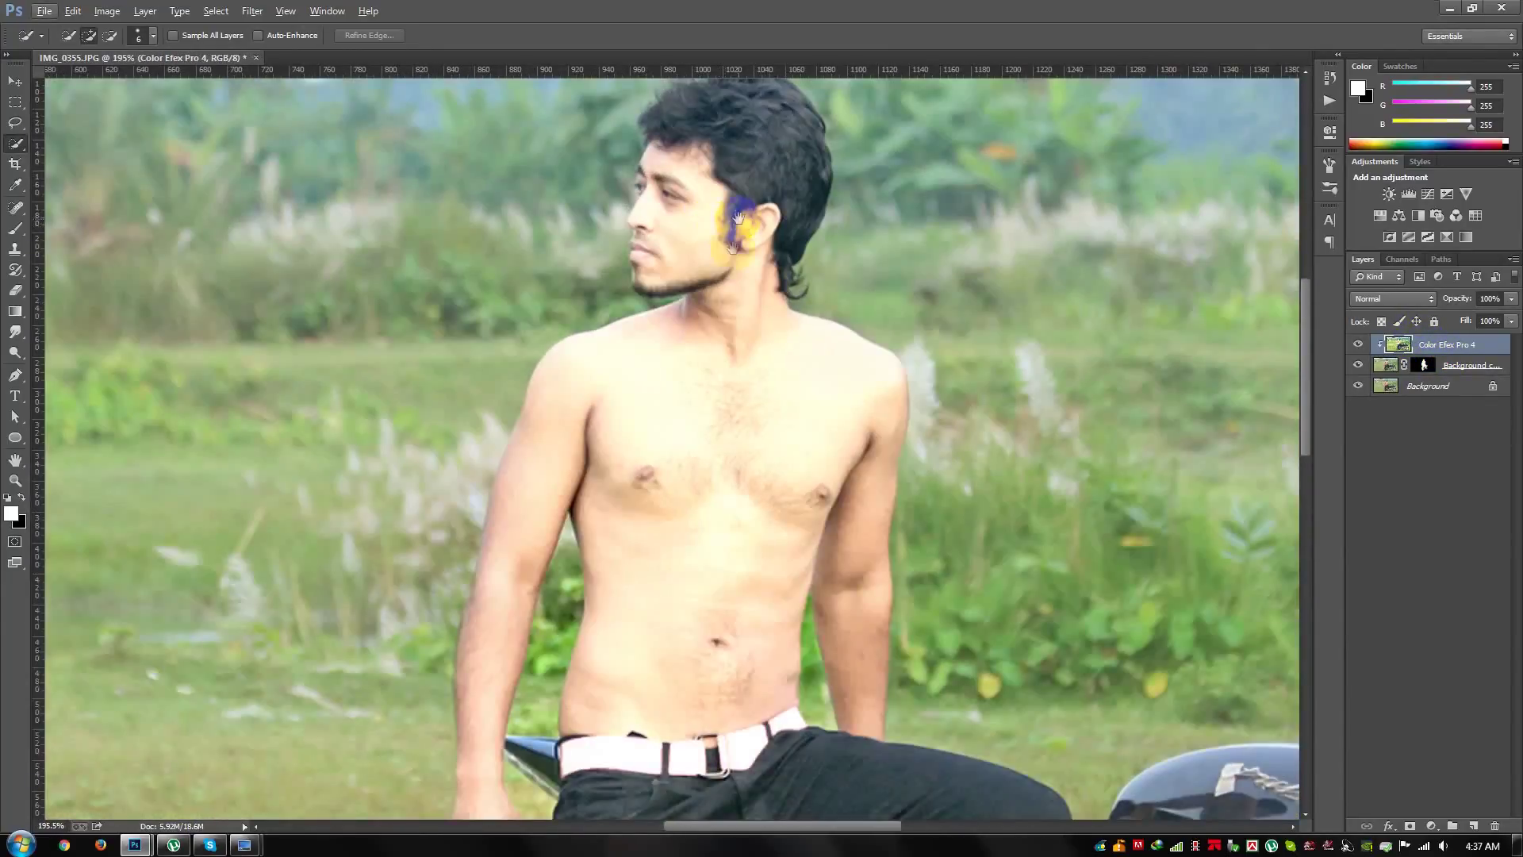
pyautogui.scroll(1, 689, 387)
pyautogui.scroll(1, 687, 329)
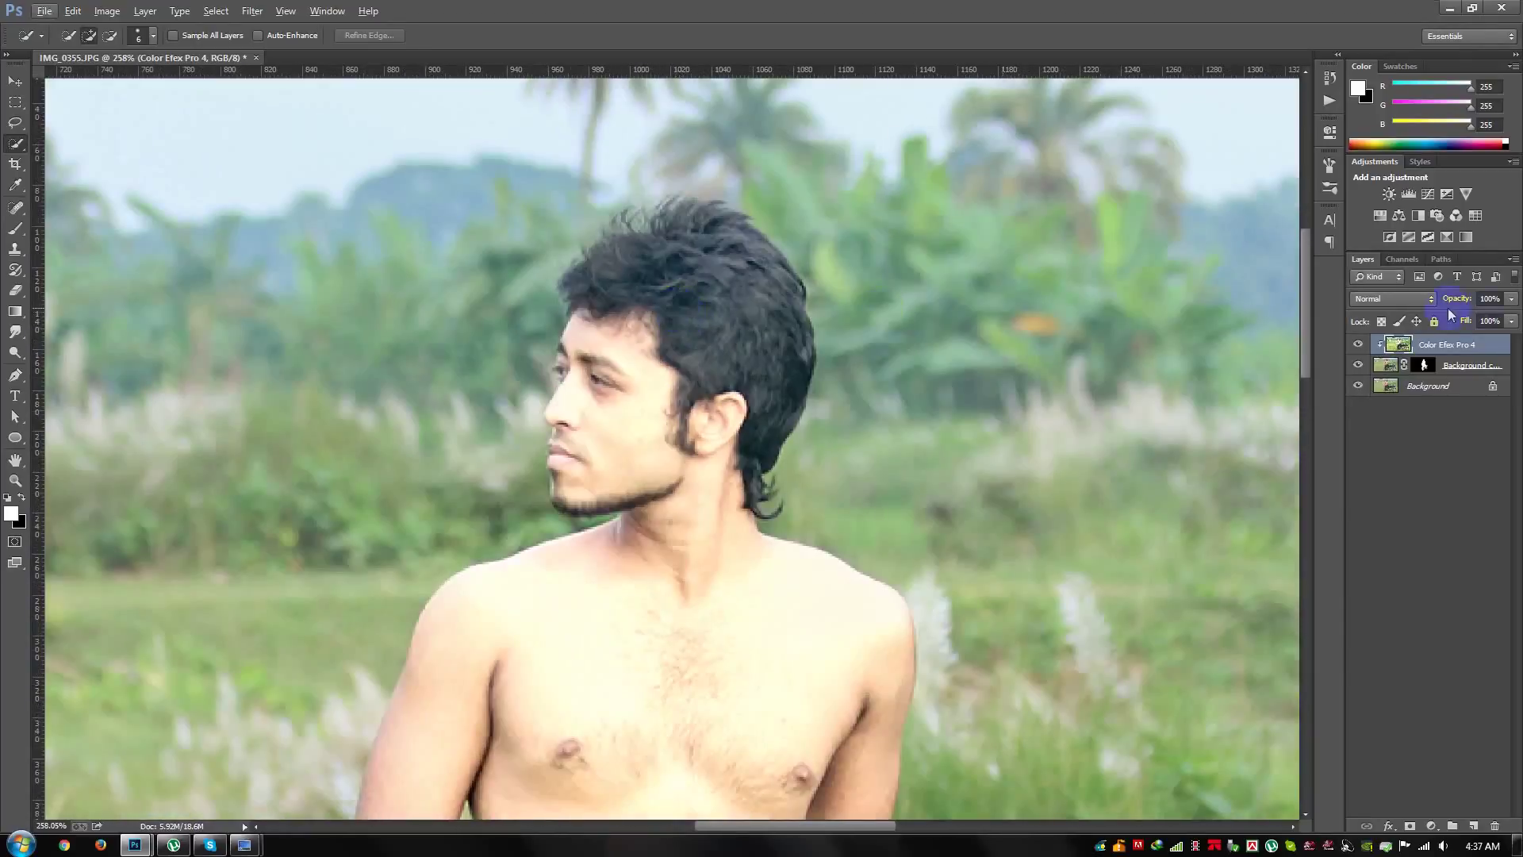
pyautogui.click(1468, 364)
pyautogui.scroll(-2, 1031, 381)
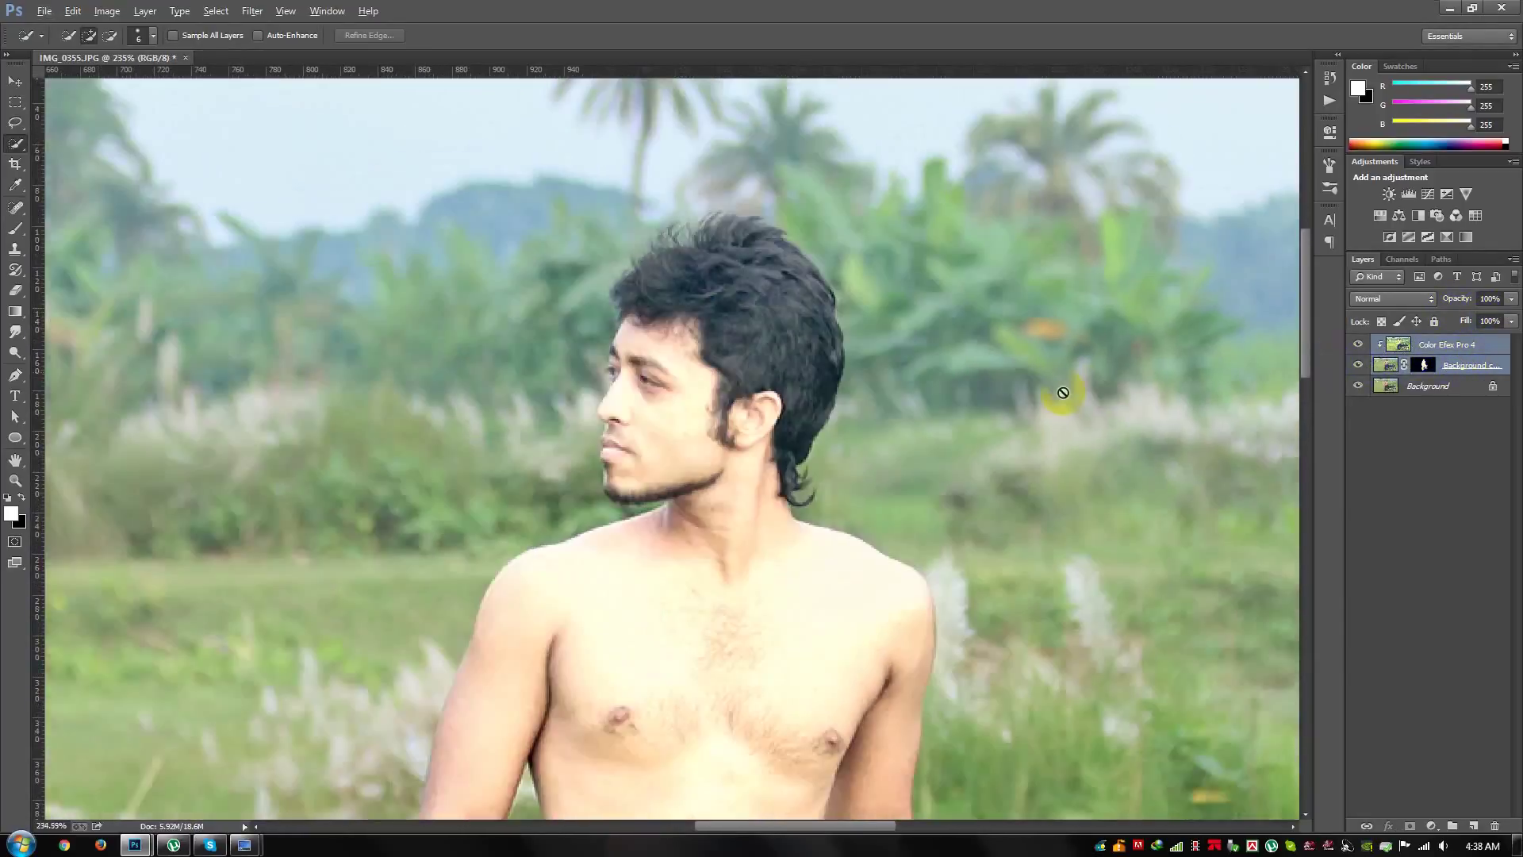
pyautogui.scroll(-3, 833, 361)
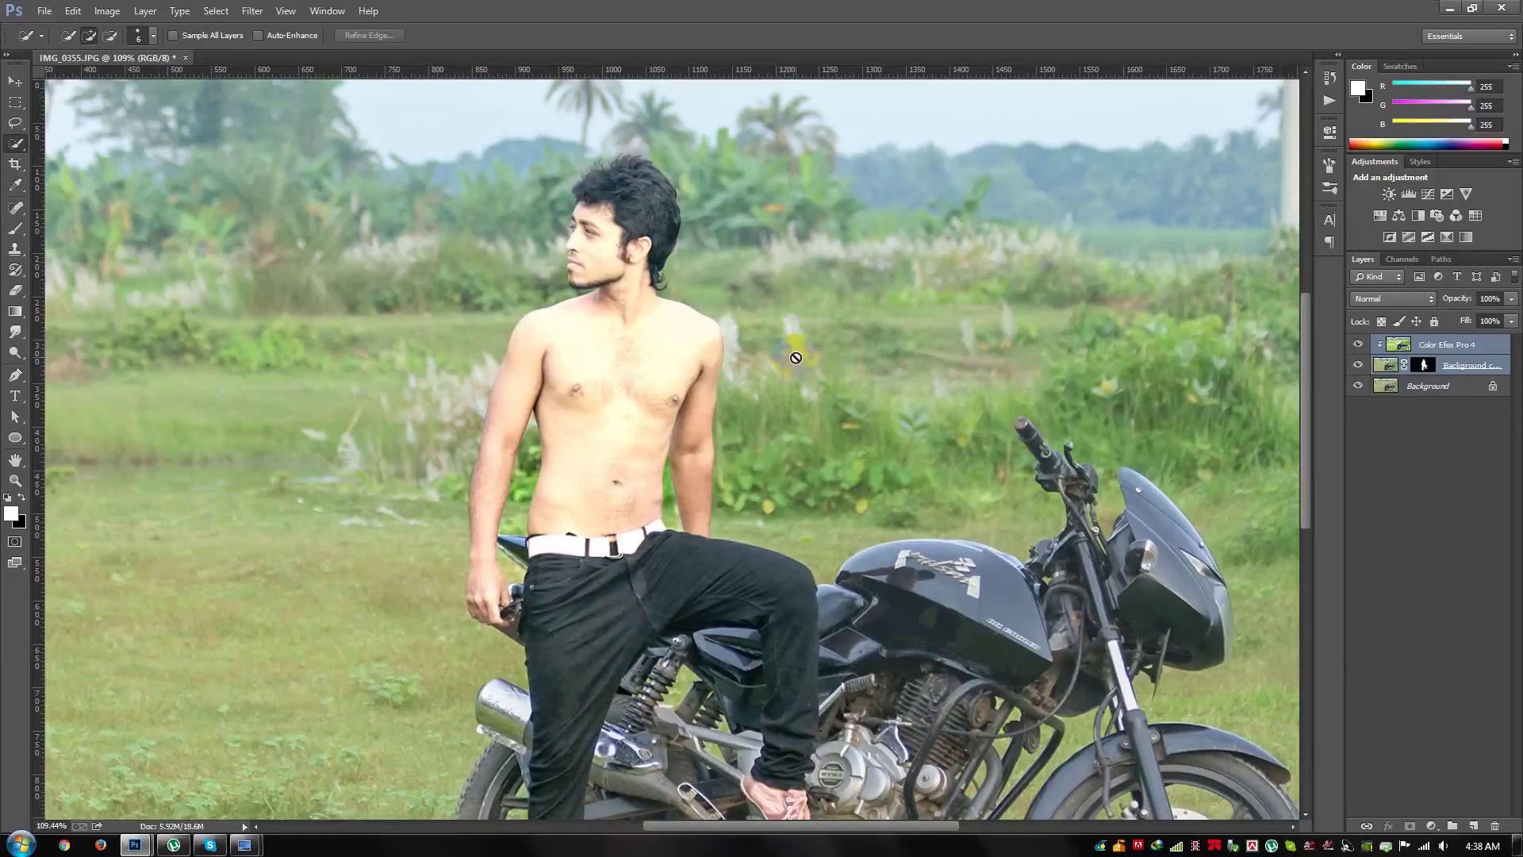
pyautogui.scroll(-2, 742, 326)
pyautogui.moveTo(1424, 366)
pyautogui.mouseDown()
pyautogui.moveTo(1436, 350)
pyautogui.moveTo(1436, 363)
pyautogui.mouseUp()
pyautogui.keyDown('alt'); pyautogui.click(1436, 363); pyautogui.keyUp('alt')
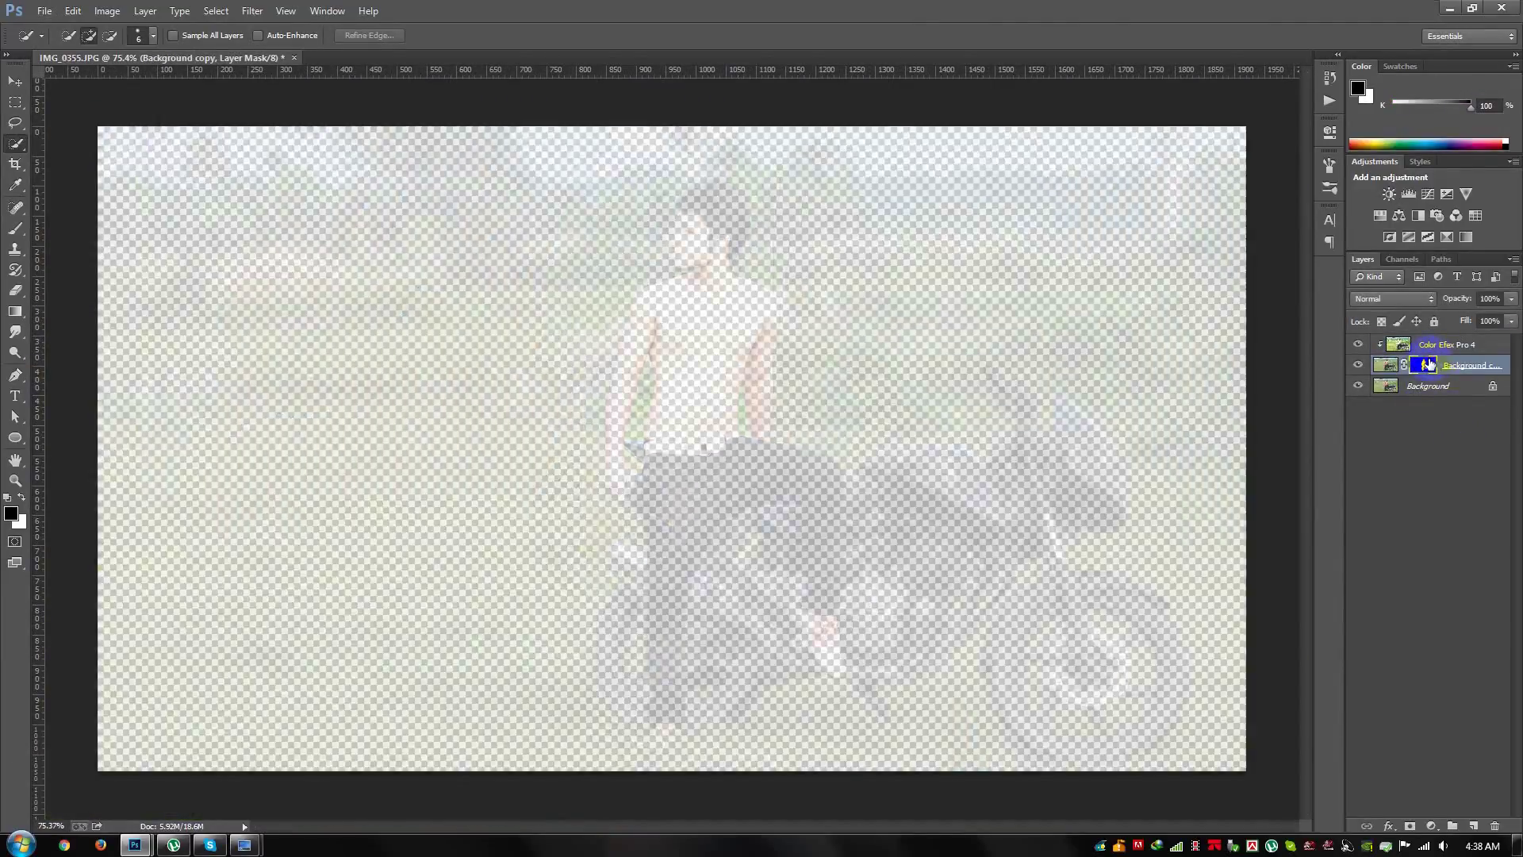
# Step: Clip Color Efex Pro 4 to Background copy and merge both into one layer
pyautogui.click(1458, 345)
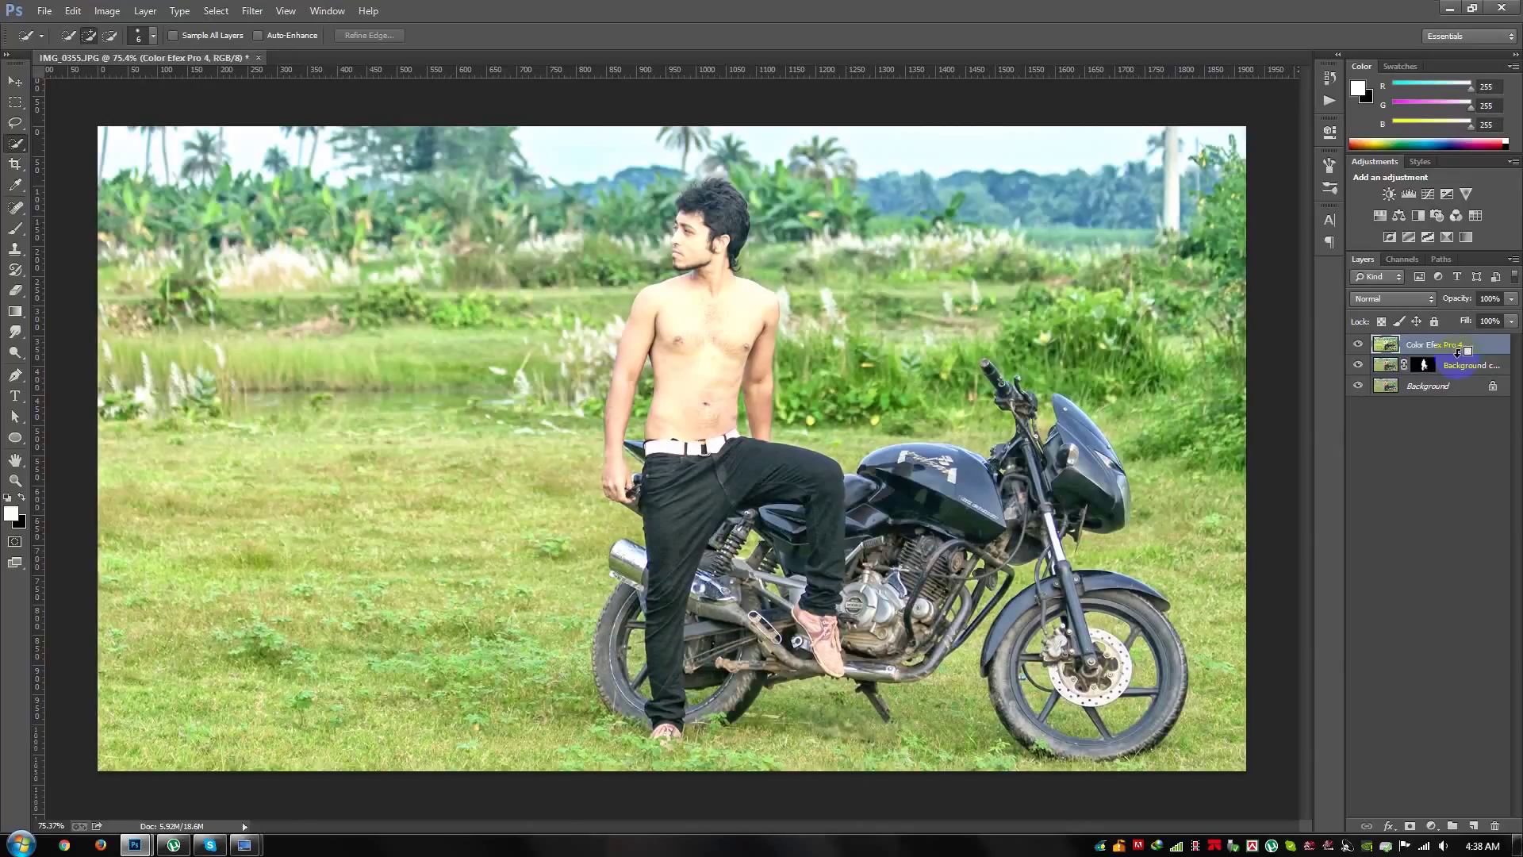
pyautogui.keyDown('alt'); pyautogui.click(1458, 352); pyautogui.keyUp('alt')
pyautogui.keyDown('shift'); pyautogui.click(1461, 367); pyautogui.keyUp('shift')
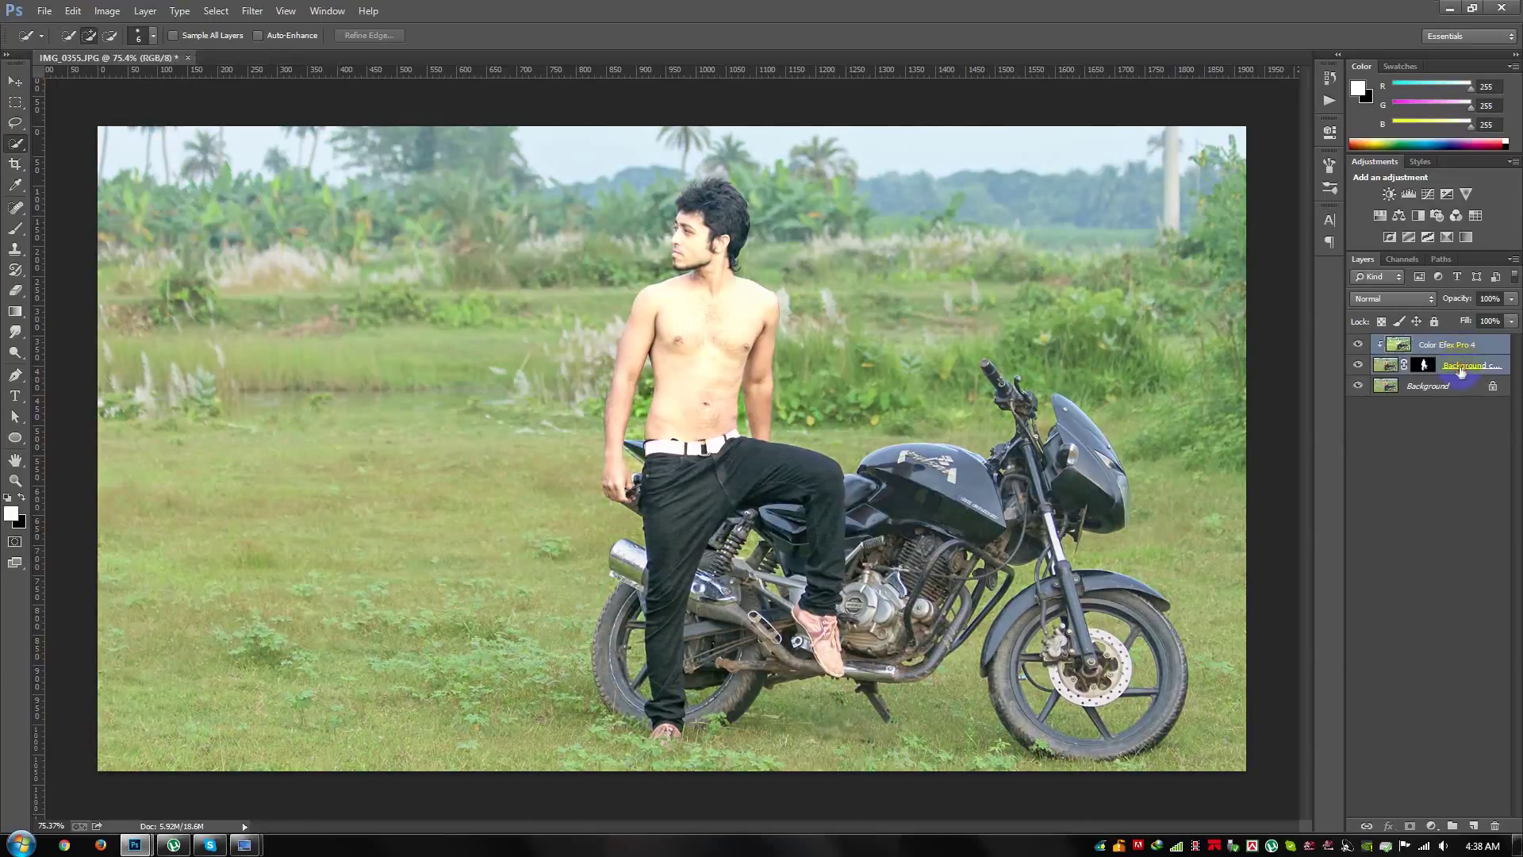
pyautogui.rightClick(1472, 359)
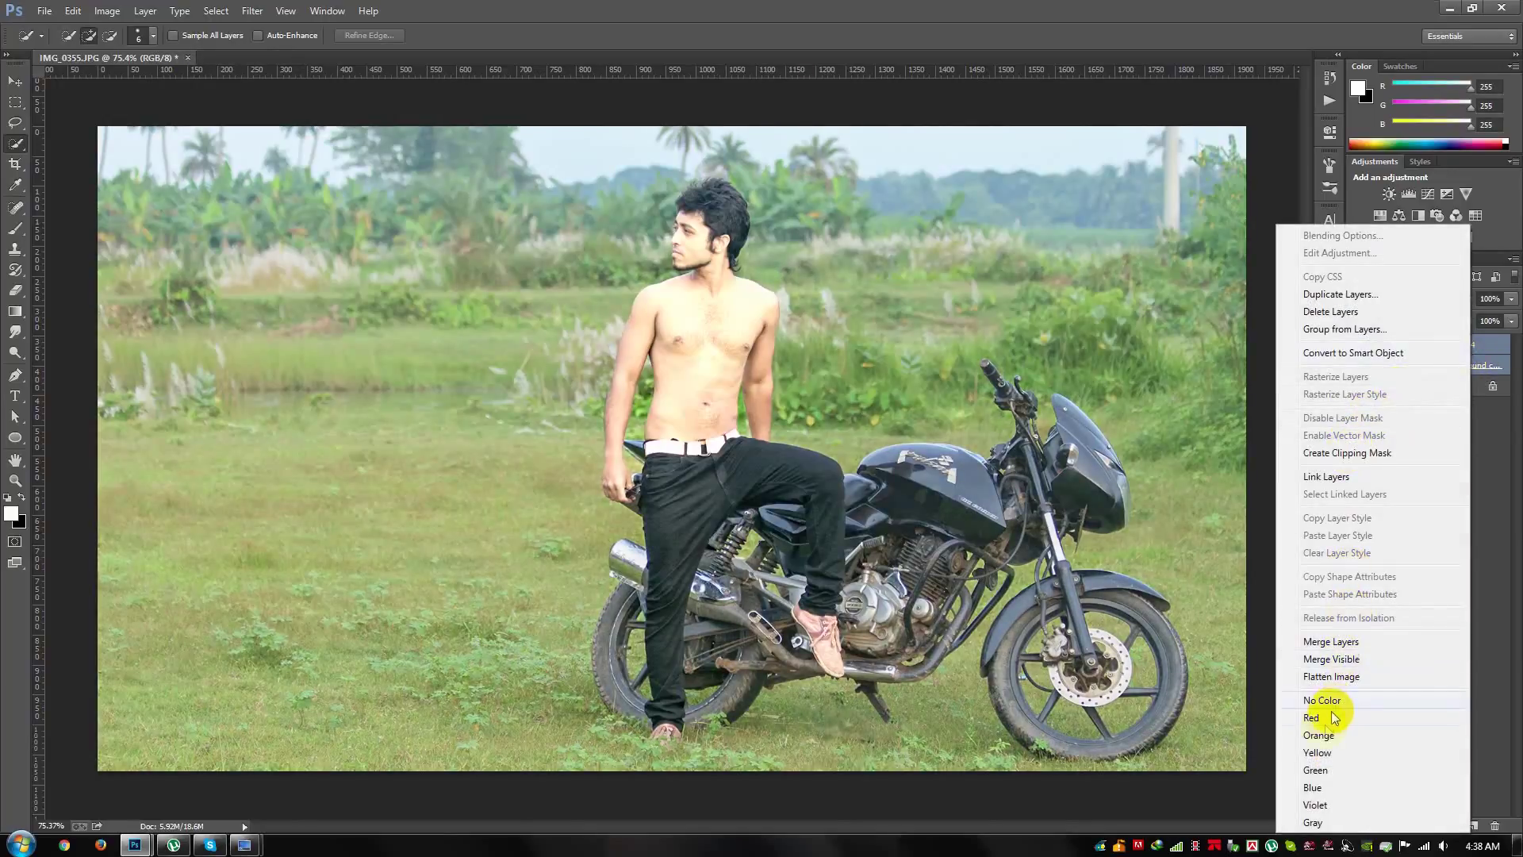
pyautogui.click(1323, 641)
pyautogui.scroll(3, 698, 204)
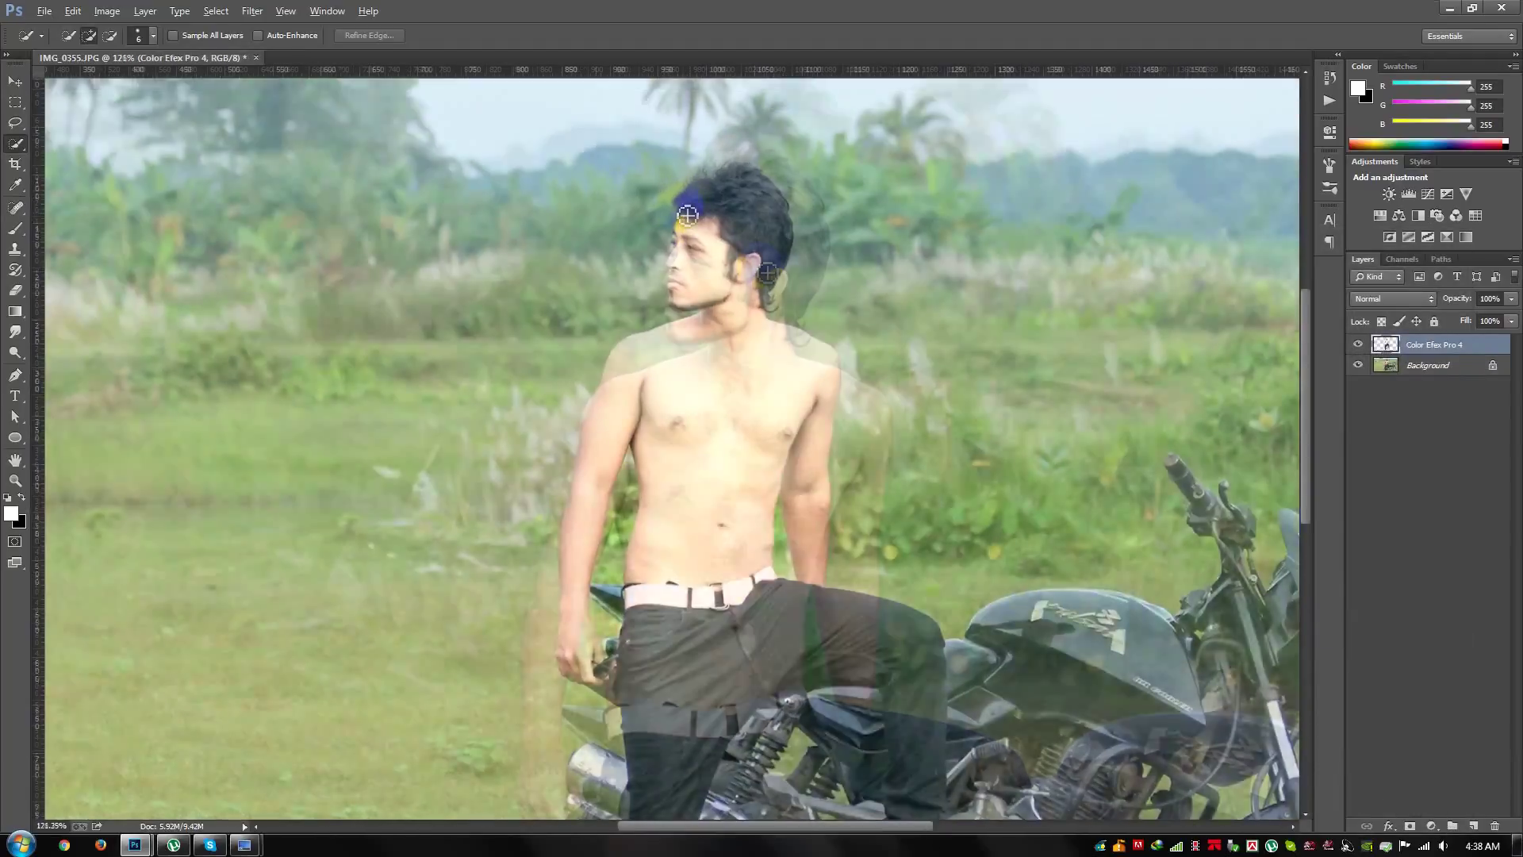
pyautogui.scroll(3, 729, 238)
pyautogui.moveTo(833, 302); pyautogui.dragTo(775, 299)
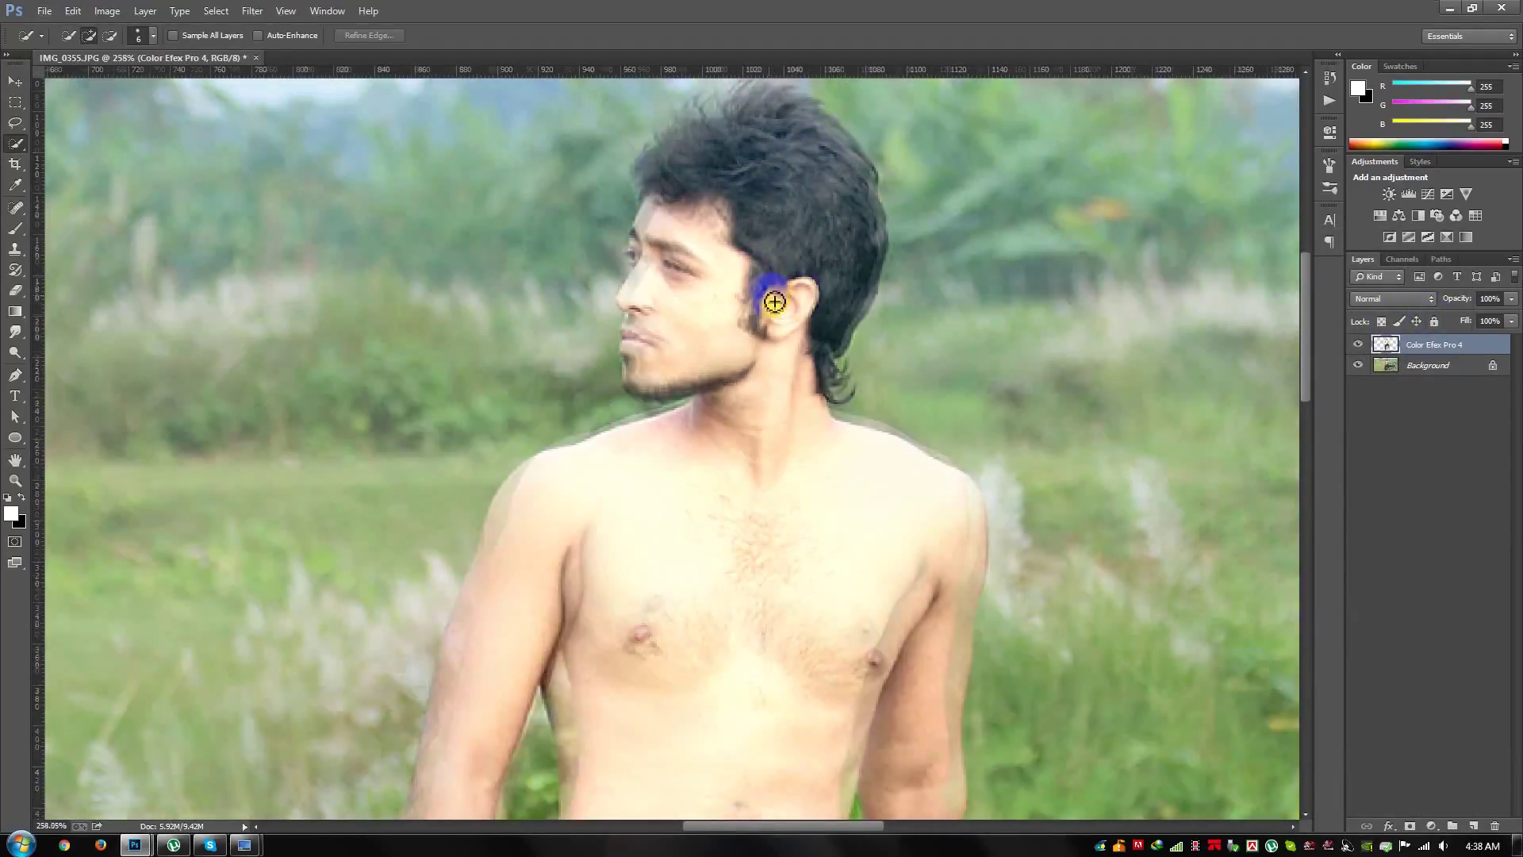
pyautogui.scroll(-5, 775, 299)
pyautogui.scroll(2, 783, 260)
pyautogui.scroll(4, 773, 266)
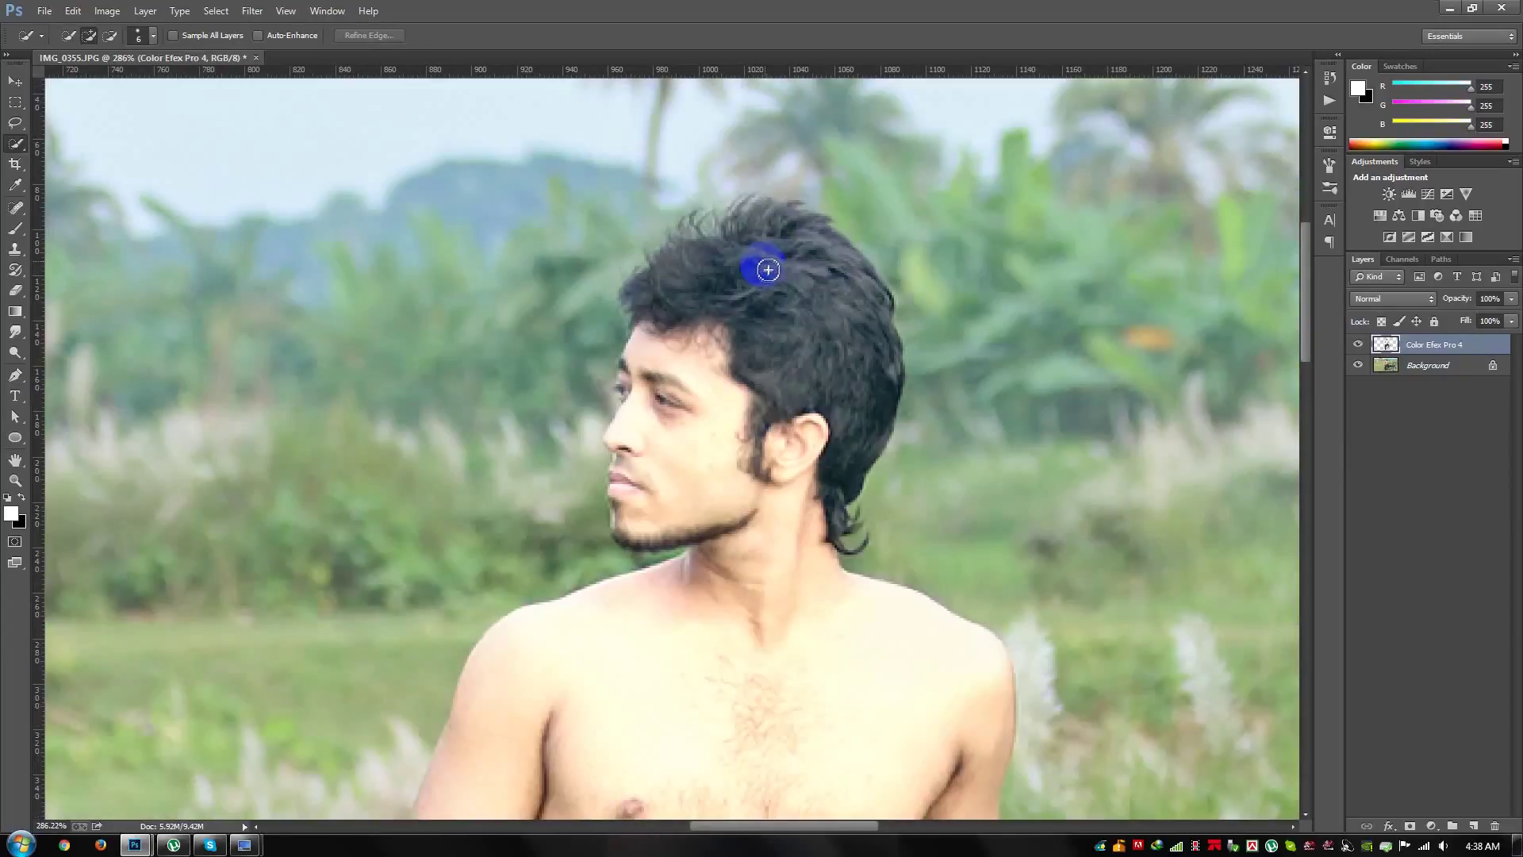
pyautogui.rightClick(15, 332)
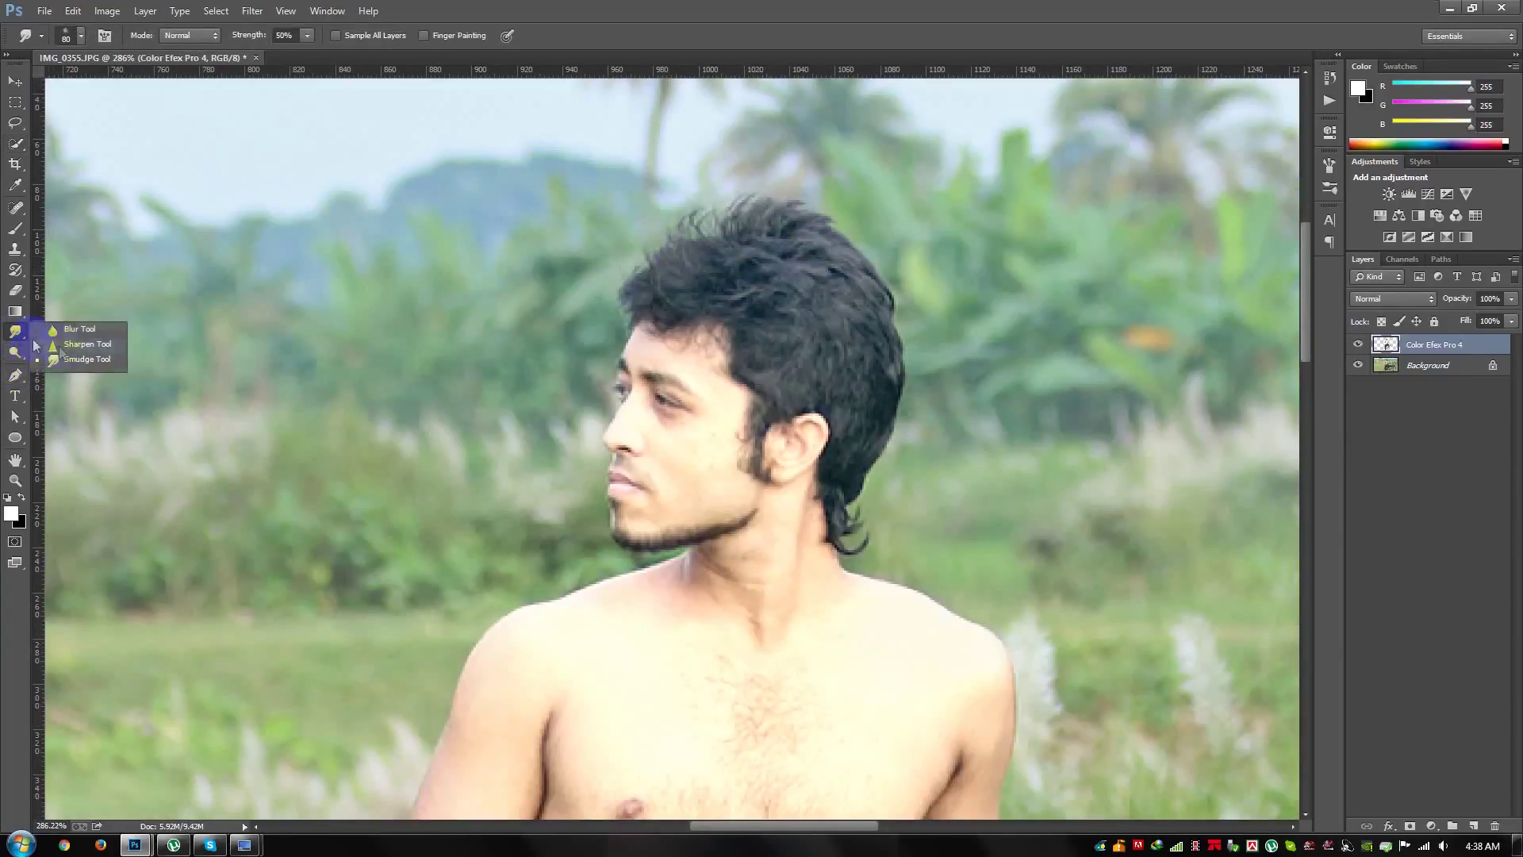
# Step: Smudge the hair upward into spikes with a smaller Smudge brush
pyautogui.click(63, 365)
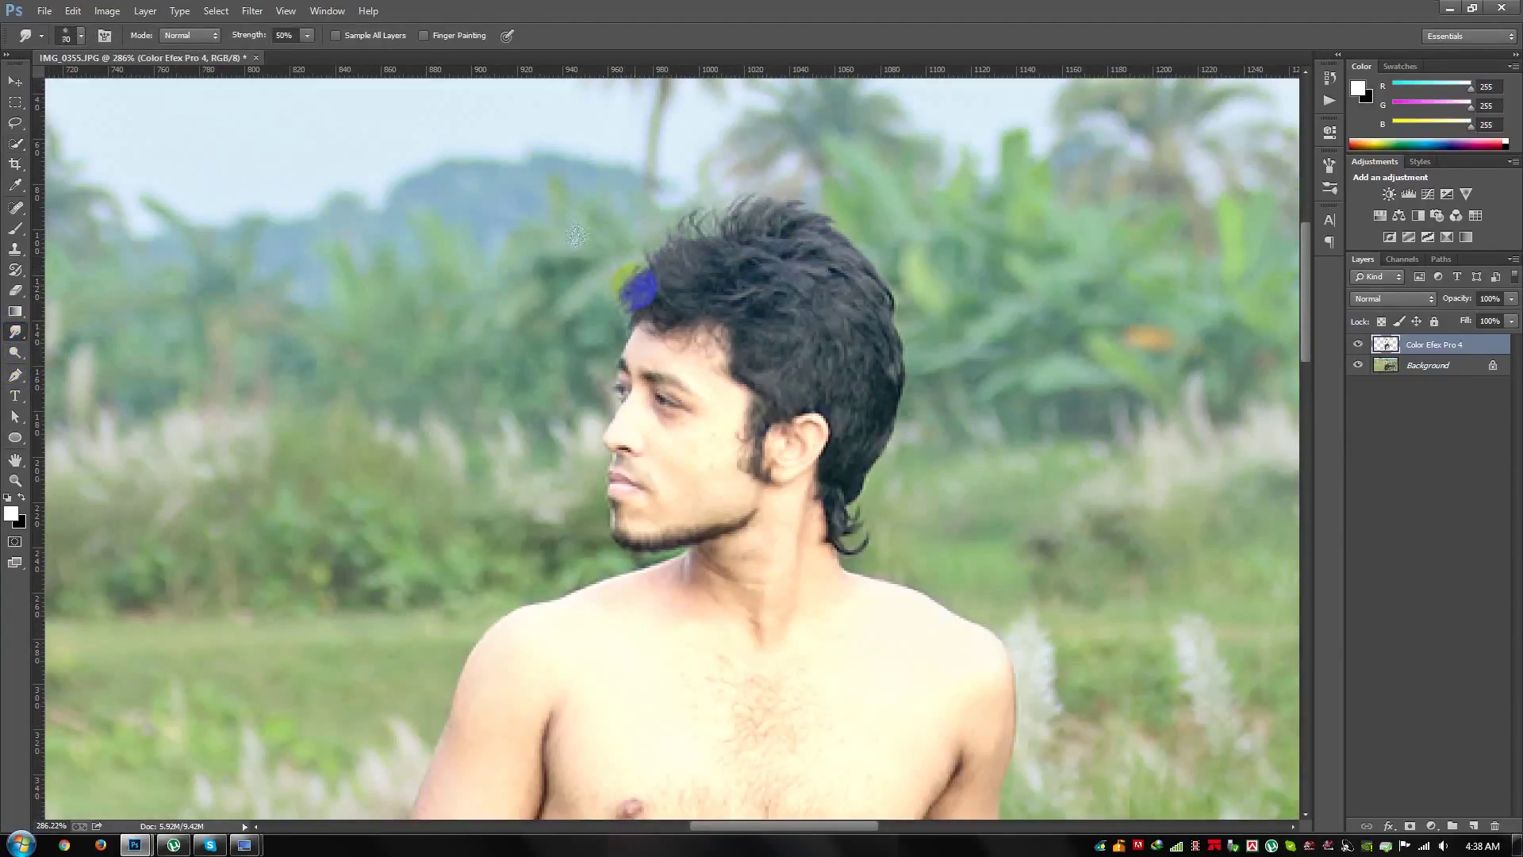
pyautogui.rightClick(476, 270)
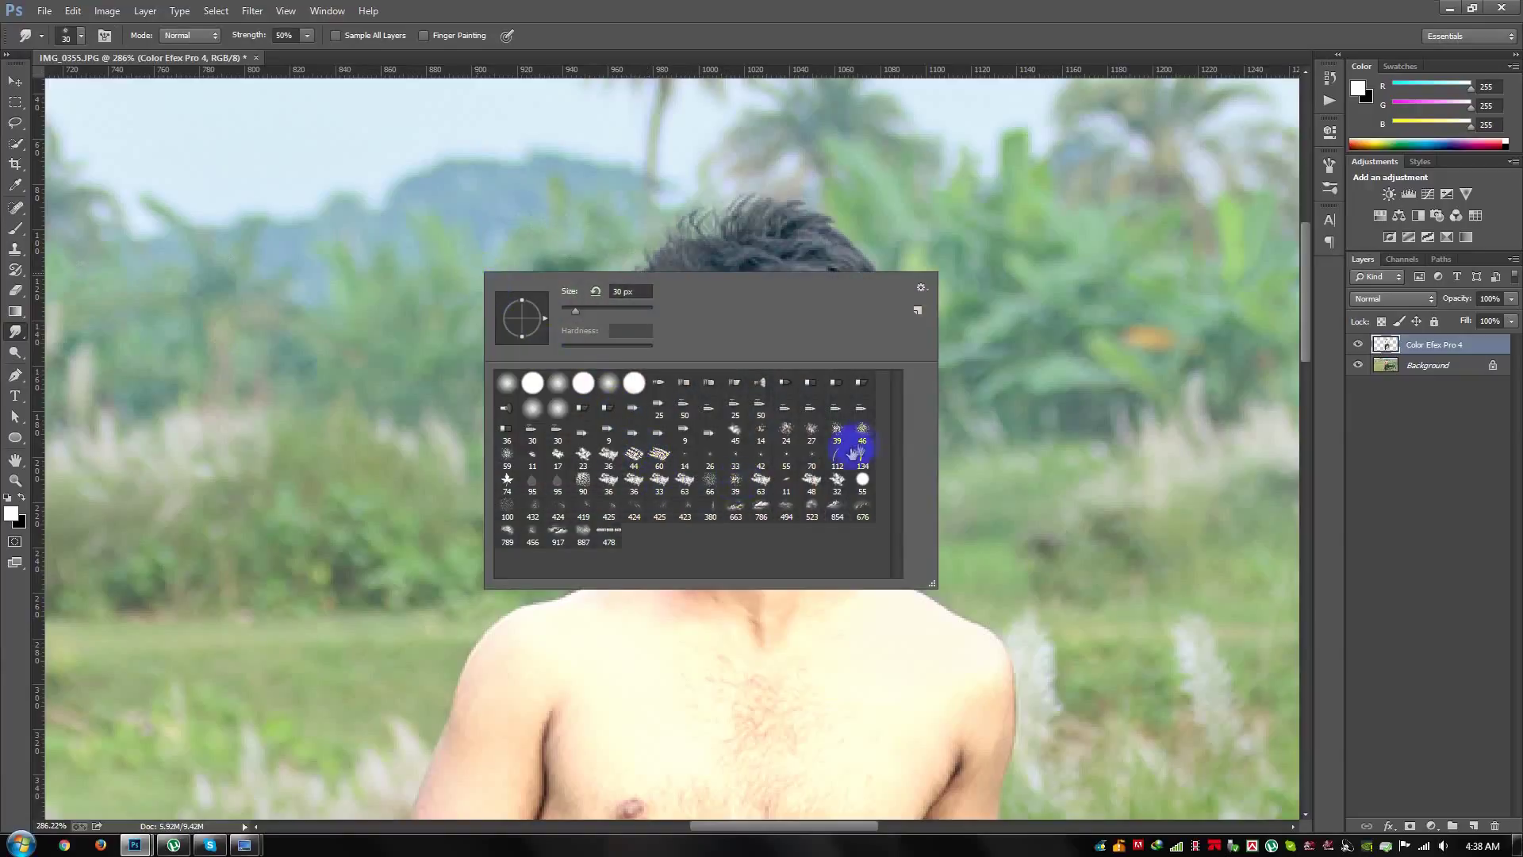
pyautogui.click(621, 154)
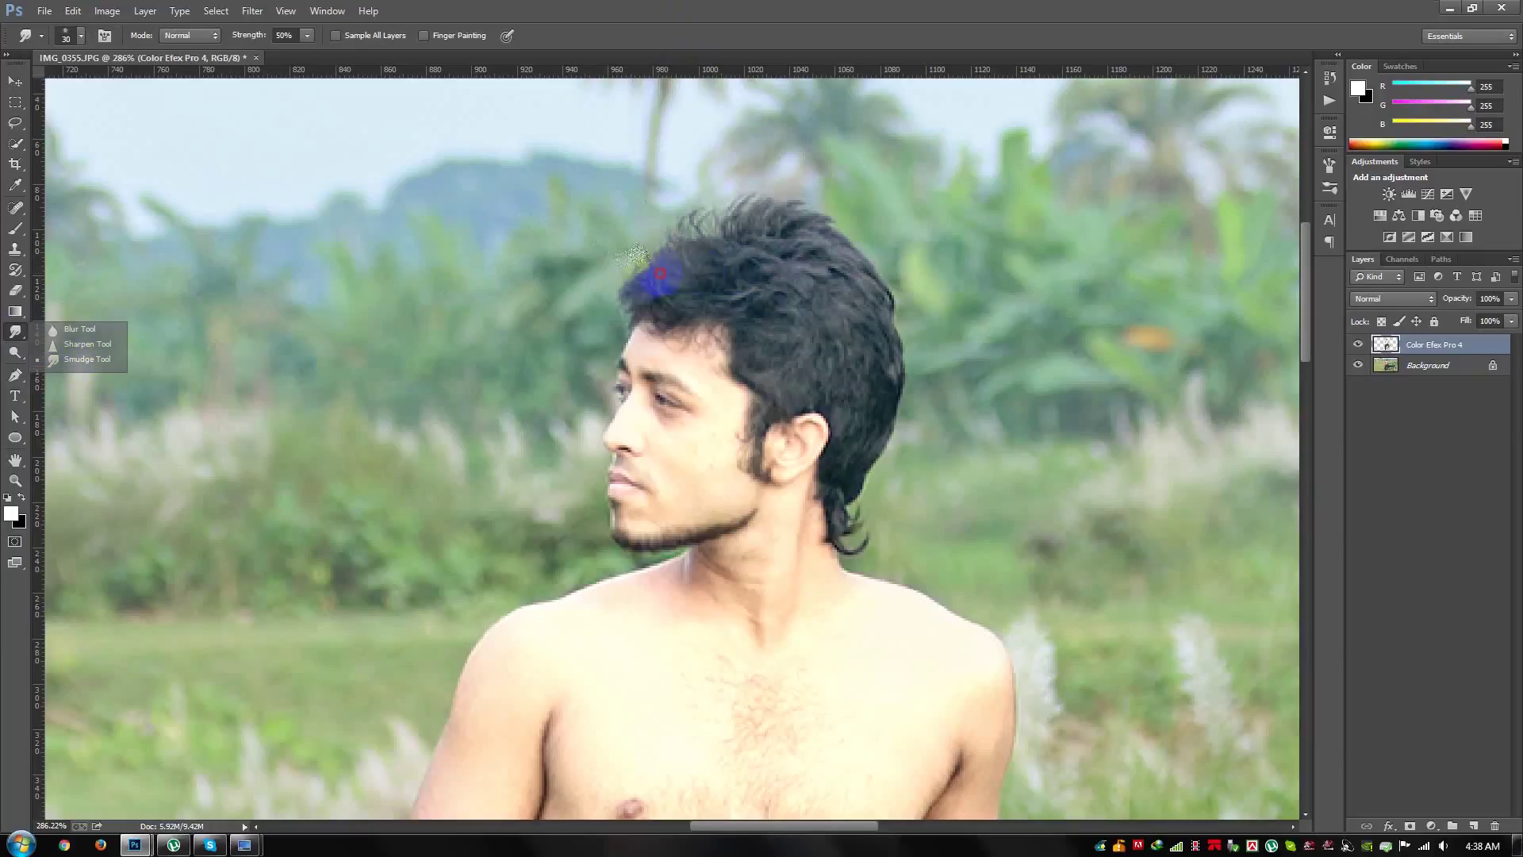
pyautogui.moveTo(659, 278)
pyautogui.mouseDown()
pyautogui.moveTo(635, 249)
pyautogui.moveTo(676, 227)
pyautogui.moveTo(682, 159)
pyautogui.moveTo(775, 228)
pyautogui.moveTo(793, 158)
pyautogui.mouseUp()
pyautogui.moveTo(738, 230)
pyautogui.mouseDown()
pyautogui.moveTo(847, 150)
pyautogui.moveTo(794, 155)
pyautogui.moveTo(710, 270)
pyautogui.mouseUp()
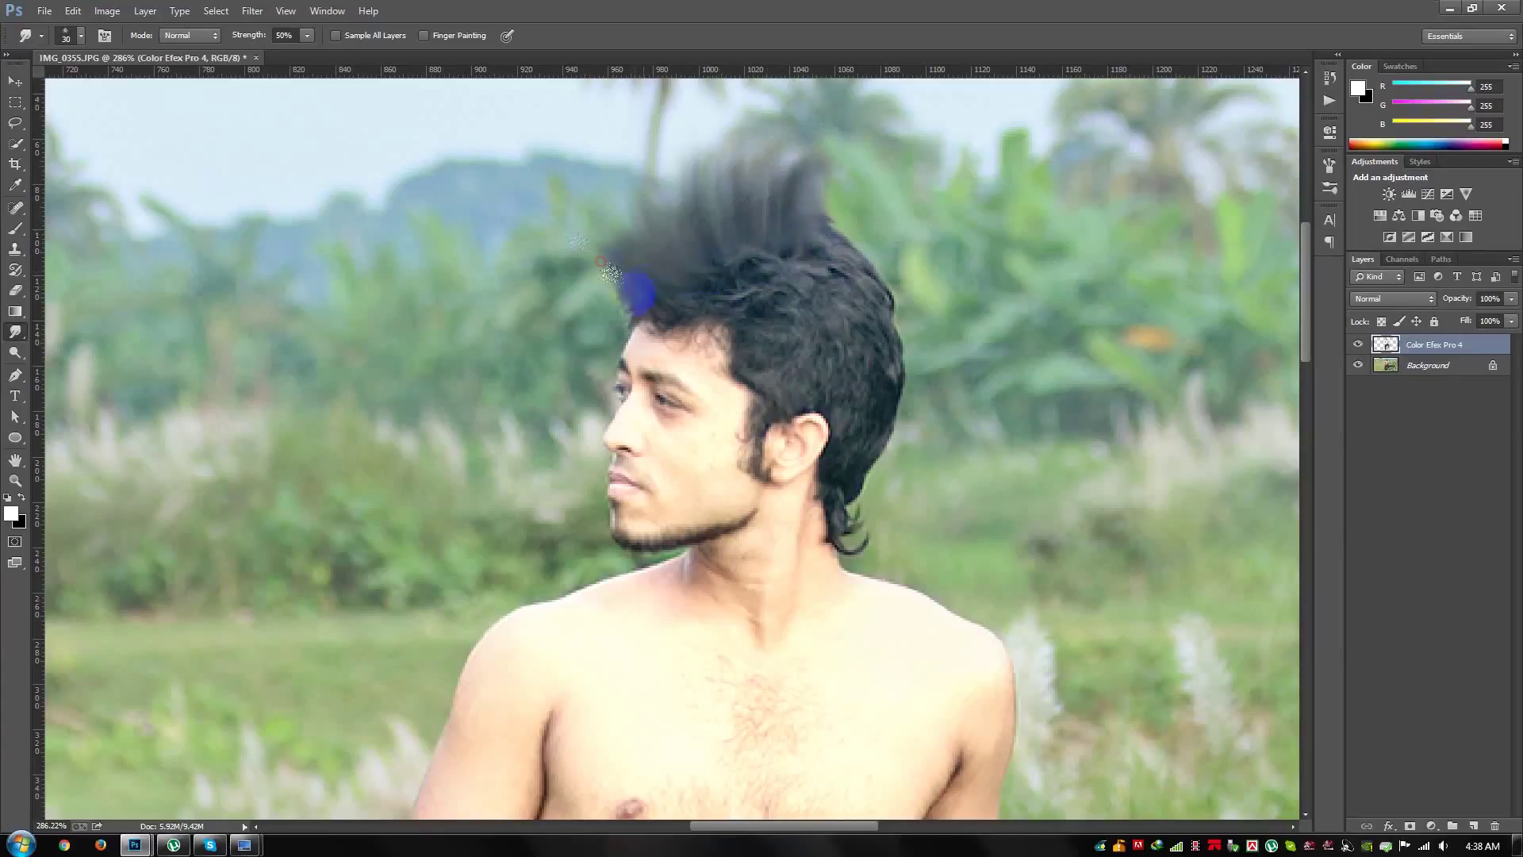
pyautogui.moveTo(621, 221)
pyautogui.mouseDown()
pyautogui.moveTo(663, 180)
pyautogui.moveTo(691, 208)
pyautogui.mouseUp()
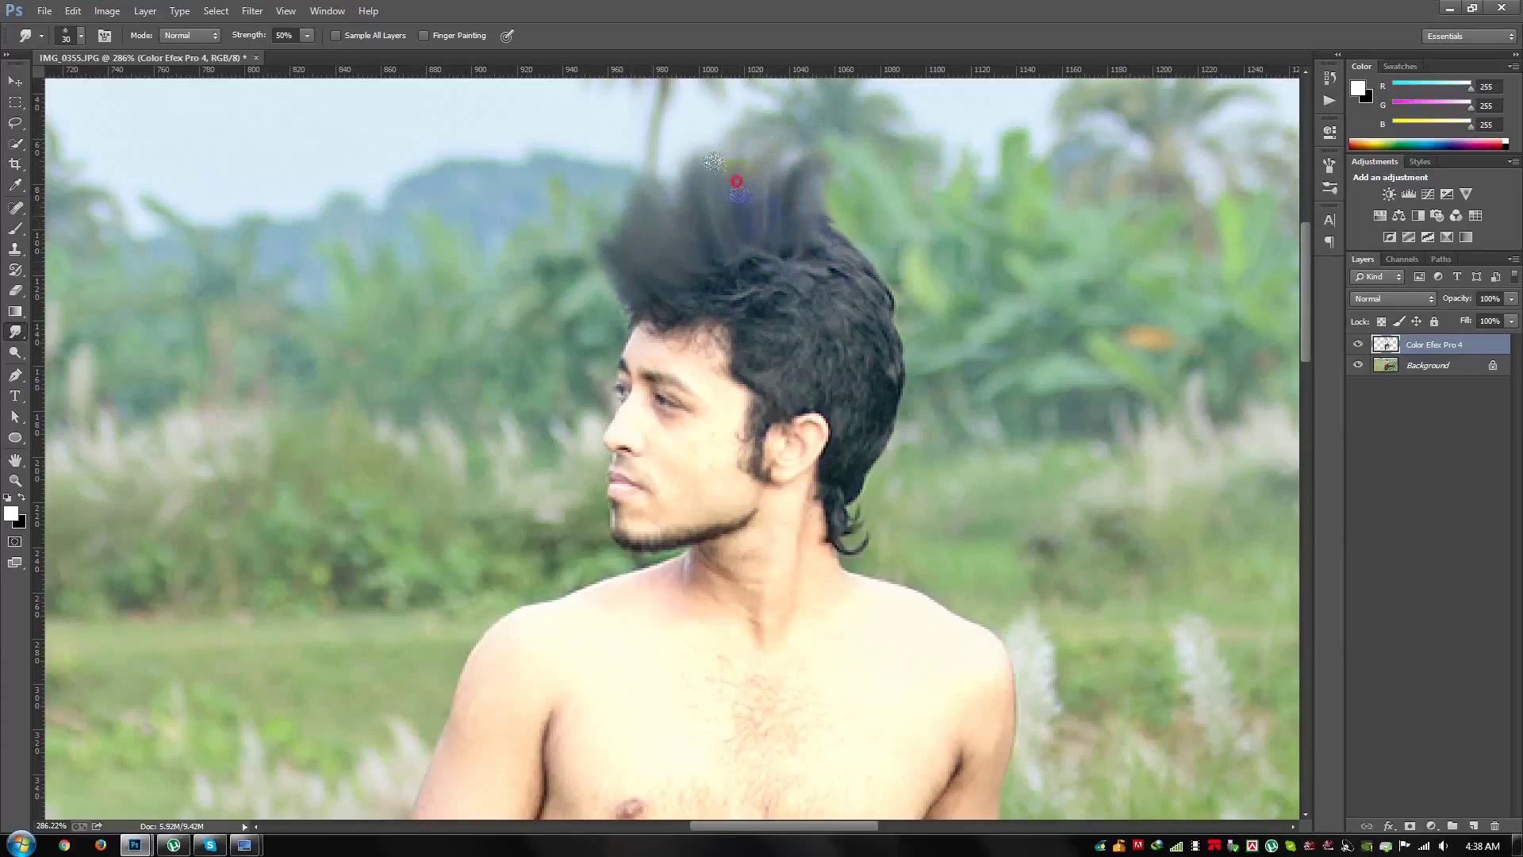
pyautogui.moveTo(633, 235); pyautogui.dragTo(647, 283)
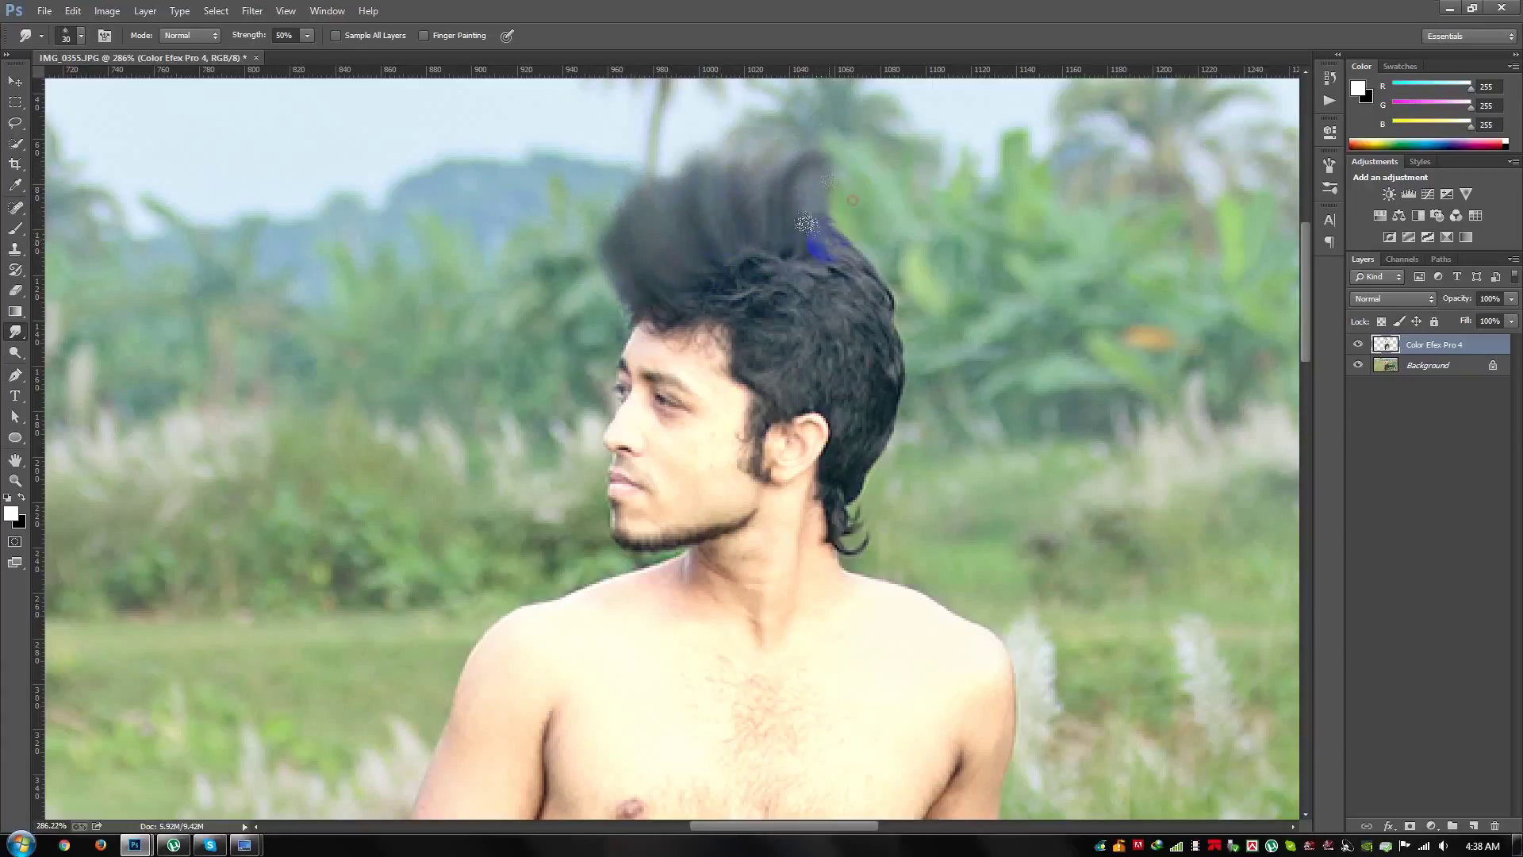
pyautogui.moveTo(837, 245); pyautogui.dragTo(841, 248)
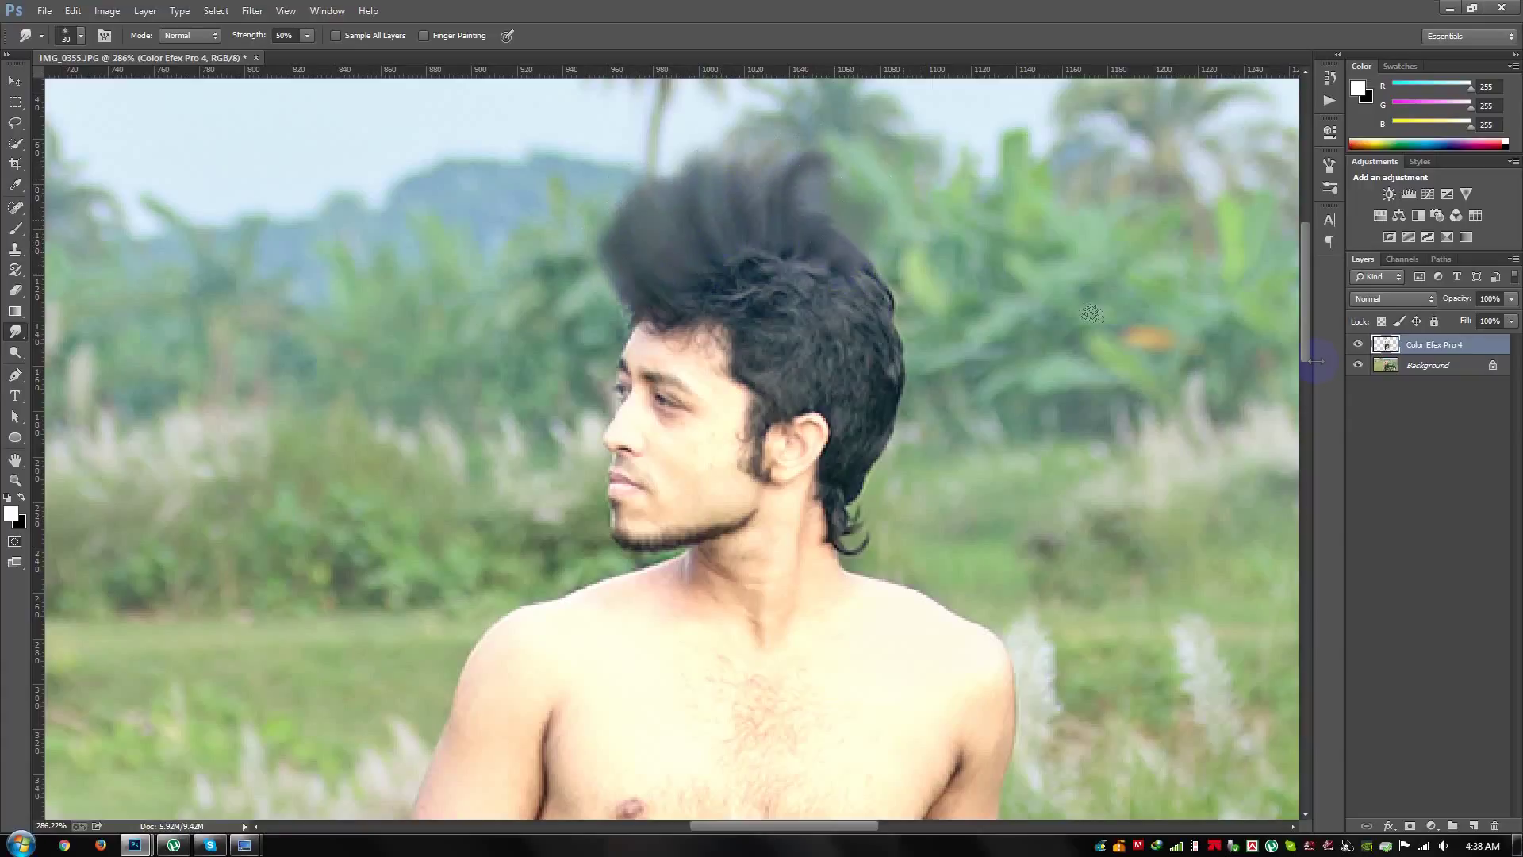
# Step: Load the man's outline as a selection and reshape the hair's top edge on Background
pyautogui.click(1359, 365)
pyautogui.click(1359, 365)
pyautogui.keyDown('ctrl'); pyautogui.click(1387, 352); pyautogui.keyUp('ctrl')
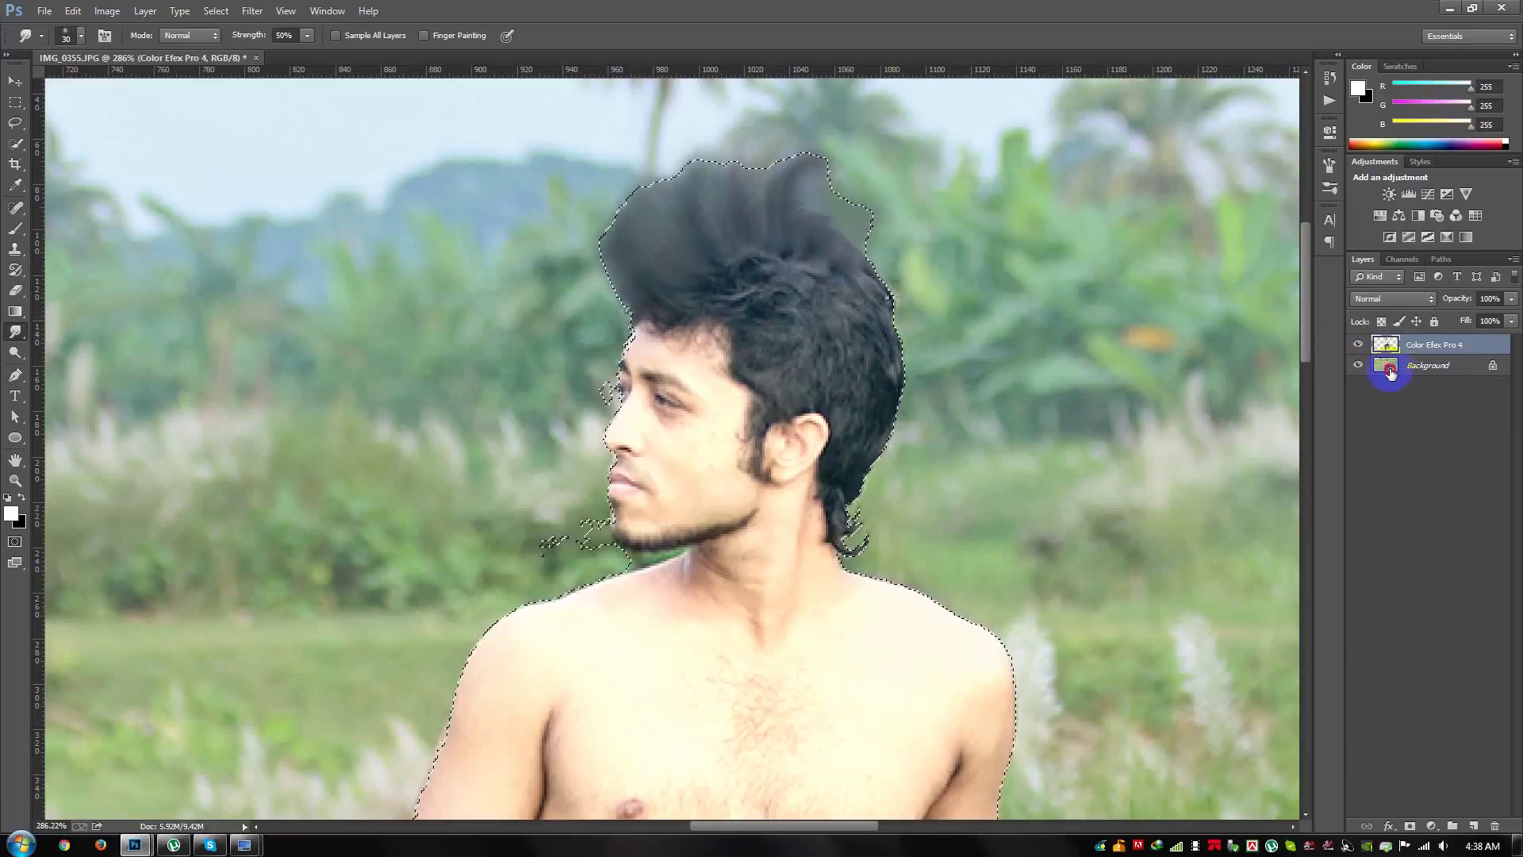
pyautogui.click(1388, 366)
pyautogui.click(646, 150)
pyautogui.moveTo(669, 171)
pyautogui.mouseDown()
pyautogui.moveTo(810, 151)
pyautogui.moveTo(802, 208)
pyautogui.moveTo(844, 257)
pyautogui.moveTo(881, 369)
pyautogui.mouseUp()
# Step: Return to the Color Efex Pro 4 layer, deselect, and smudge hair behind the ear
pyautogui.click(1428, 344)
pyautogui.hotkey('ctrl', 'd')
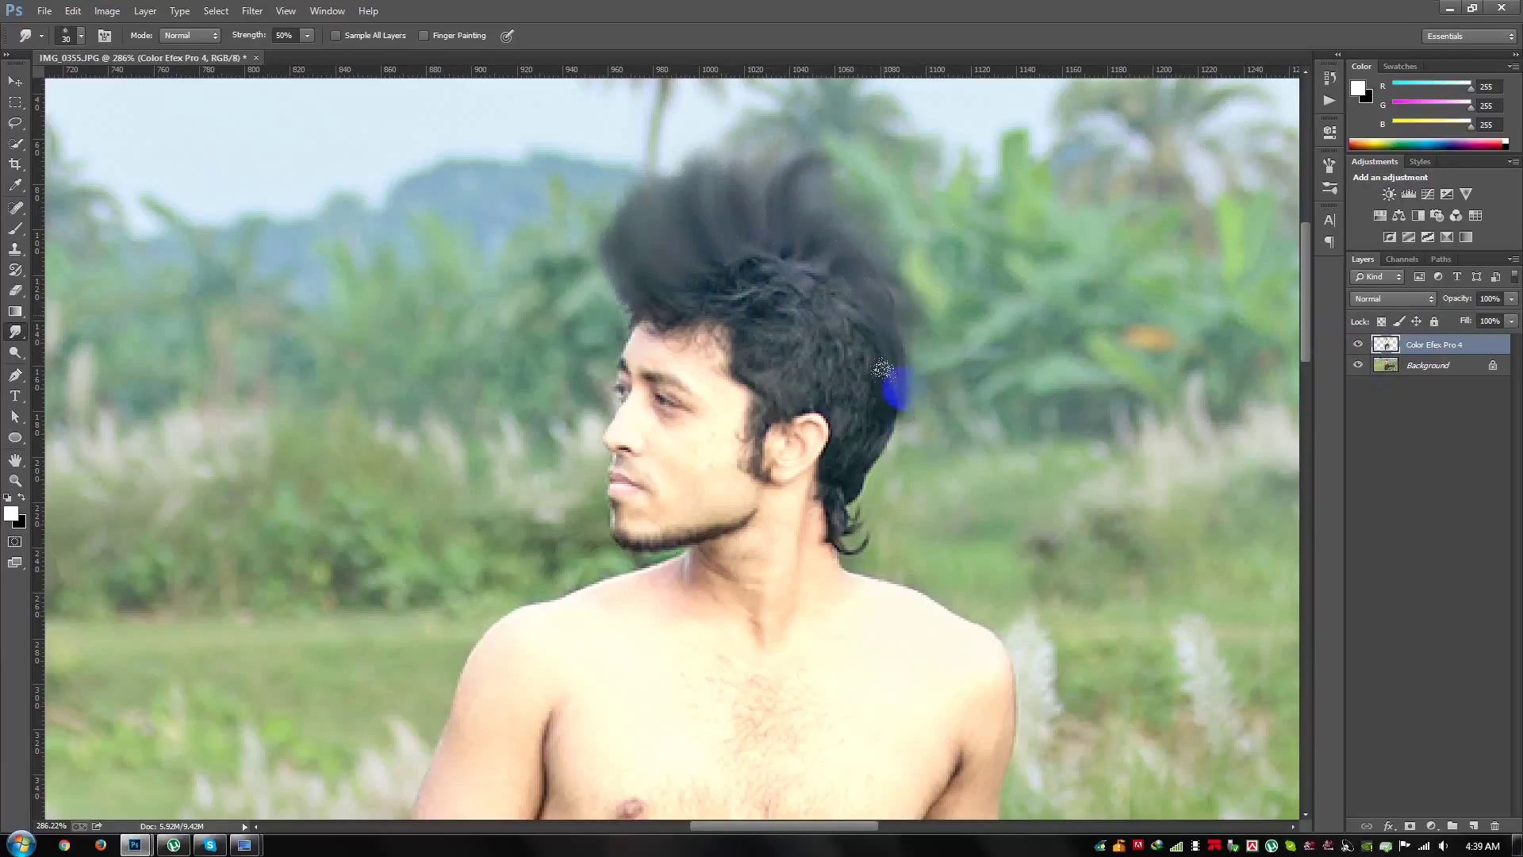
pyautogui.moveTo(867, 458)
pyautogui.mouseDown()
pyautogui.moveTo(876, 415)
pyautogui.moveTo(855, 456)
pyautogui.mouseUp()
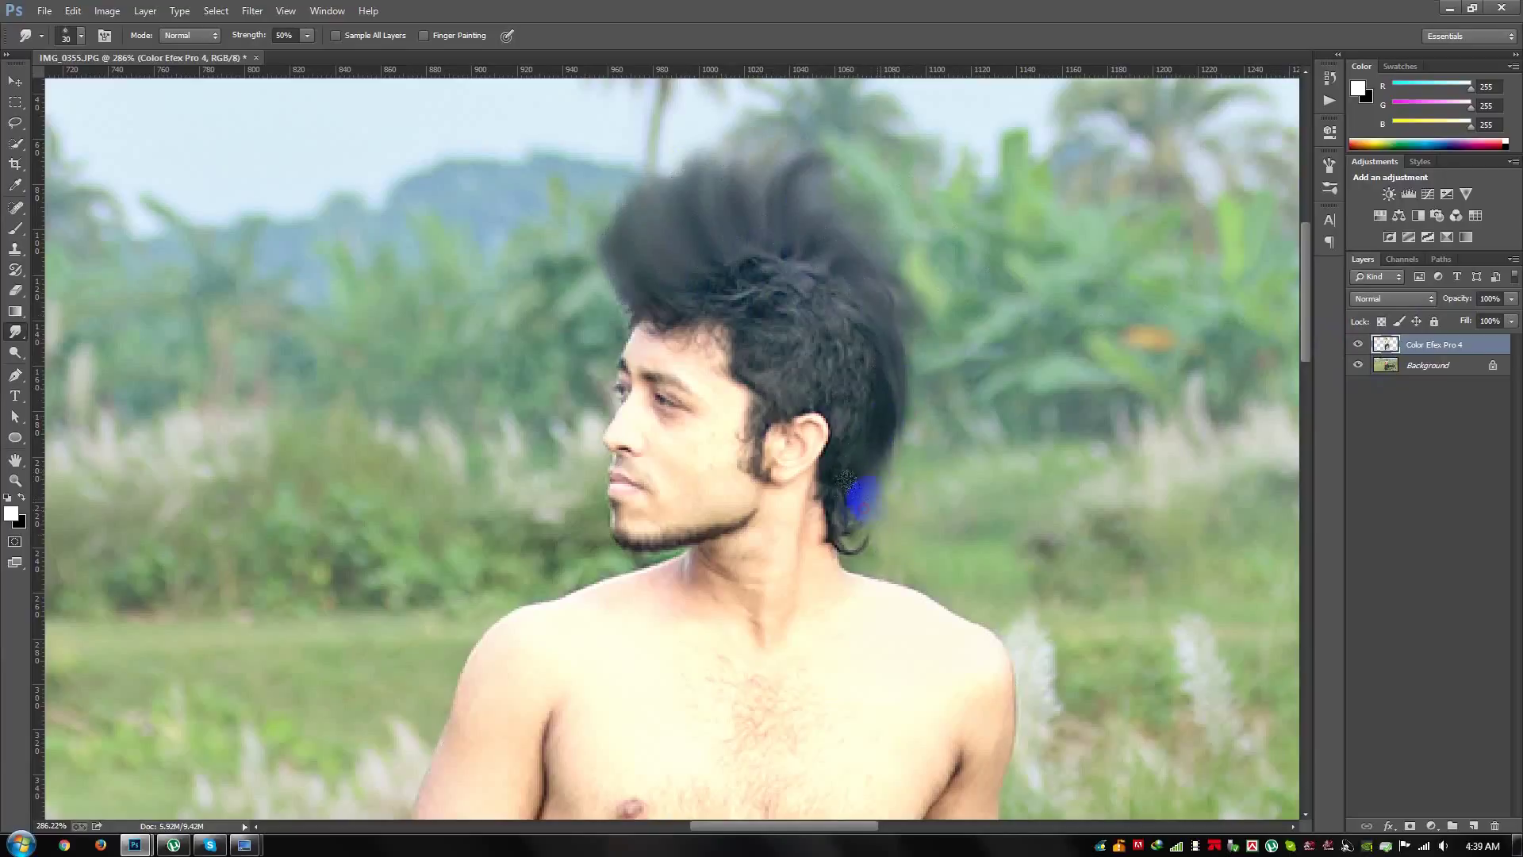
pyautogui.scroll(-3, 873, 492)
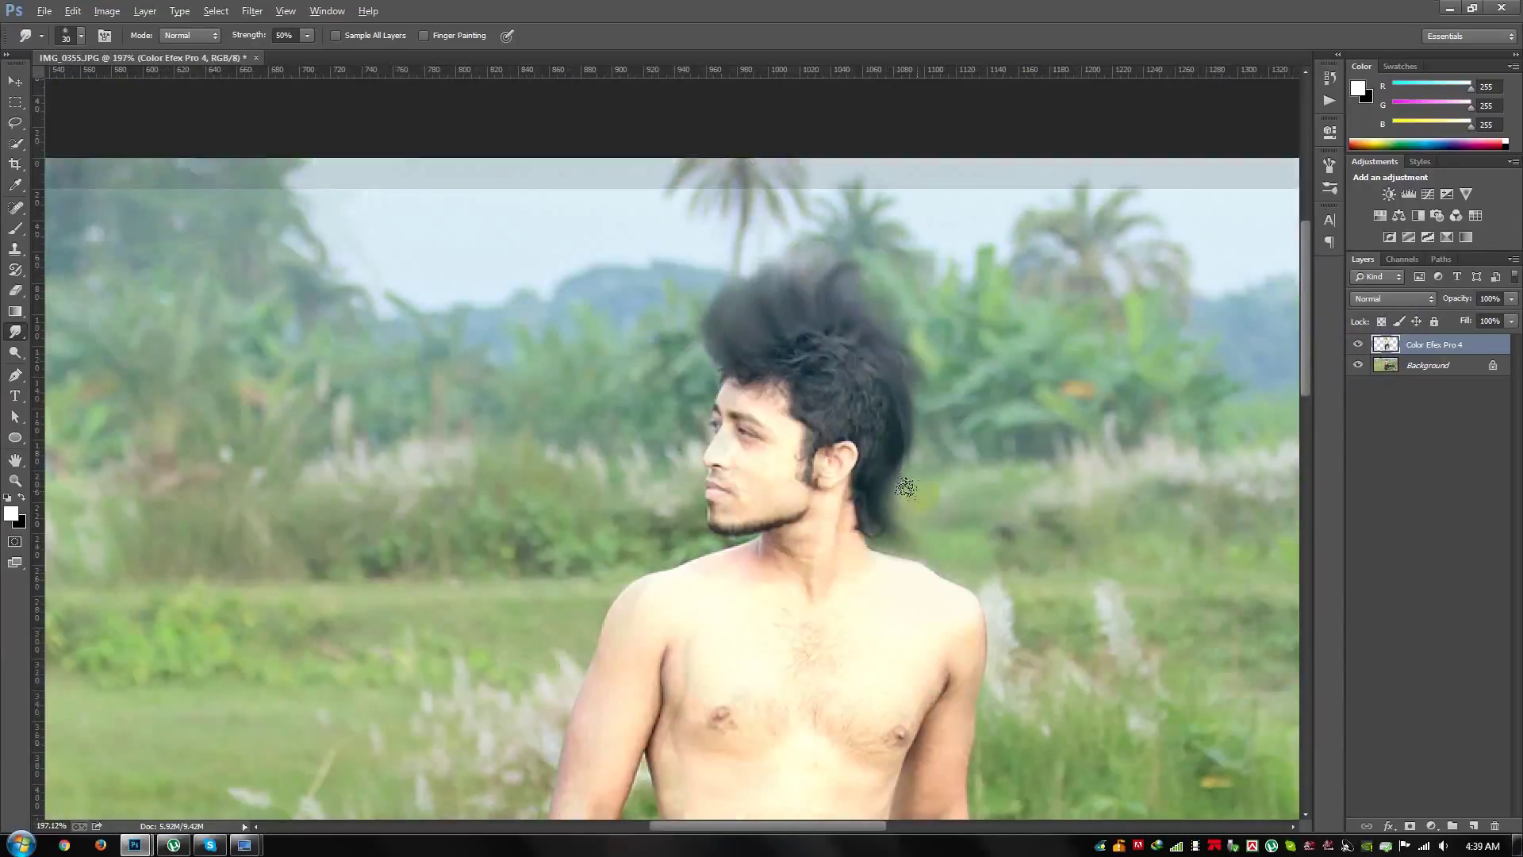
# Step: Sweep the hair toward the right and smudge its right edge up toward the shoulder
pyautogui.scroll(-3, 918, 506)
pyautogui.scroll(-2, 918, 506)
pyautogui.scroll(3, 715, 204)
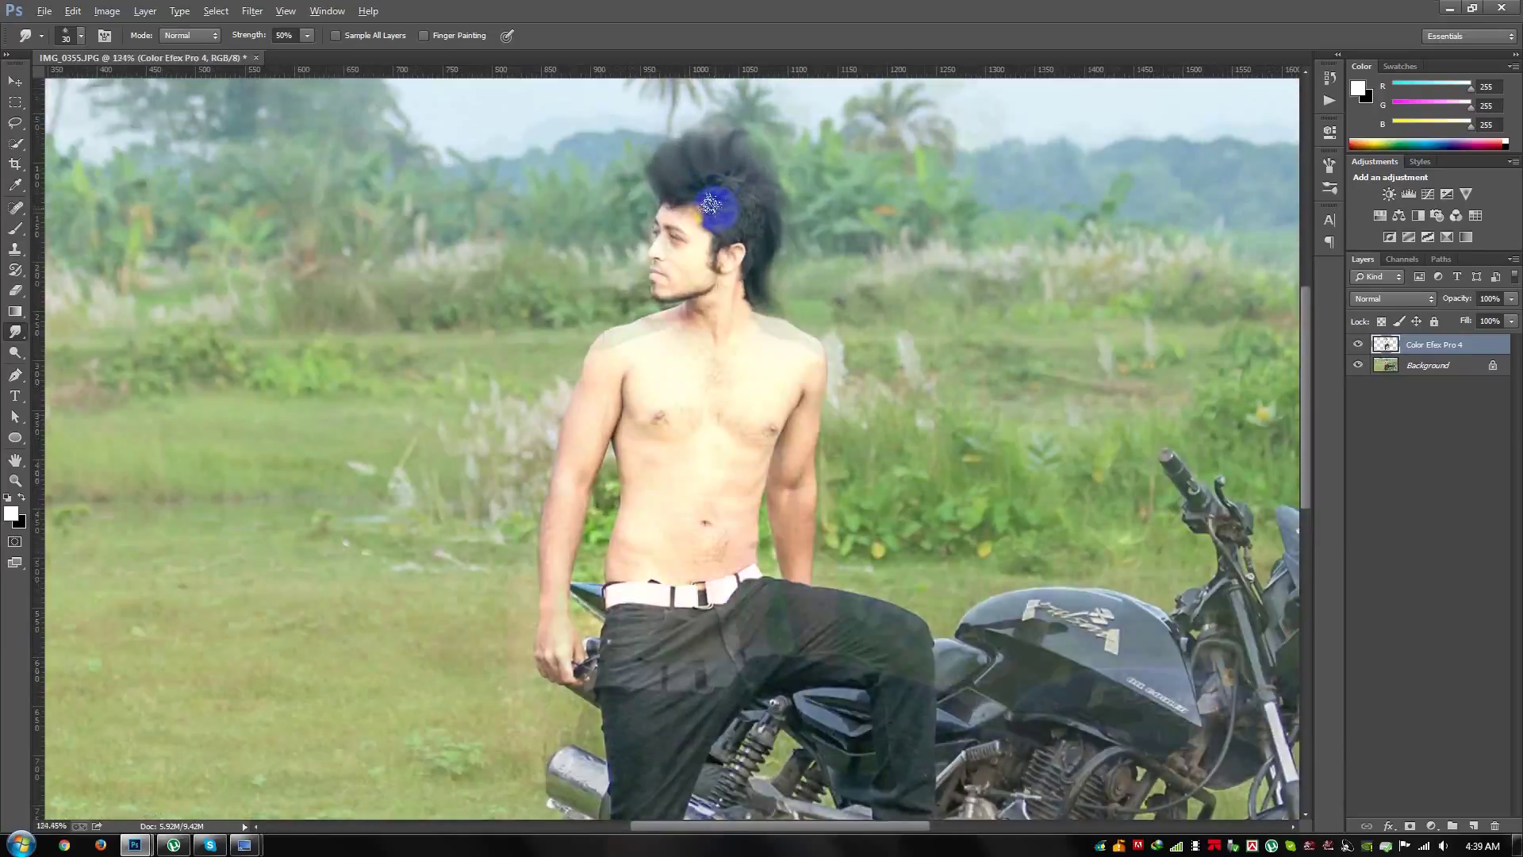
pyautogui.scroll(1, 692, 167)
pyautogui.moveTo(689, 165); pyautogui.dragTo(713, 164)
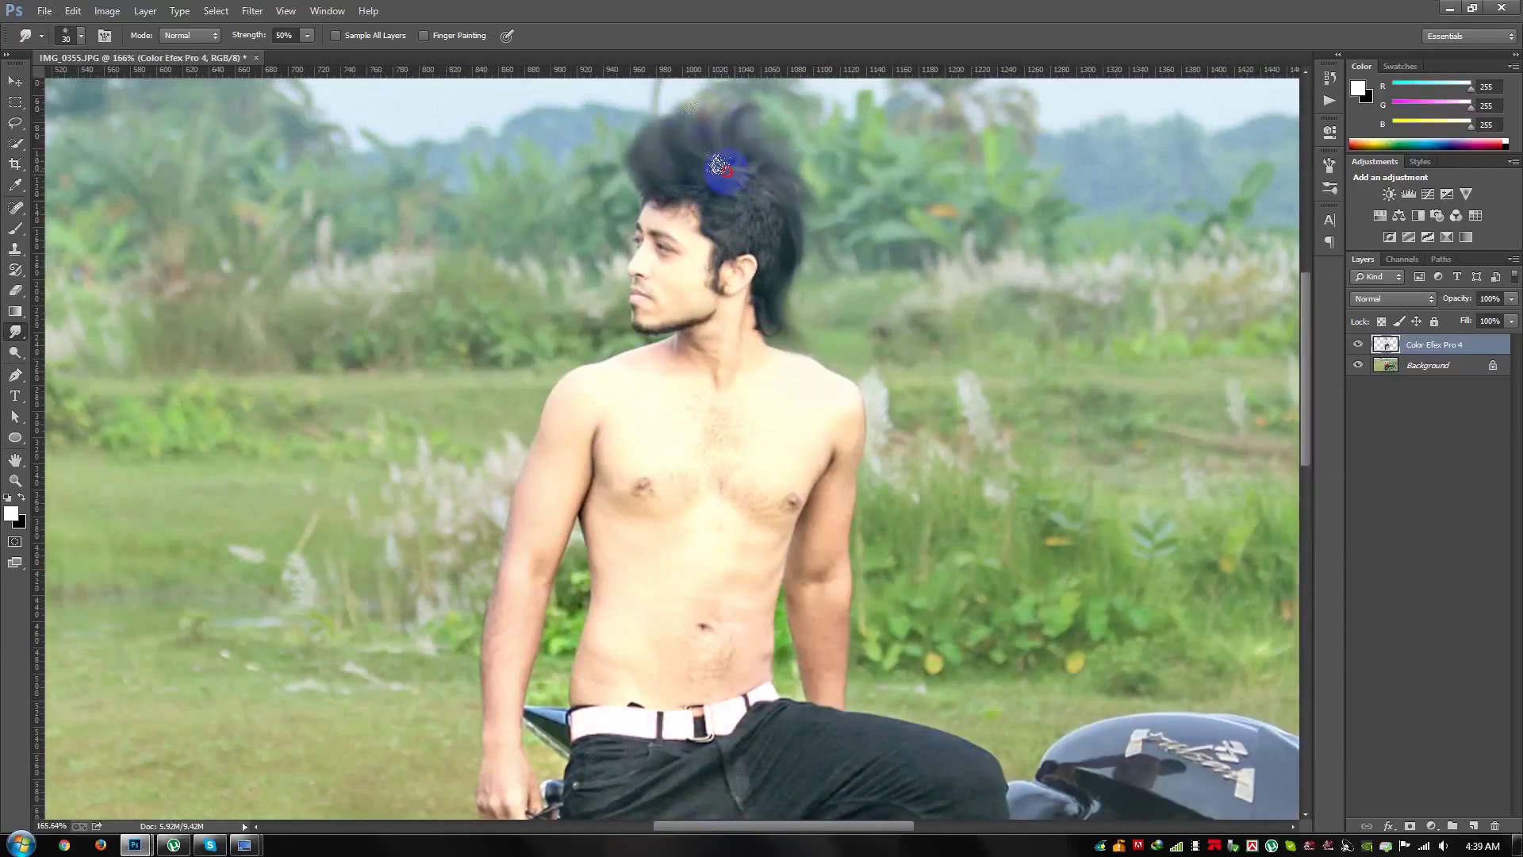
pyautogui.moveTo(676, 150)
pyautogui.mouseDown()
pyautogui.moveTo(663, 133)
pyautogui.moveTo(737, 166)
pyautogui.mouseUp()
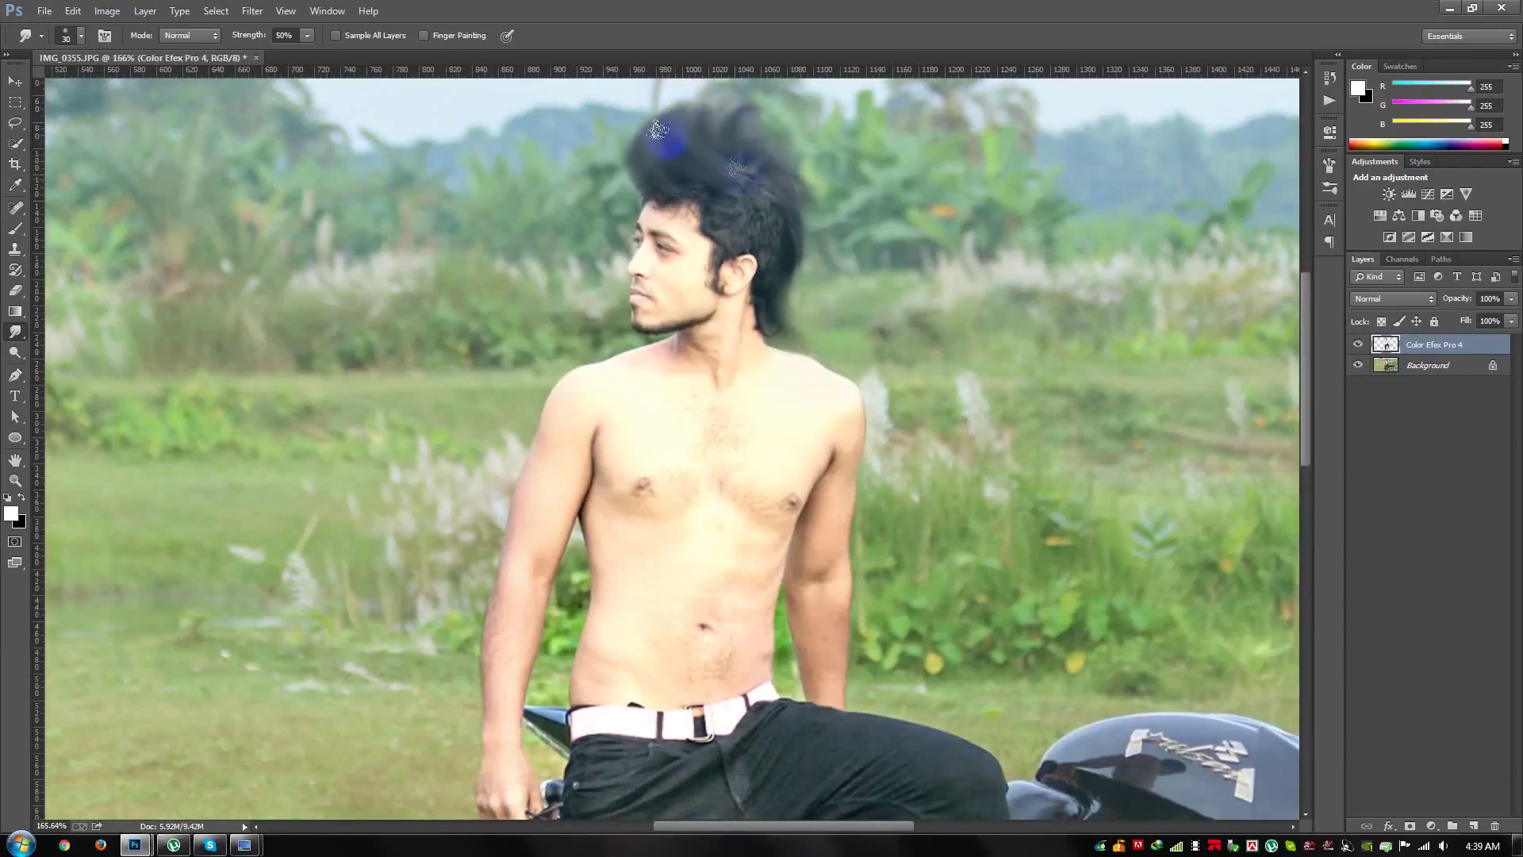
pyautogui.moveTo(790, 305)
pyautogui.mouseDown()
pyautogui.moveTo(777, 272)
pyautogui.moveTo(791, 244)
pyautogui.mouseUp()
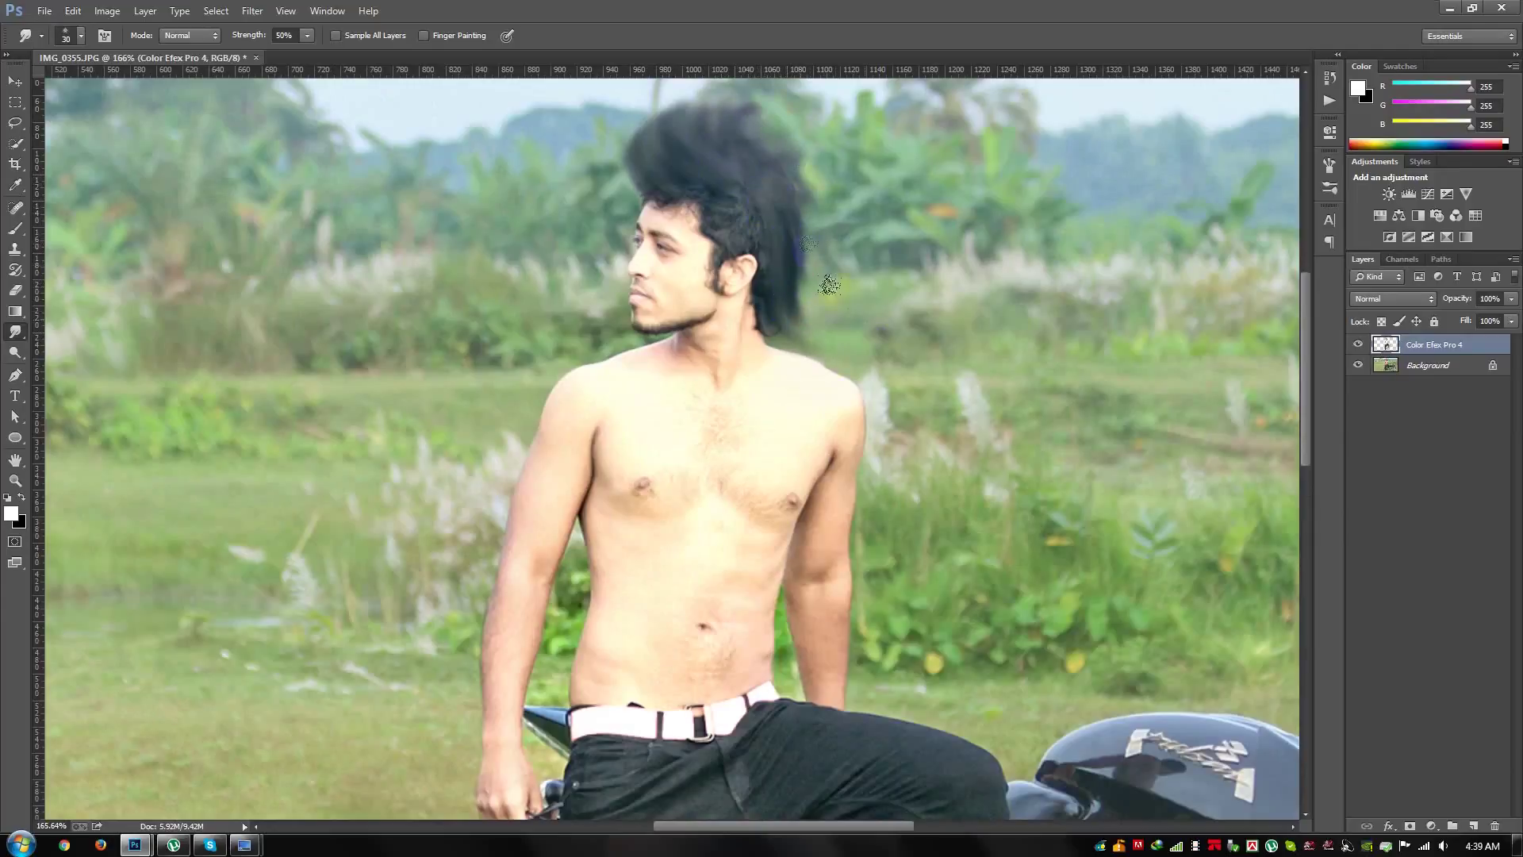
pyautogui.moveTo(835, 351)
pyautogui.mouseDown()
pyautogui.moveTo(793, 310)
pyautogui.moveTo(822, 265)
pyautogui.mouseUp()
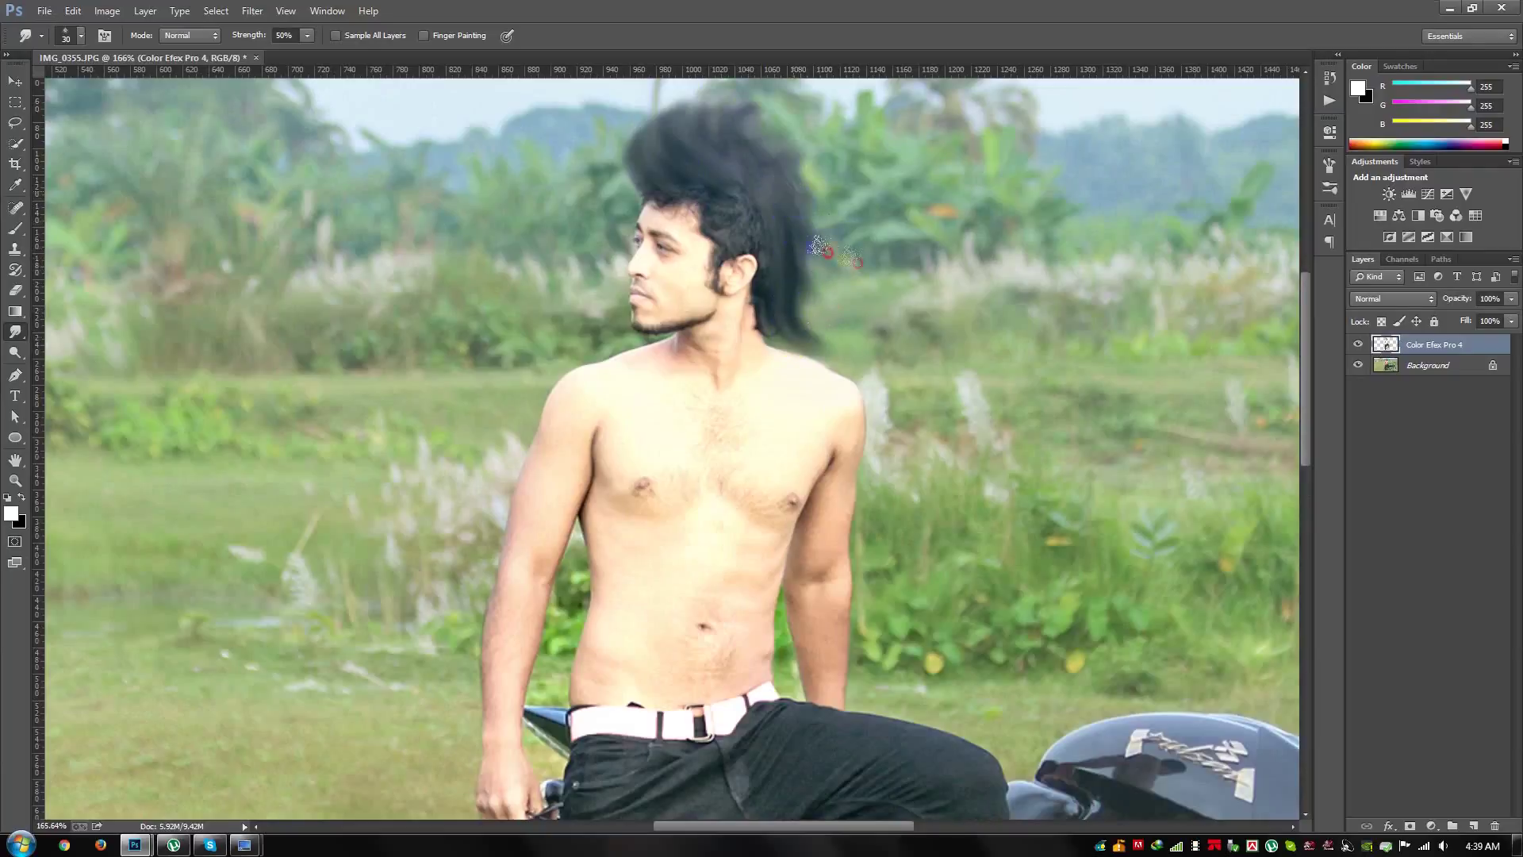
pyautogui.scroll(-3, 839, 263)
pyautogui.scroll(-1, 793, 254)
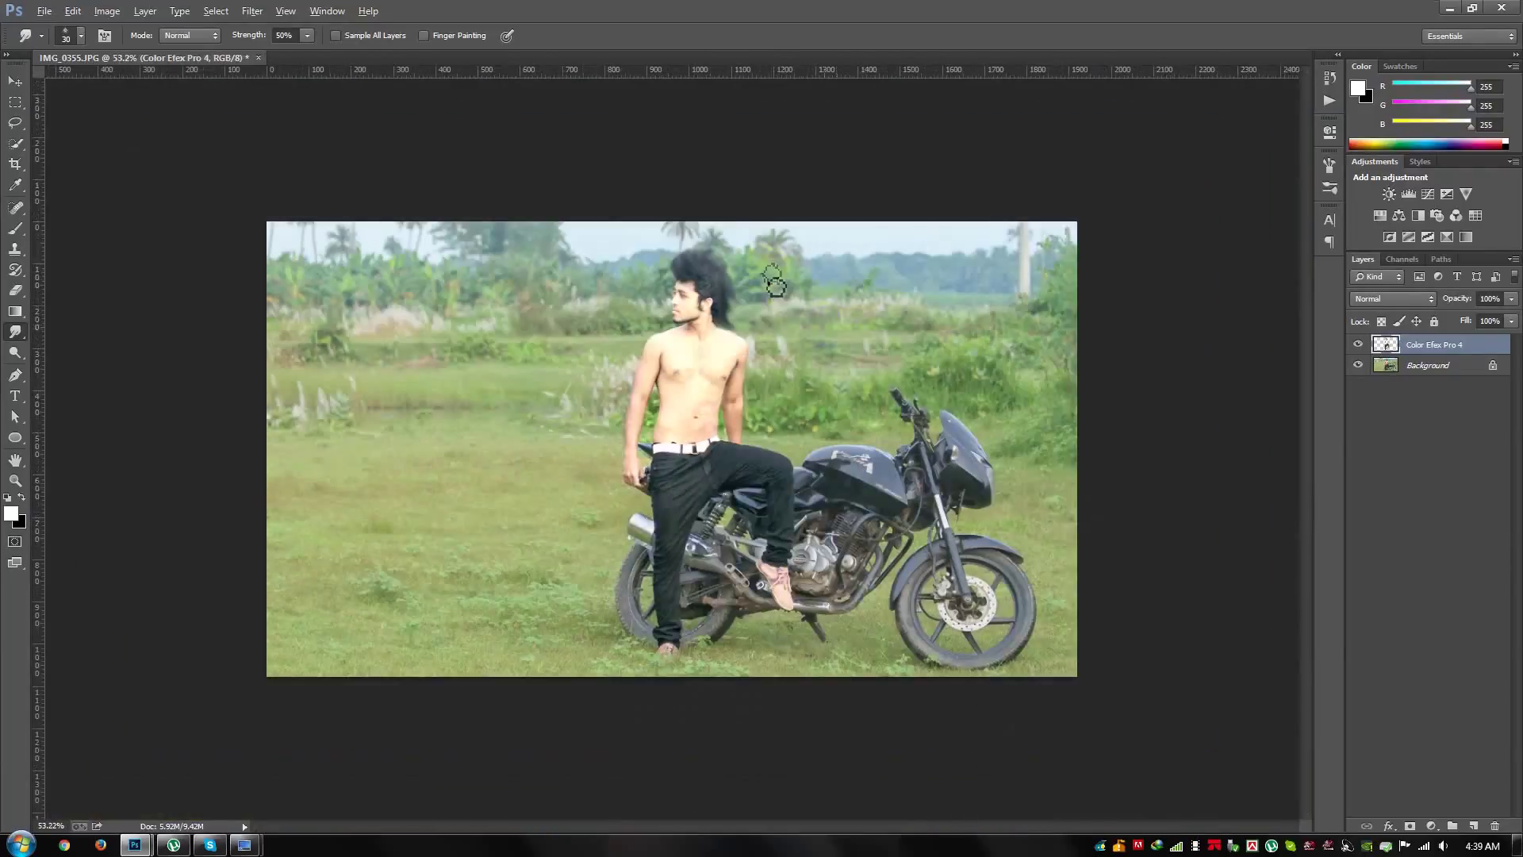
pyautogui.scroll(2, 754, 250)
pyautogui.scroll(2, 740, 248)
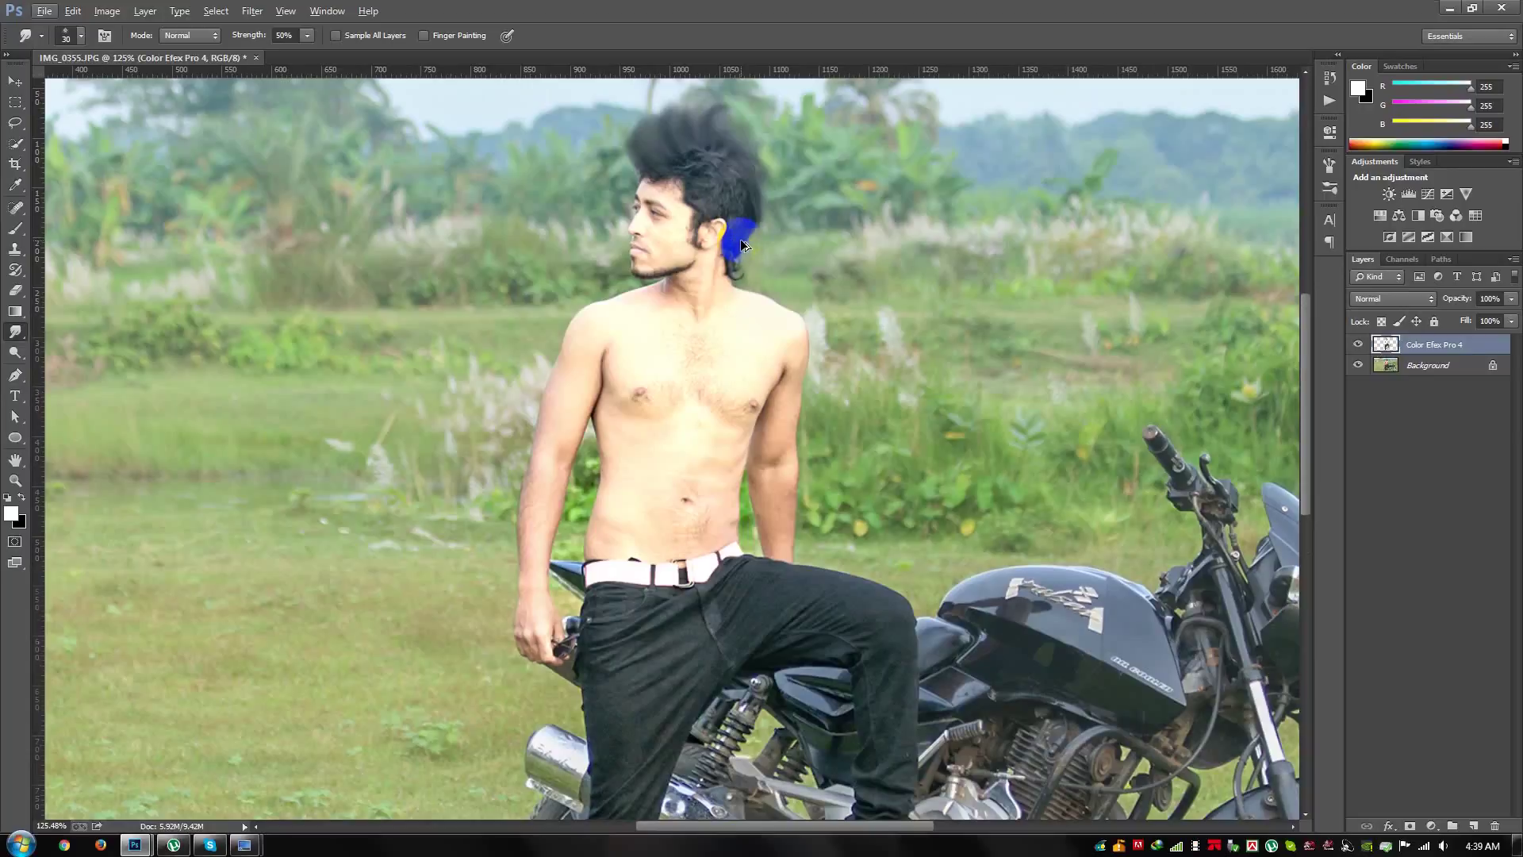
# Step: Open the History panel and scroll up to the earlier states
pyautogui.click(1330, 78)
pyautogui.scroll(3, 1210, 188)
pyautogui.scroll(2, 1211, 188)
pyautogui.scroll(3, 1211, 188)
pyautogui.scroll(2, 1209, 189)
pyautogui.scroll(3, 1209, 189)
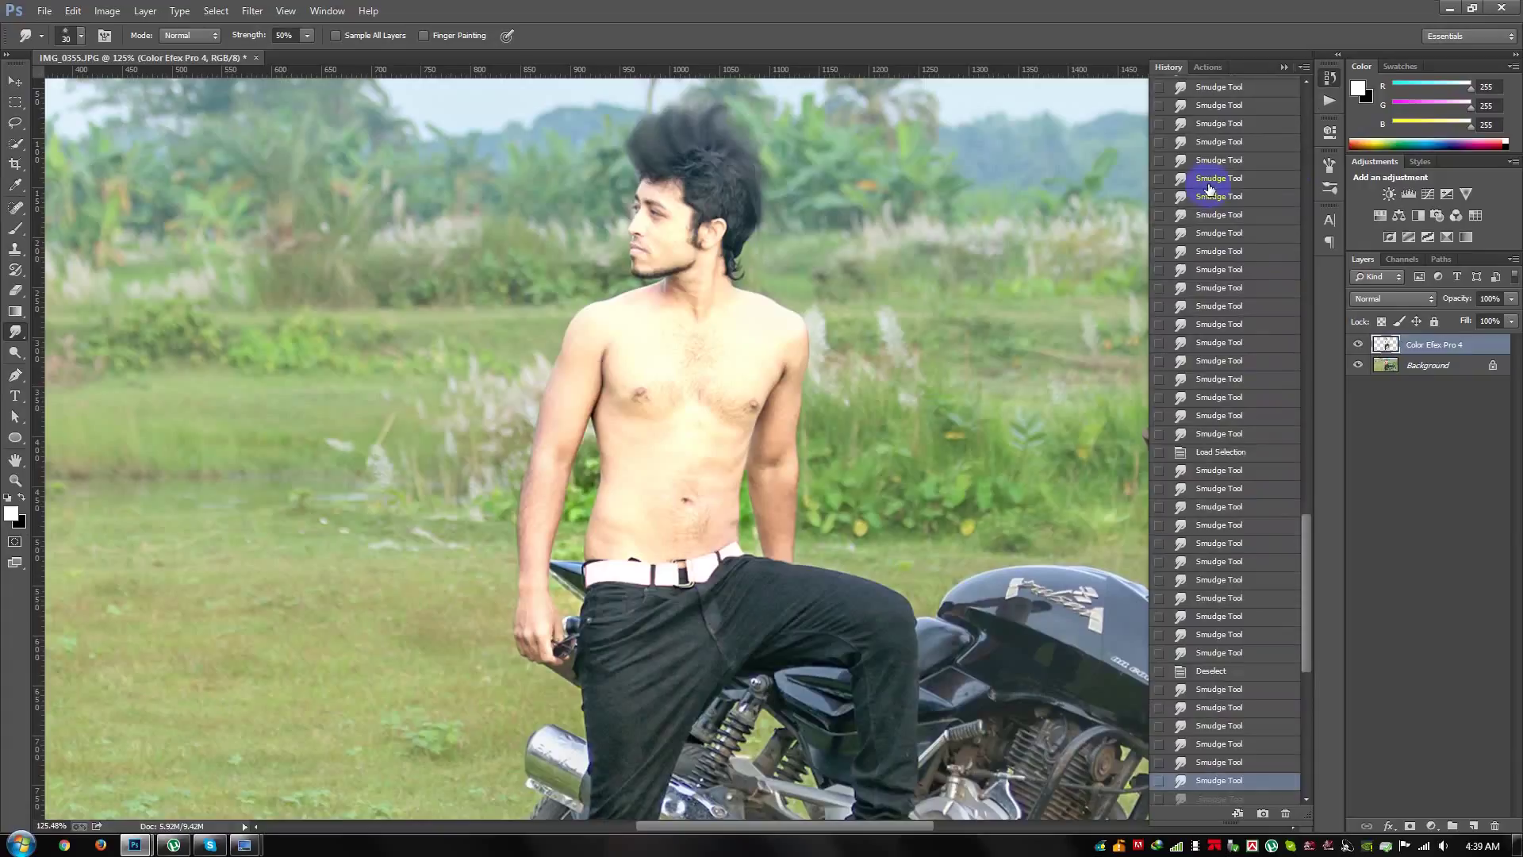
pyautogui.scroll(2, 1211, 190)
pyautogui.scroll(3, 1212, 192)
pyautogui.scroll(2, 1217, 195)
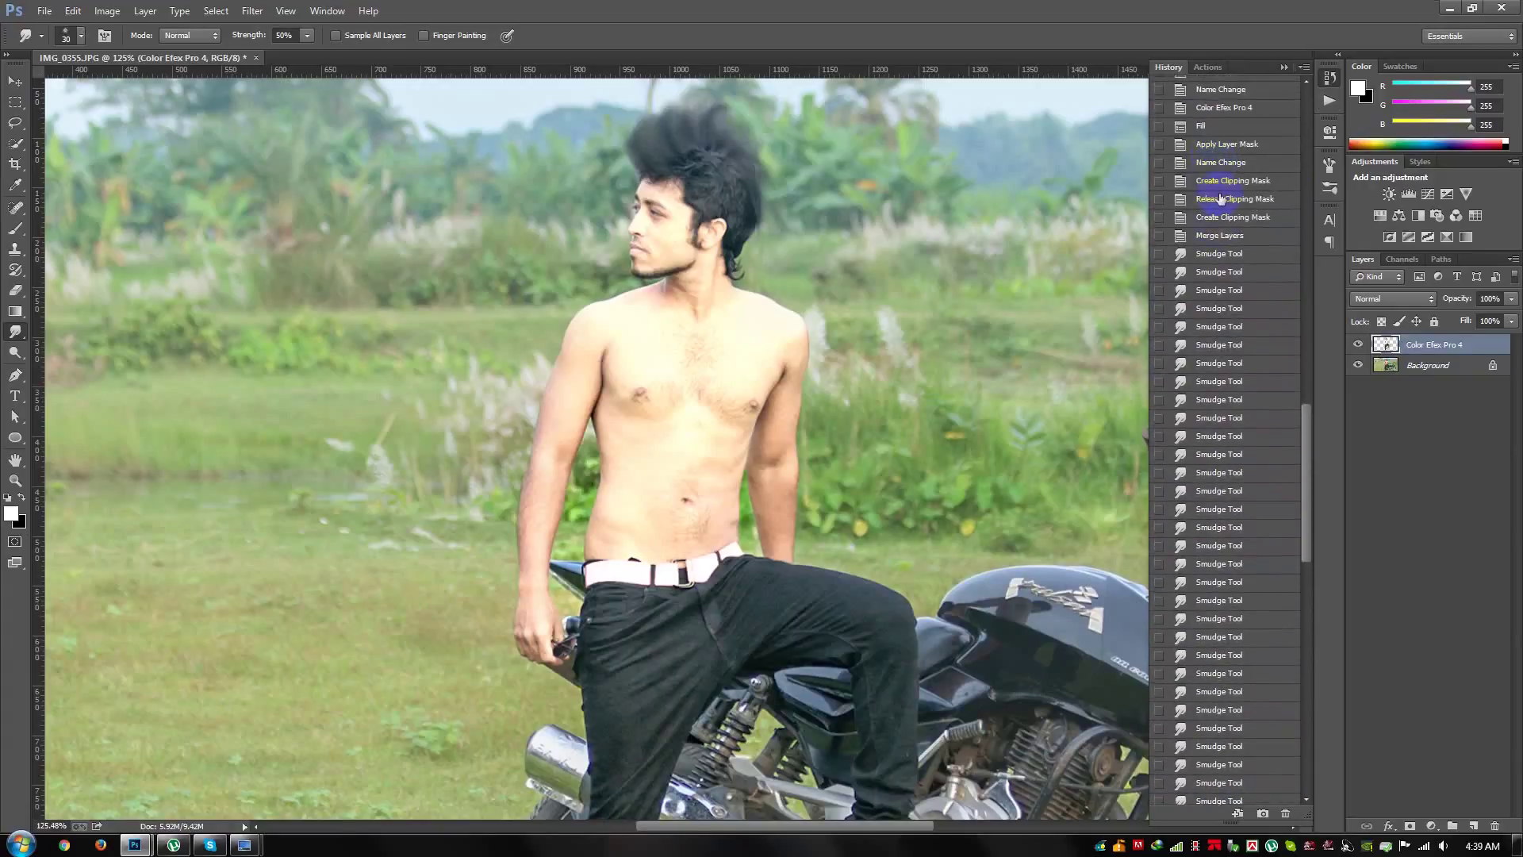
# Step: Revert to the Merge Layers history state and close the History panel
pyautogui.click(1215, 238)
pyautogui.click(1283, 67)
pyautogui.scroll(5, 791, 308)
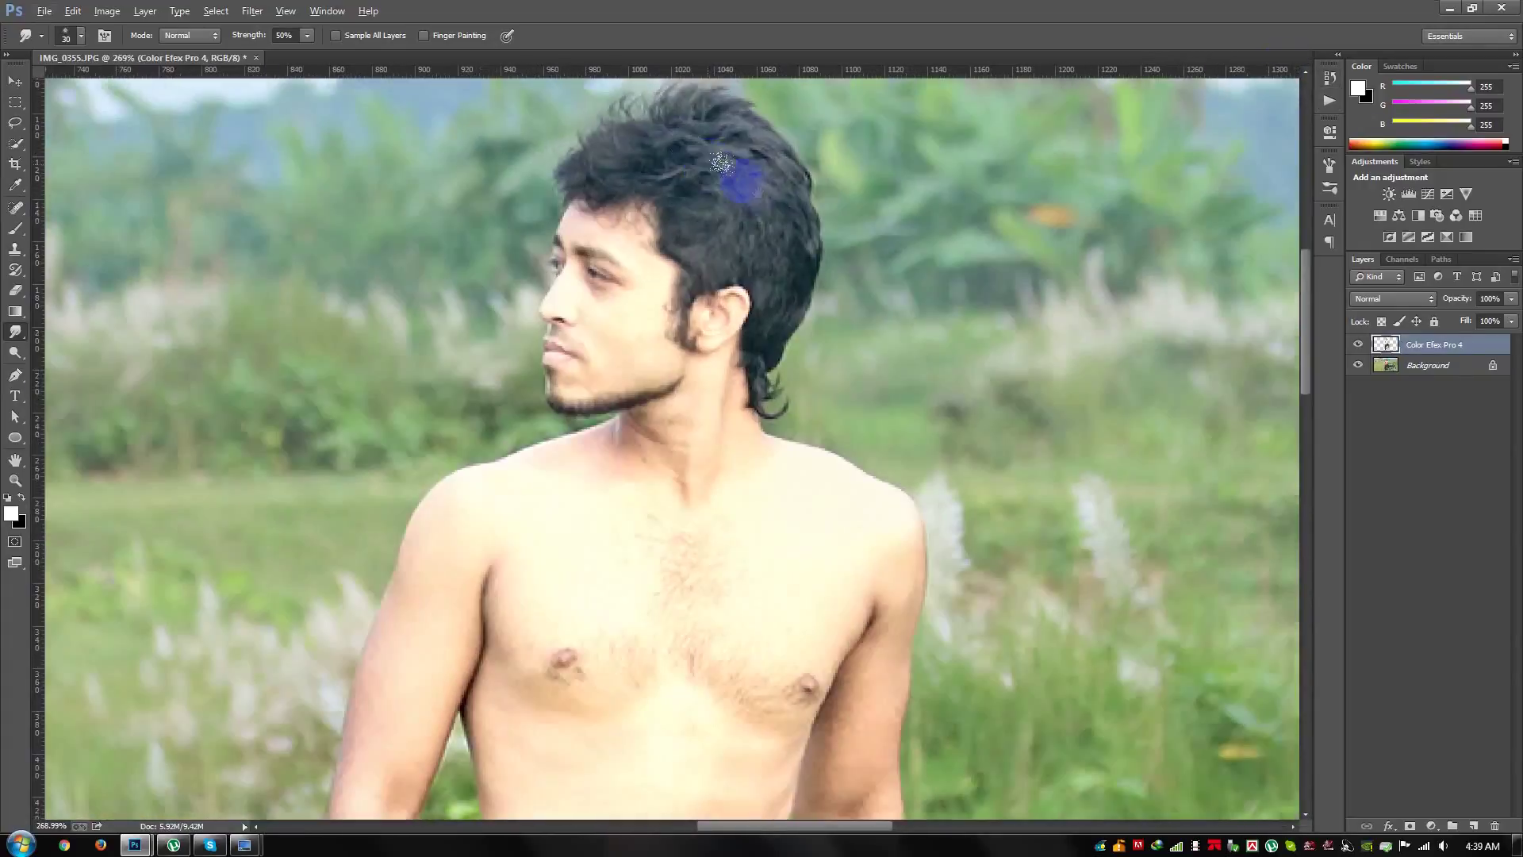
# Step: Select the Background layer and hide the Color Efex Pro 4 layer
pyautogui.click(1360, 367)
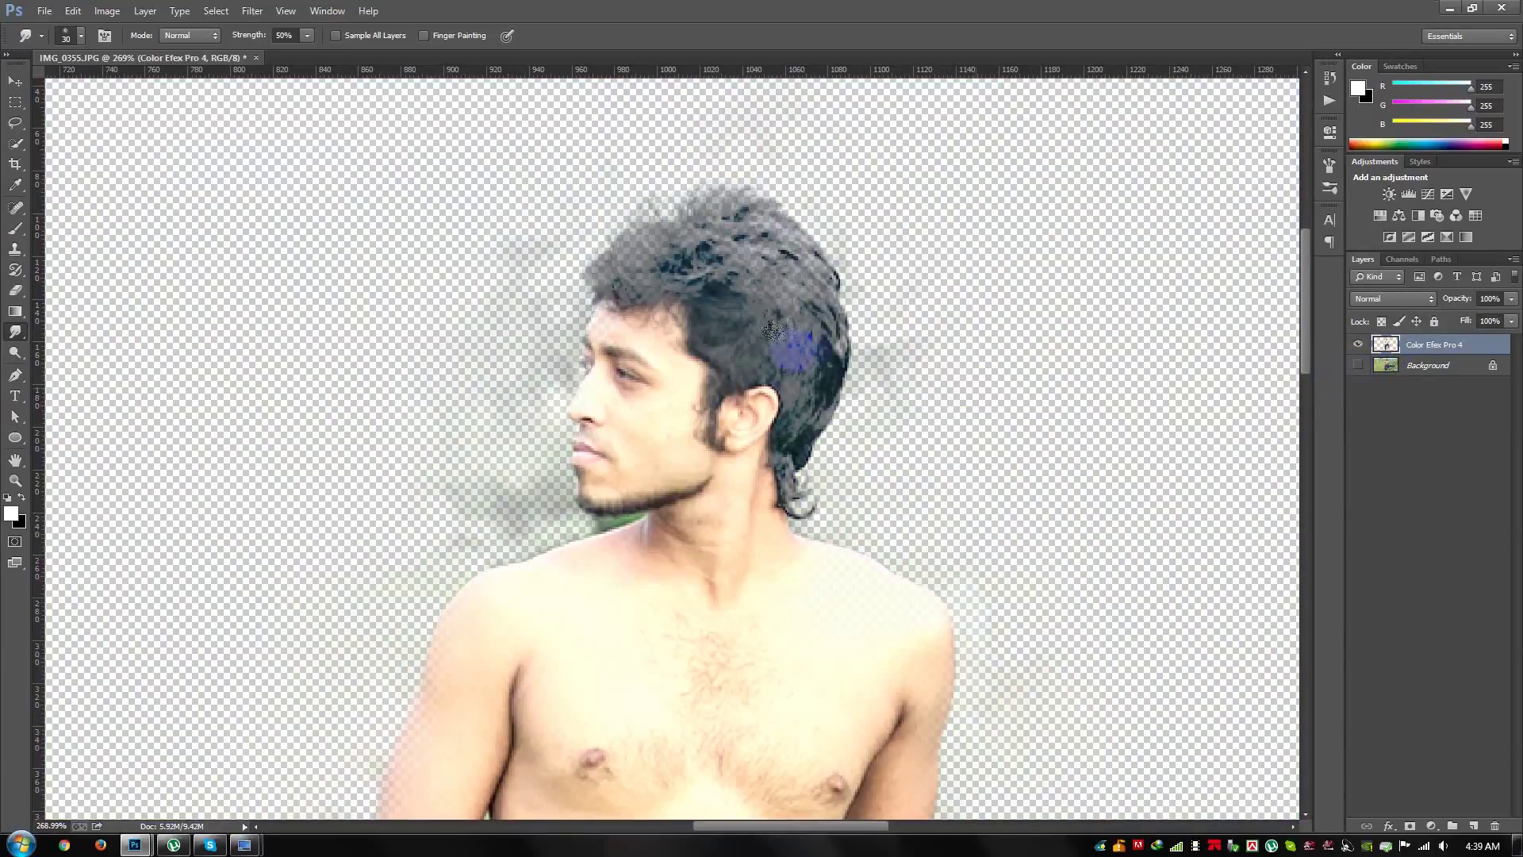
pyautogui.click(1359, 366)
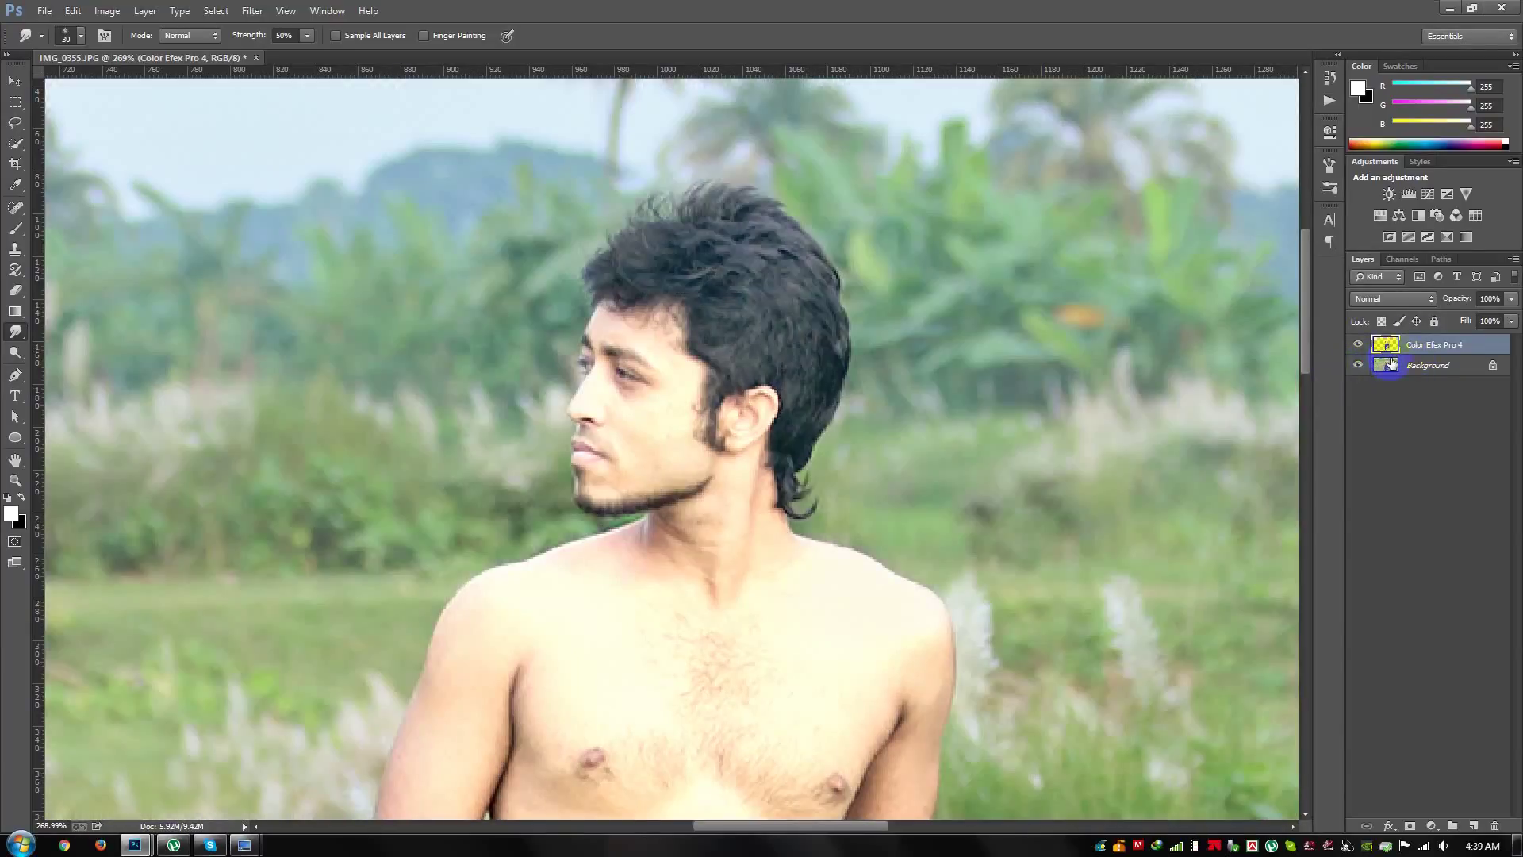
pyautogui.click(1386, 363)
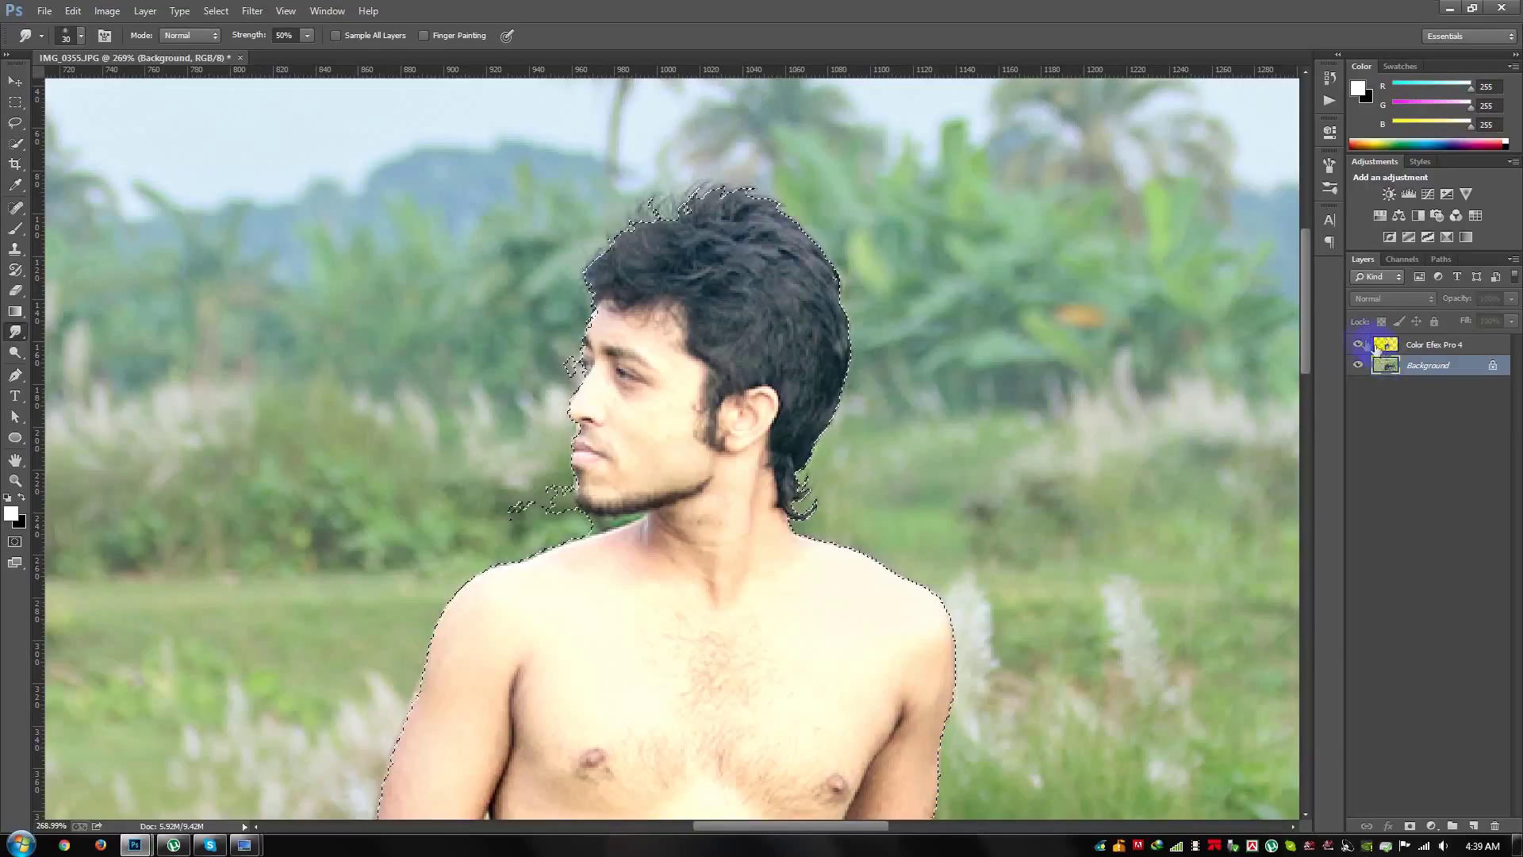
pyautogui.click(1358, 344)
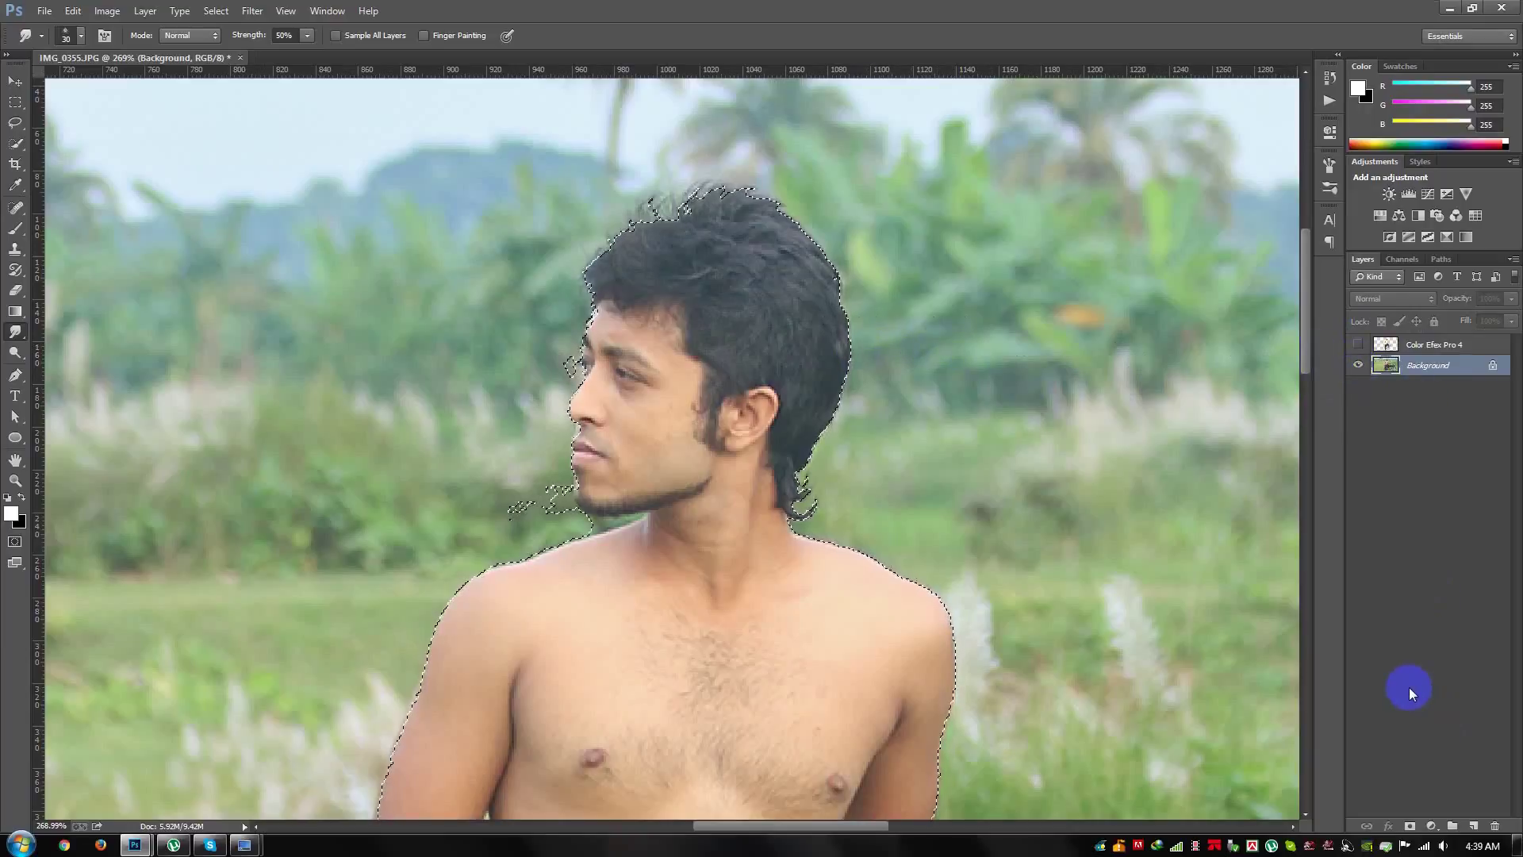
# Step: Copy the man onto Layer 1 with Ctrl+J, check it, then delete Layer 1
pyautogui.hotkey('ctrl', 'j')
pyautogui.click(1359, 386)
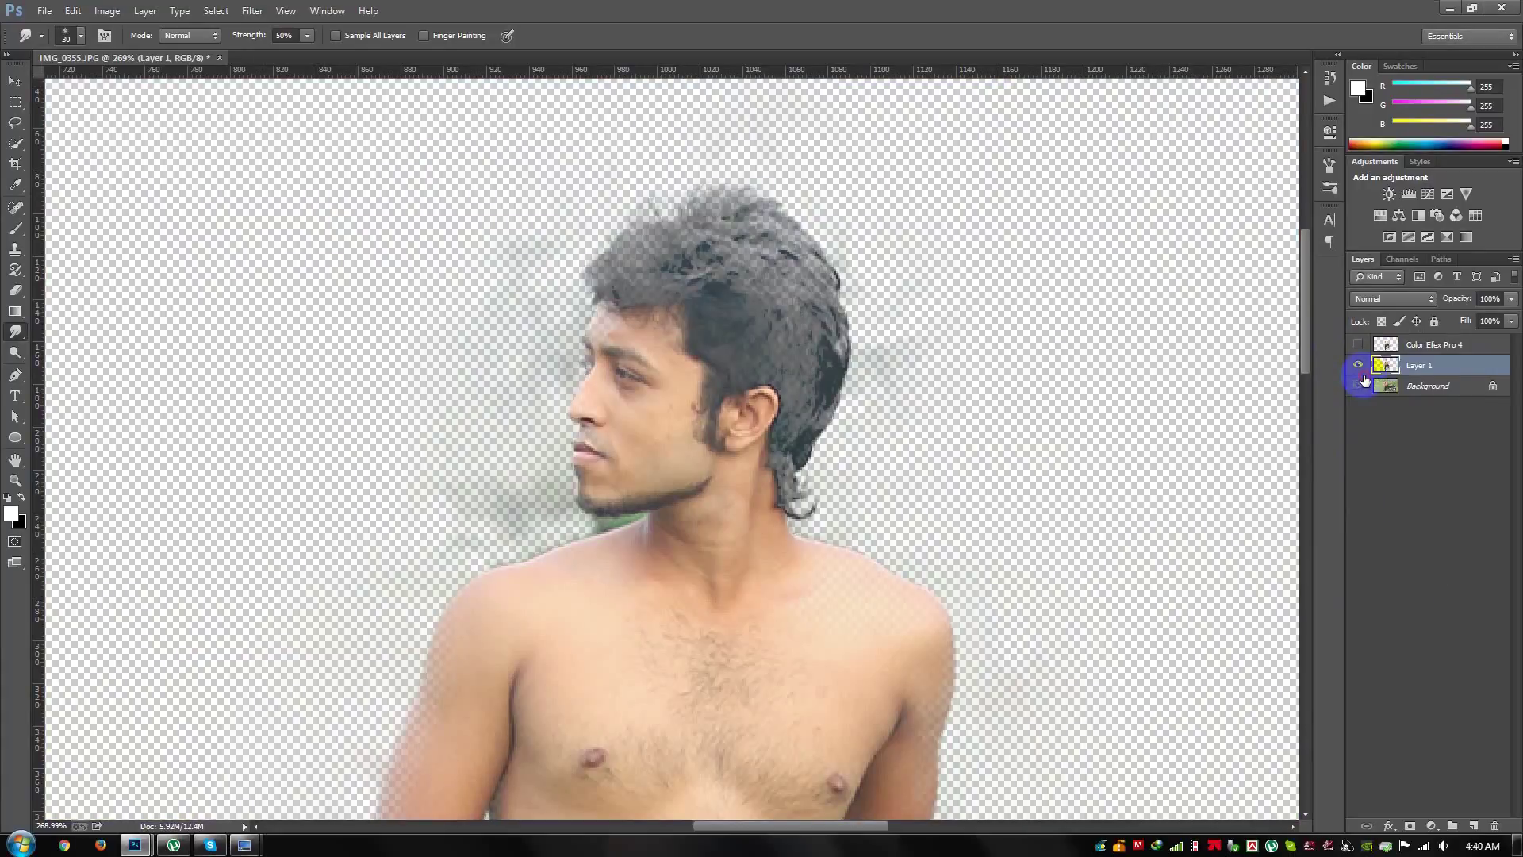
pyautogui.click(1360, 385)
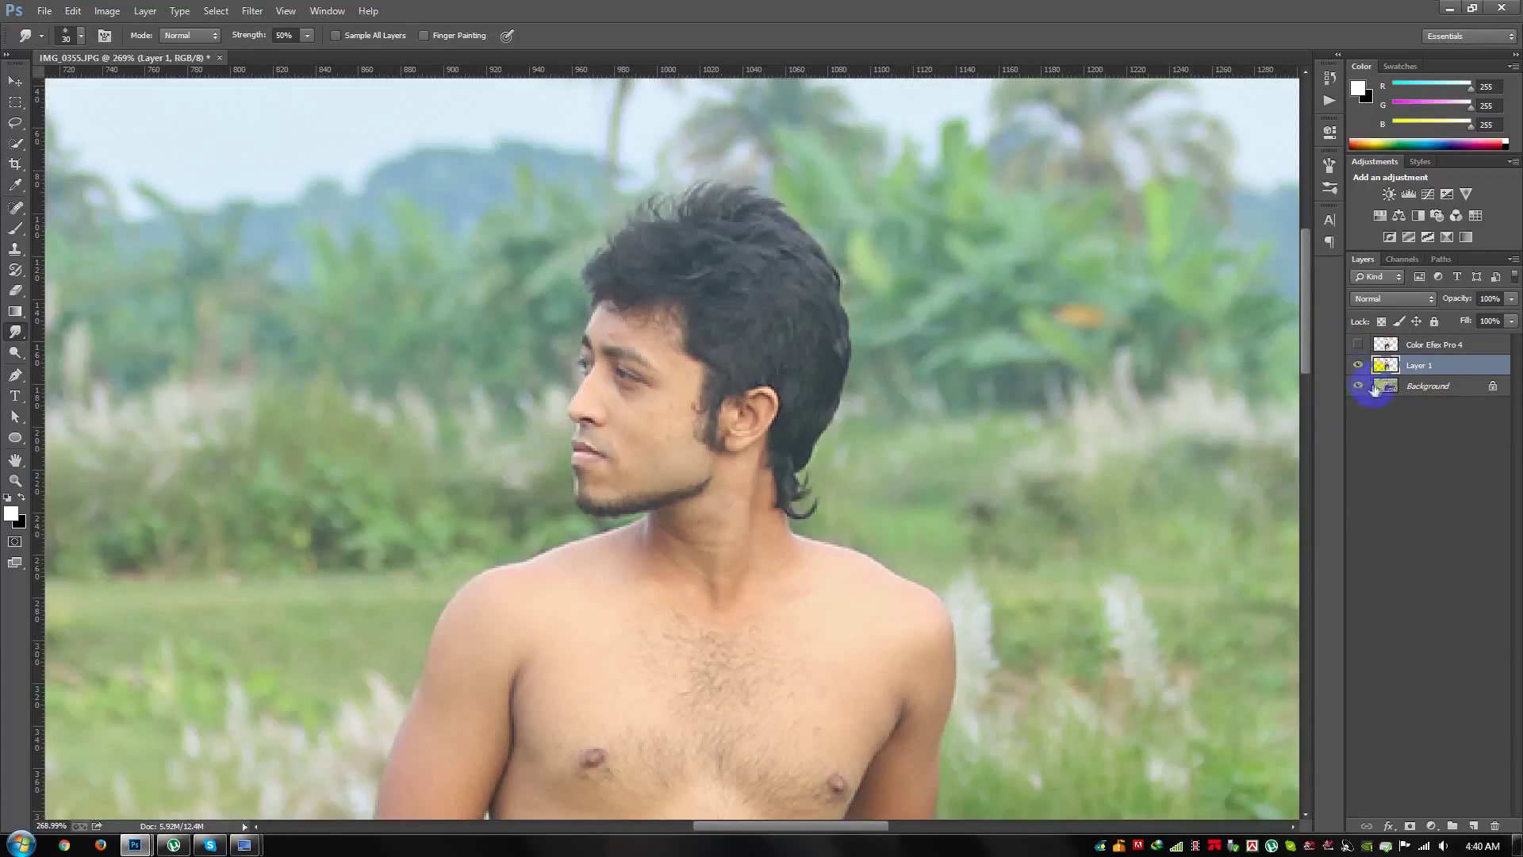
pyautogui.click(1502, 826)
# Step: Duplicate Background, mask the copy to the man's selection, and hide the other layers
pyautogui.click(1358, 344)
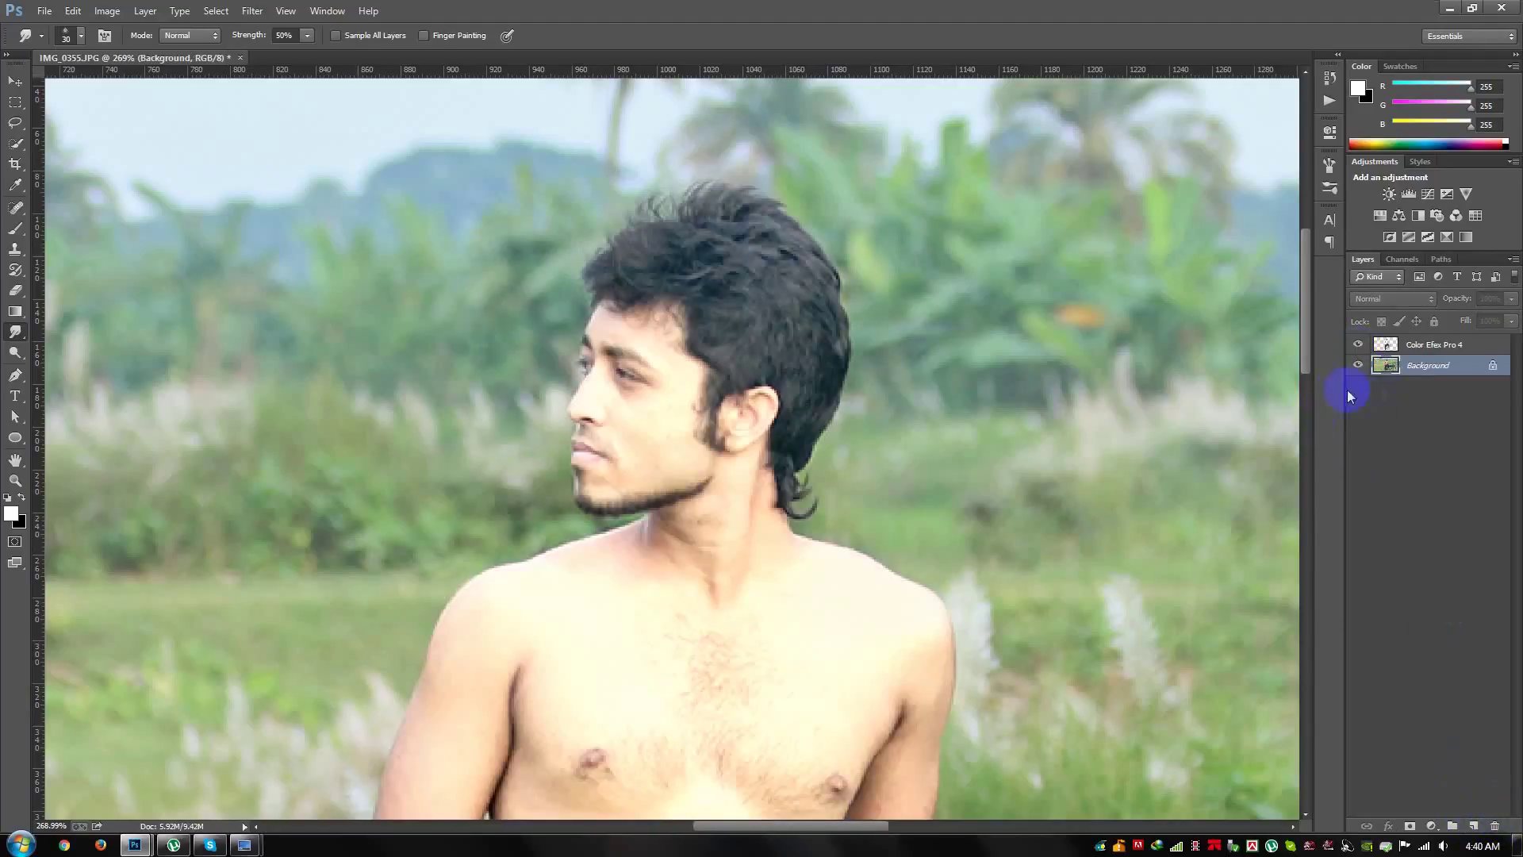
pyautogui.rightClick(1416, 367)
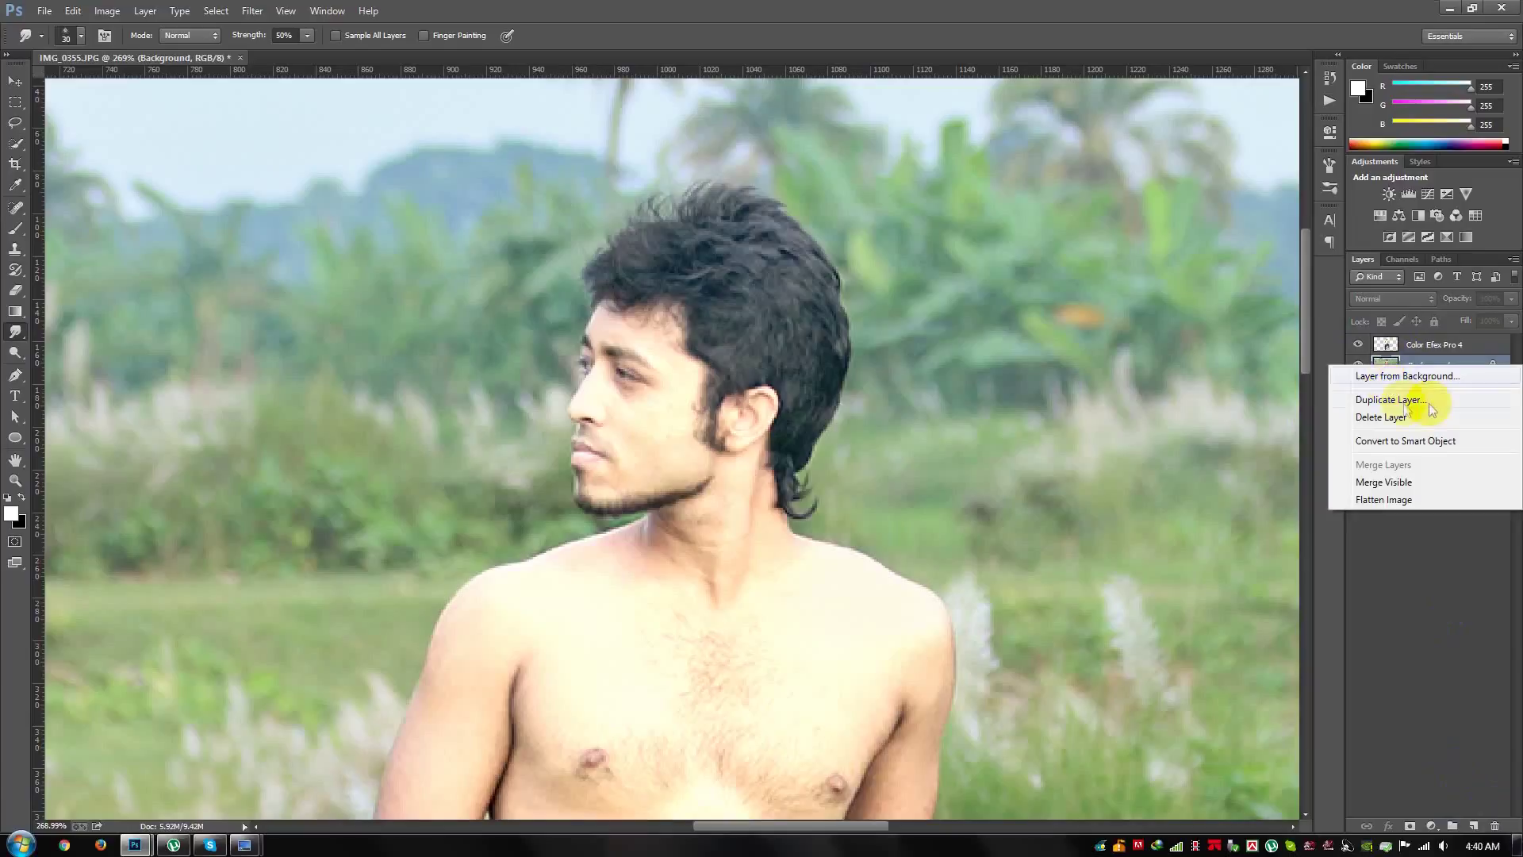
pyautogui.click(1434, 401)
pyautogui.click(930, 264)
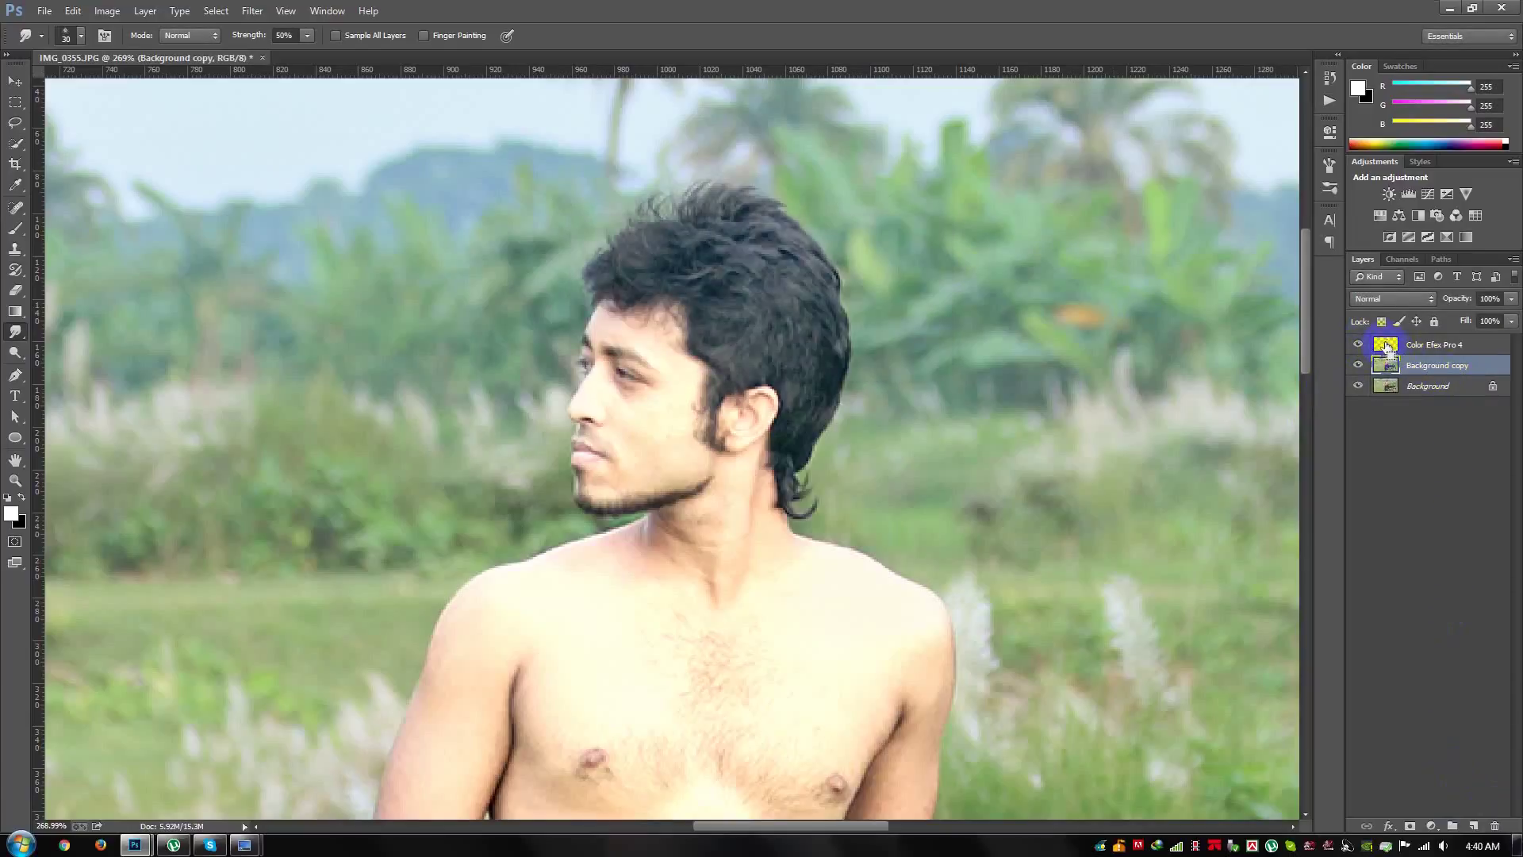
pyautogui.keyDown('ctrl'); pyautogui.click(1387, 347); pyautogui.keyUp('ctrl')
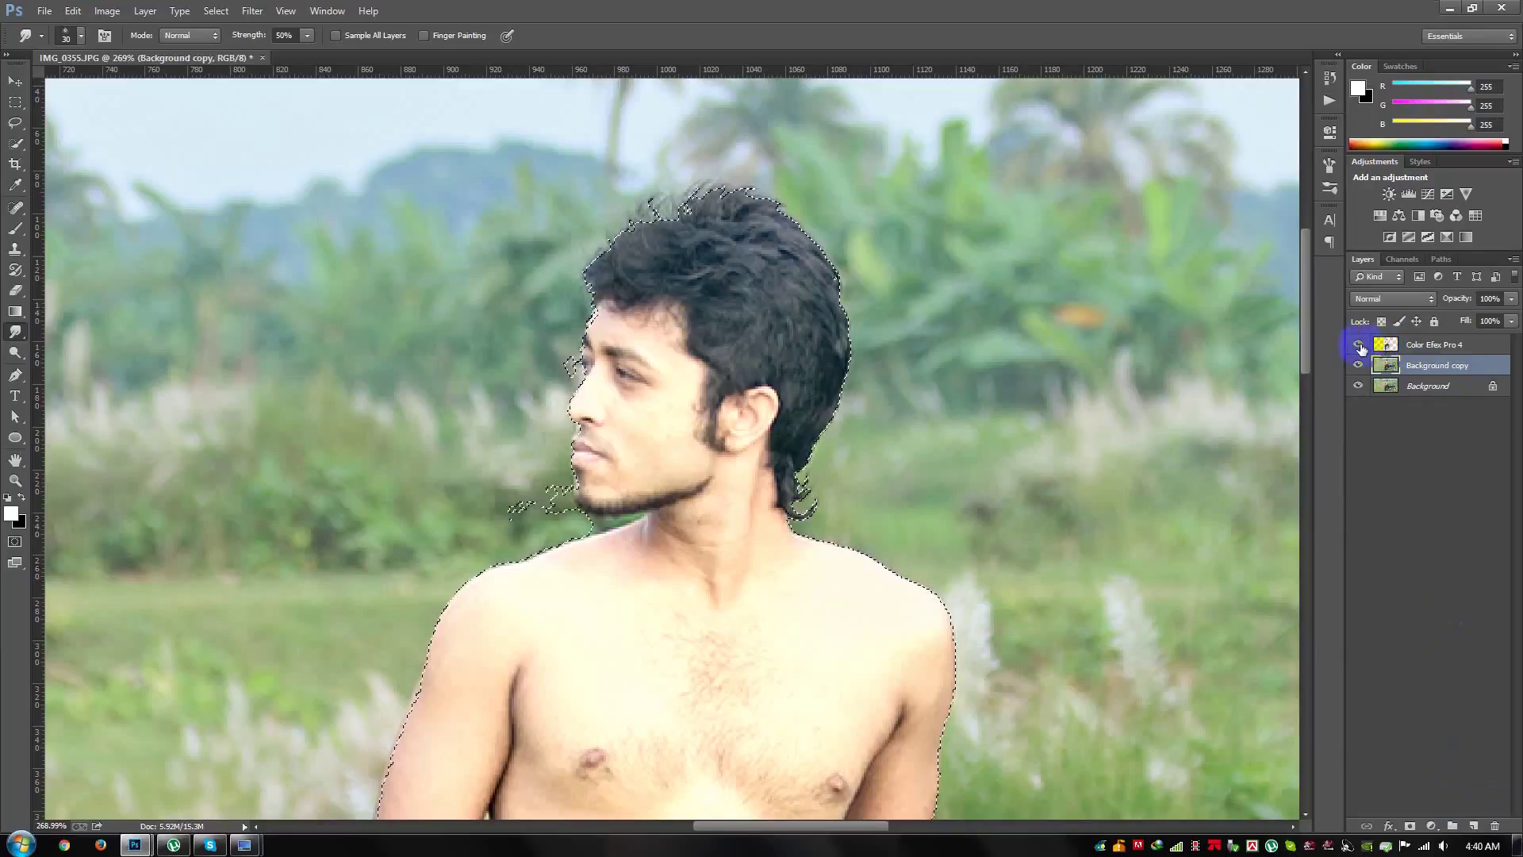
pyautogui.click(1358, 344)
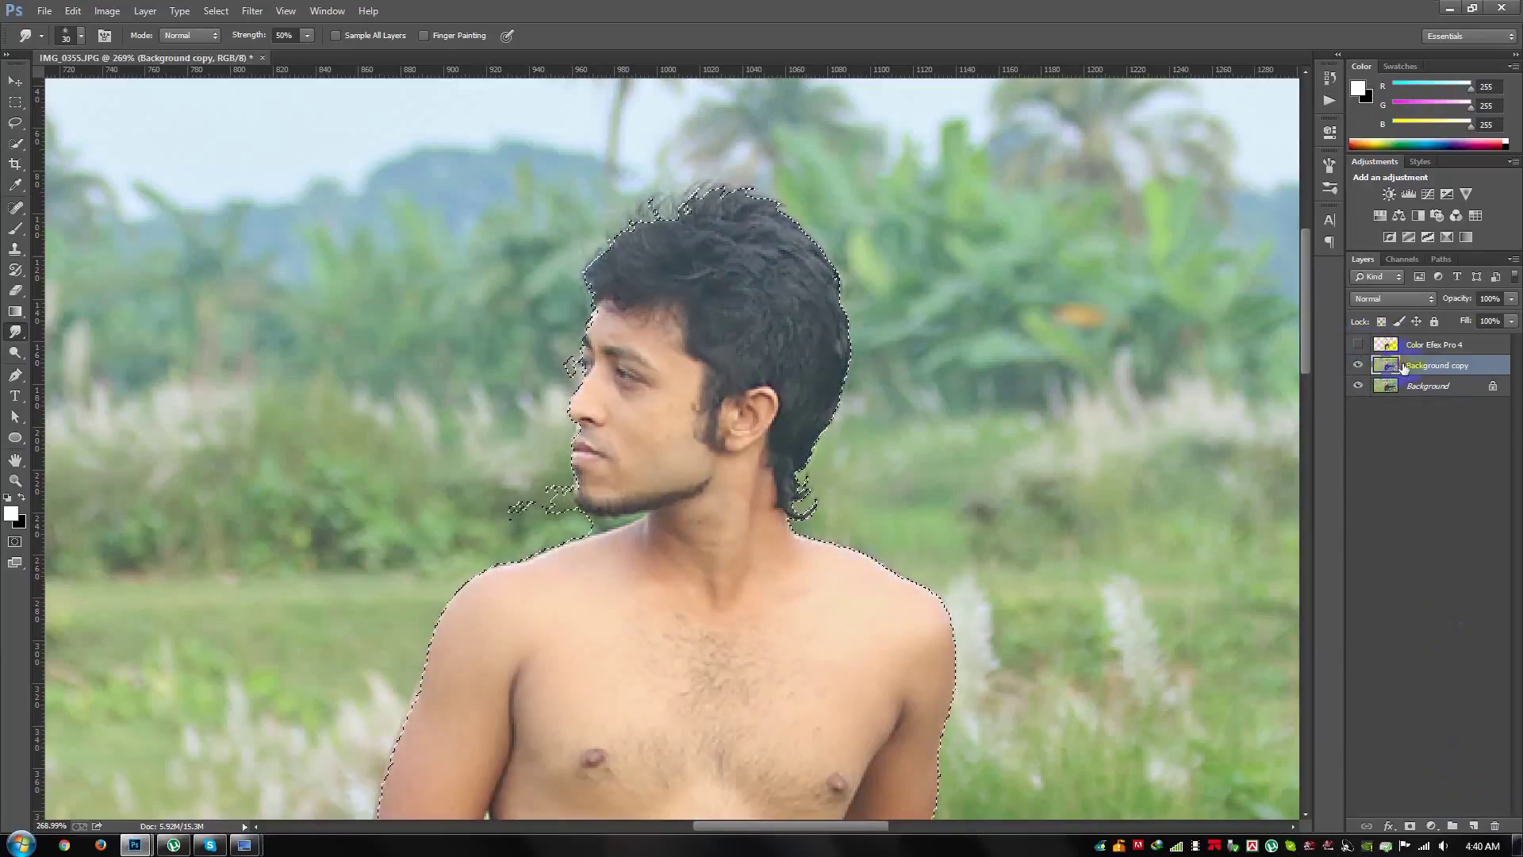
pyautogui.click(1410, 825)
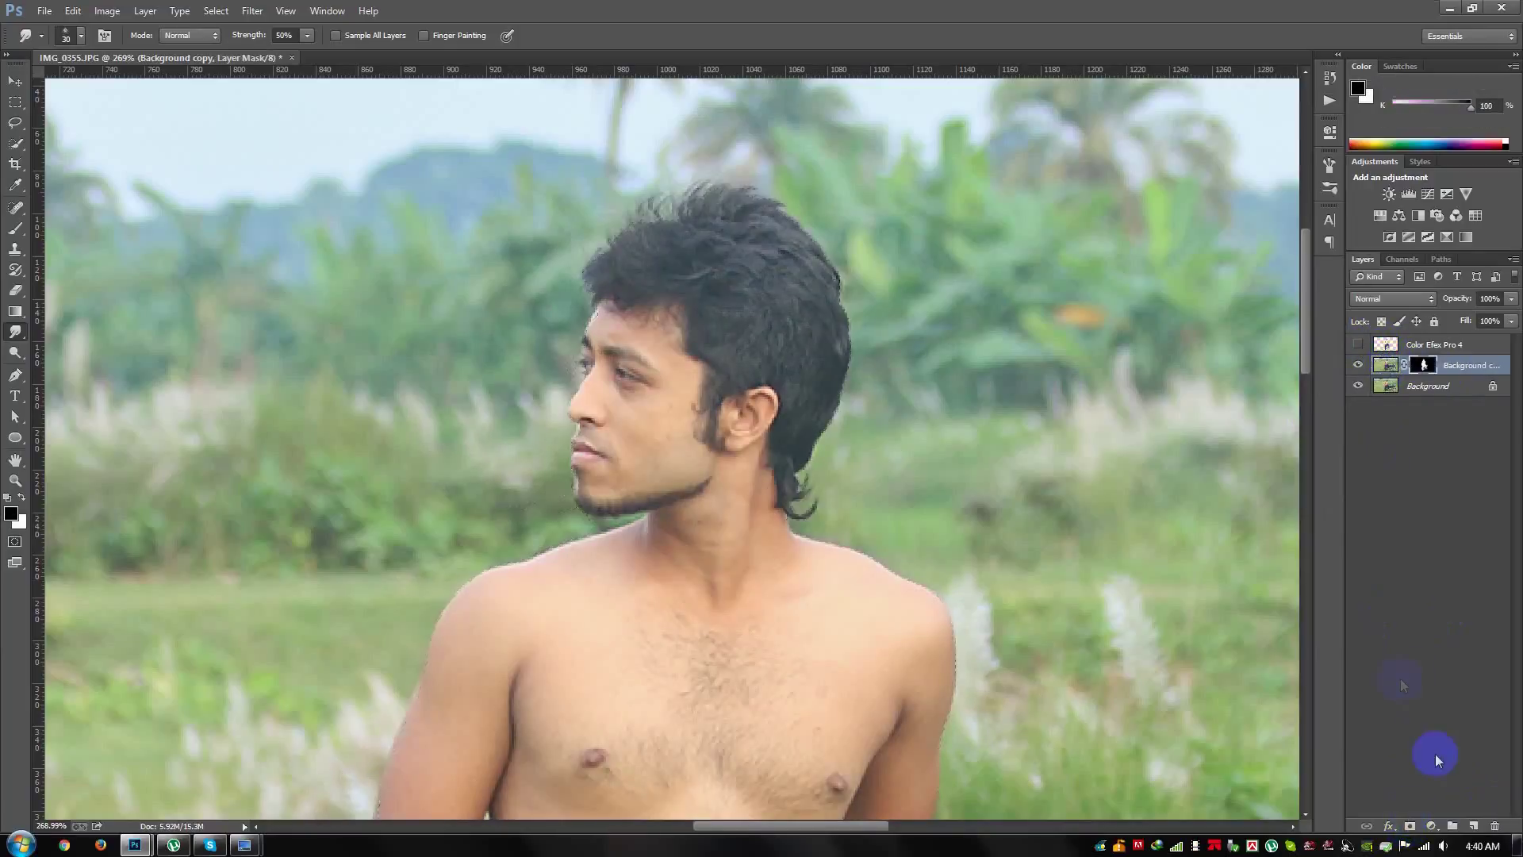
pyautogui.click(1359, 386)
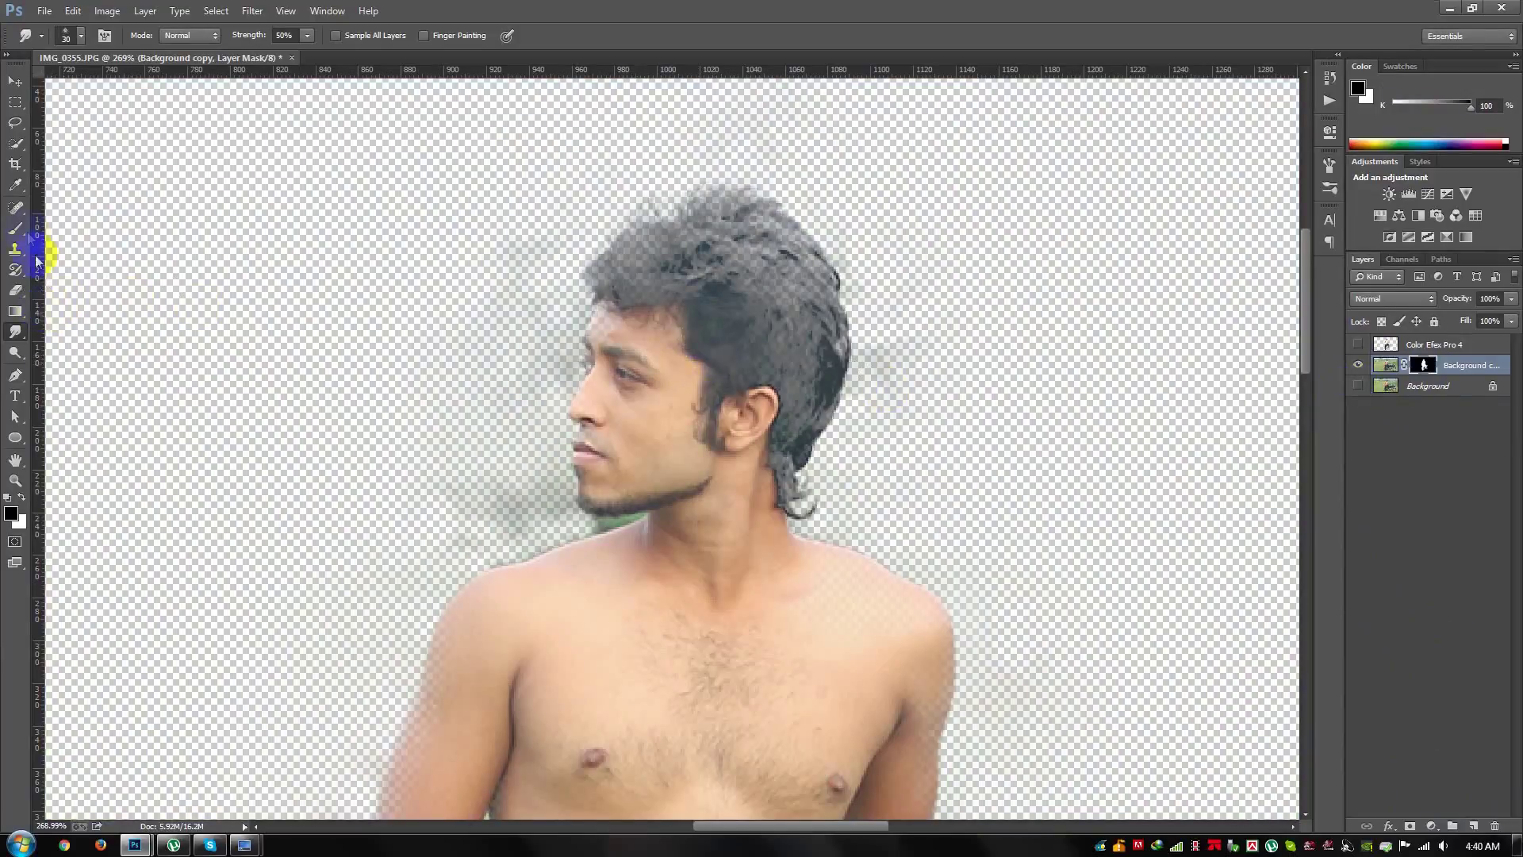
# Step: Paint the hair back onto the Background copy mask with a 40 px white brush
pyautogui.click(15, 228)
pyautogui.click(29, 503)
pyautogui.rightClick(633, 412)
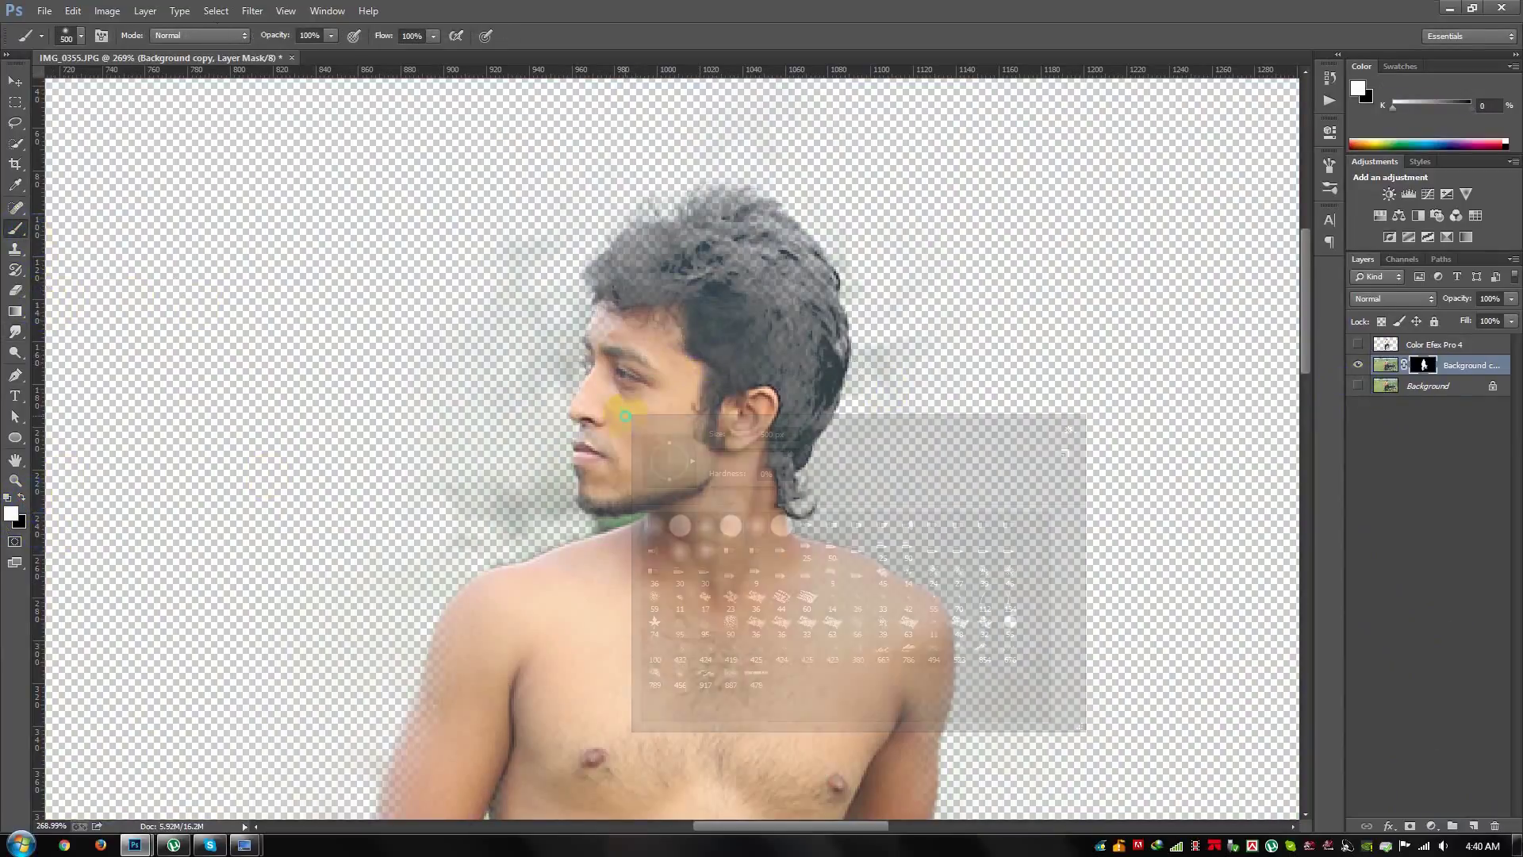
pyautogui.moveTo(782, 454); pyautogui.dragTo(727, 453)
pyautogui.click(21, 497)
pyautogui.click(736, 285)
pyautogui.hotkey('ctrl', 'z')
pyautogui.click(22, 497)
pyautogui.moveTo(725, 292)
pyautogui.mouseDown()
pyautogui.moveTo(681, 265)
pyautogui.moveTo(640, 272)
pyautogui.moveTo(719, 259)
pyautogui.moveTo(762, 289)
pyautogui.moveTo(778, 330)
pyautogui.moveTo(778, 452)
pyautogui.moveTo(806, 319)
pyautogui.moveTo(745, 245)
pyautogui.moveTo(623, 261)
pyautogui.moveTo(703, 249)
pyautogui.mouseUp()
pyautogui.moveTo(795, 297); pyautogui.dragTo(786, 287)
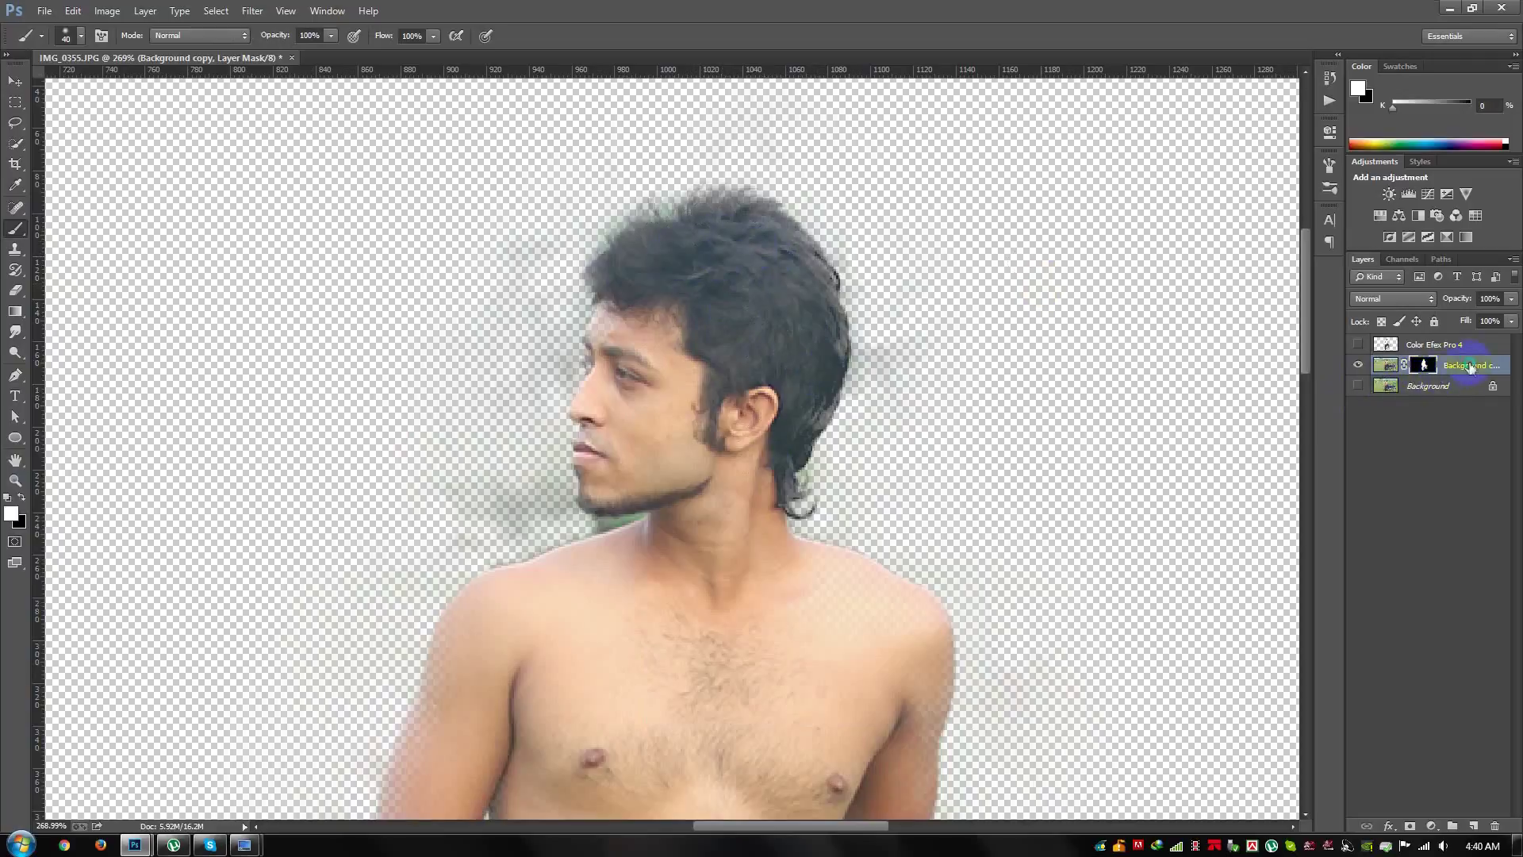
# Step: Convert Background copy to a Smart Object and select it with the visible Color Efex Pro 4 layer
pyautogui.rightClick(1470, 366)
pyautogui.click(1359, 351)
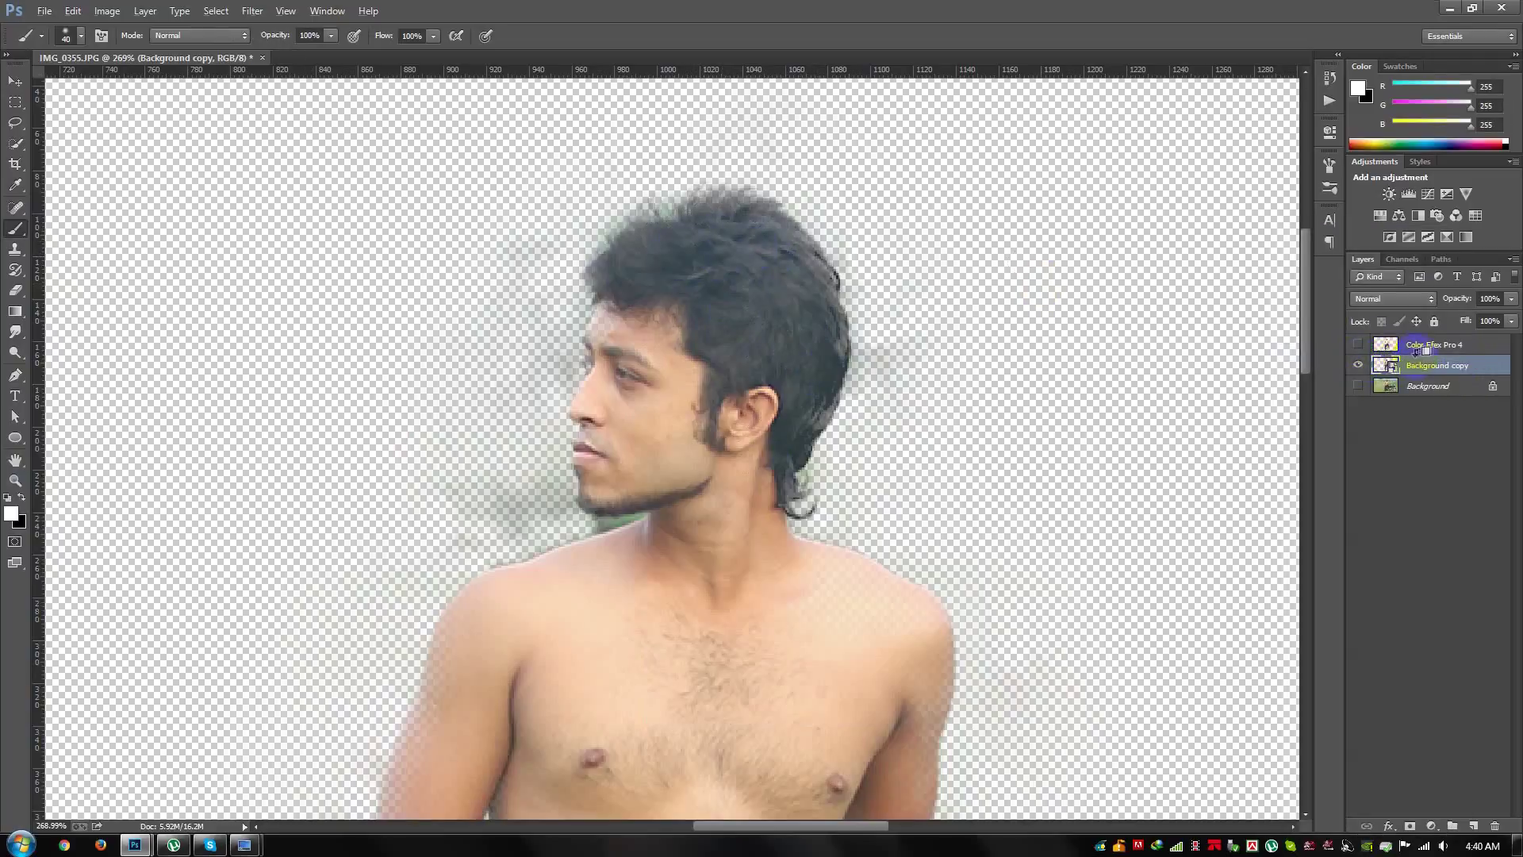
pyautogui.click(1358, 347)
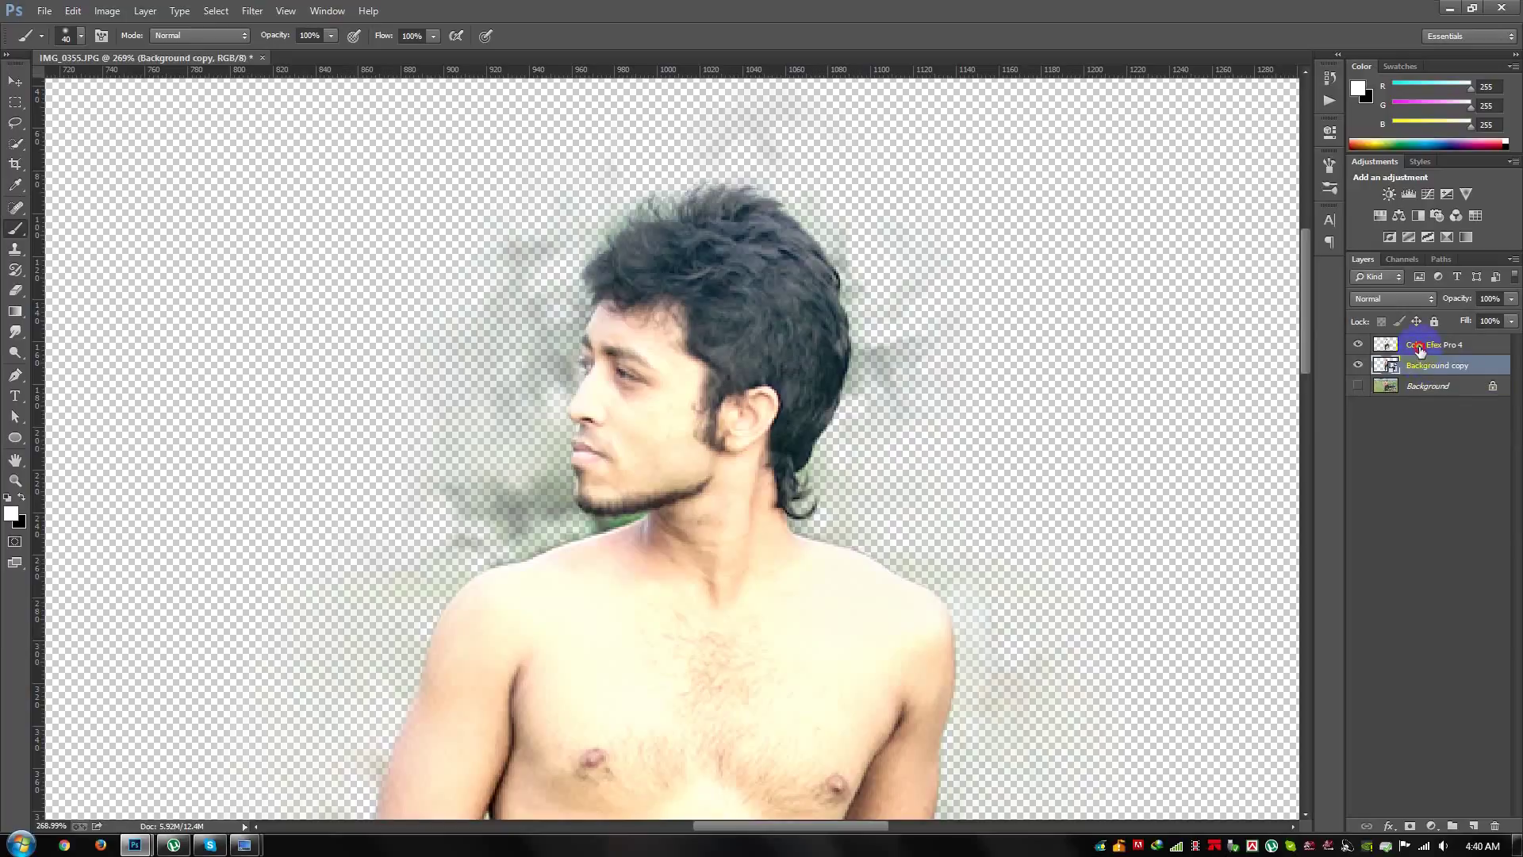
pyautogui.keyDown('shift'); pyautogui.click(1420, 349); pyautogui.keyUp('shift')
pyautogui.rightClick(1420, 351)
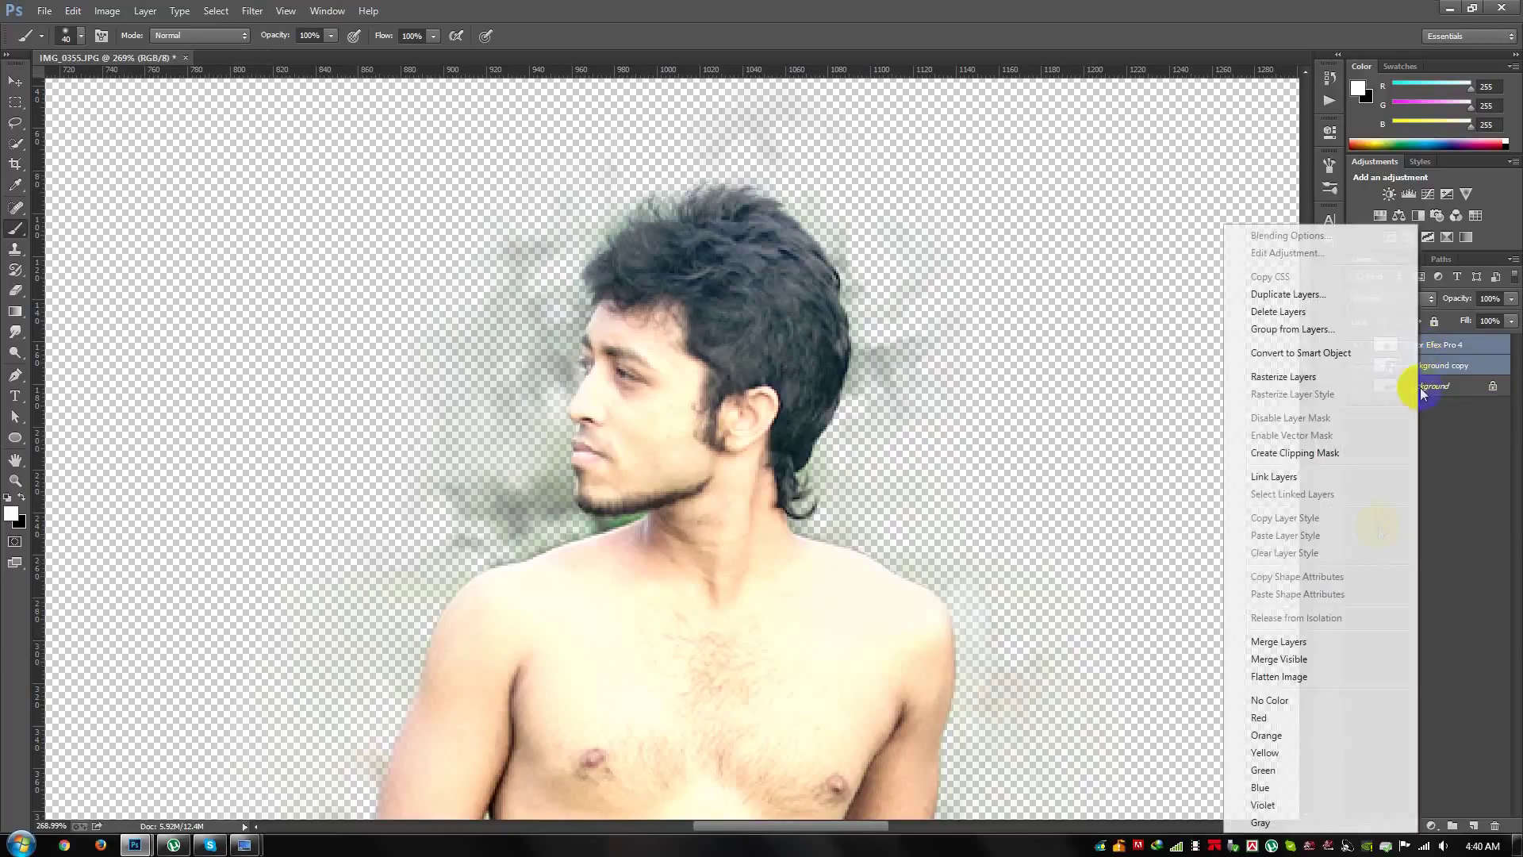
# Step: Merge the two layers, show Background, and smudge the top hair upward into a crest
pyautogui.click(1288, 639)
pyautogui.click(1361, 366)
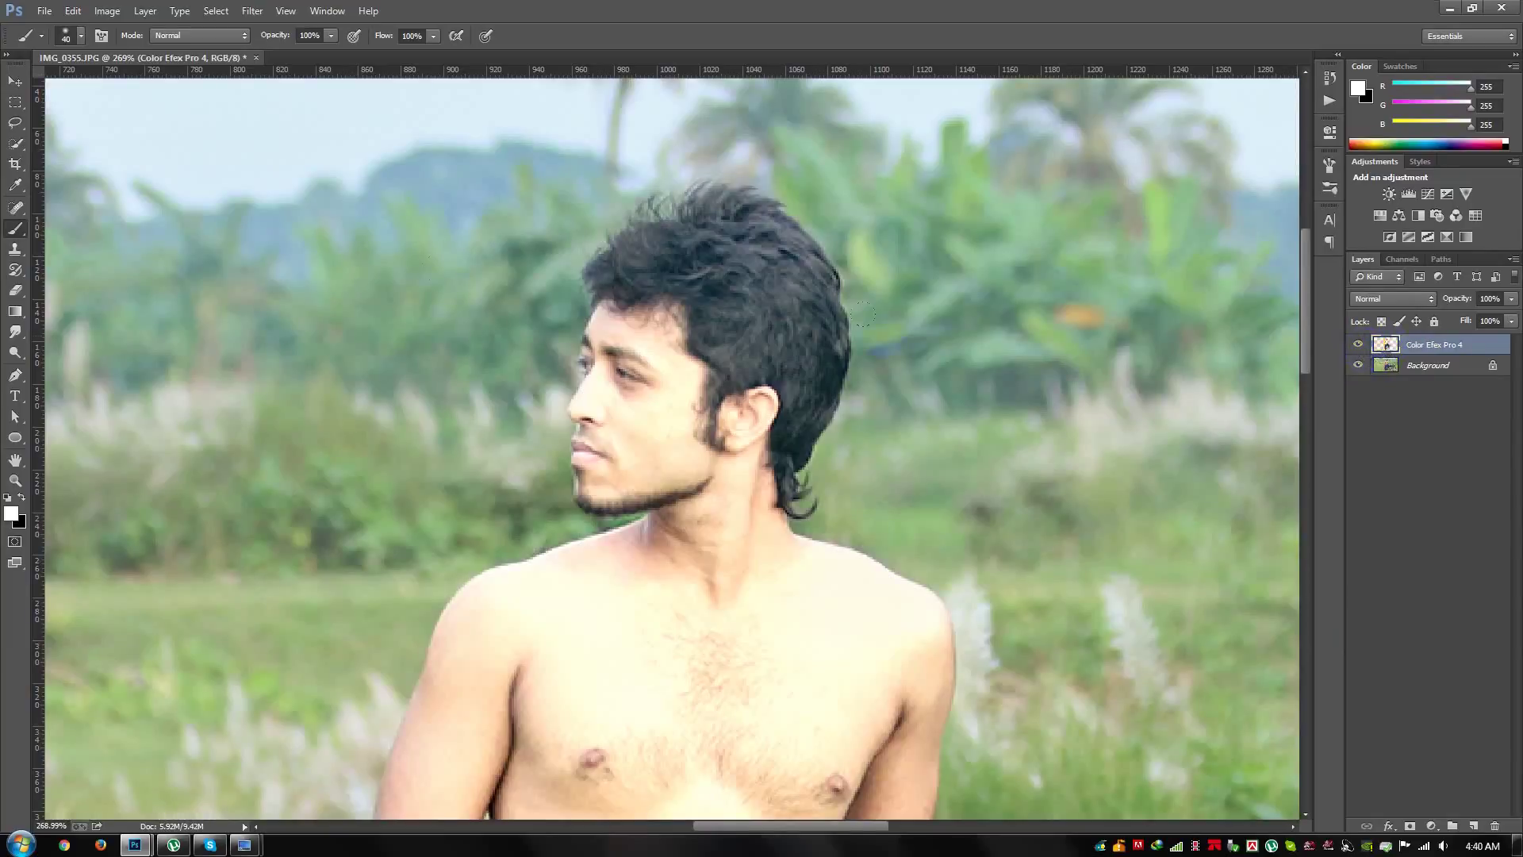
pyautogui.rightClick(20, 335)
pyautogui.click(79, 365)
pyautogui.rightClick(279, 326)
pyautogui.click(607, 250)
pyautogui.moveTo(591, 254)
pyautogui.mouseDown()
pyautogui.moveTo(567, 198)
pyautogui.moveTo(615, 207)
pyautogui.moveTo(591, 213)
pyautogui.moveTo(579, 191)
pyautogui.moveTo(627, 171)
pyautogui.mouseUp()
pyautogui.moveTo(675, 216)
pyautogui.mouseDown()
pyautogui.moveTo(639, 159)
pyautogui.moveTo(675, 155)
pyautogui.mouseUp()
pyautogui.moveTo(626, 208); pyautogui.dragTo(611, 158)
pyautogui.moveTo(698, 208)
pyautogui.mouseDown()
pyautogui.moveTo(723, 163)
pyautogui.moveTo(742, 163)
pyautogui.mouseUp()
# Step: Push the crest's left side outward and lift it further up and to the right
pyautogui.moveTo(654, 274)
pyautogui.mouseDown()
pyautogui.moveTo(555, 270)
pyautogui.moveTo(524, 234)
pyautogui.mouseUp()
pyautogui.moveTo(595, 274); pyautogui.dragTo(523, 214)
pyautogui.moveTo(722, 218)
pyautogui.mouseDown()
pyautogui.moveTo(738, 159)
pyautogui.moveTo(795, 161)
pyautogui.mouseUp()
pyautogui.moveTo(781, 226)
pyautogui.mouseDown()
pyautogui.moveTo(821, 147)
pyautogui.moveTo(825, 195)
pyautogui.moveTo(833, 159)
pyautogui.mouseUp()
pyautogui.moveTo(763, 198); pyautogui.dragTo(742, 127)
pyautogui.moveTo(714, 202)
pyautogui.mouseDown()
pyautogui.moveTo(690, 107)
pyautogui.moveTo(670, 159)
pyautogui.mouseUp()
pyautogui.moveTo(761, 179); pyautogui.dragTo(793, 127)
pyautogui.scroll(-5, 816, 212)
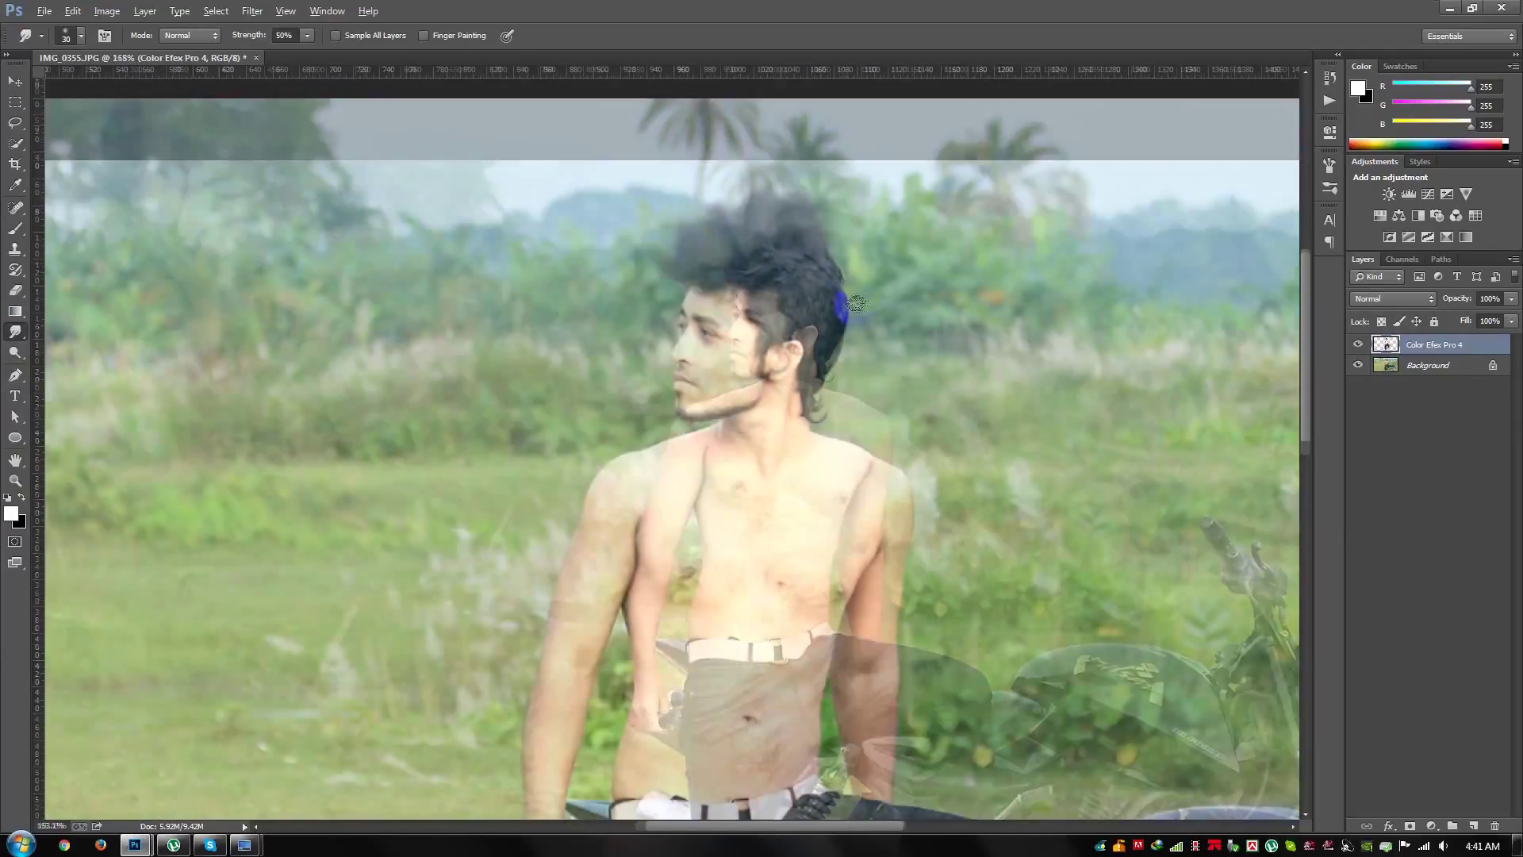
pyautogui.scroll(2, 864, 313)
pyautogui.scroll(2, 742, 242)
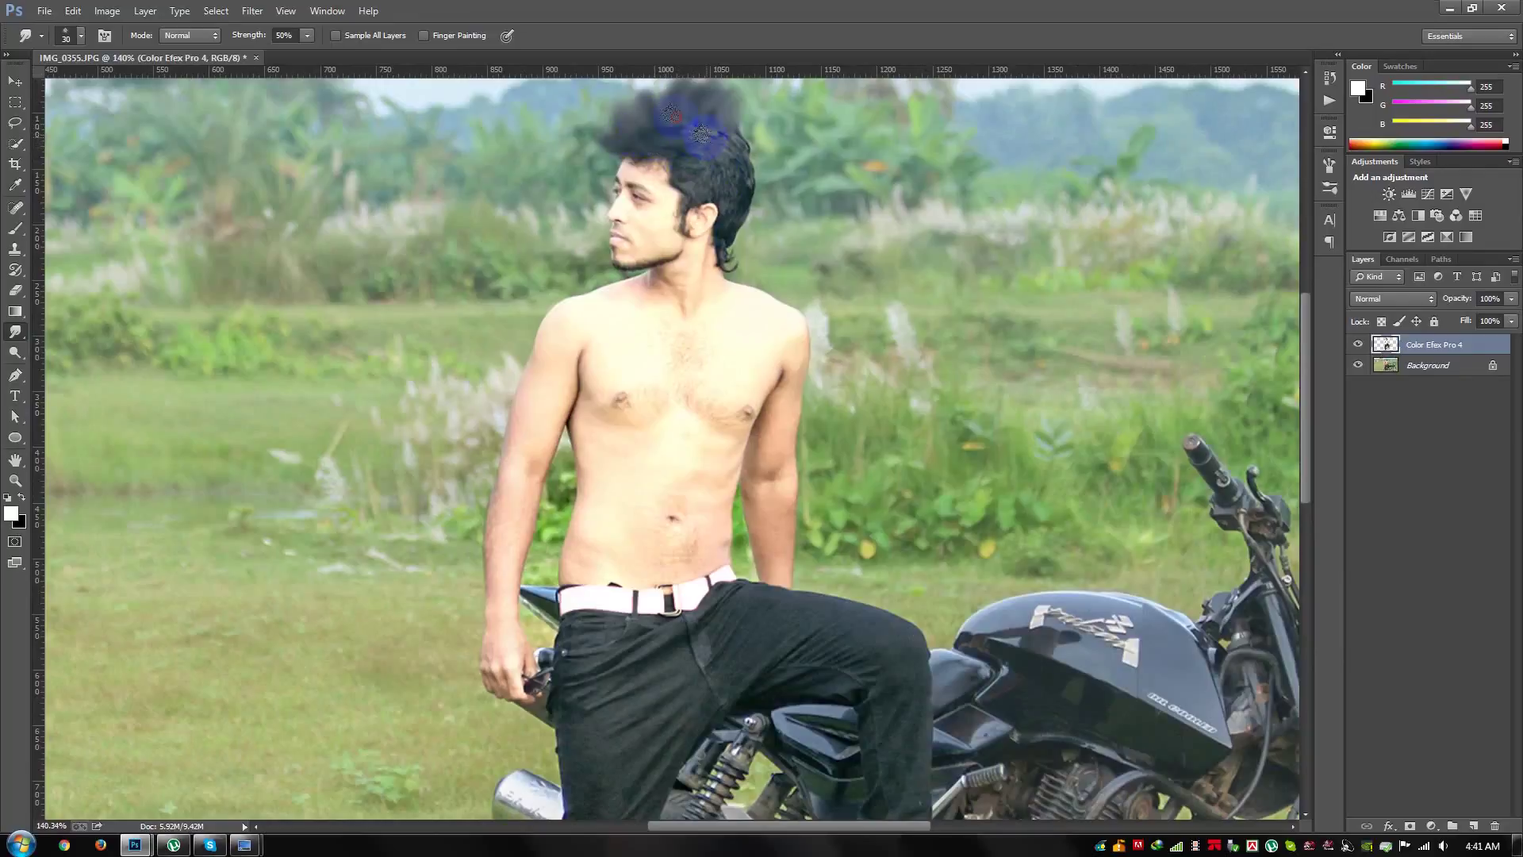
# Step: Smudge the crest top and pull hair strands up behind the ear and right side
pyautogui.moveTo(652, 92); pyautogui.dragTo(648, 116)
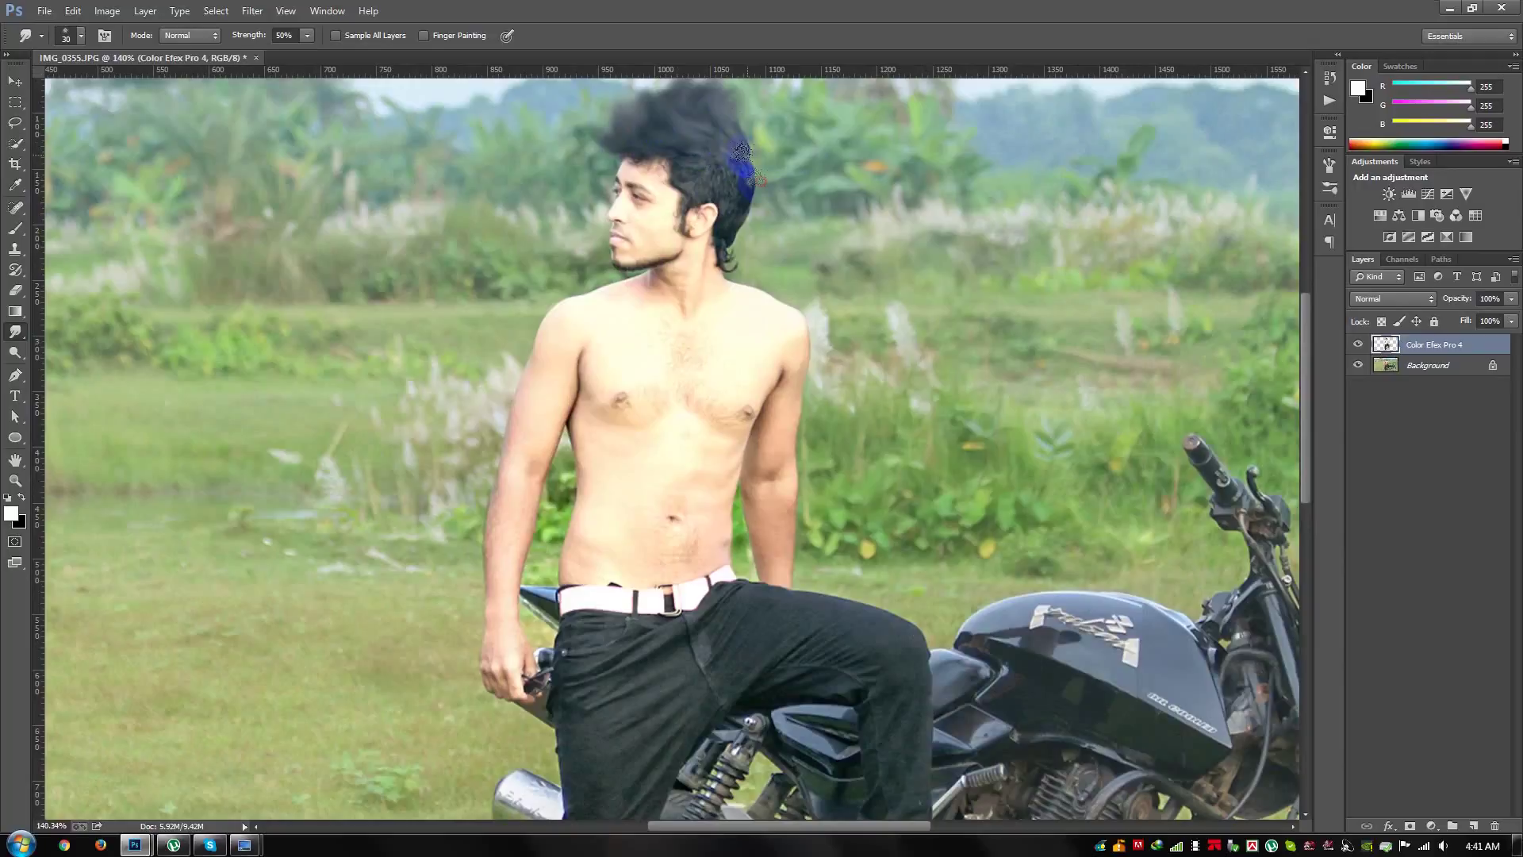
pyautogui.moveTo(742, 244)
pyautogui.mouseDown()
pyautogui.moveTo(721, 245)
pyautogui.moveTo(724, 282)
pyautogui.moveTo(738, 187)
pyautogui.moveTo(739, 250)
pyautogui.moveTo(761, 278)
pyautogui.moveTo(724, 239)
pyautogui.moveTo(742, 270)
pyautogui.moveTo(754, 262)
pyautogui.moveTo(738, 153)
pyautogui.moveTo(741, 221)
pyautogui.moveTo(718, 158)
pyautogui.mouseUp()
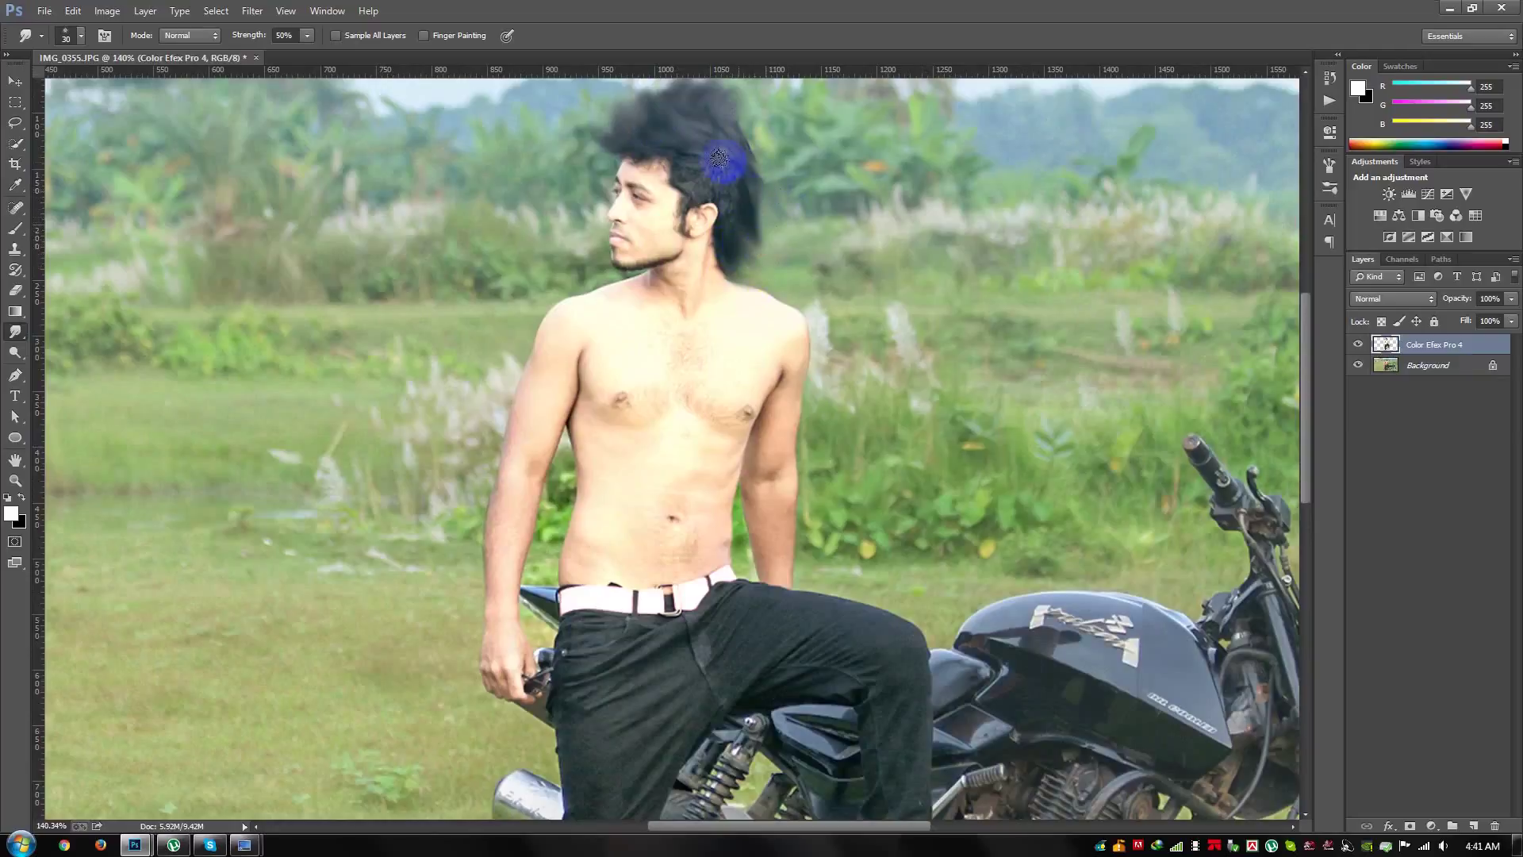
pyautogui.moveTo(756, 222)
pyautogui.mouseDown()
pyautogui.moveTo(761, 253)
pyautogui.moveTo(707, 164)
pyautogui.moveTo(645, 137)
pyautogui.moveTo(699, 175)
pyautogui.moveTo(587, 108)
pyautogui.moveTo(680, 158)
pyautogui.mouseUp()
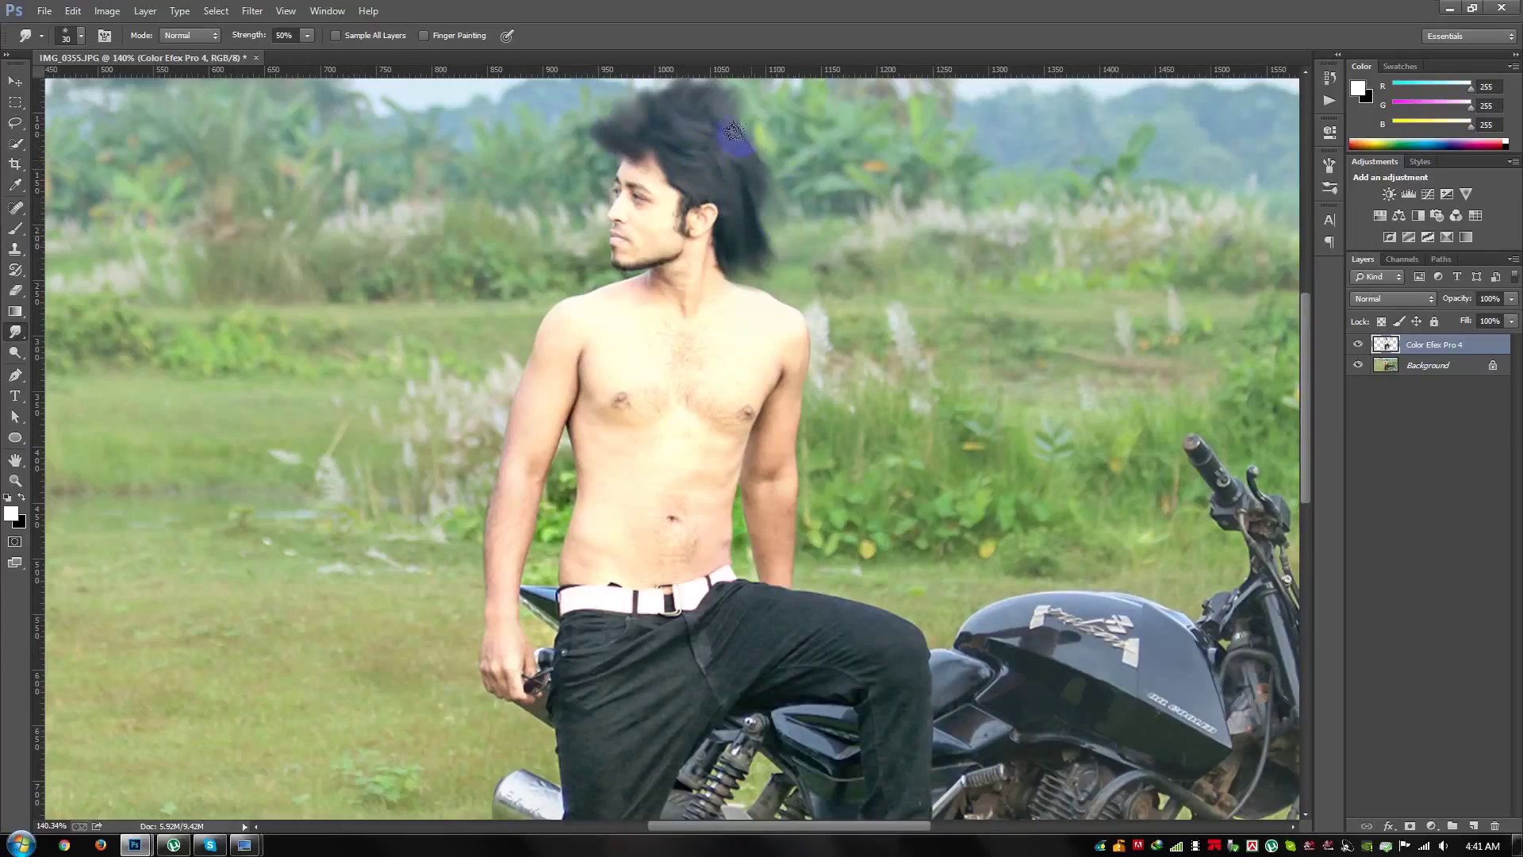
pyautogui.scroll(-2, 777, 156)
pyautogui.scroll(-3, 803, 263)
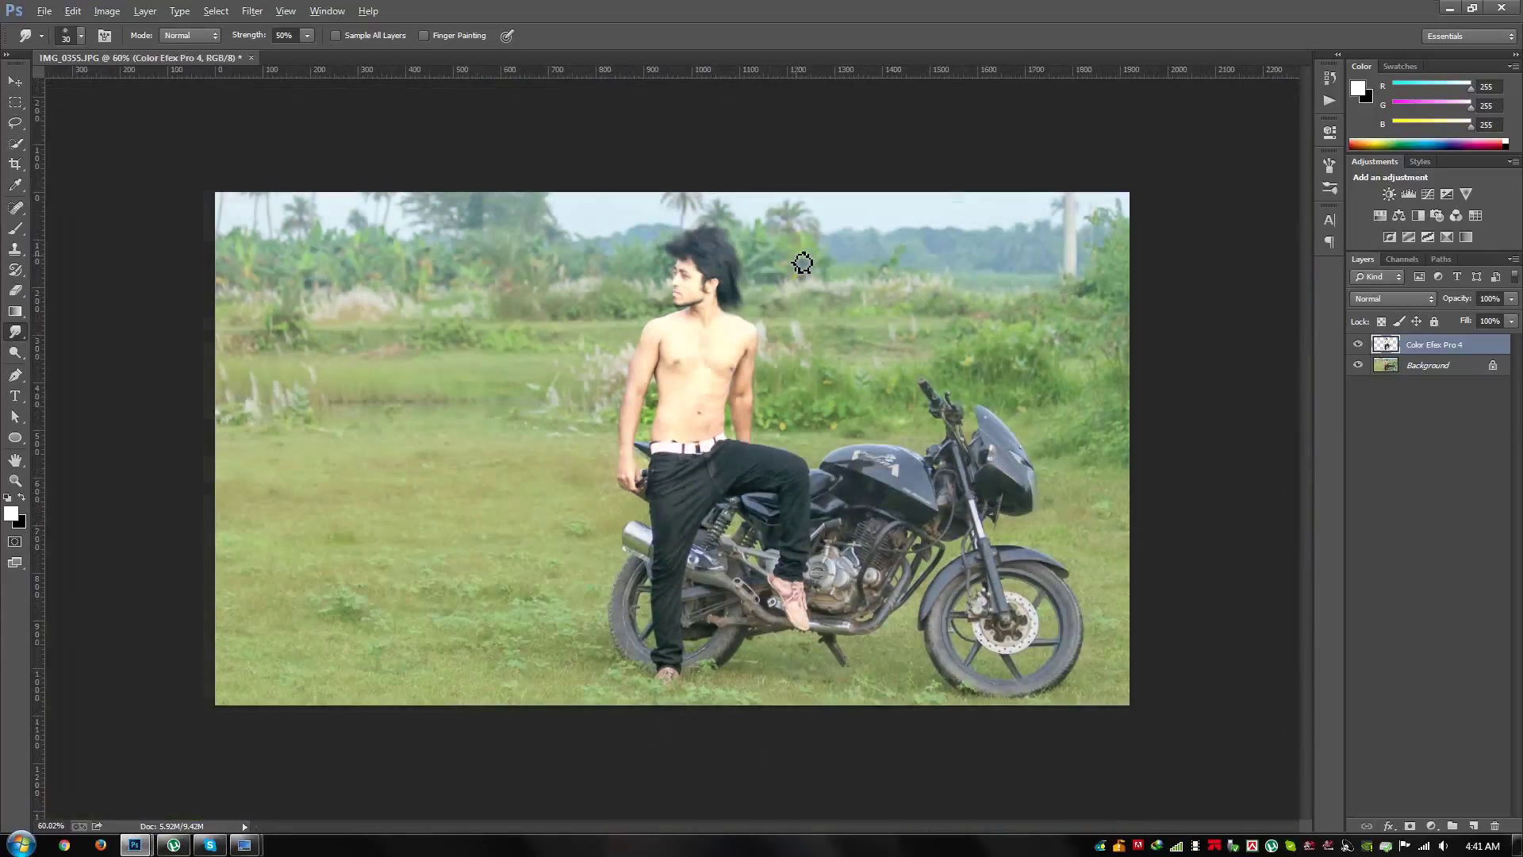
pyautogui.scroll(2, 787, 254)
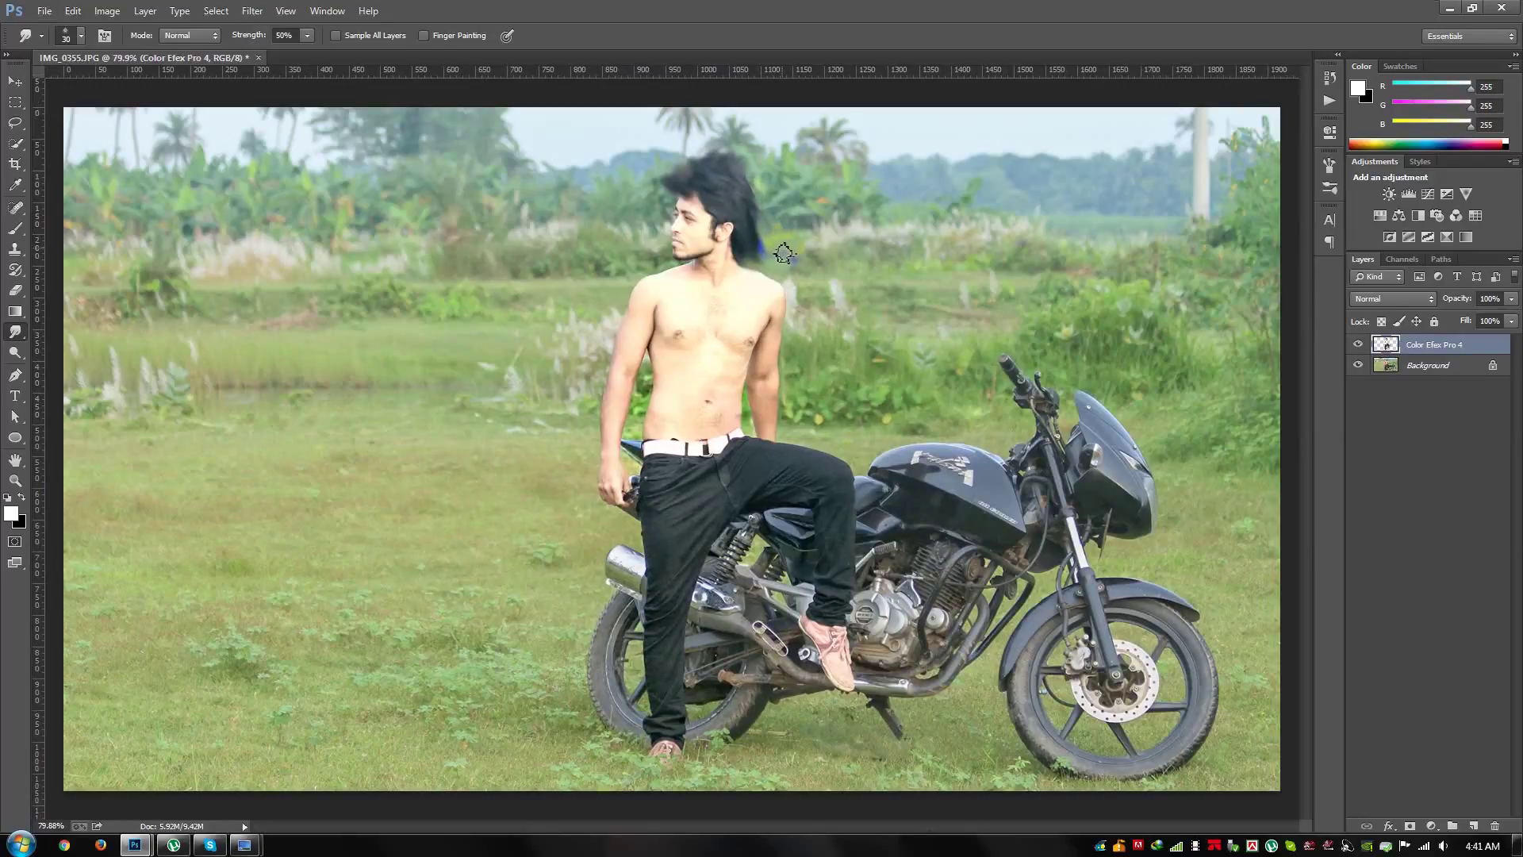
pyautogui.scroll(2, 781, 254)
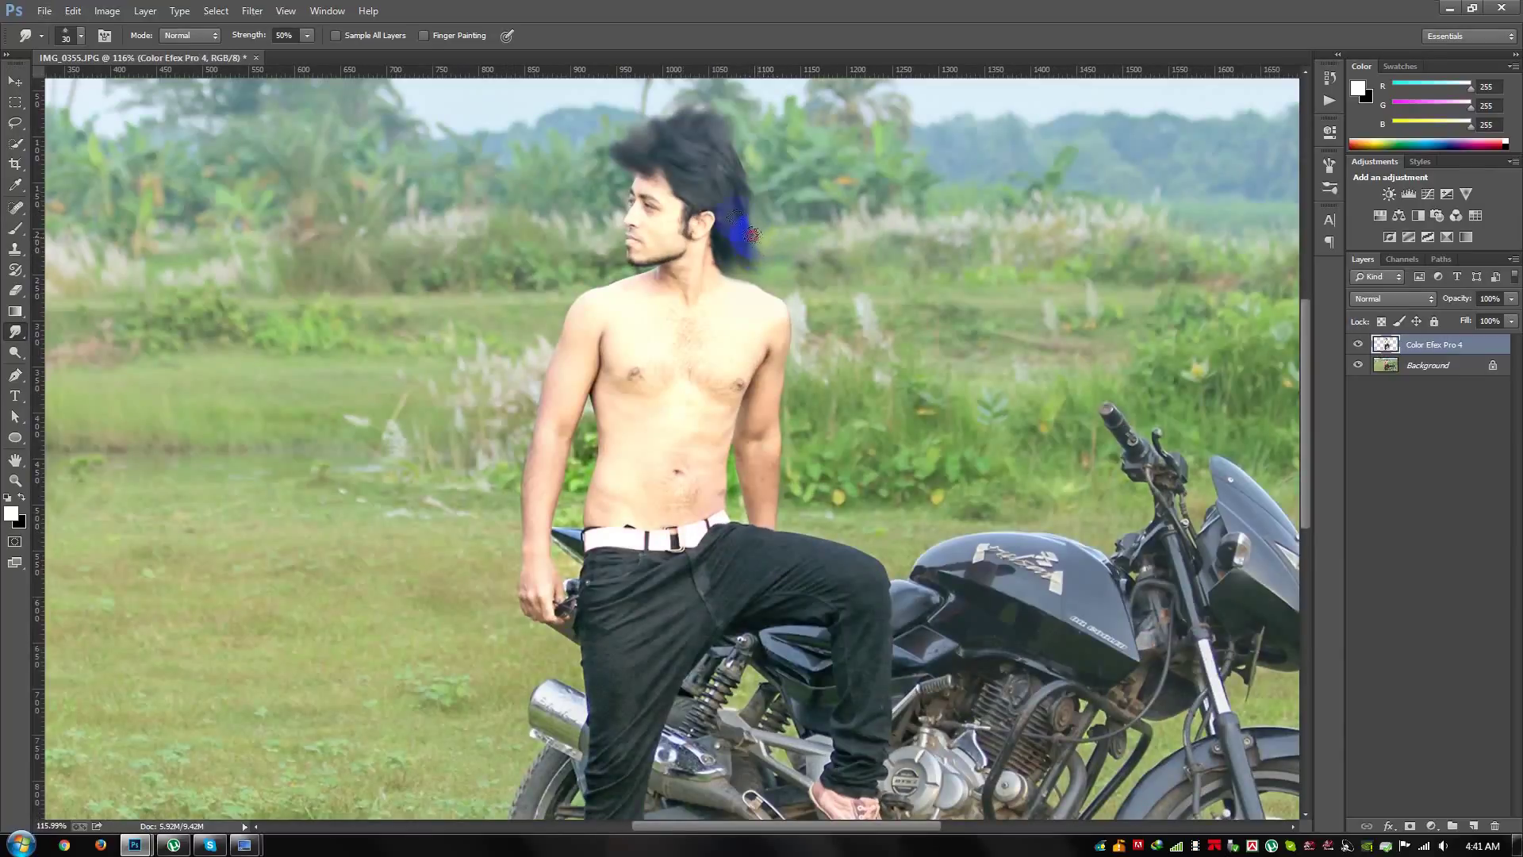
pyautogui.moveTo(752, 259)
pyautogui.mouseDown()
pyautogui.moveTo(725, 231)
pyautogui.moveTo(732, 161)
pyautogui.mouseUp()
pyautogui.scroll(-4, 756, 185)
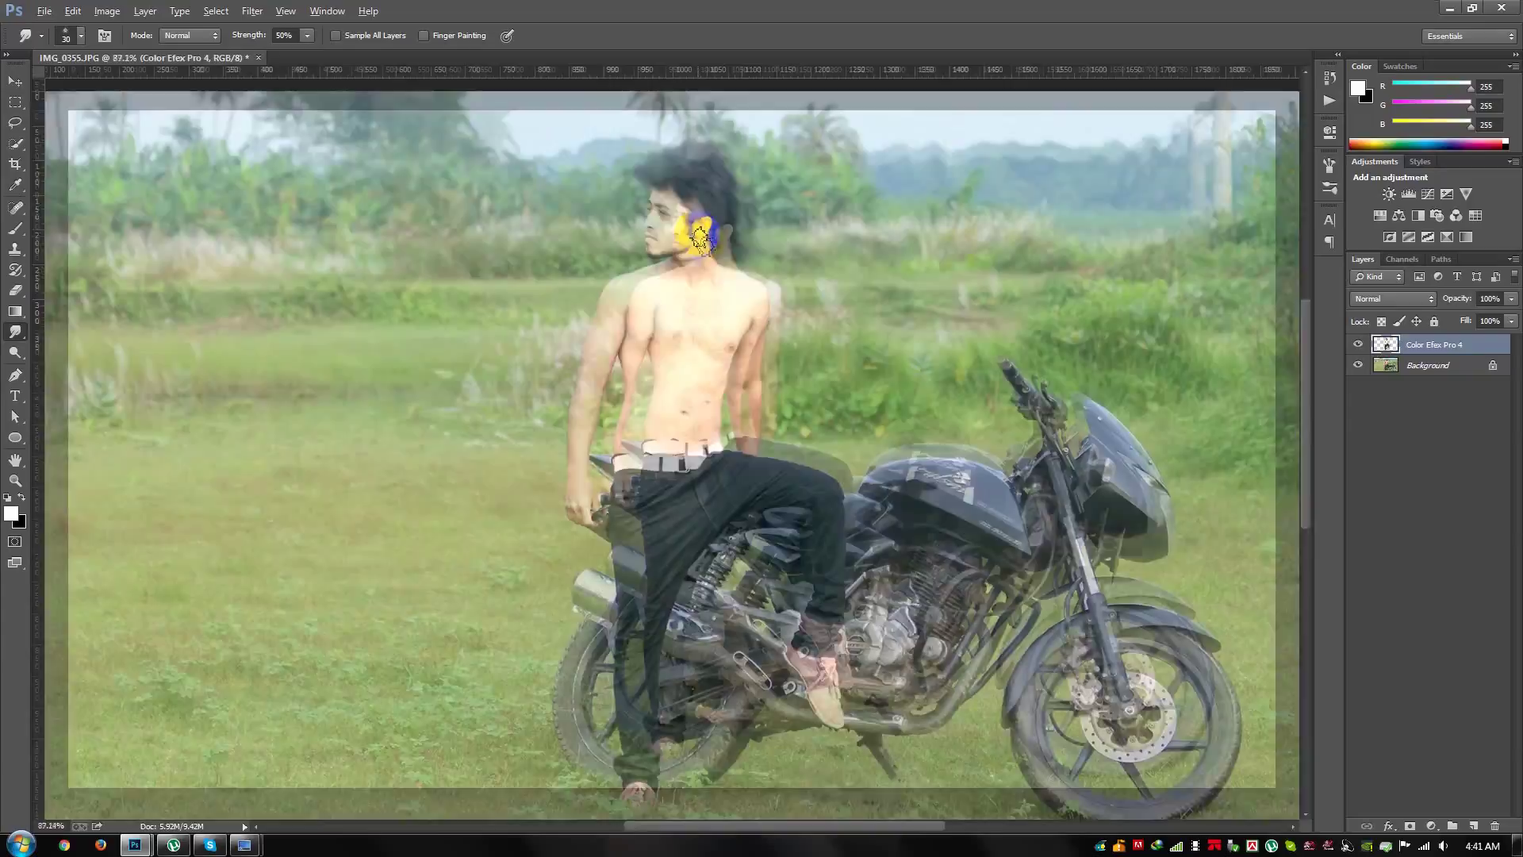
pyautogui.scroll(1, 681, 470)
# Step: Select the Background layer and launch Filter > Nik Collection > Color Efex Pro 4
pyautogui.click(14, 82)
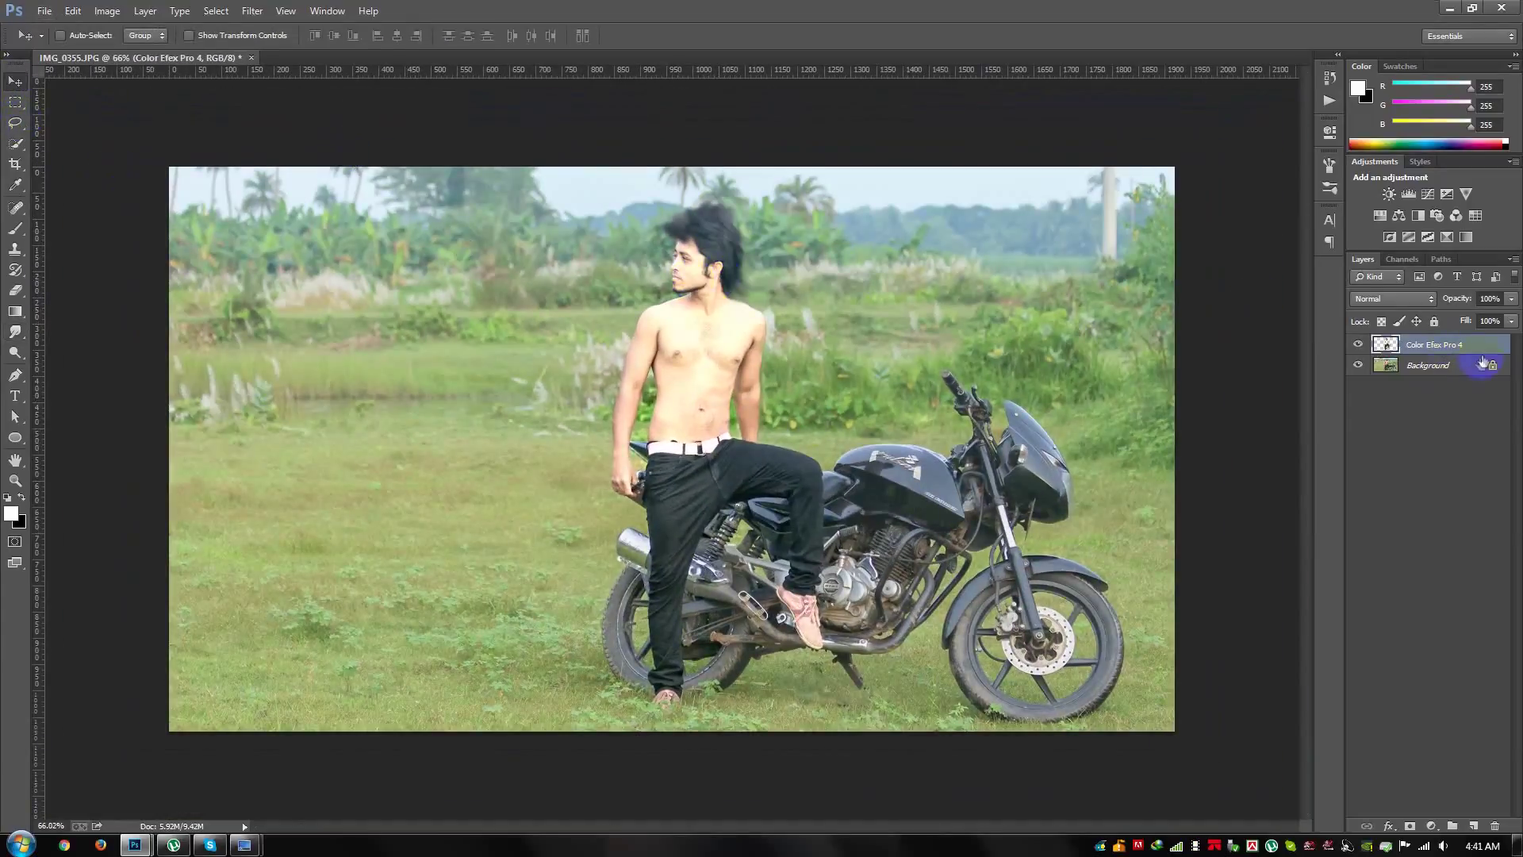
pyautogui.click(1426, 366)
pyautogui.click(394, 139)
pyautogui.click(253, 10)
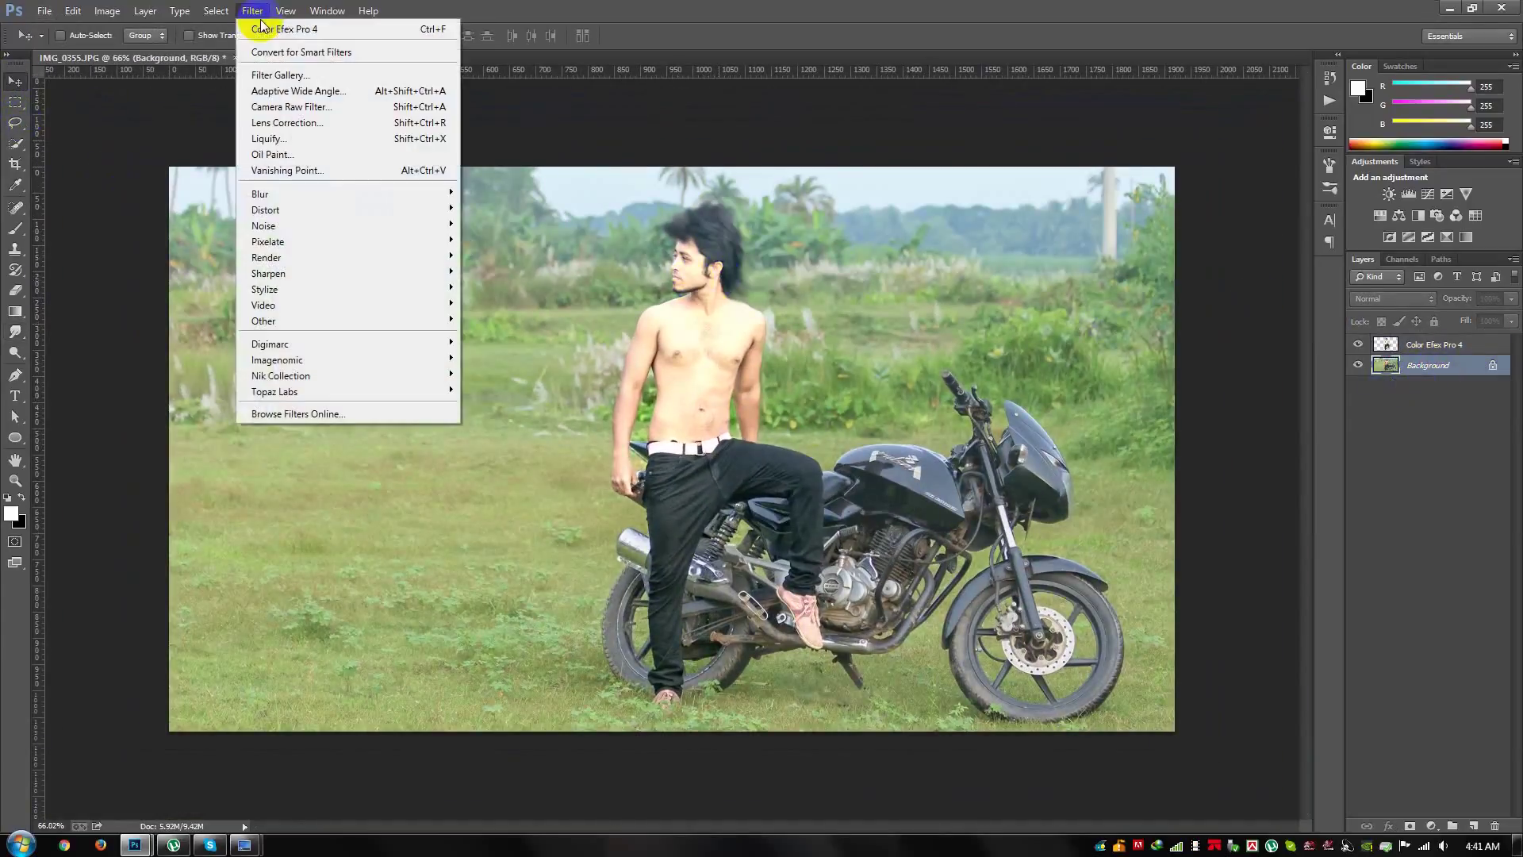
pyautogui.moveTo(281, 374)
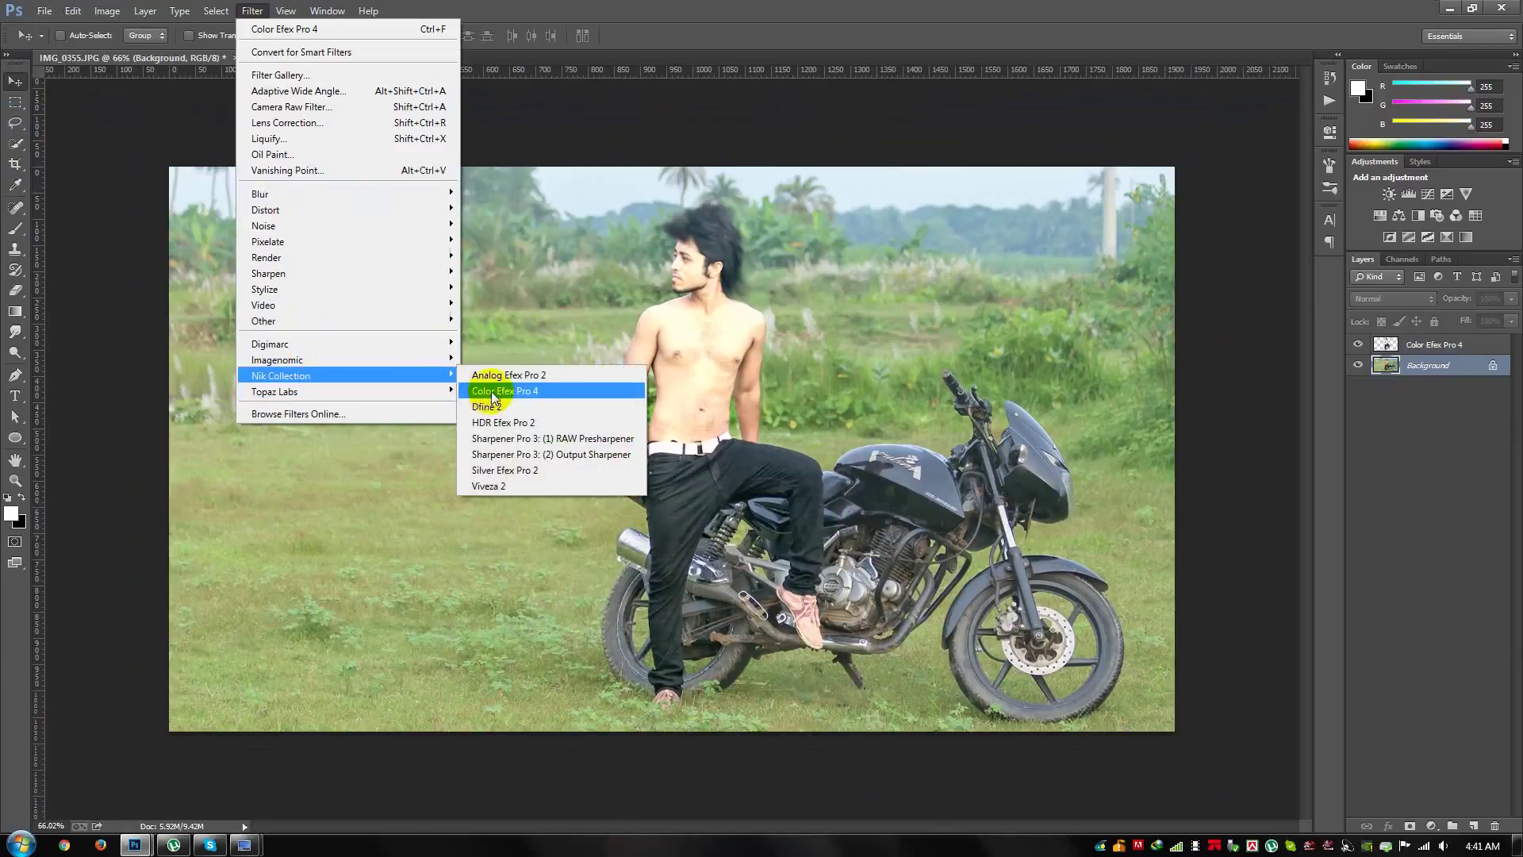
pyautogui.click(501, 392)
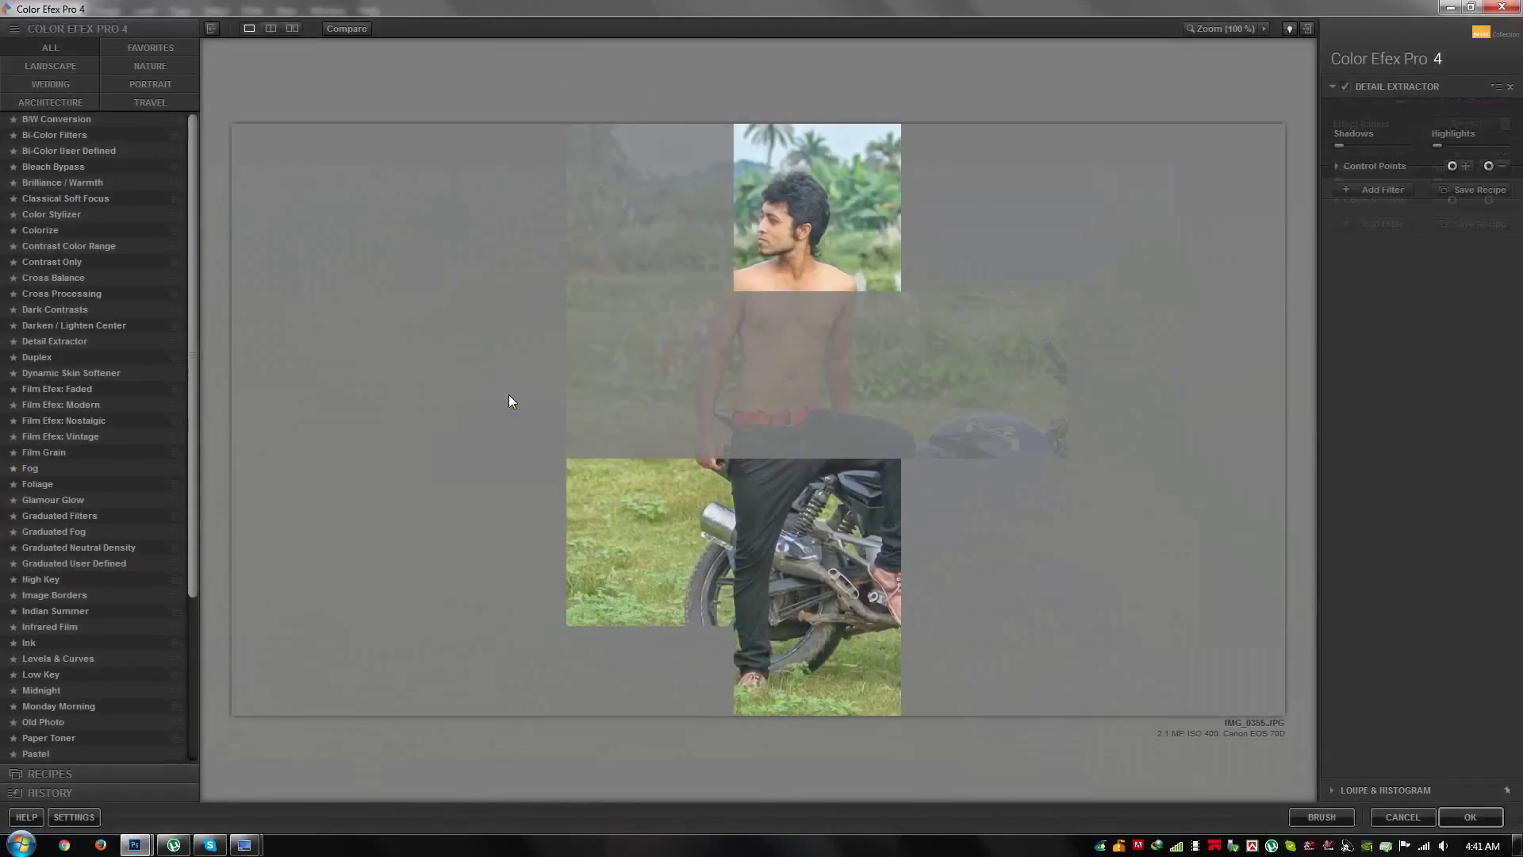
# Step: Raise Detail Extractor to 27%, add Foliage at 60% and Indian Summer, and apply
pyautogui.moveTo(1388, 127); pyautogui.dragTo(1480, 131)
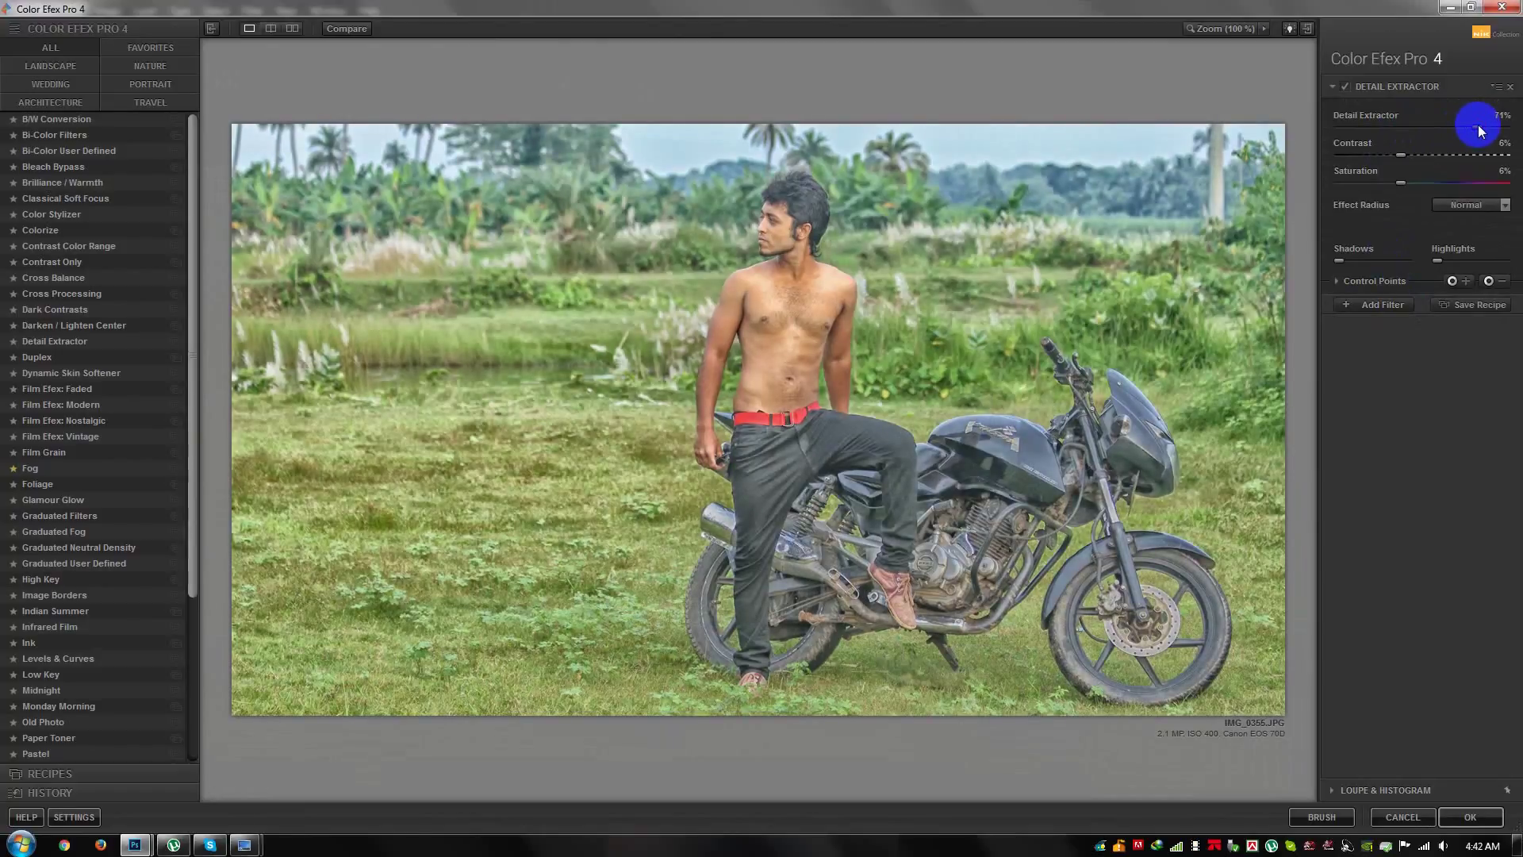
pyautogui.click(1349, 307)
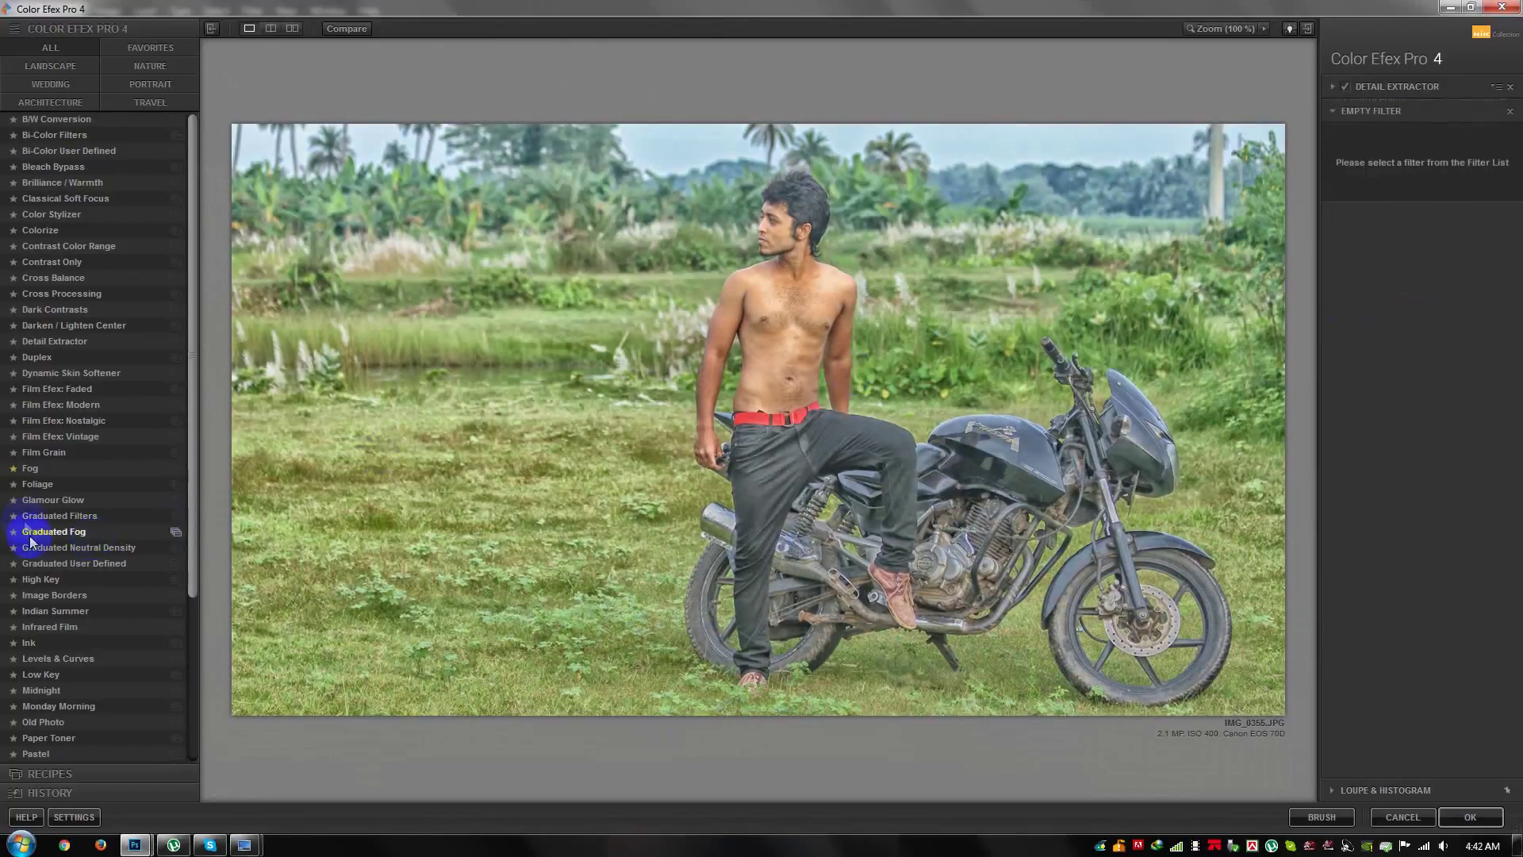
pyautogui.click(36, 485)
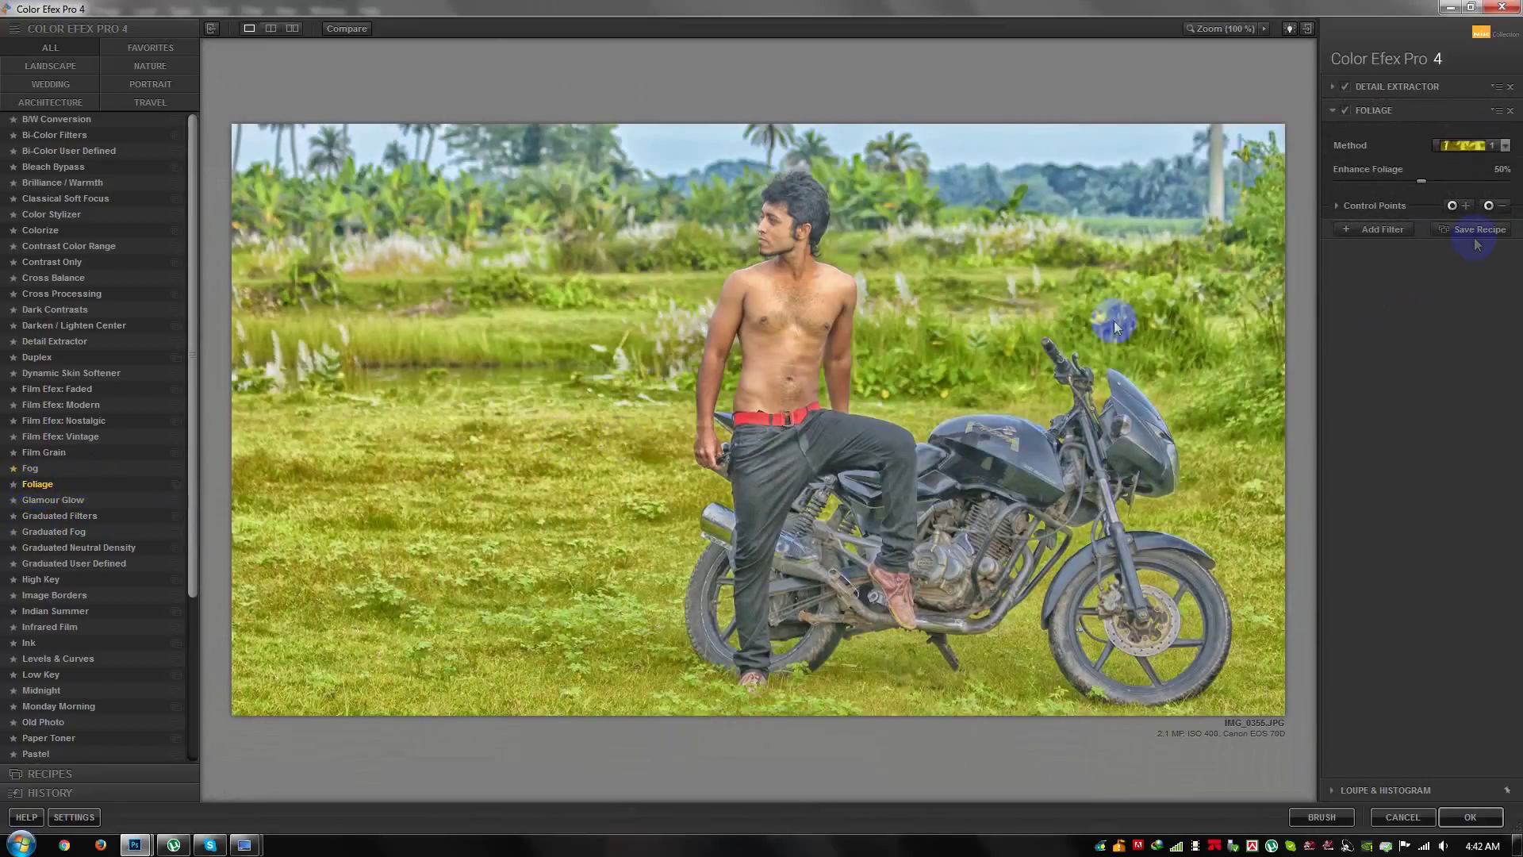
pyautogui.moveTo(1446, 184); pyautogui.dragTo(1483, 183)
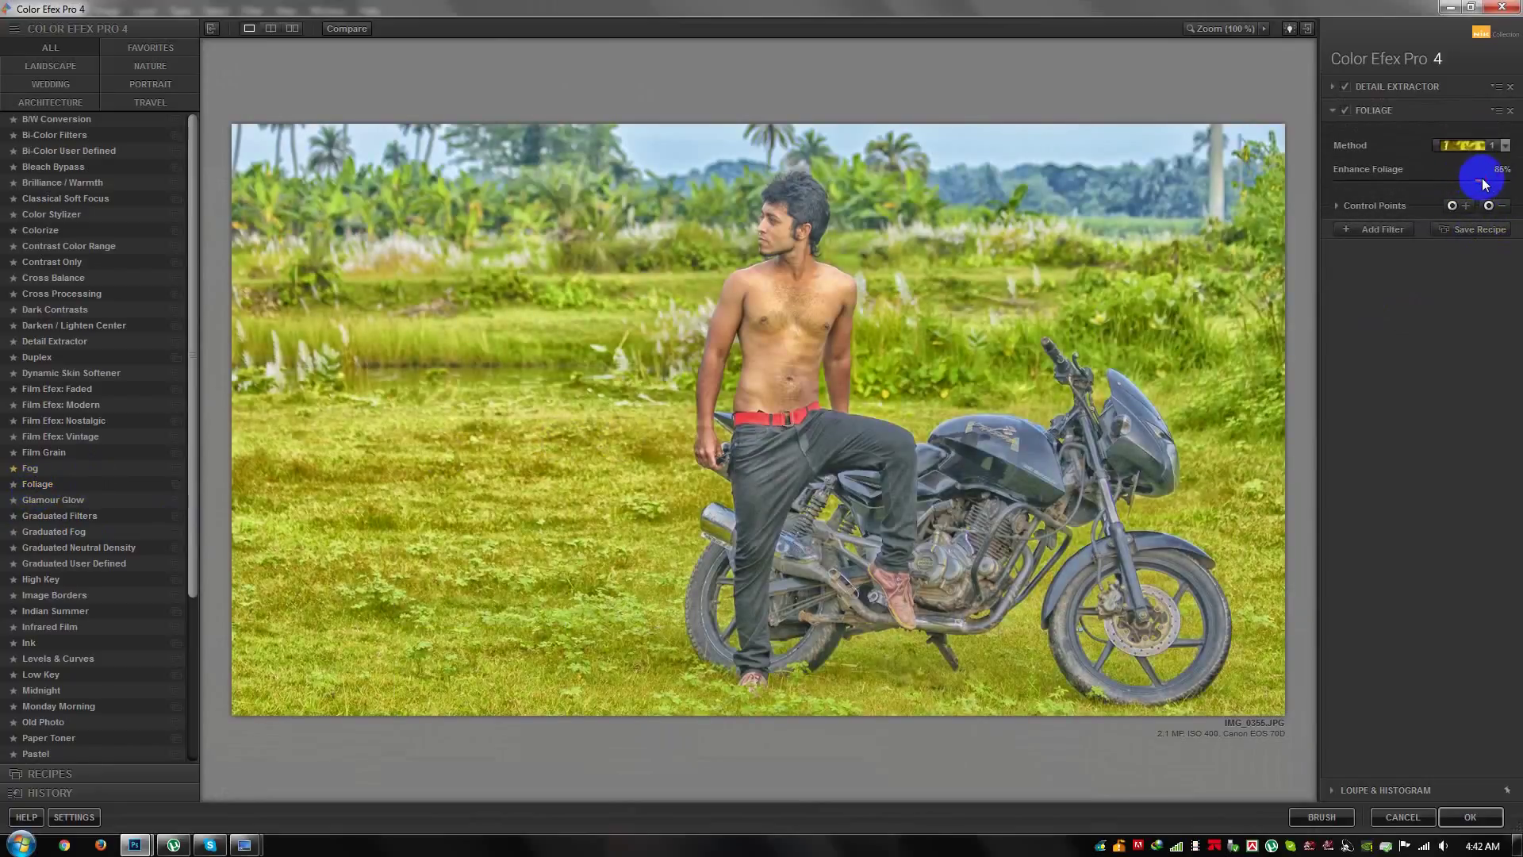
pyautogui.click(1373, 230)
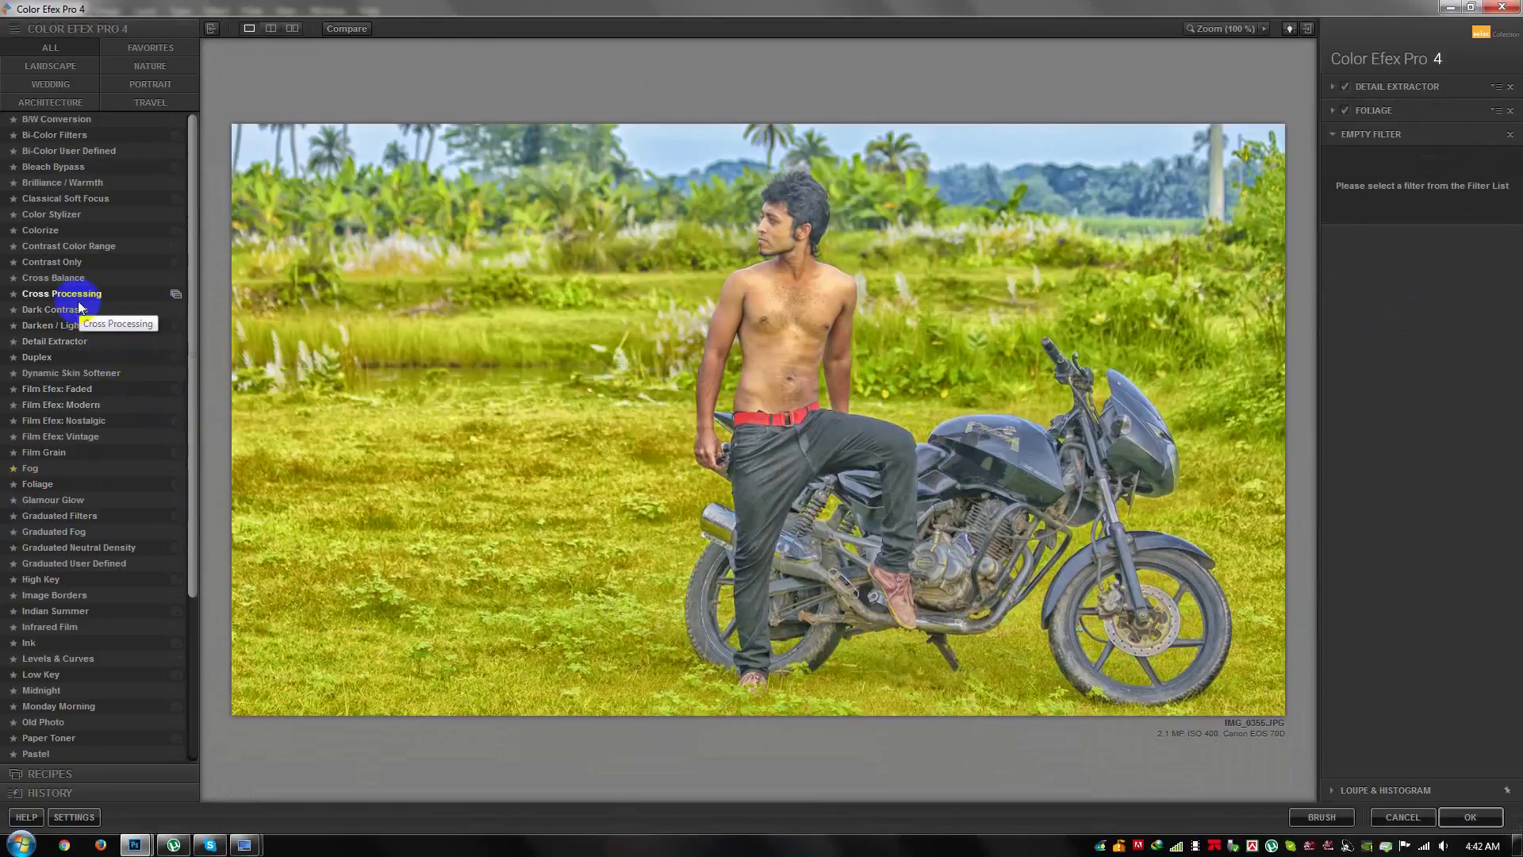
pyautogui.click(57, 615)
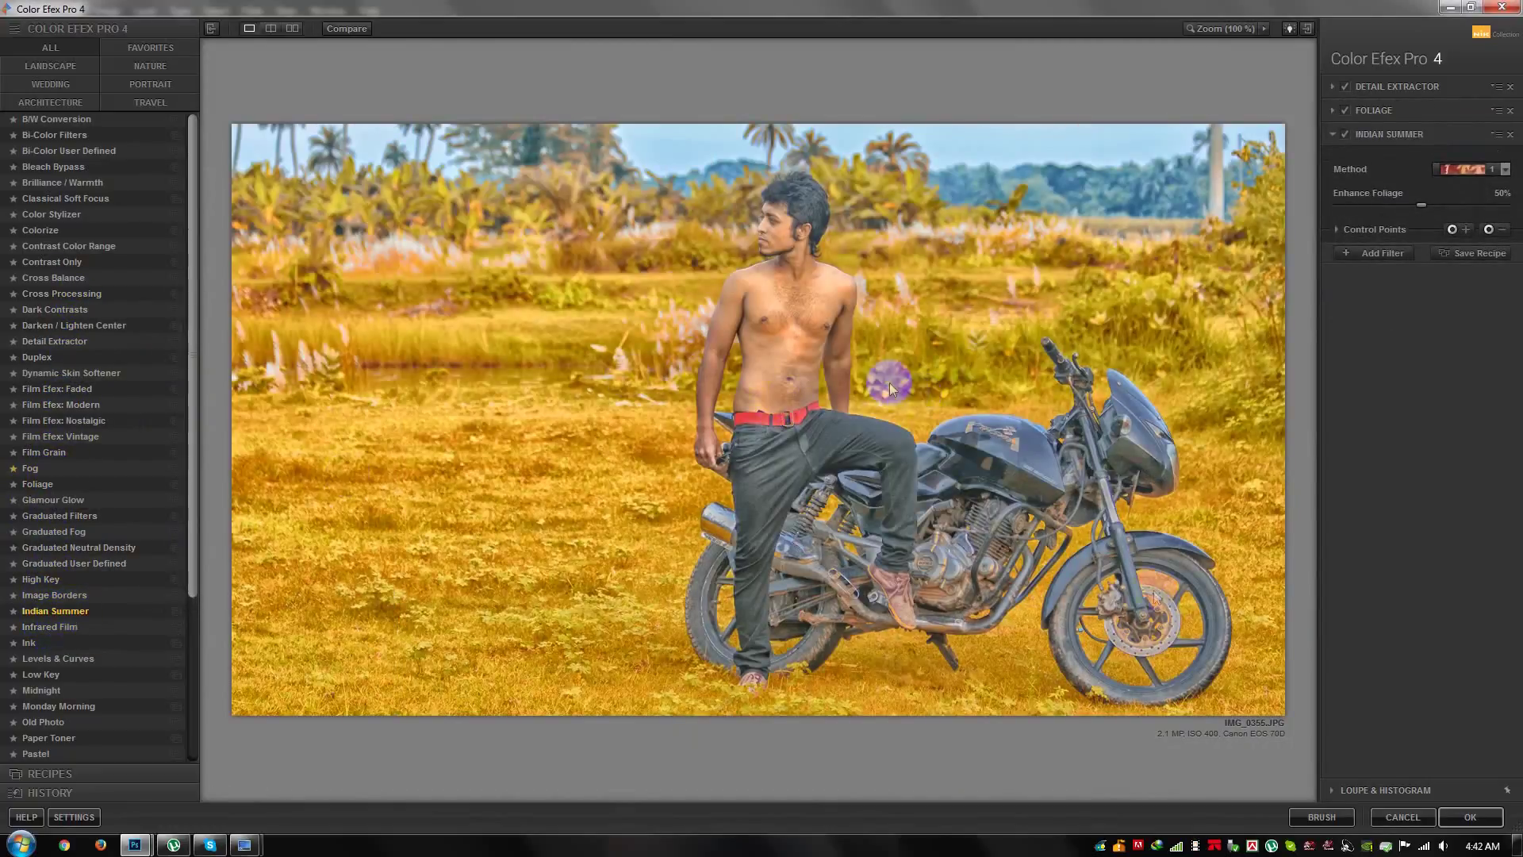
pyautogui.click(1470, 817)
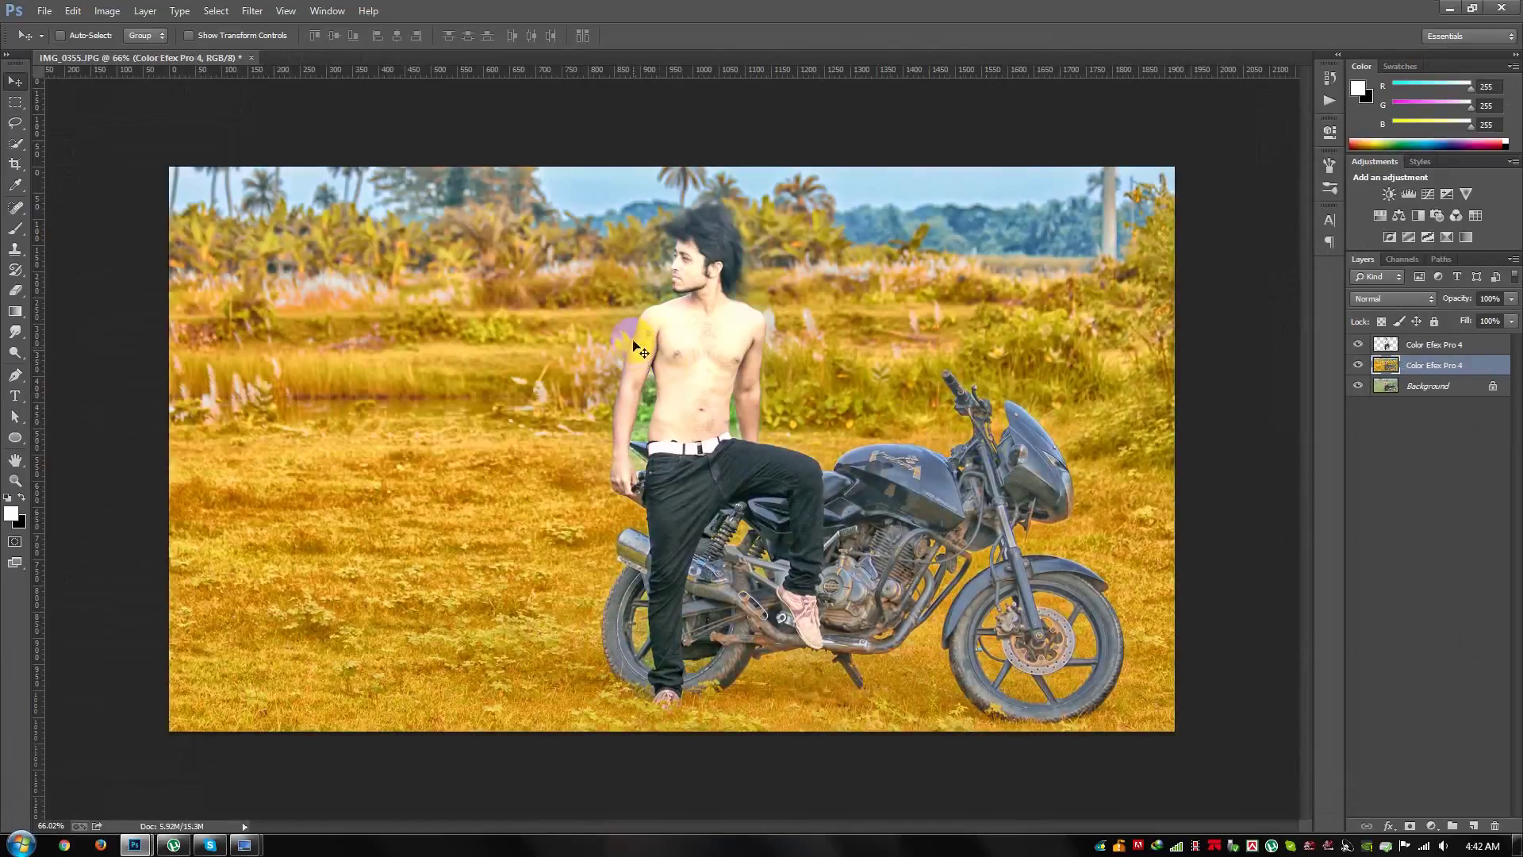
# Step: Select the Color Efex Pro 4 layer, zoom in, and trace the torso's left edge with the Pen tool
pyautogui.press('alt')
pyautogui.click(1421, 344)
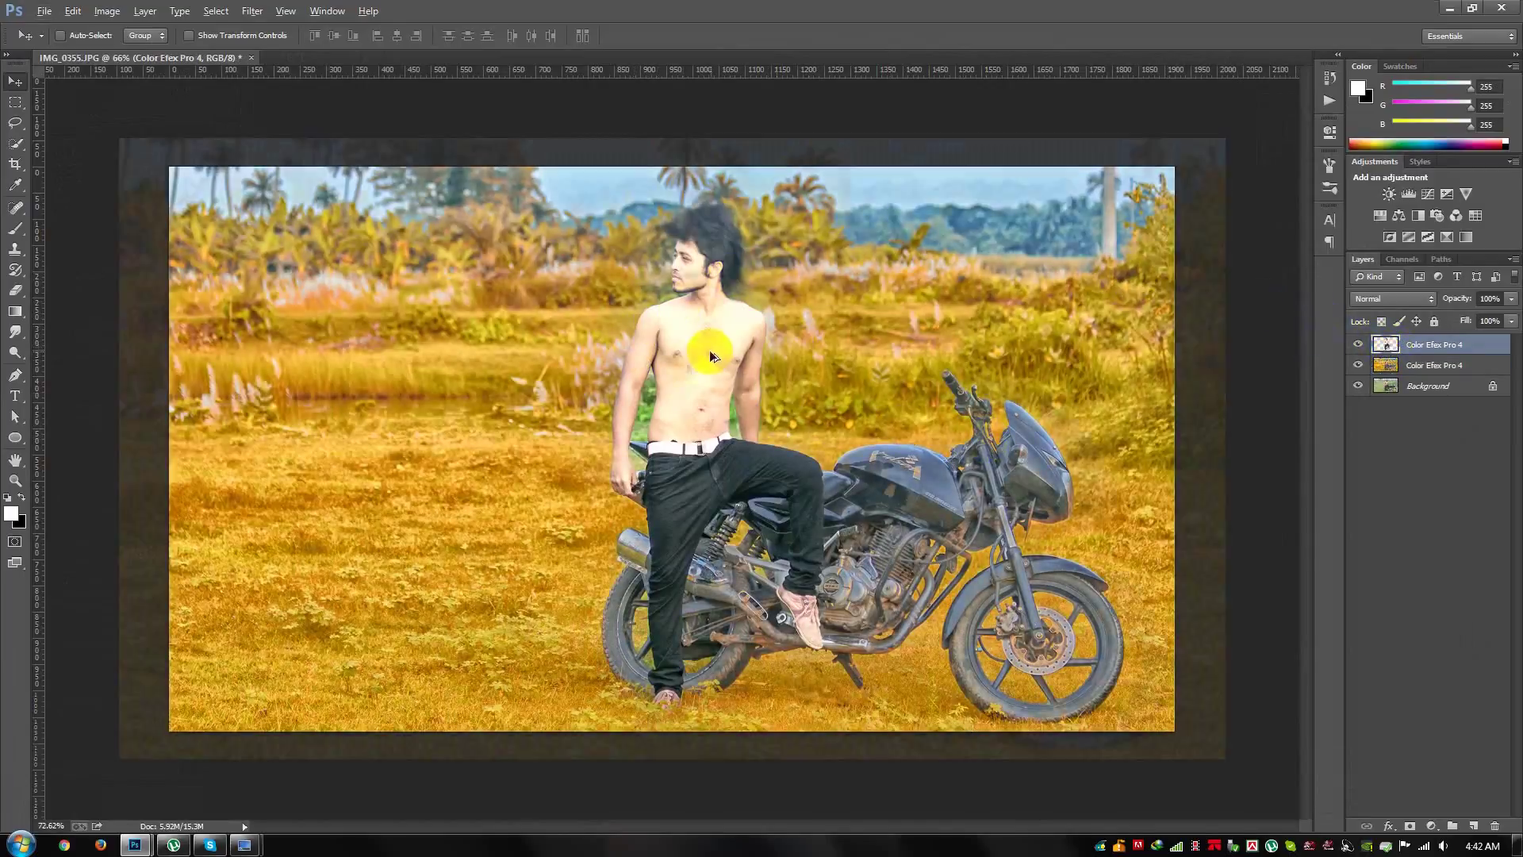
pyautogui.moveTo(709, 350); pyautogui.dragTo(631, 452)
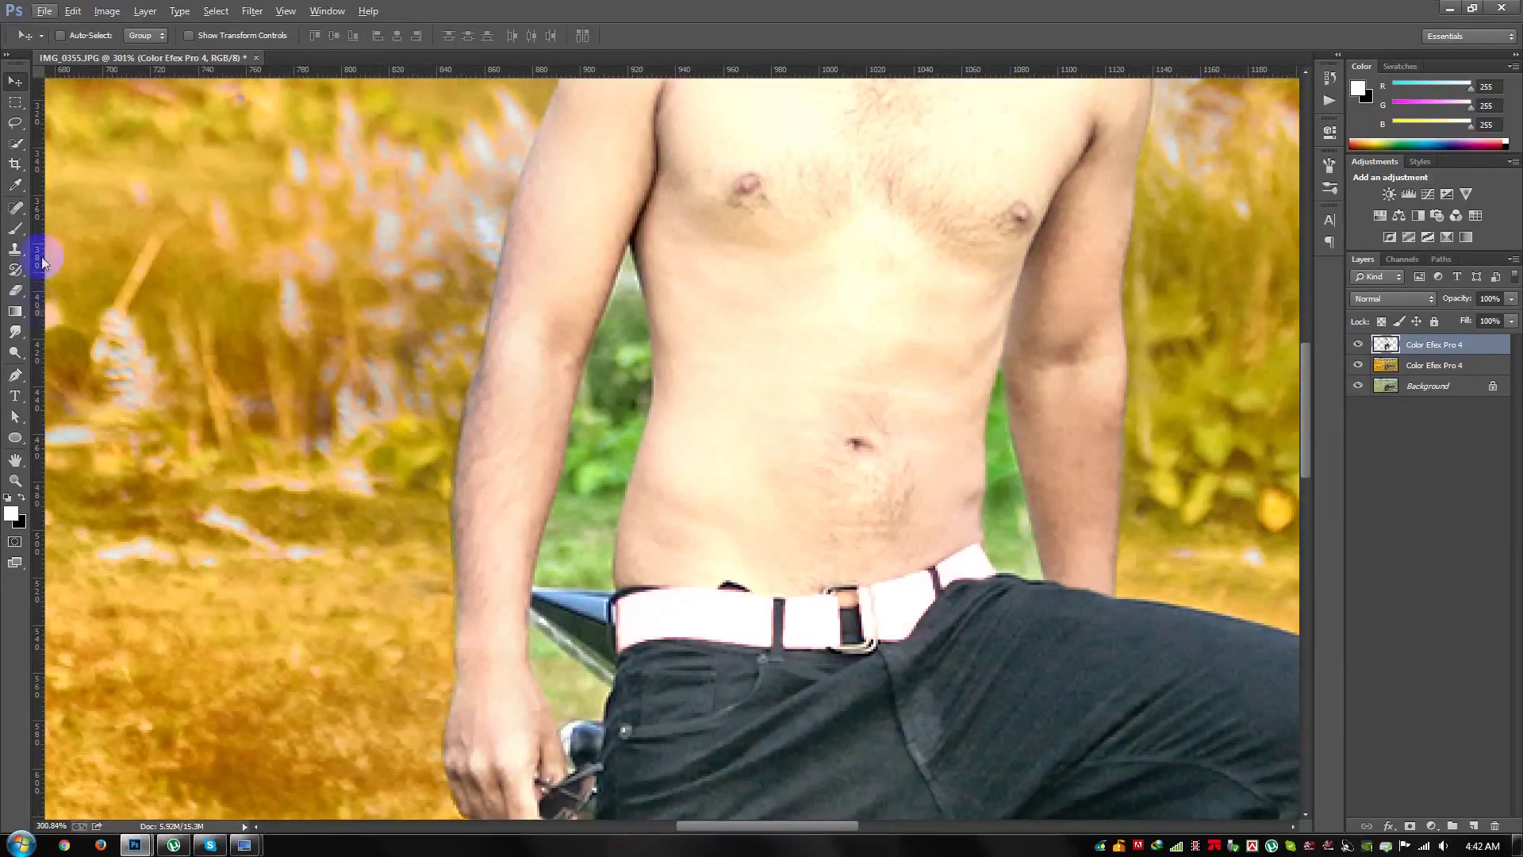
pyautogui.click(15, 374)
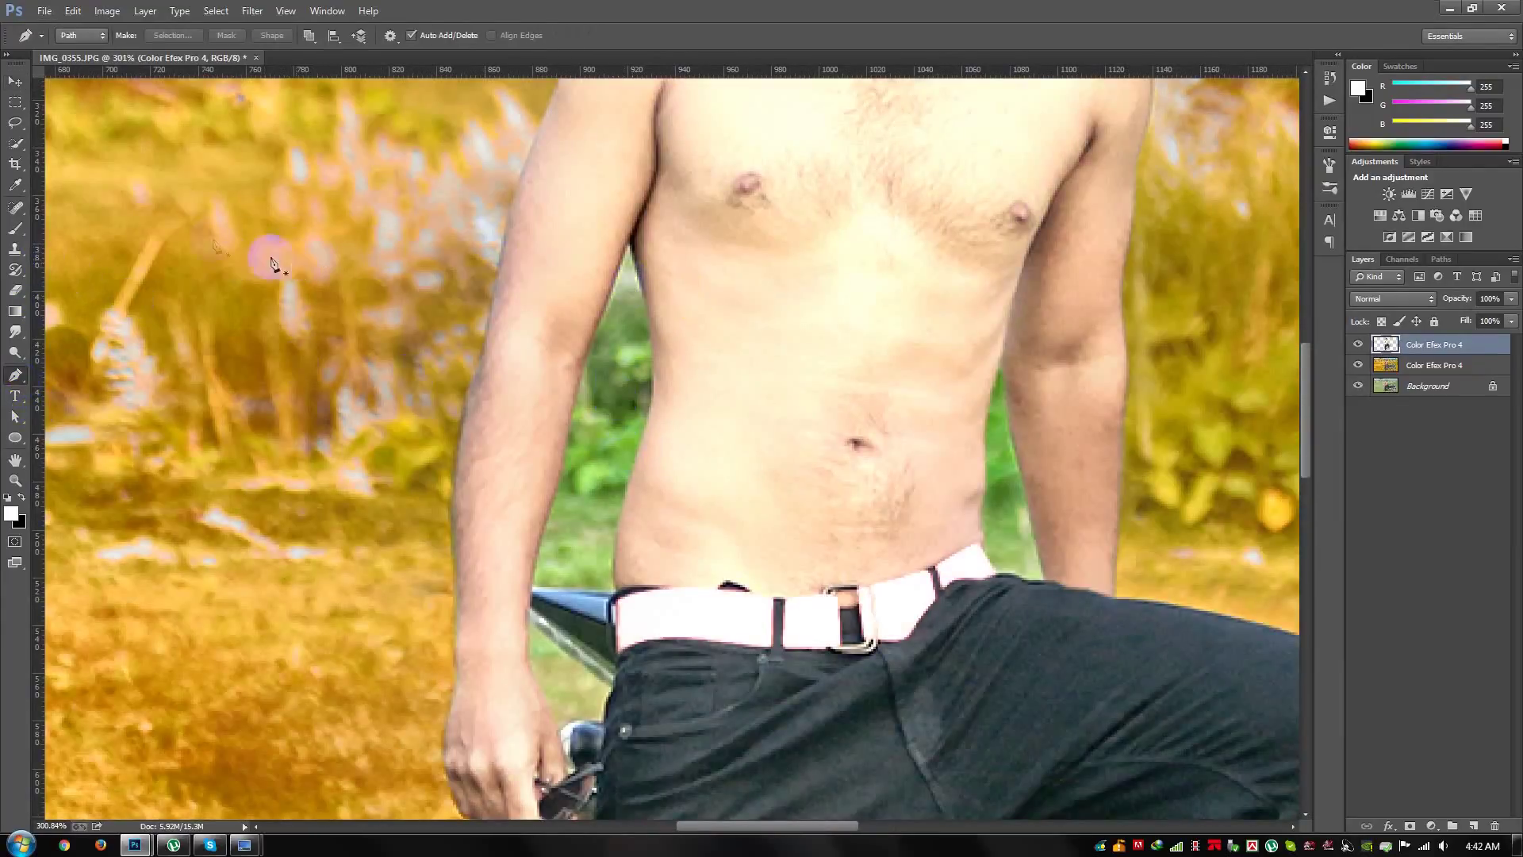
pyautogui.click(635, 256)
pyautogui.click(651, 324)
pyautogui.click(644, 445)
pyautogui.moveTo(613, 588); pyautogui.dragTo(622, 623)
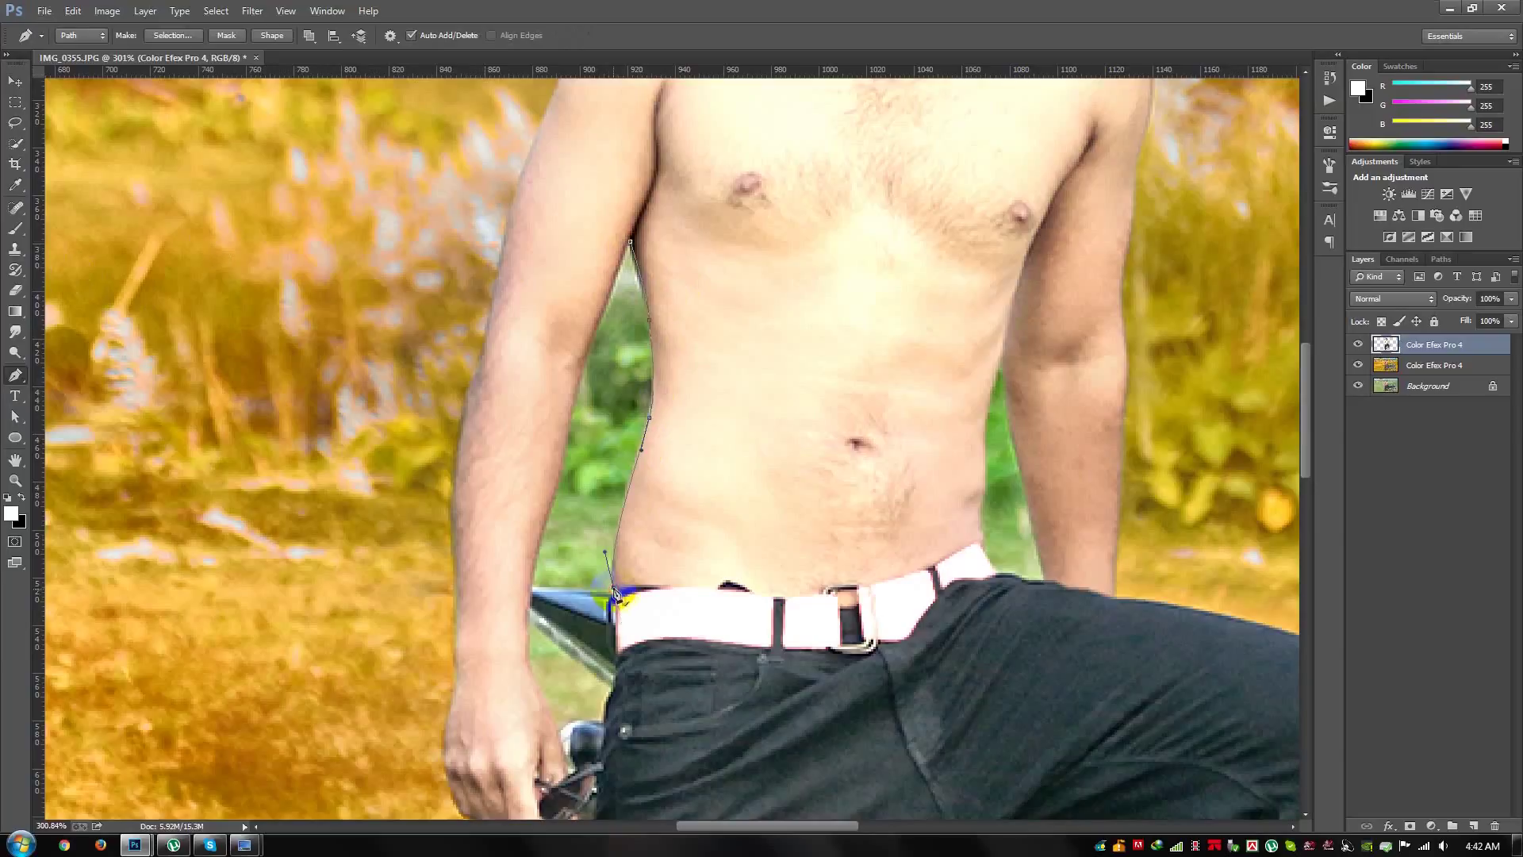
# Step: Continue the path along the forearm and right arm edge, then load it as a selection
pyautogui.scroll(-3, 619, 599)
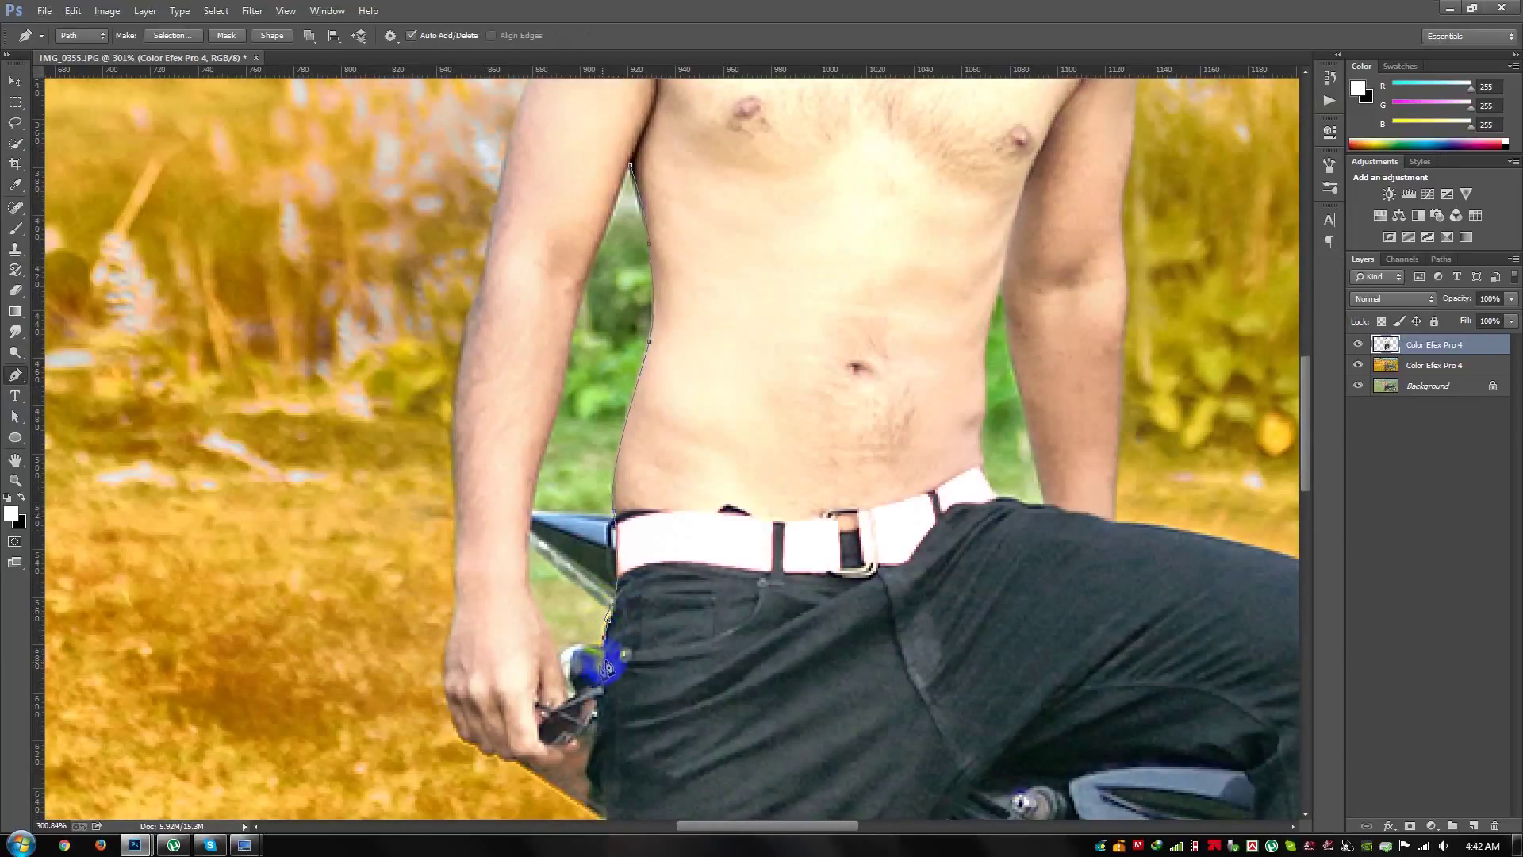
pyautogui.scroll(-3, 599, 657)
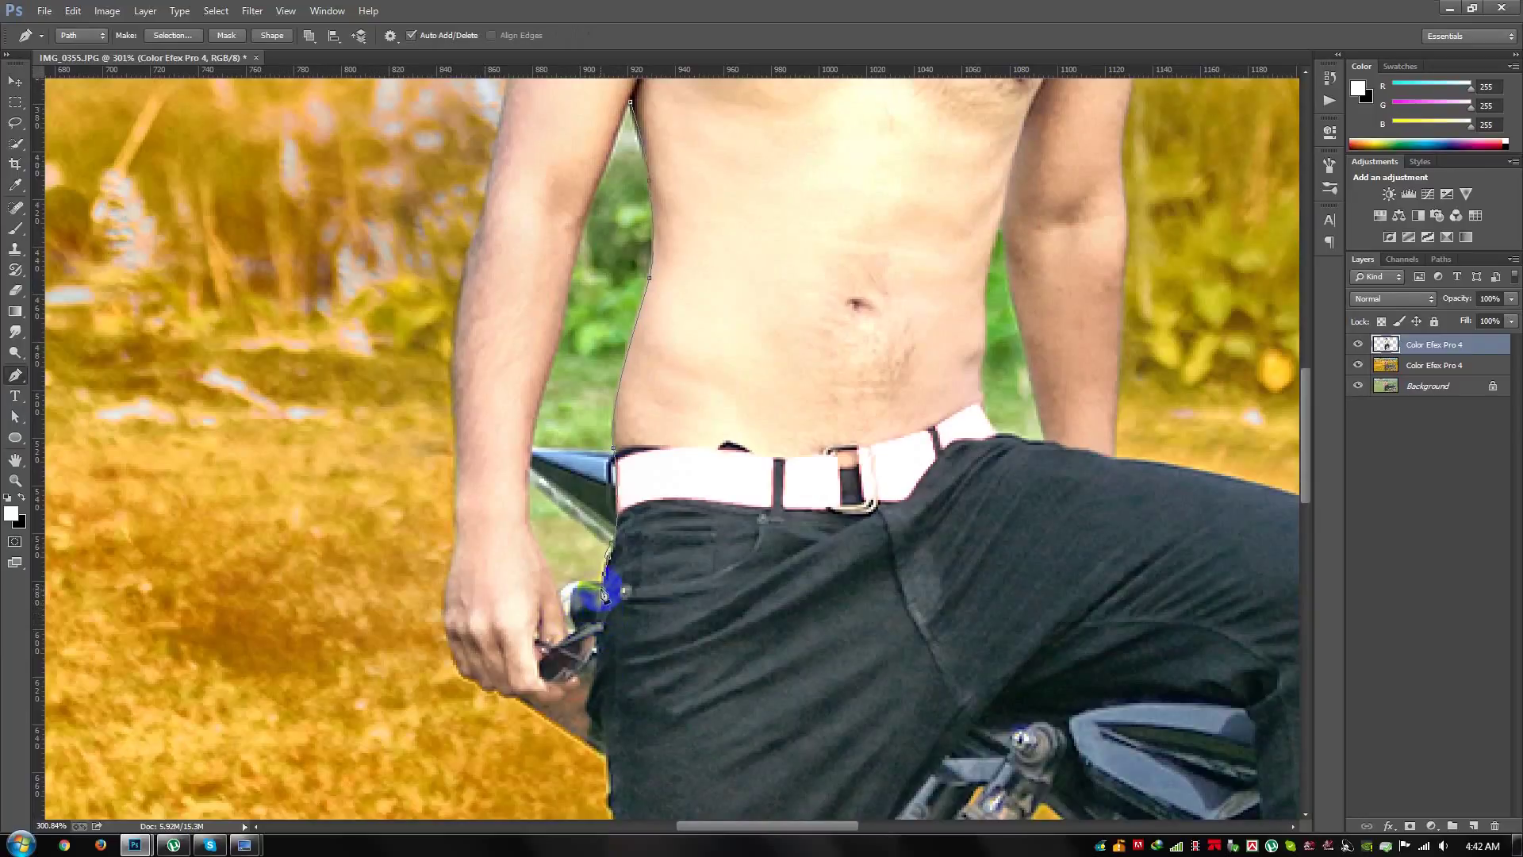
pyautogui.click(532, 540)
pyautogui.click(527, 505)
pyautogui.click(573, 301)
pyautogui.click(1002, 219)
pyautogui.click(984, 414)
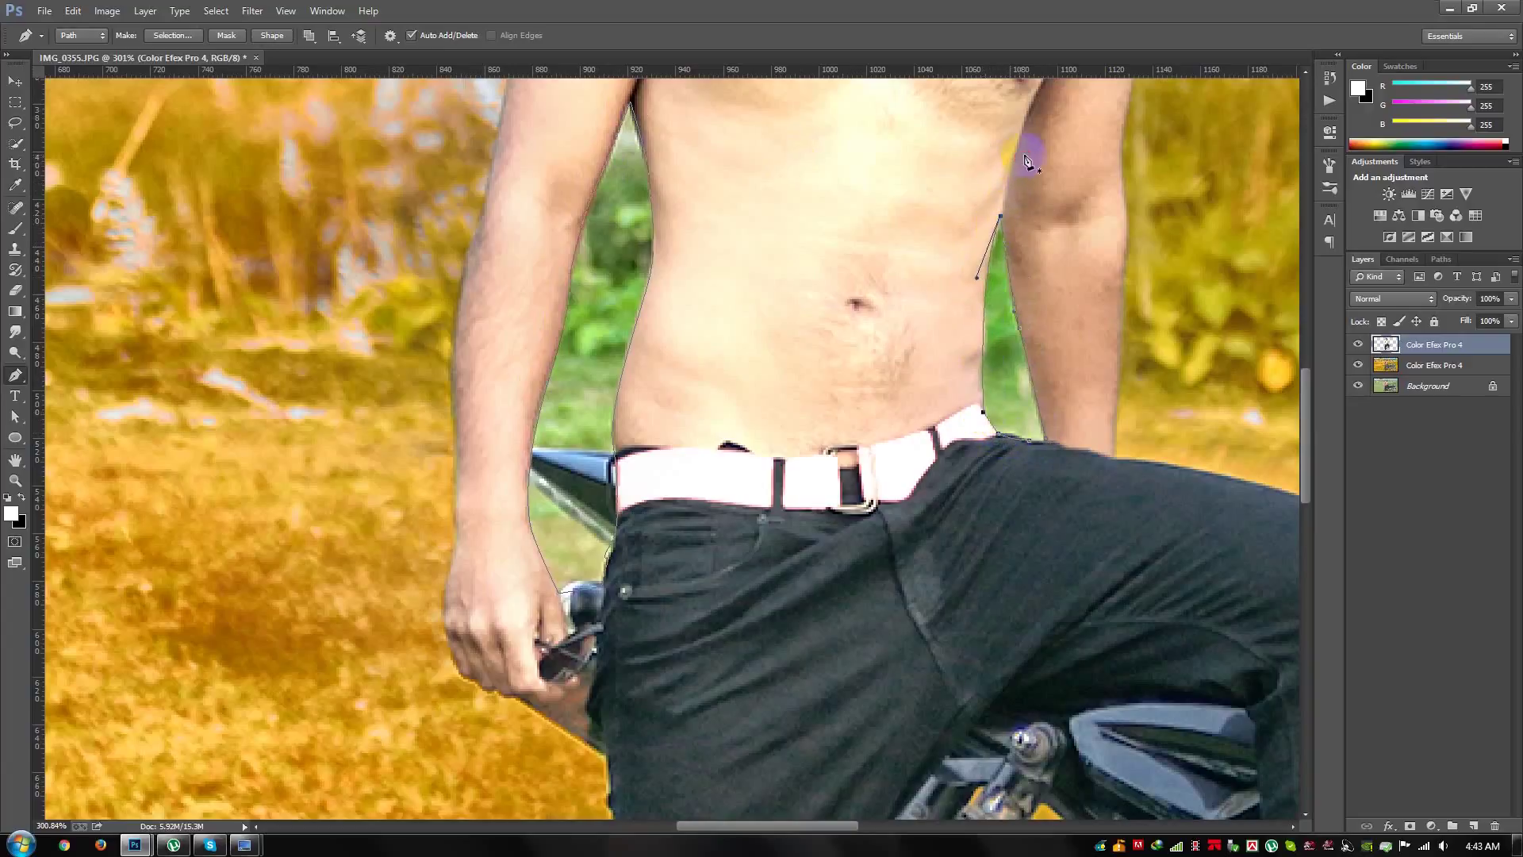
pyautogui.hotkey('ctrl', 'Return')
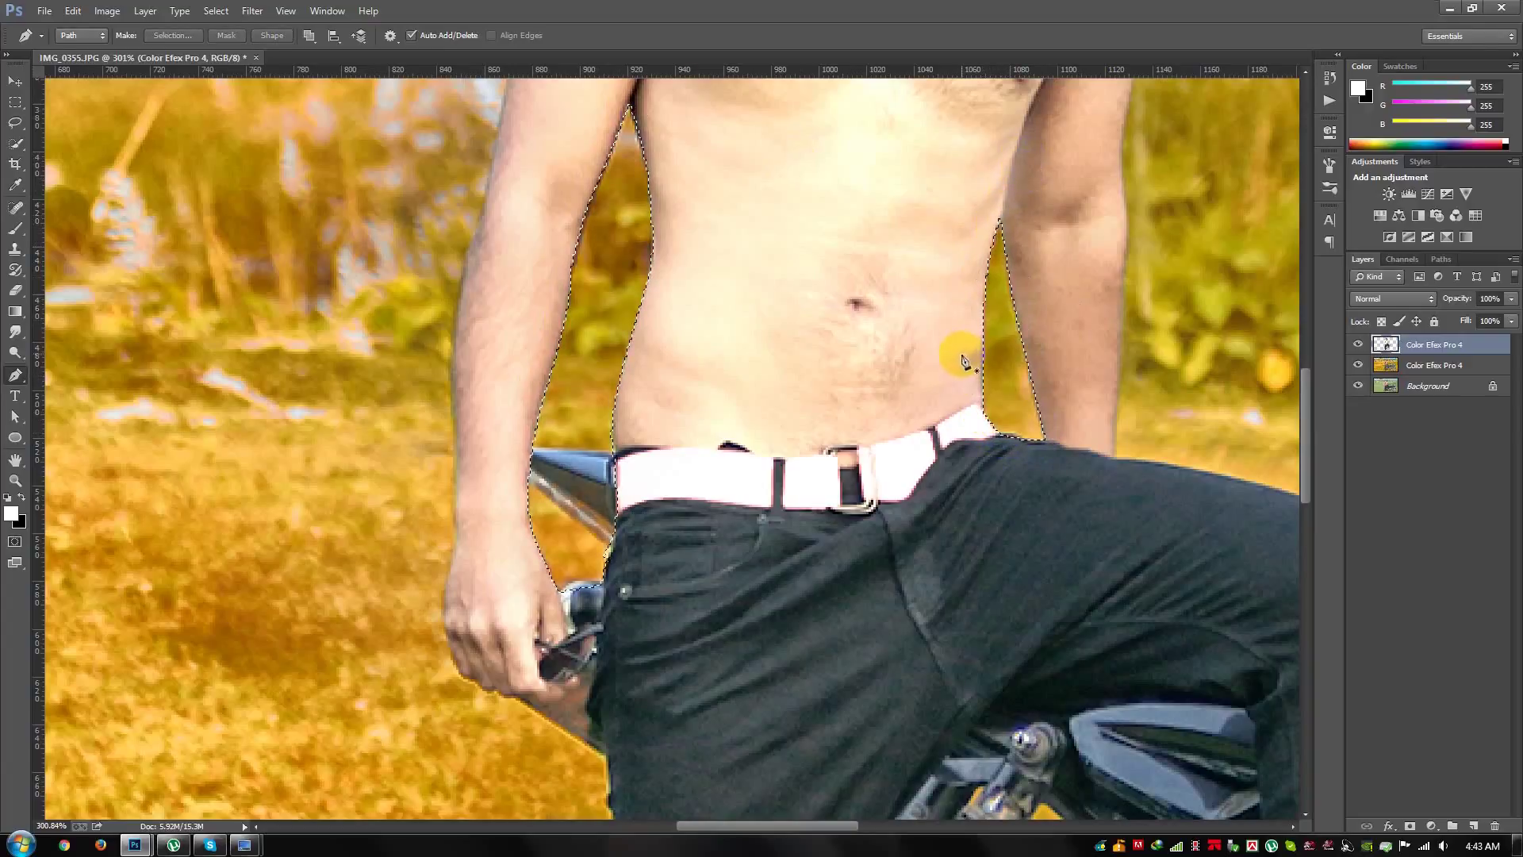
pyautogui.scroll(-10, 900, 442)
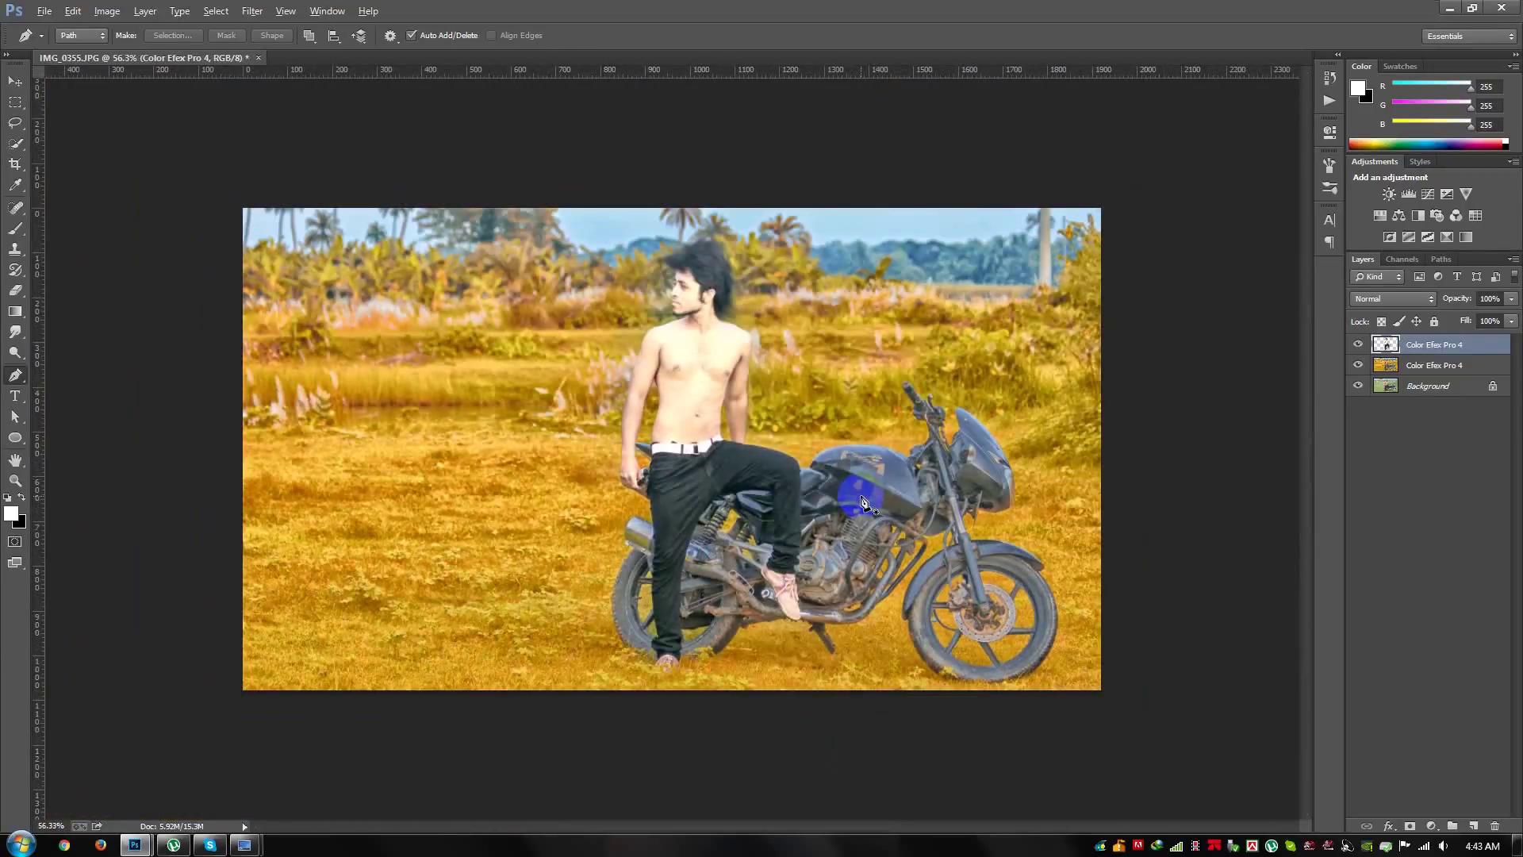
# Step: Return to the Move tool and select the lower Color Efex Pro 4 layer
pyautogui.scroll(2, 865, 502)
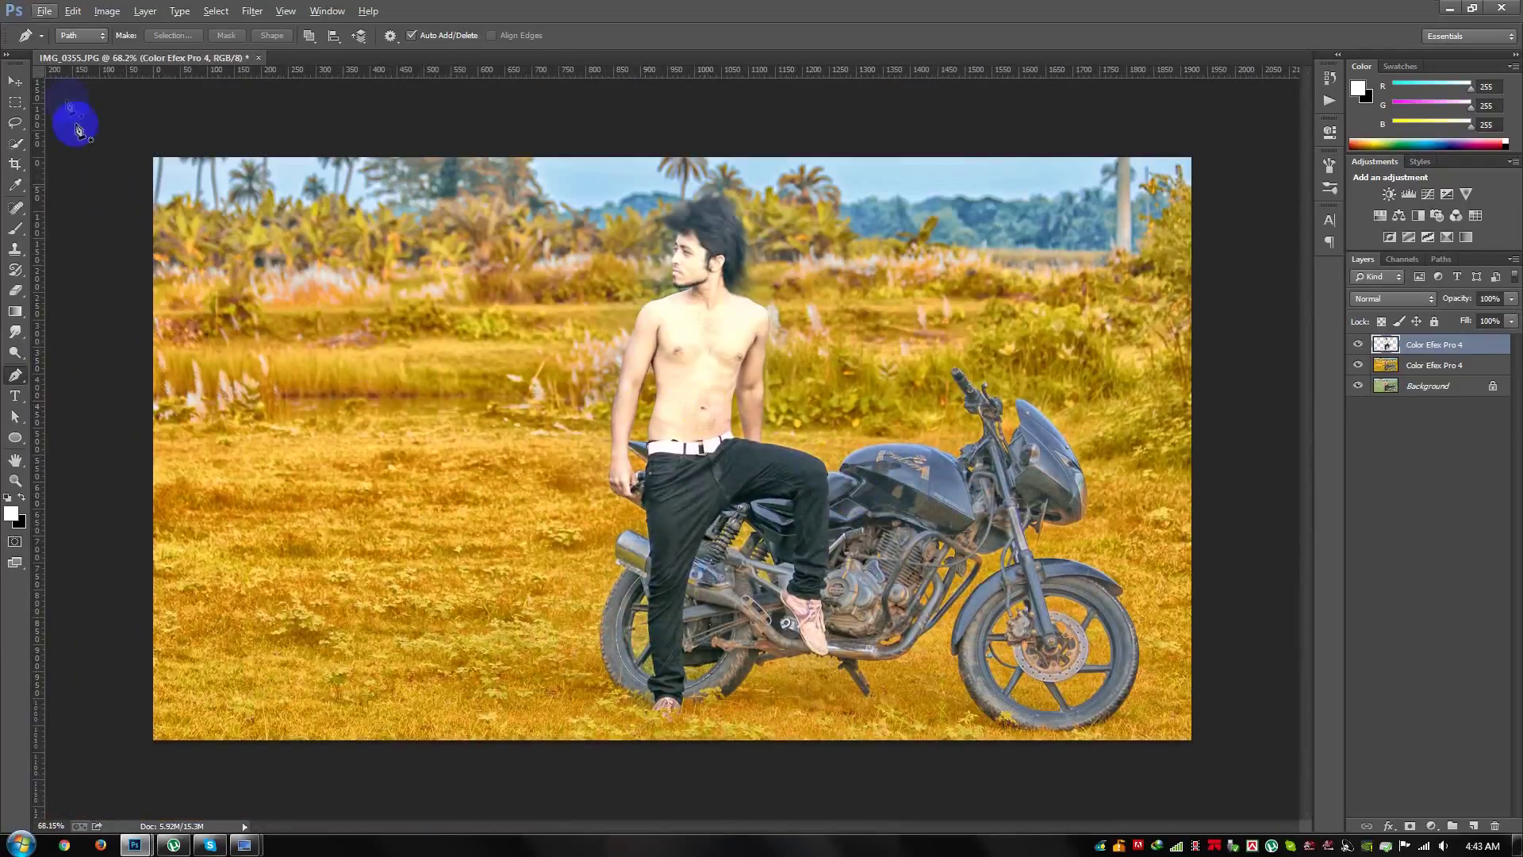
pyautogui.click(15, 80)
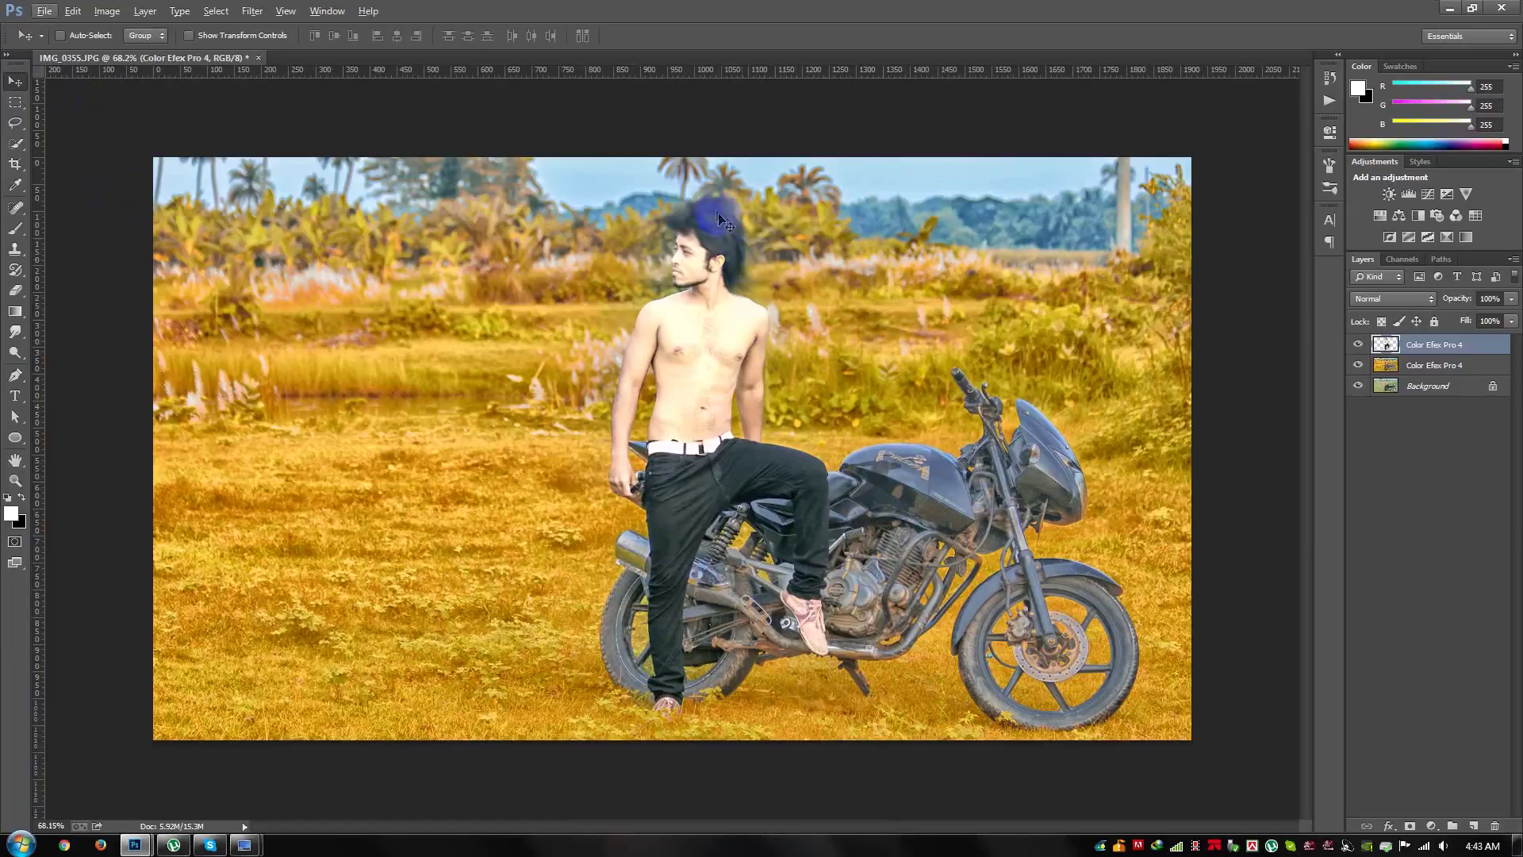
pyautogui.scroll(4, 698, 222)
pyautogui.scroll(-3, 698, 226)
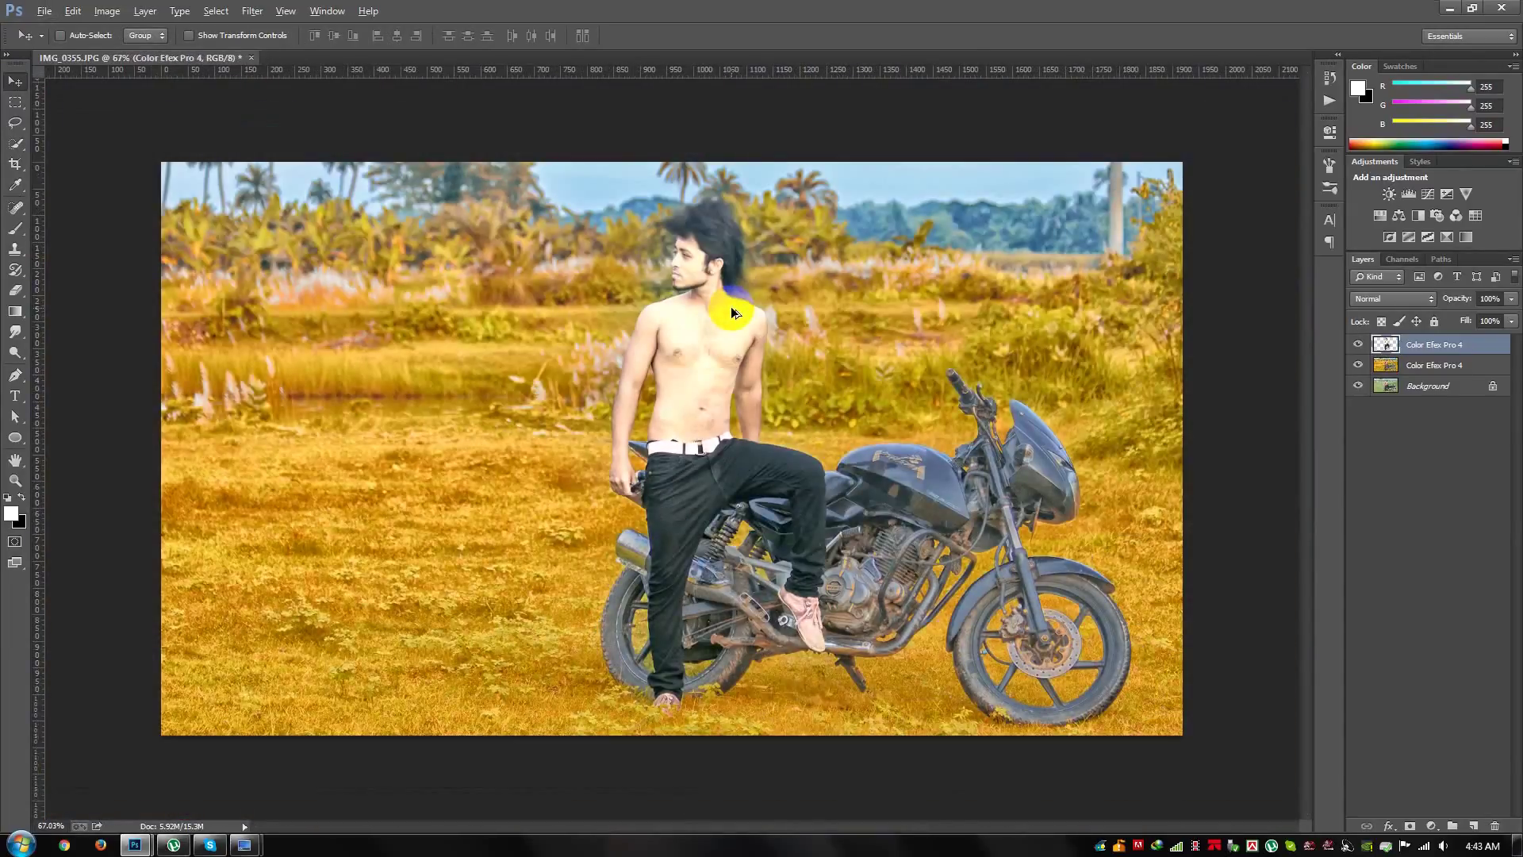
pyautogui.scroll(-1, 730, 307)
pyautogui.click(1397, 372)
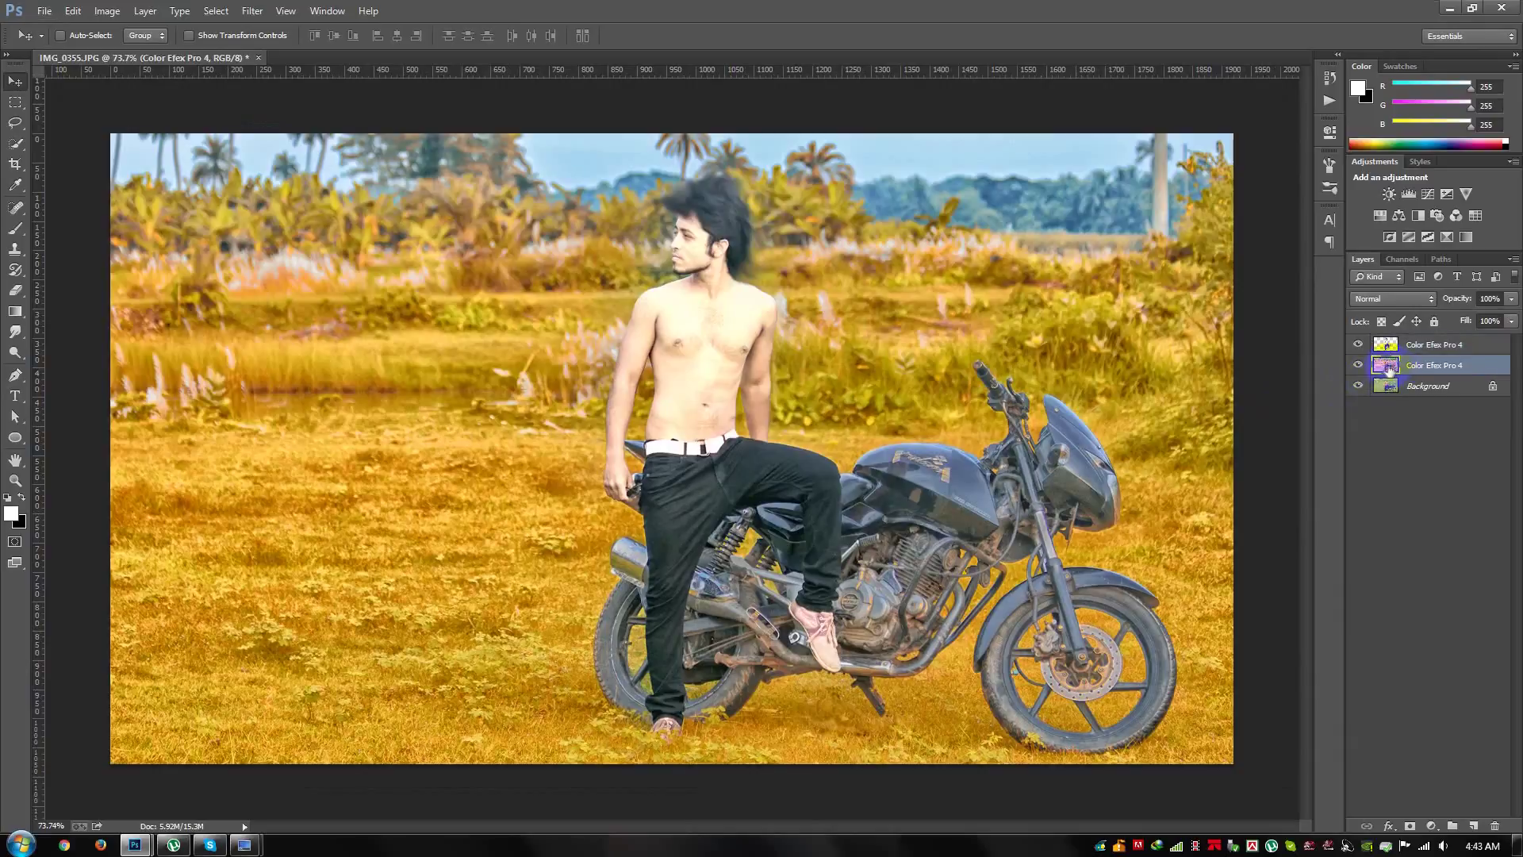
# Step: Apply a gentle Curves adjustment that slightly deepens the layer's shadows and midtones
pyautogui.hotkey('ctrl', 'm')
pyautogui.moveTo(1132, 323)
pyautogui.mouseDown()
pyautogui.moveTo(1149, 336)
pyautogui.moveTo(1125, 325)
pyautogui.mouseUp()
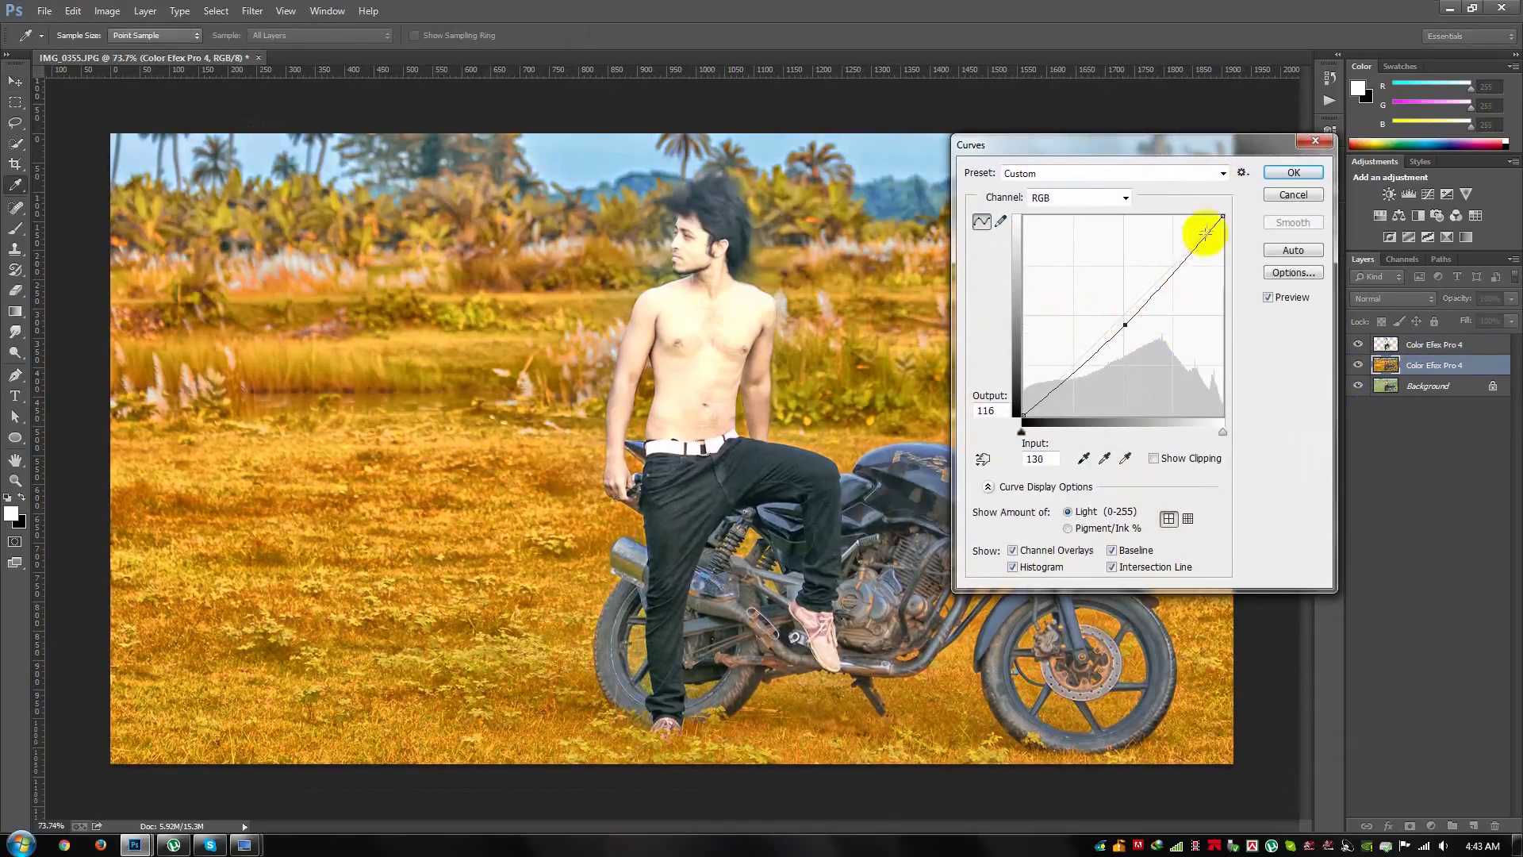
pyautogui.moveTo(1220, 218); pyautogui.dragTo(1239, 246)
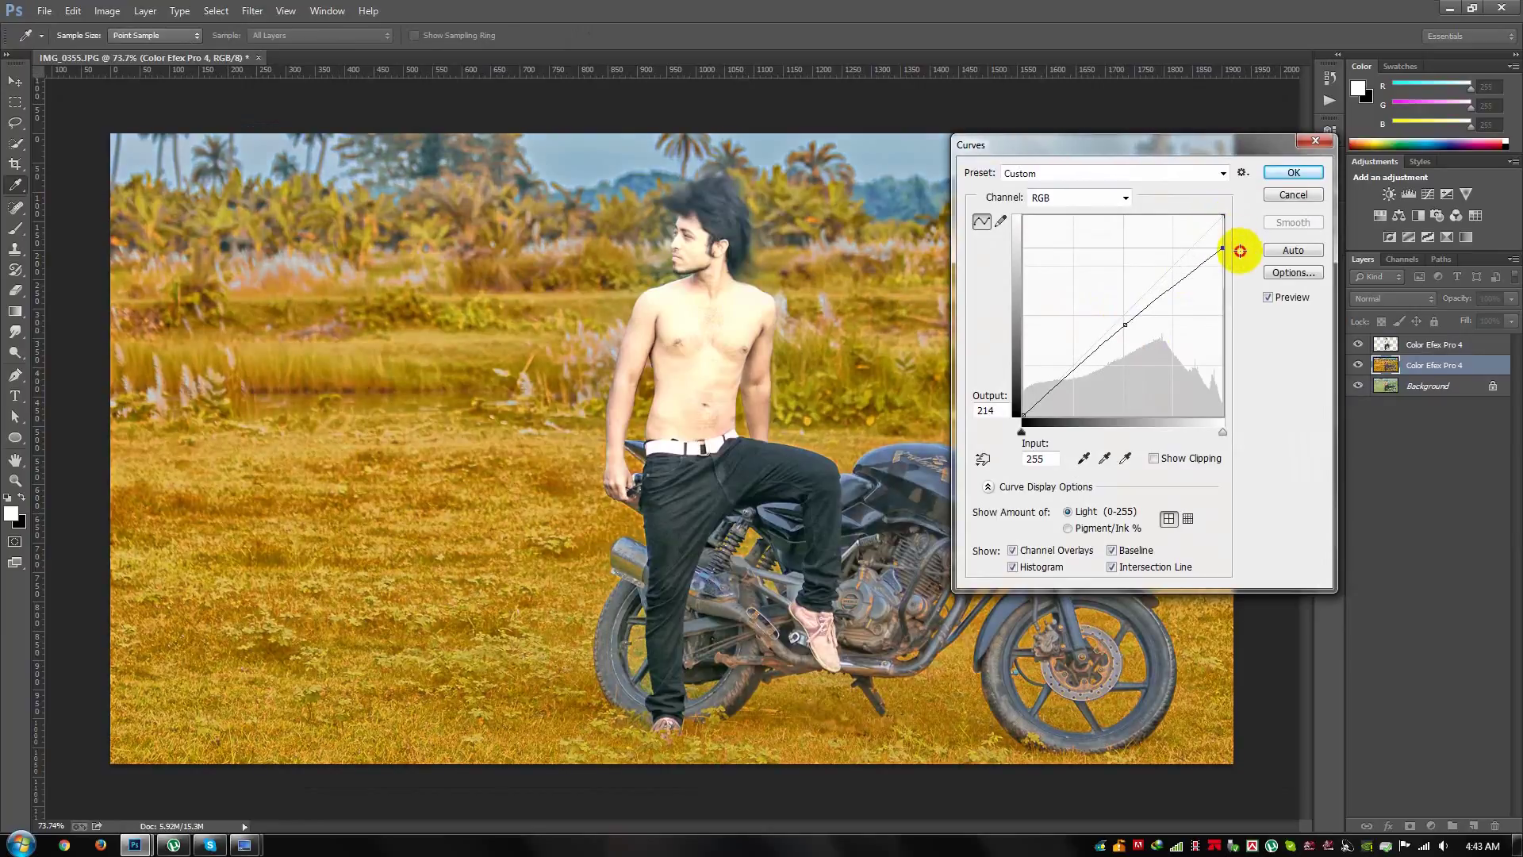
pyautogui.moveTo(1125, 324); pyautogui.dragTo(1128, 327)
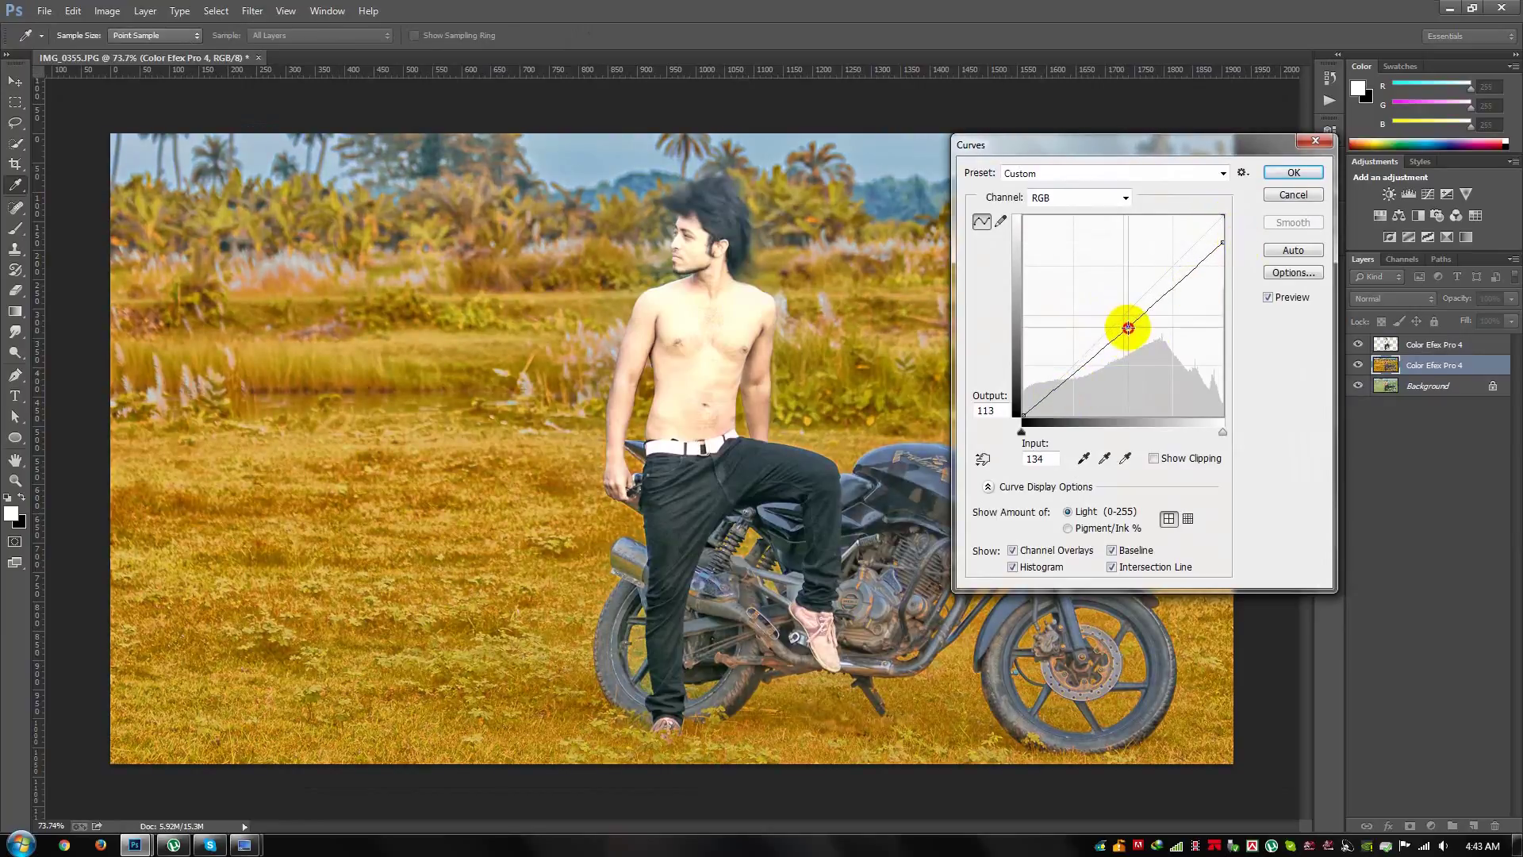
pyautogui.moveTo(1023, 410); pyautogui.dragTo(1033, 414)
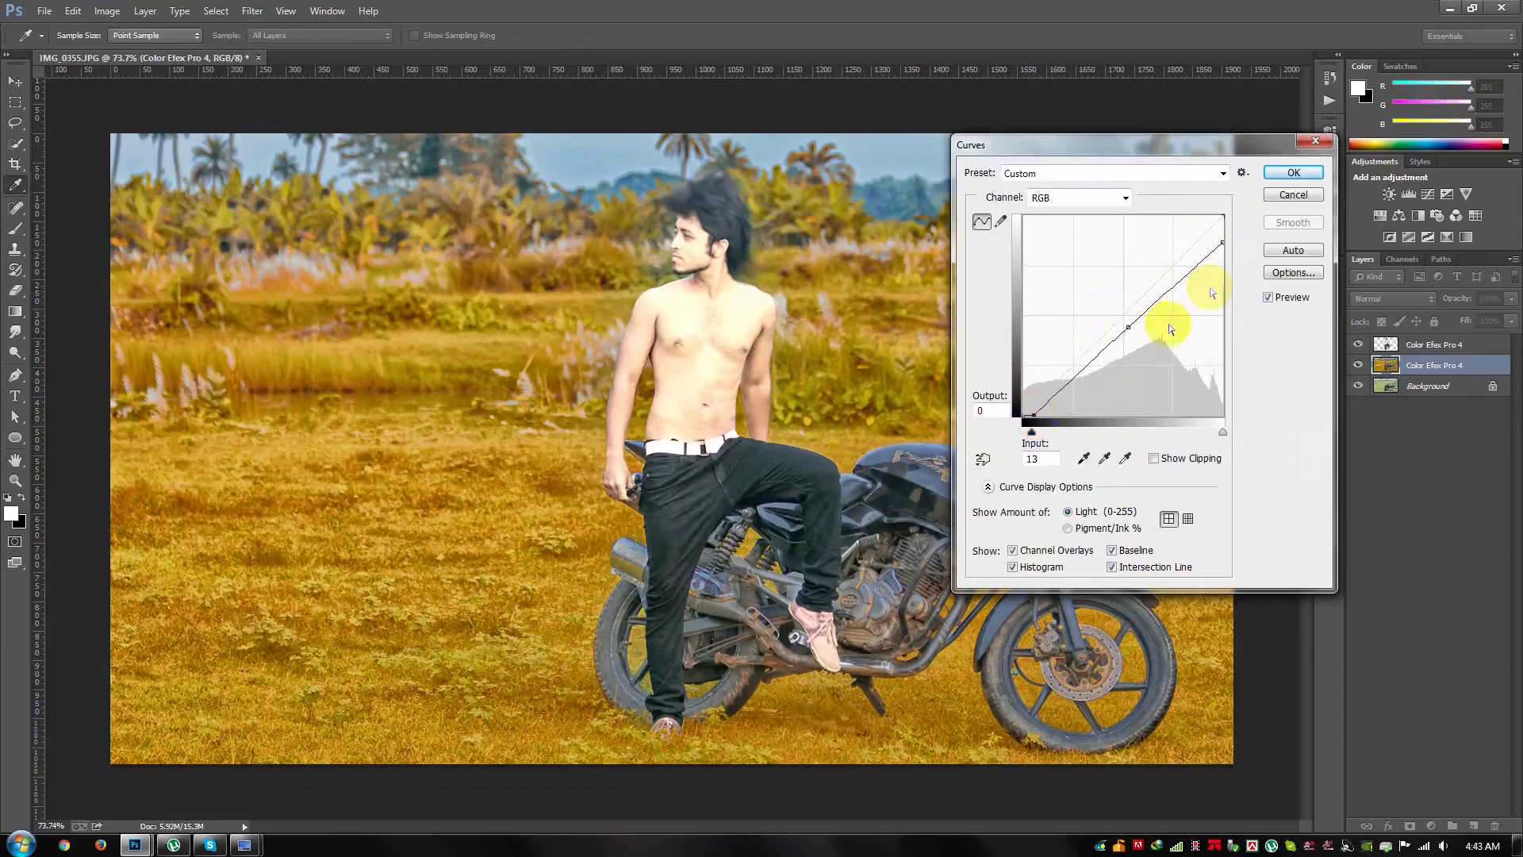
pyautogui.moveTo(1223, 242); pyautogui.dragTo(1222, 206)
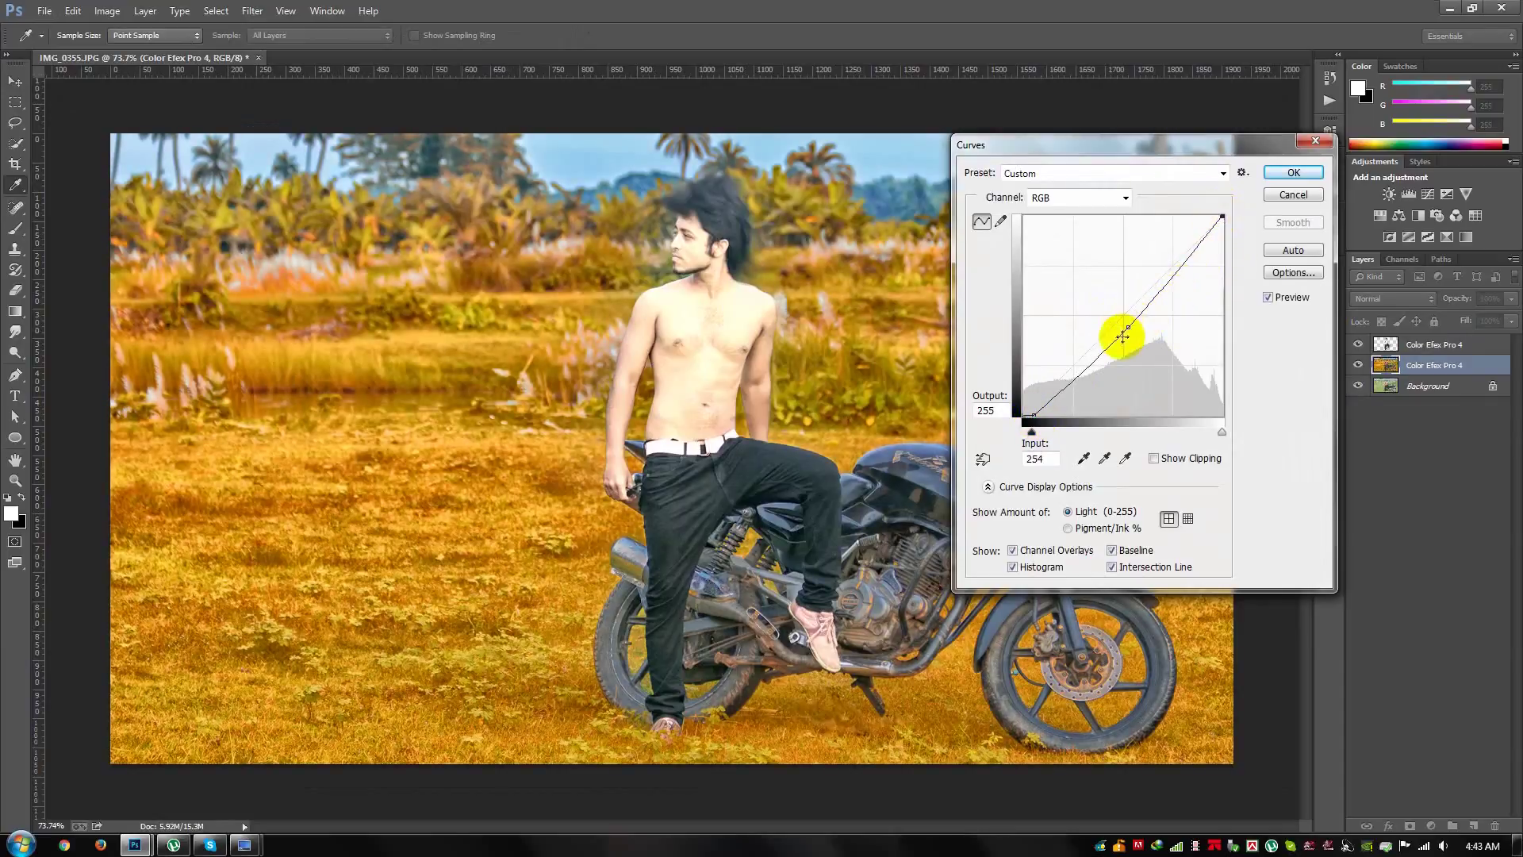
pyautogui.click(1292, 172)
pyautogui.click(1421, 354)
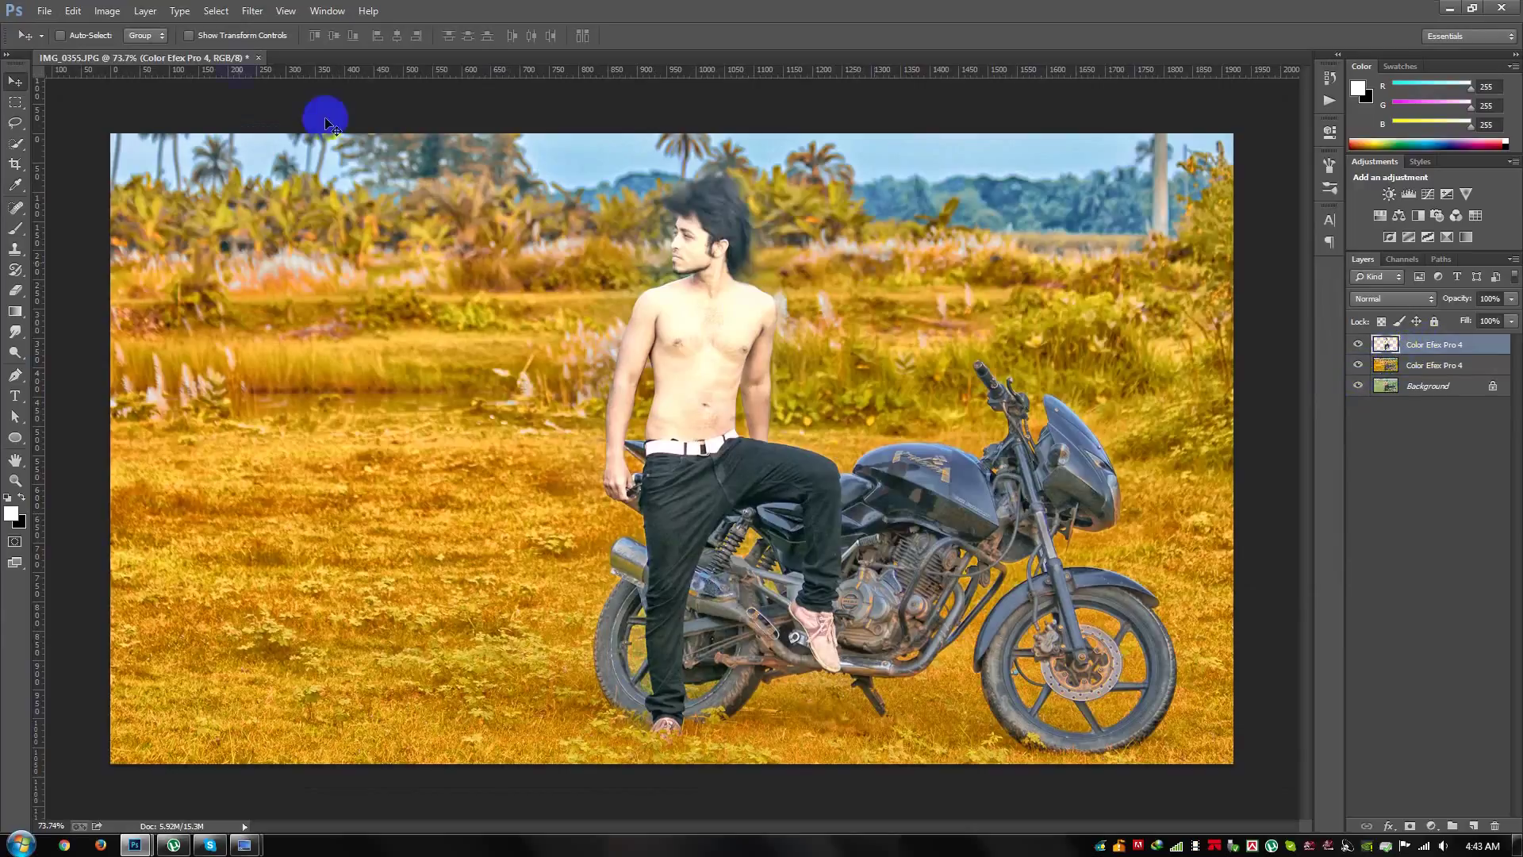
# Step: Apply Levels to the top Color Efex Pro 4 layer with black input 21 and midtones 0.88
pyautogui.click(122, 13)
pyautogui.click(163, 73)
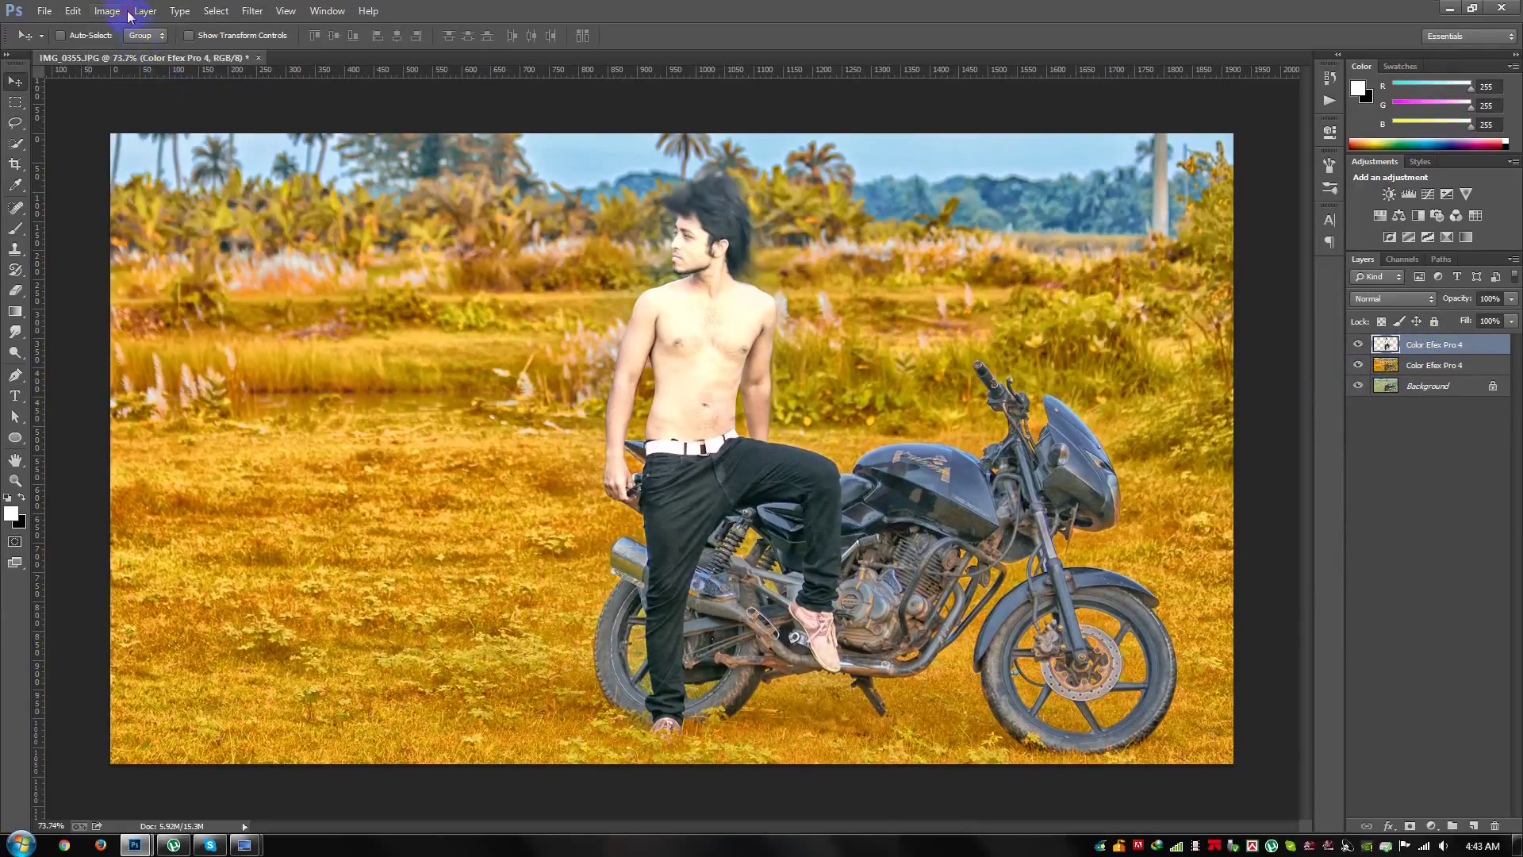
pyautogui.click(123, 11)
pyautogui.moveTo(131, 52)
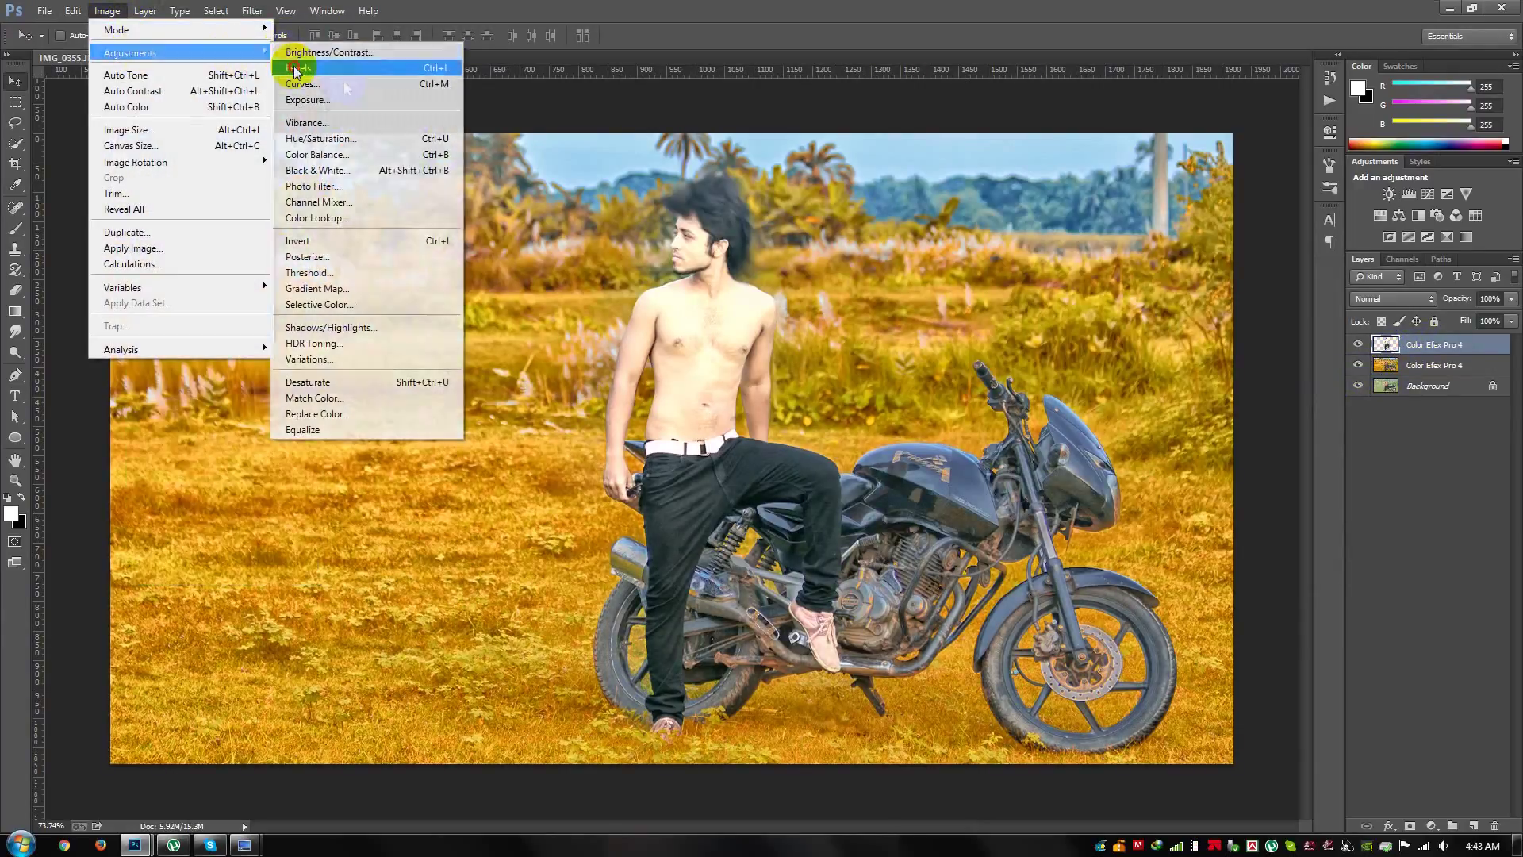
pyautogui.click(295, 69)
pyautogui.moveTo(854, 365); pyautogui.dragTo(871, 369)
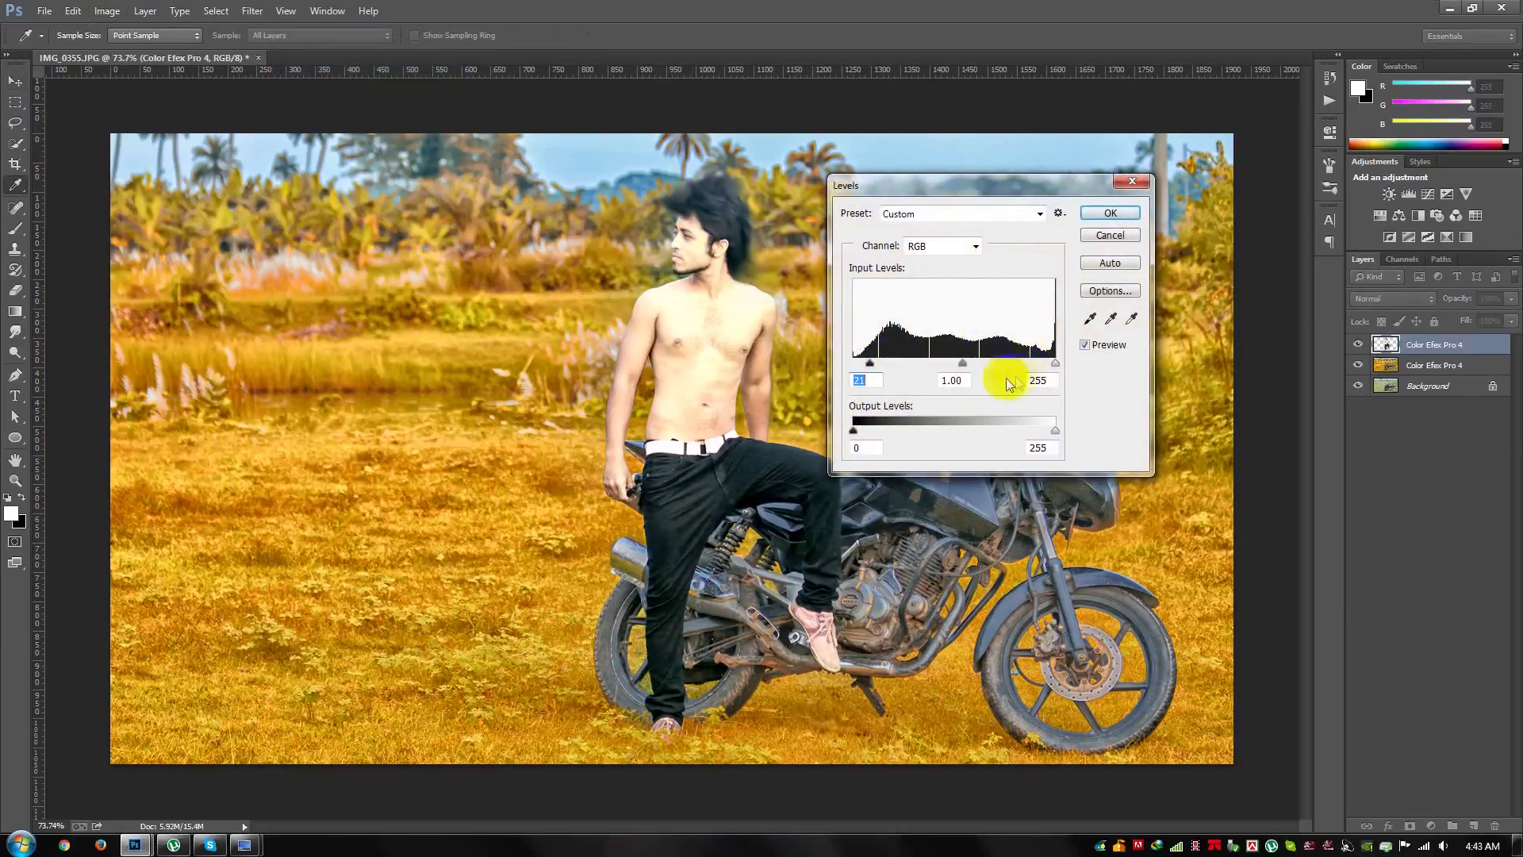
pyautogui.click(1056, 366)
pyautogui.moveTo(977, 366); pyautogui.dragTo(970, 366)
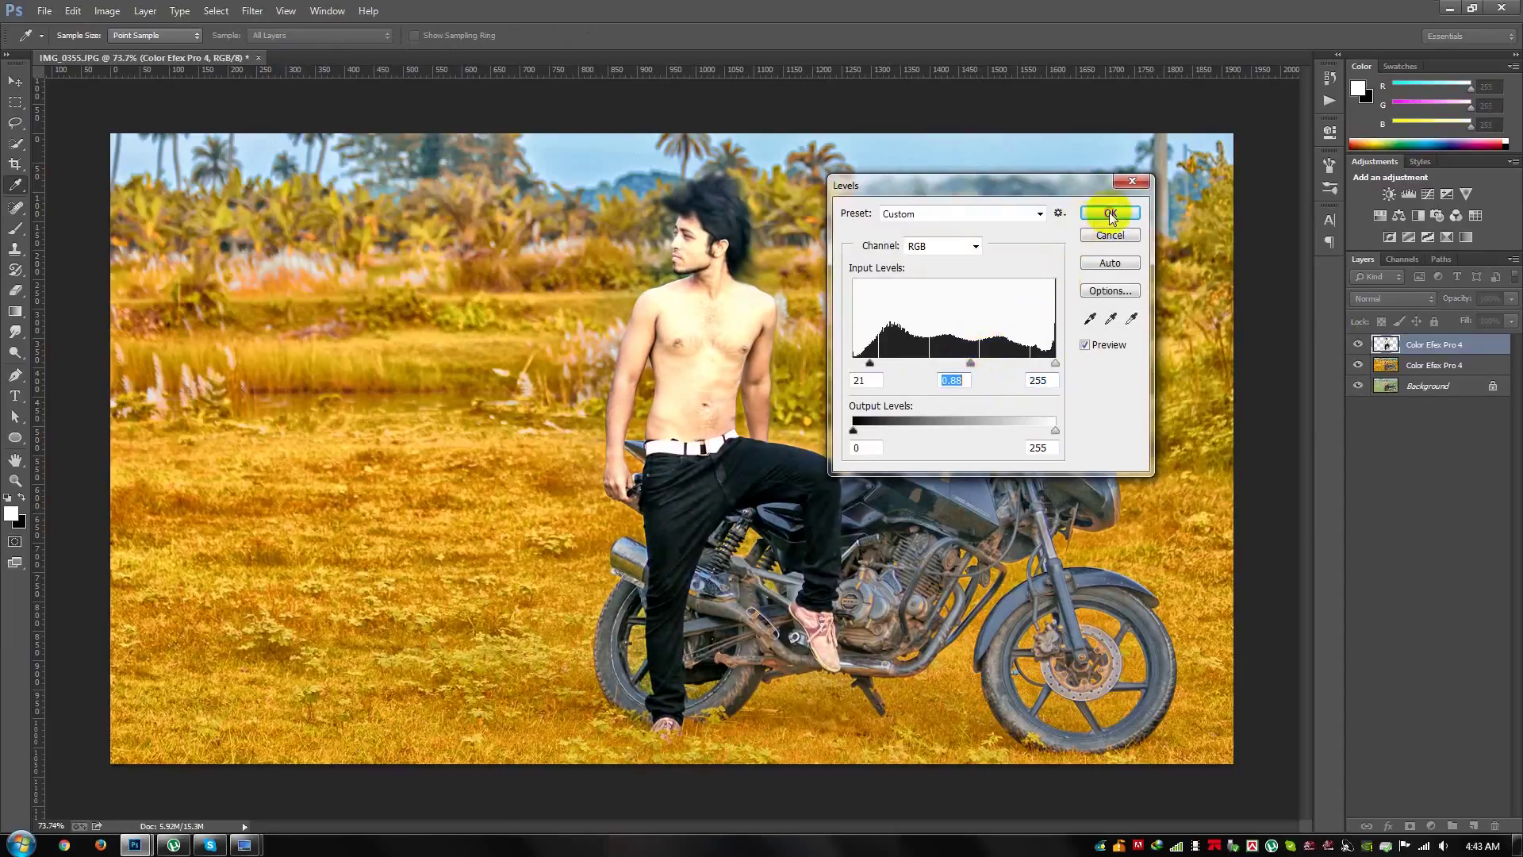
pyautogui.click(1110, 213)
pyautogui.press('v')
pyautogui.click(262, 15)
pyautogui.moveTo(281, 374)
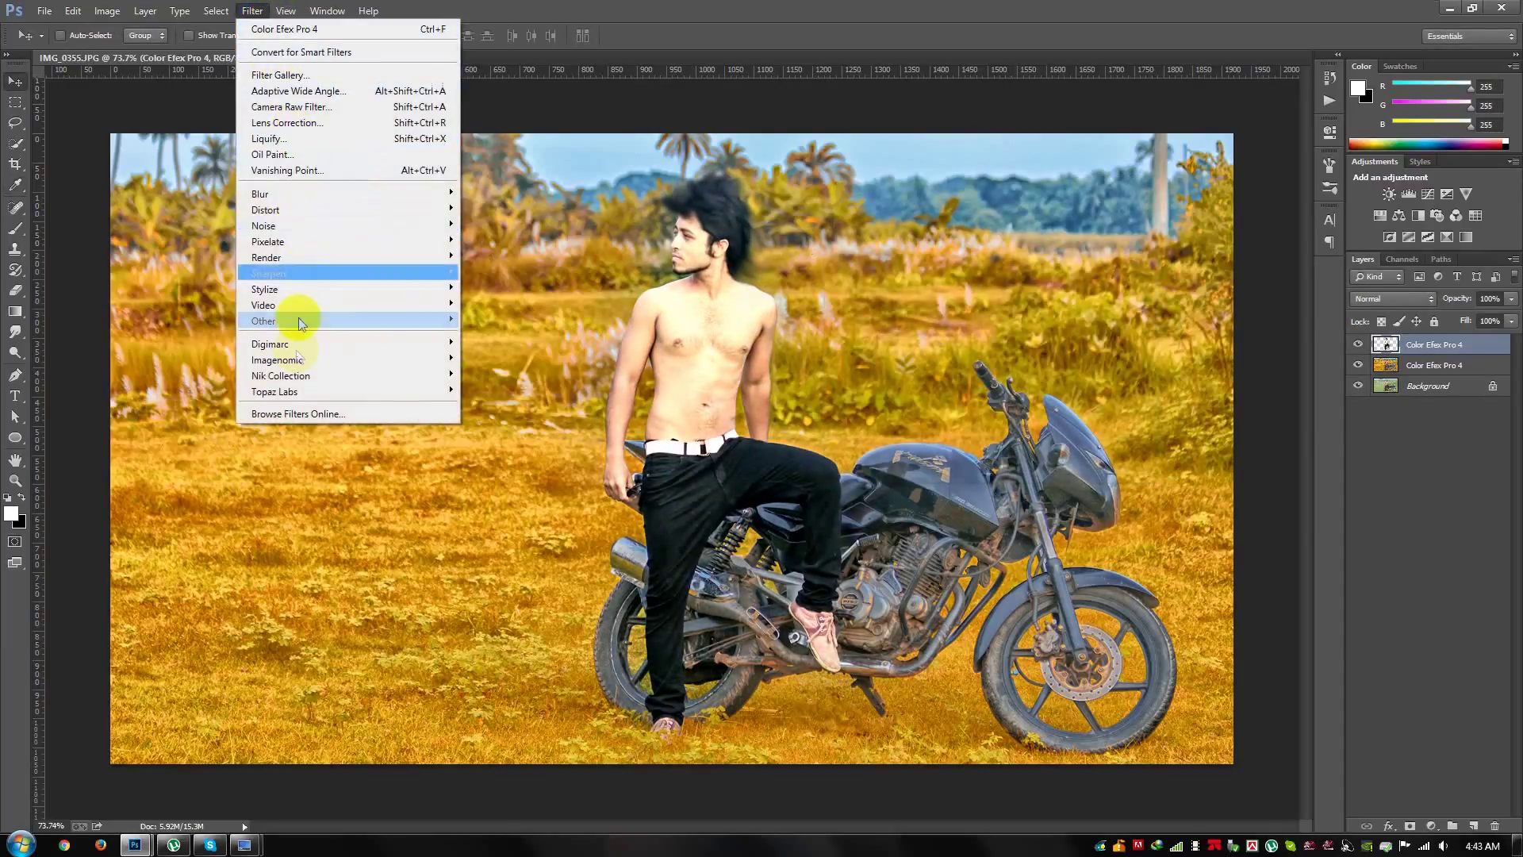
# Step: Run Color Efex Pro 4 on the cutout with Detail Extractor at 23% plus Indian Summer
pyautogui.click(504, 391)
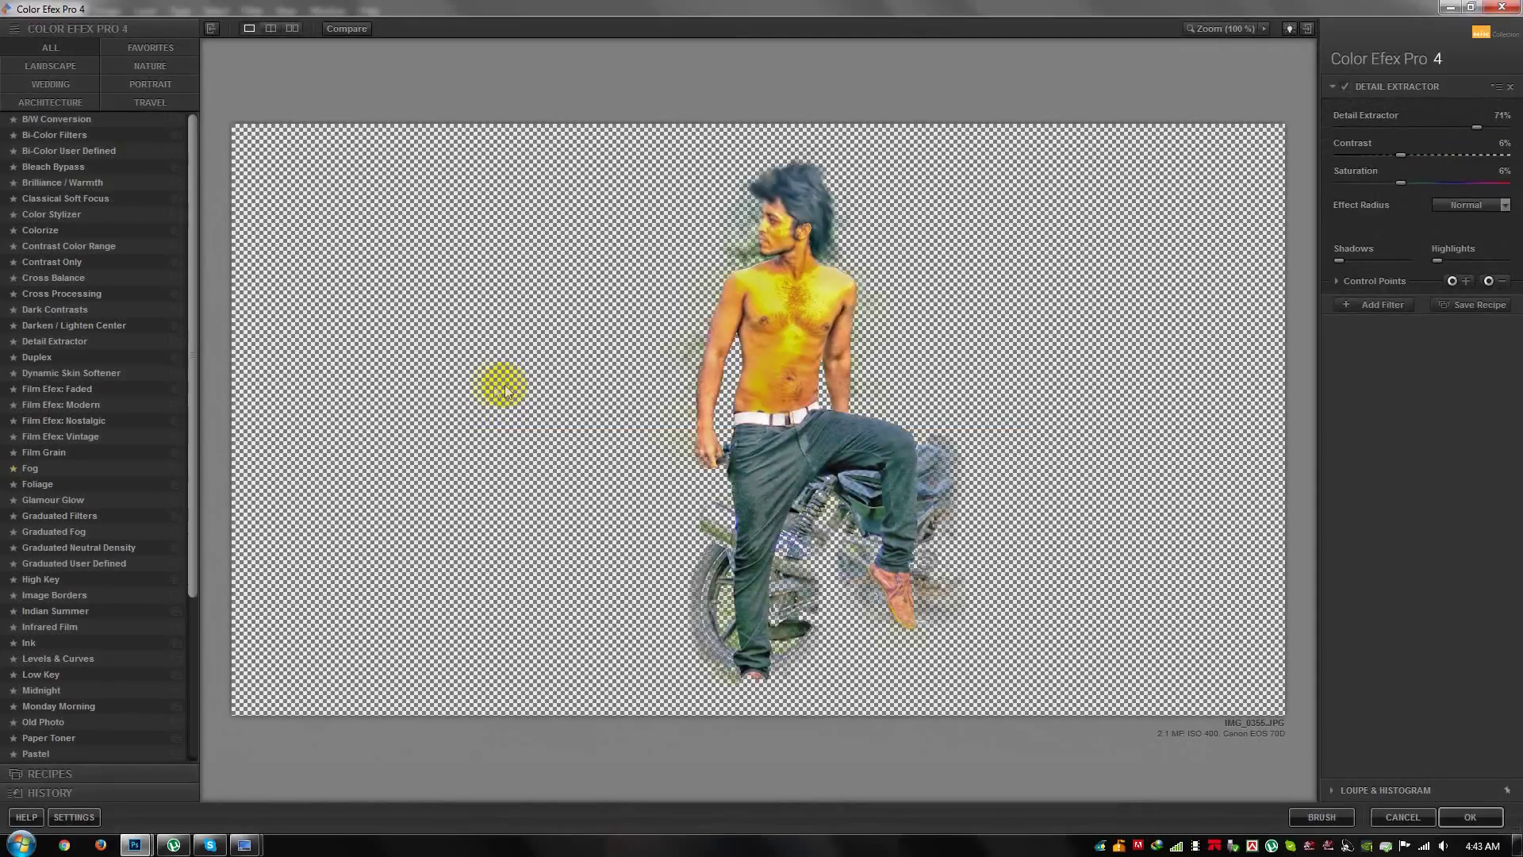
pyautogui.click(1385, 128)
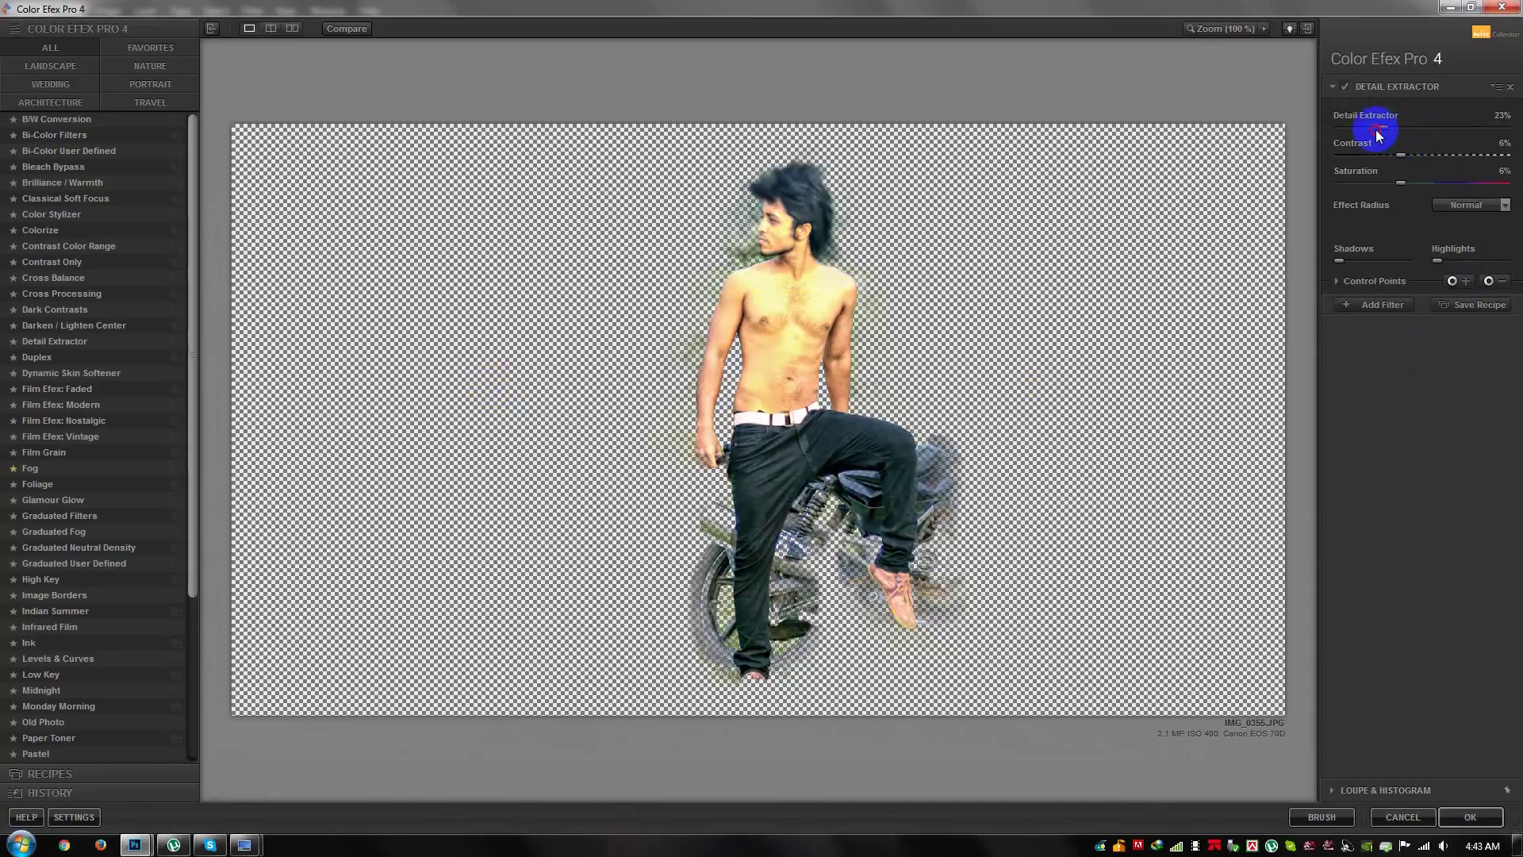
pyautogui.click(1381, 305)
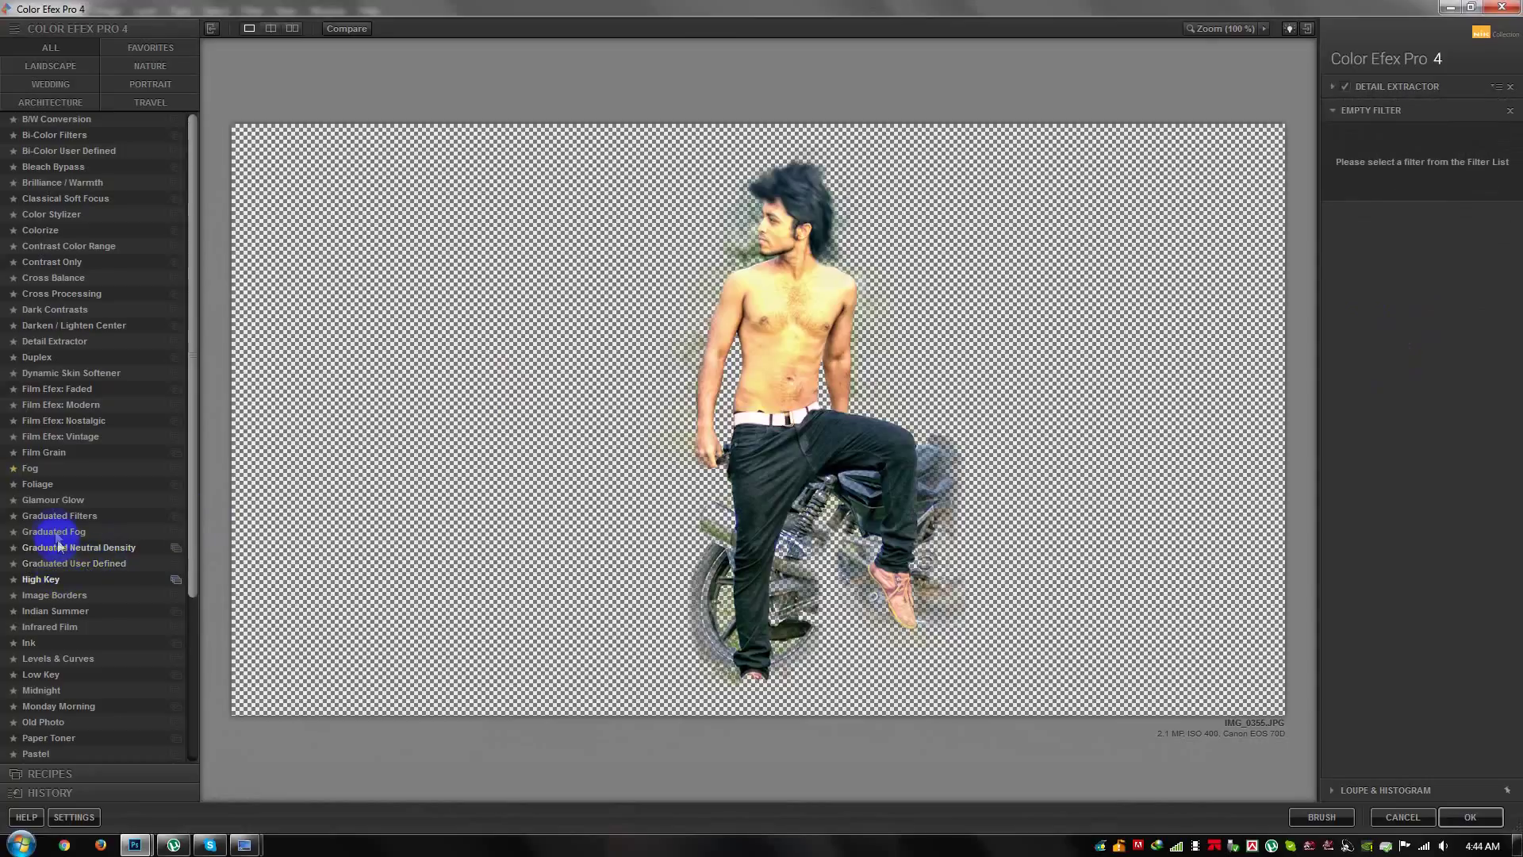
pyautogui.click(51, 611)
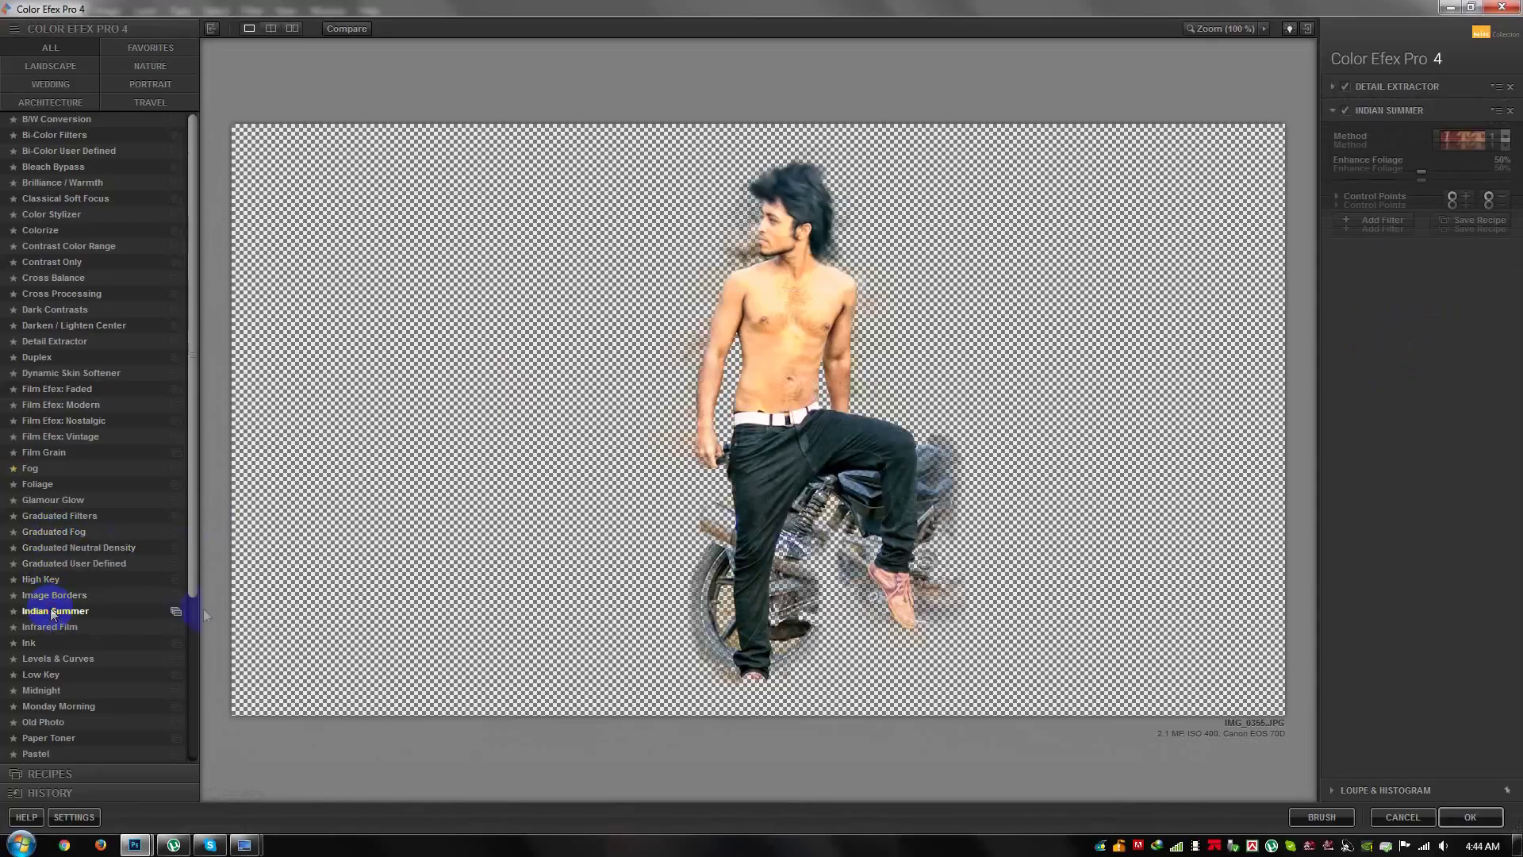
pyautogui.click(1469, 818)
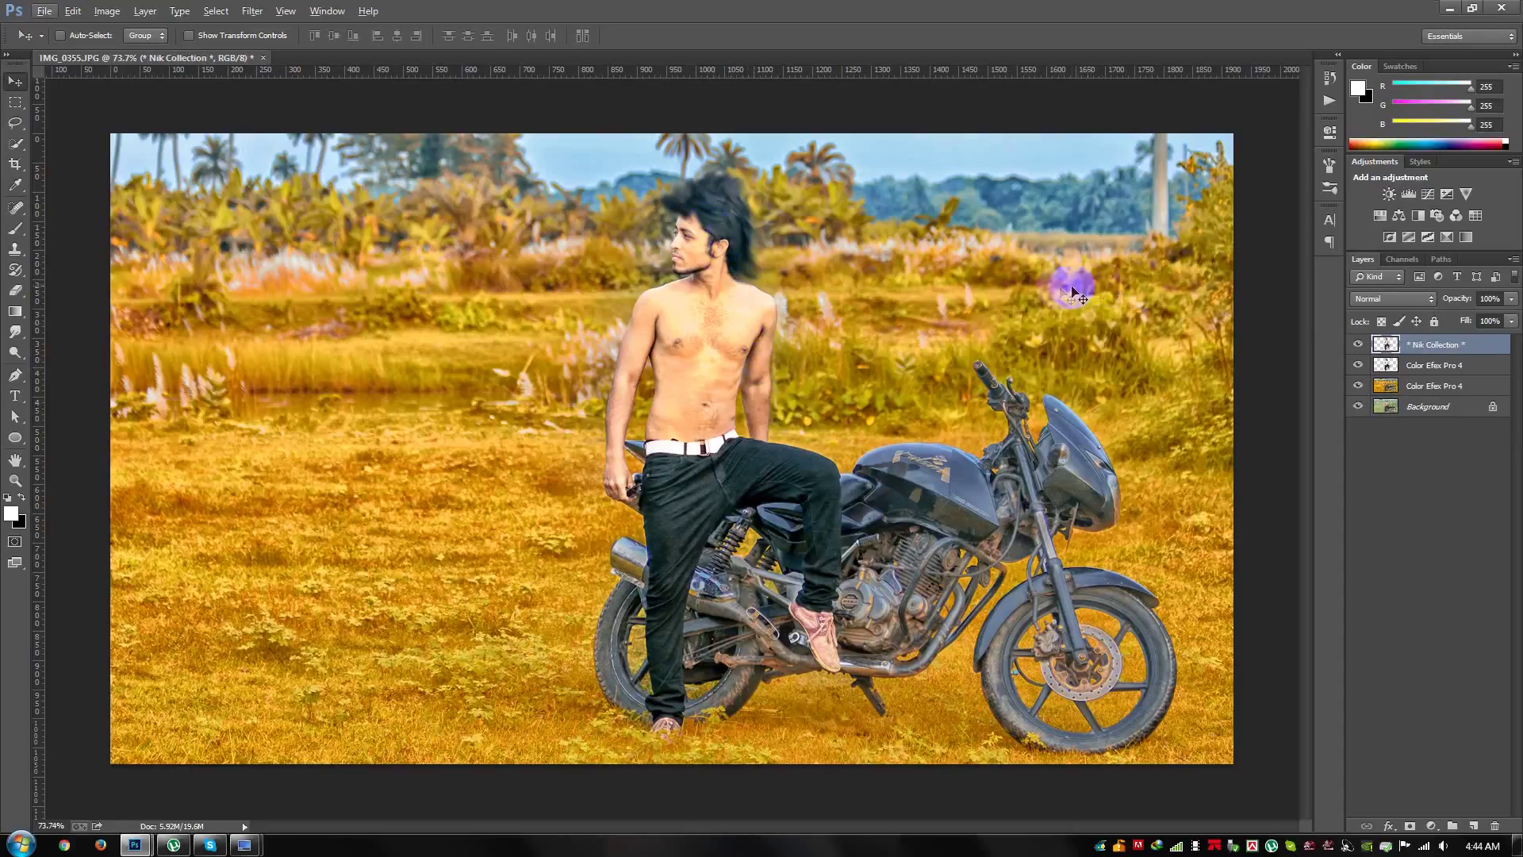
# Step: Add a Lens Correction vignette to the third layer: Amount -66, Midpoint +20
pyautogui.scroll(3, 730, 309)
pyautogui.scroll(-3, 730, 308)
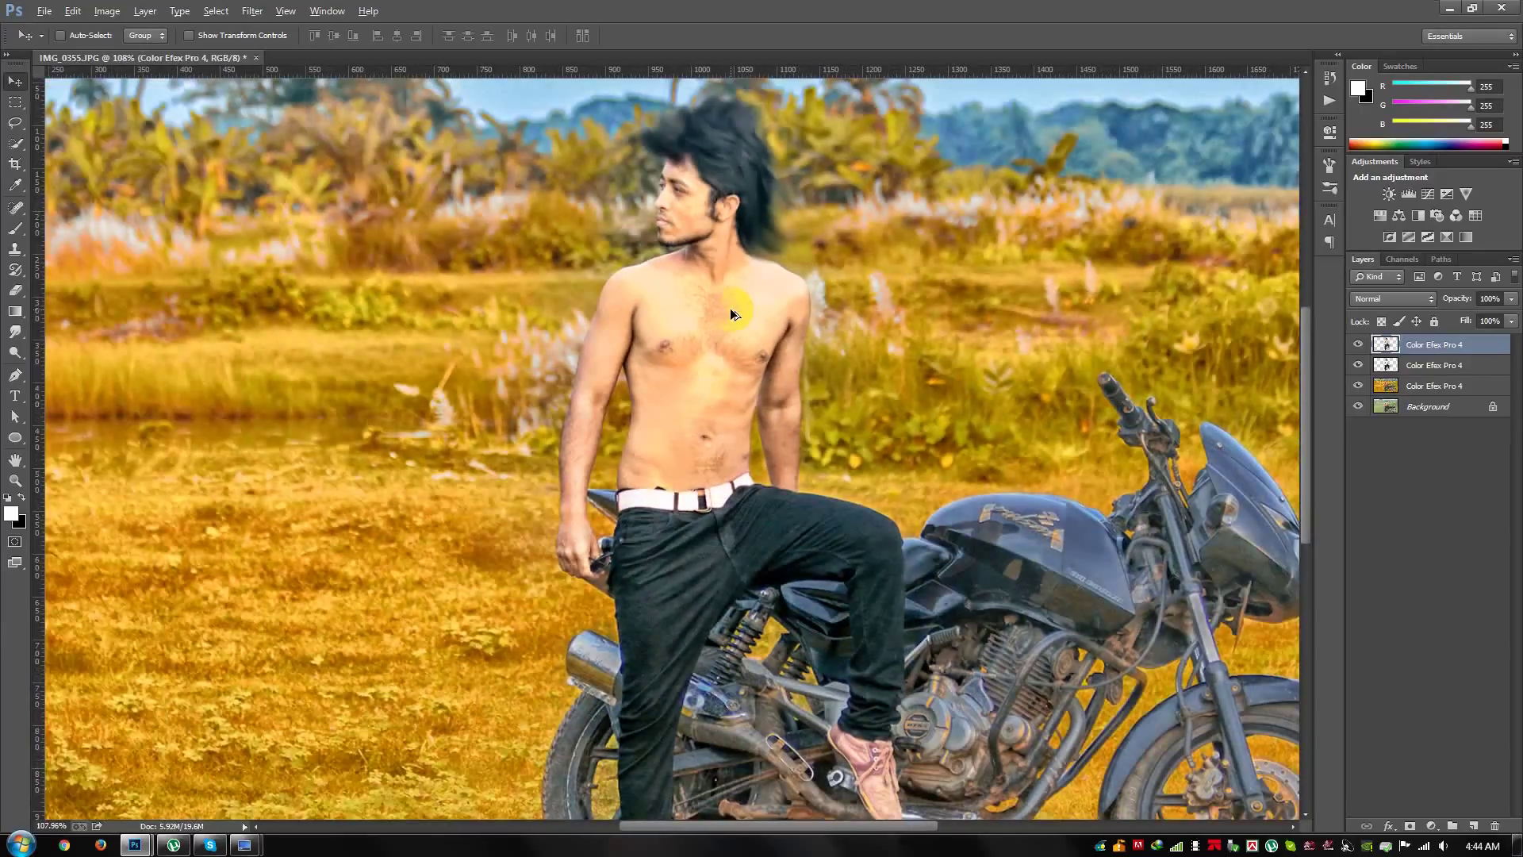
pyautogui.scroll(3, 693, 193)
pyautogui.scroll(-3, 699, 214)
pyautogui.scroll(-1, 704, 235)
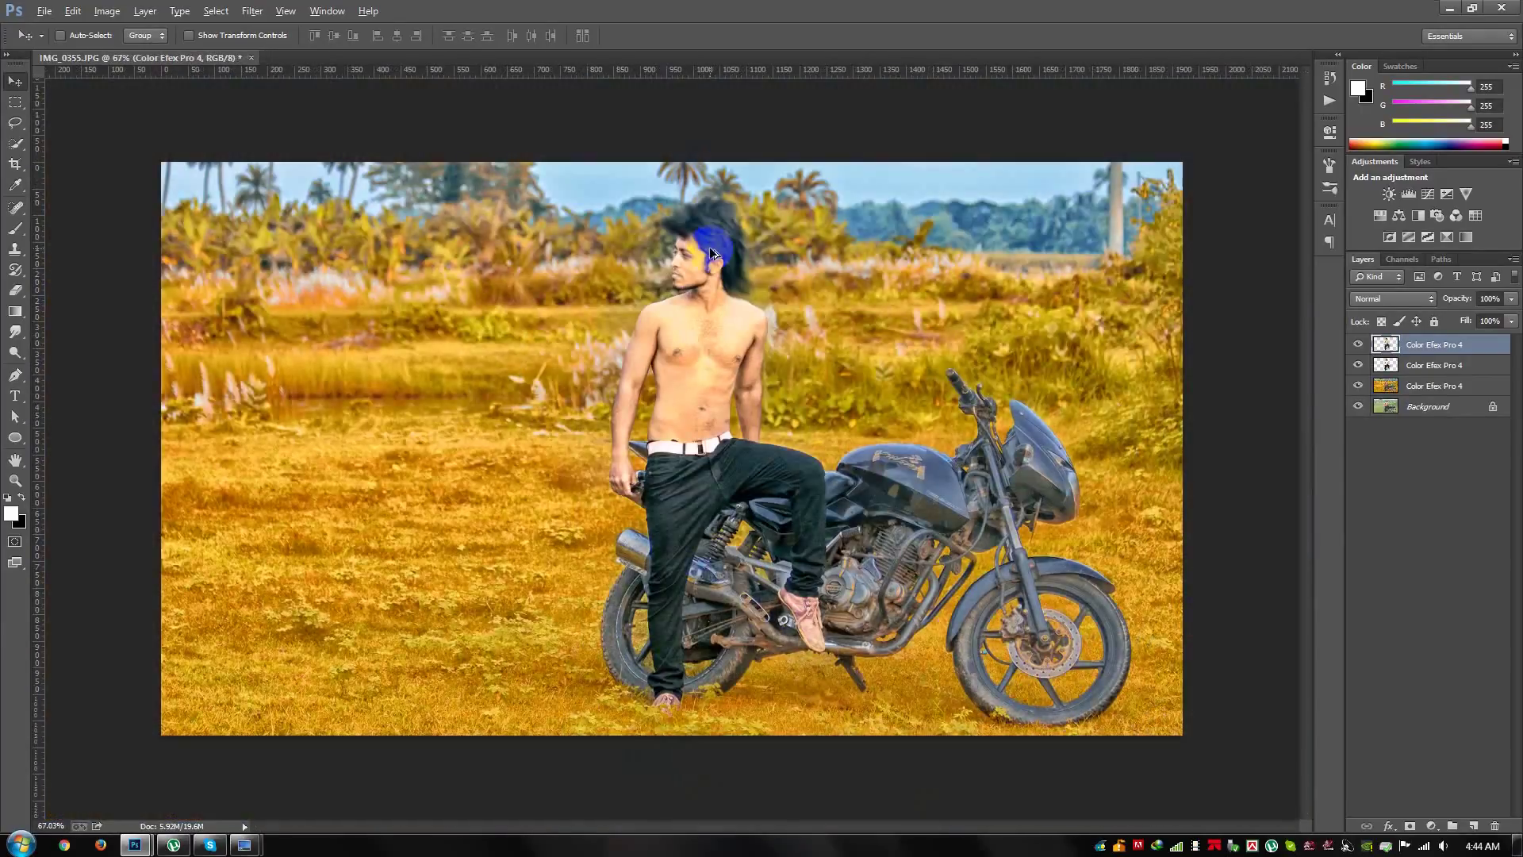
pyautogui.click(1428, 389)
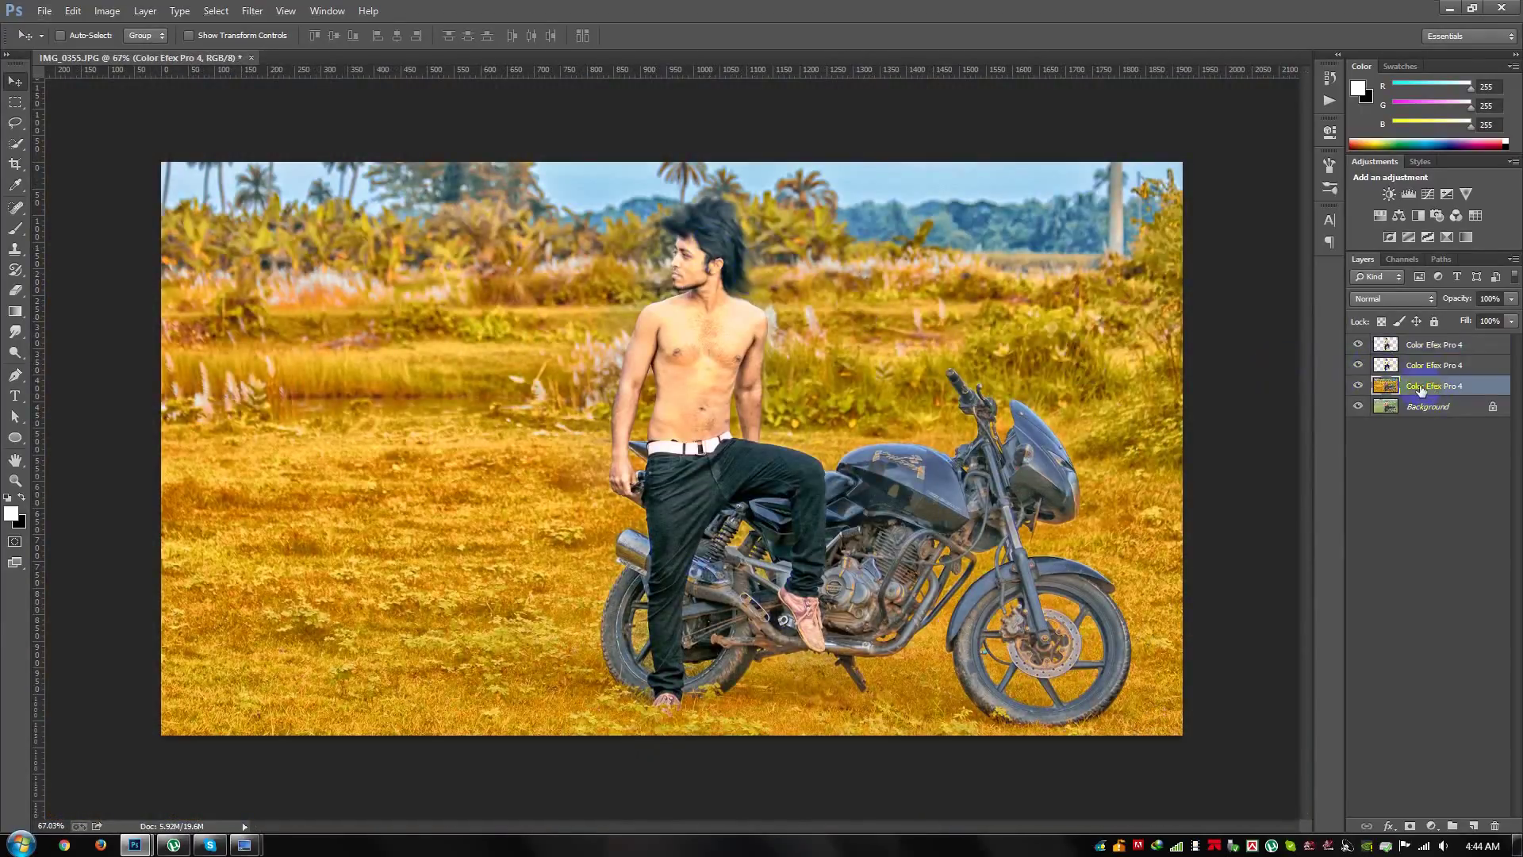
pyautogui.click(252, 11)
pyautogui.click(255, 102)
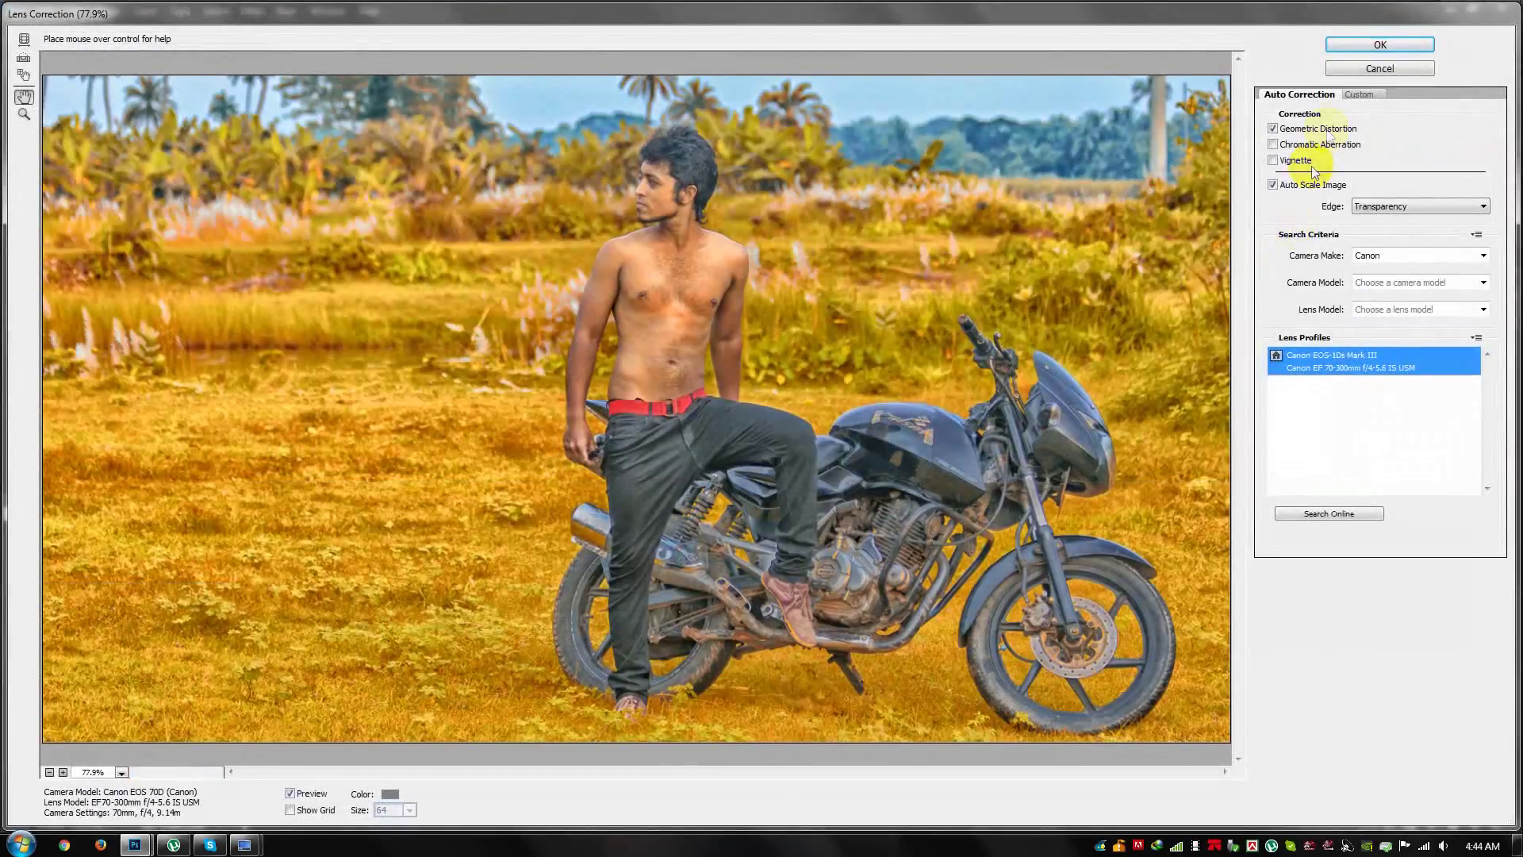
pyautogui.click(1362, 94)
pyautogui.moveTo(1381, 378); pyautogui.dragTo(1320, 379)
pyautogui.moveTo(1380, 335); pyautogui.dragTo(1315, 335)
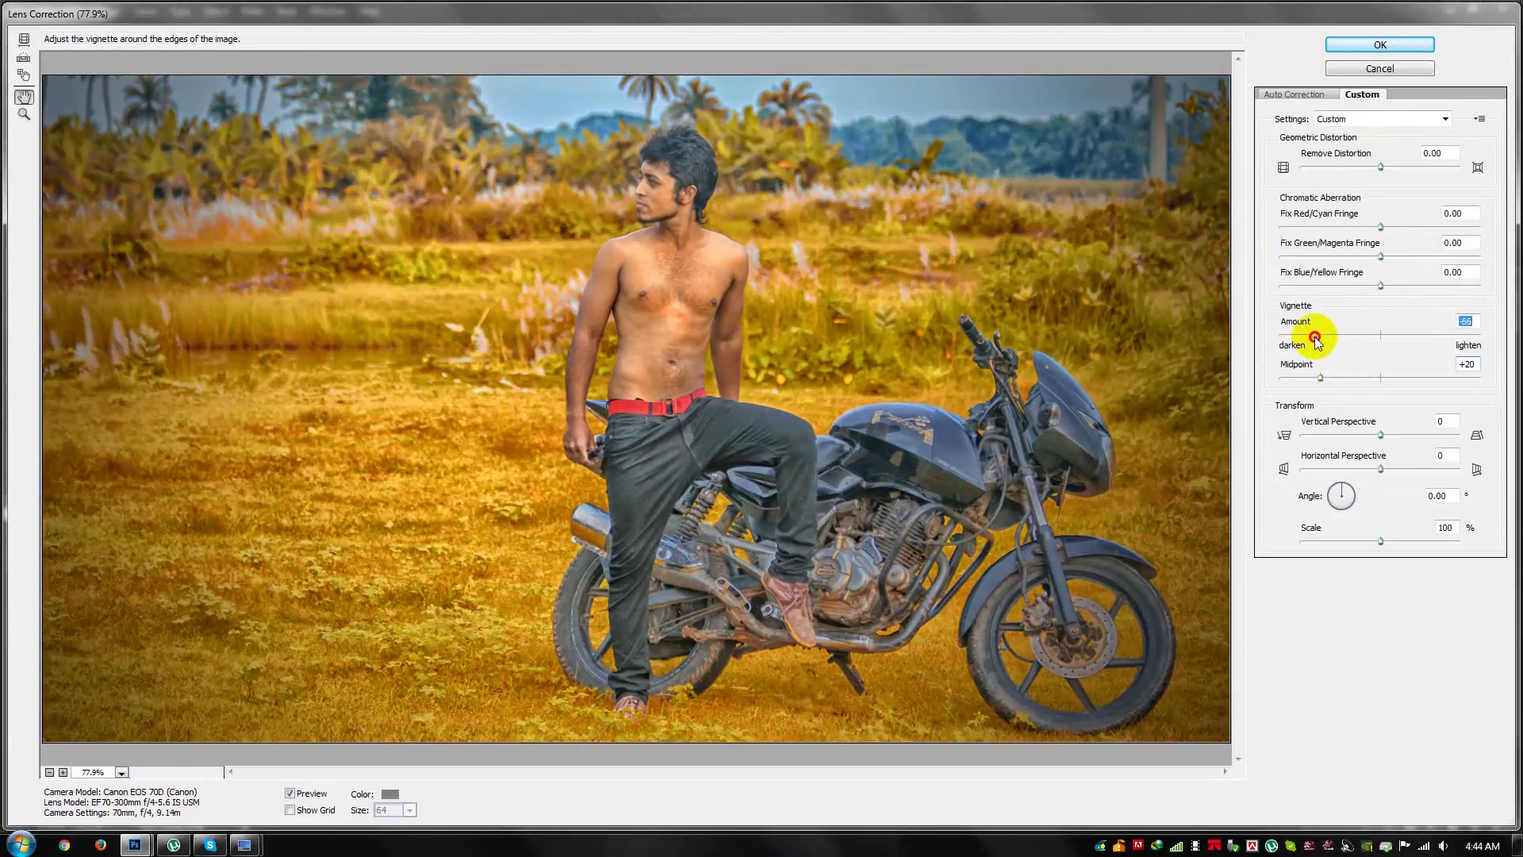
pyautogui.click(1390, 45)
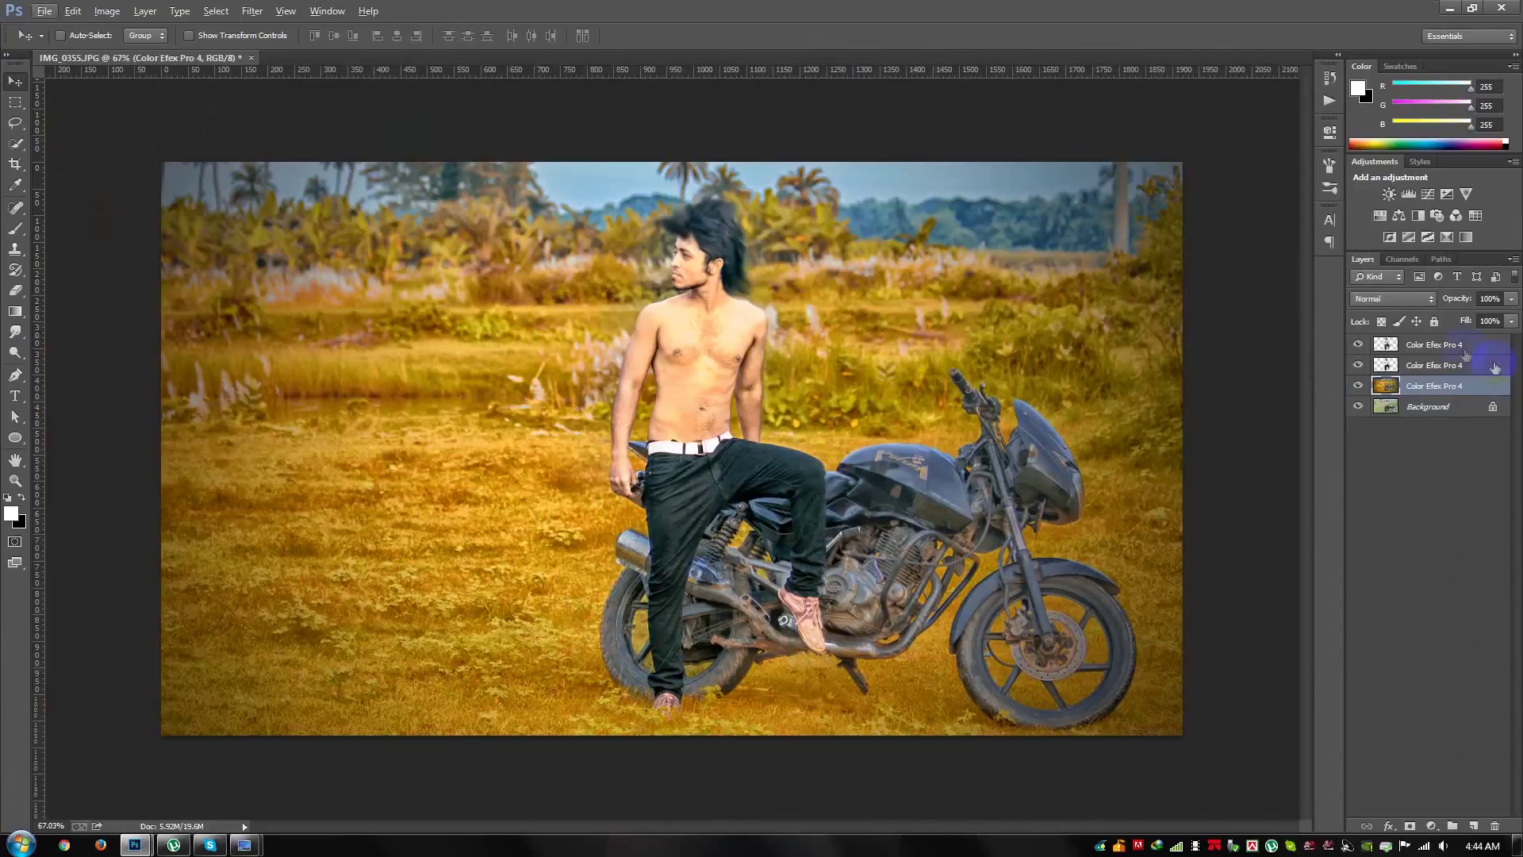
# Step: Add a new top Layer 1 holding a merged copy via Apply Image in Multiply mode
pyautogui.click(1452, 346)
pyautogui.click(1469, 826)
pyautogui.click(107, 10)
pyautogui.click(150, 233)
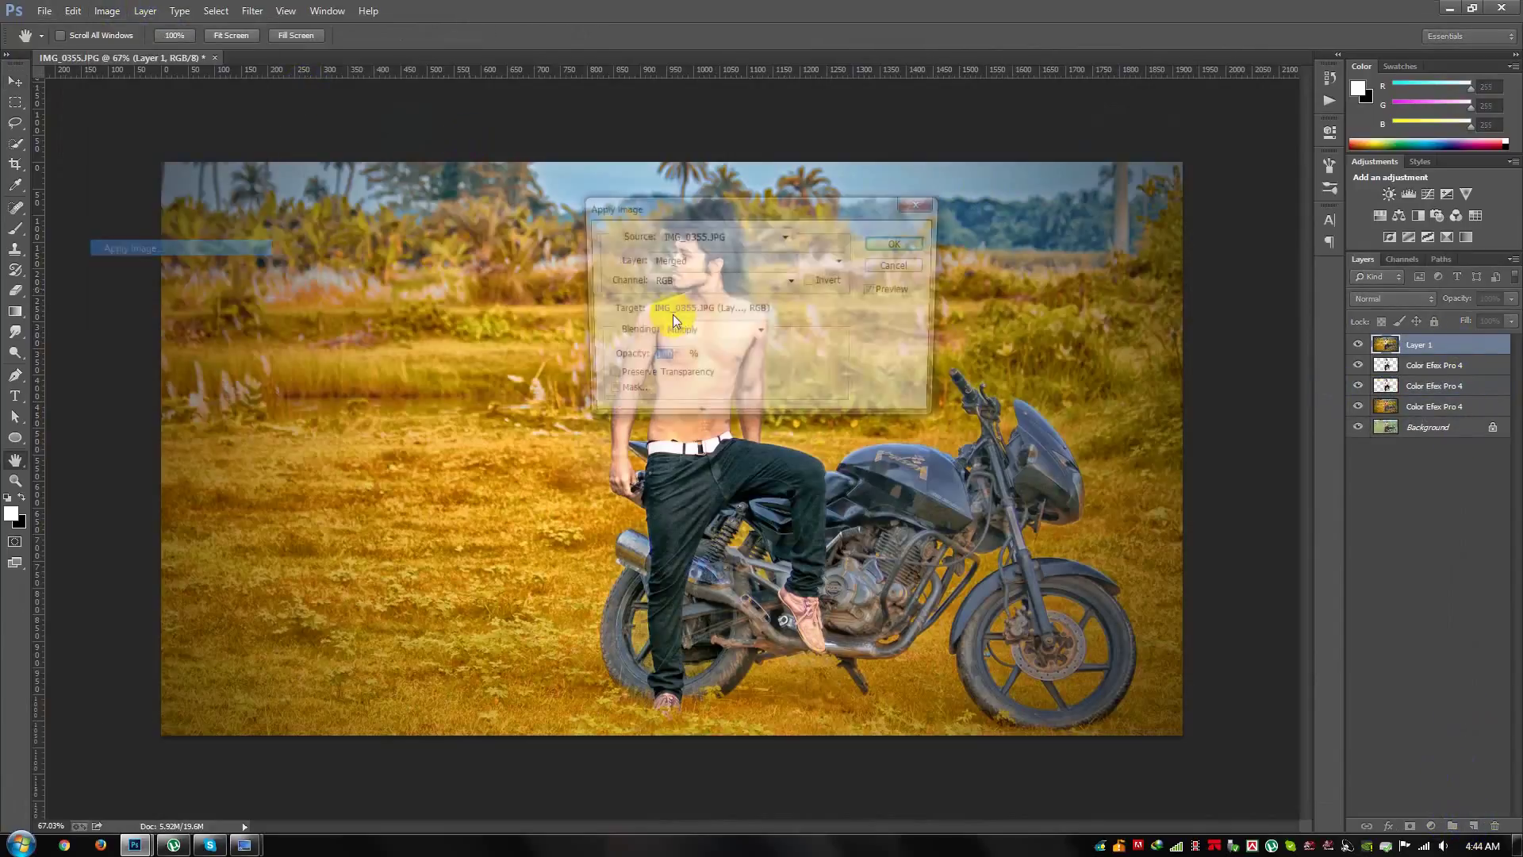
pyautogui.click(913, 245)
pyautogui.click(262, 17)
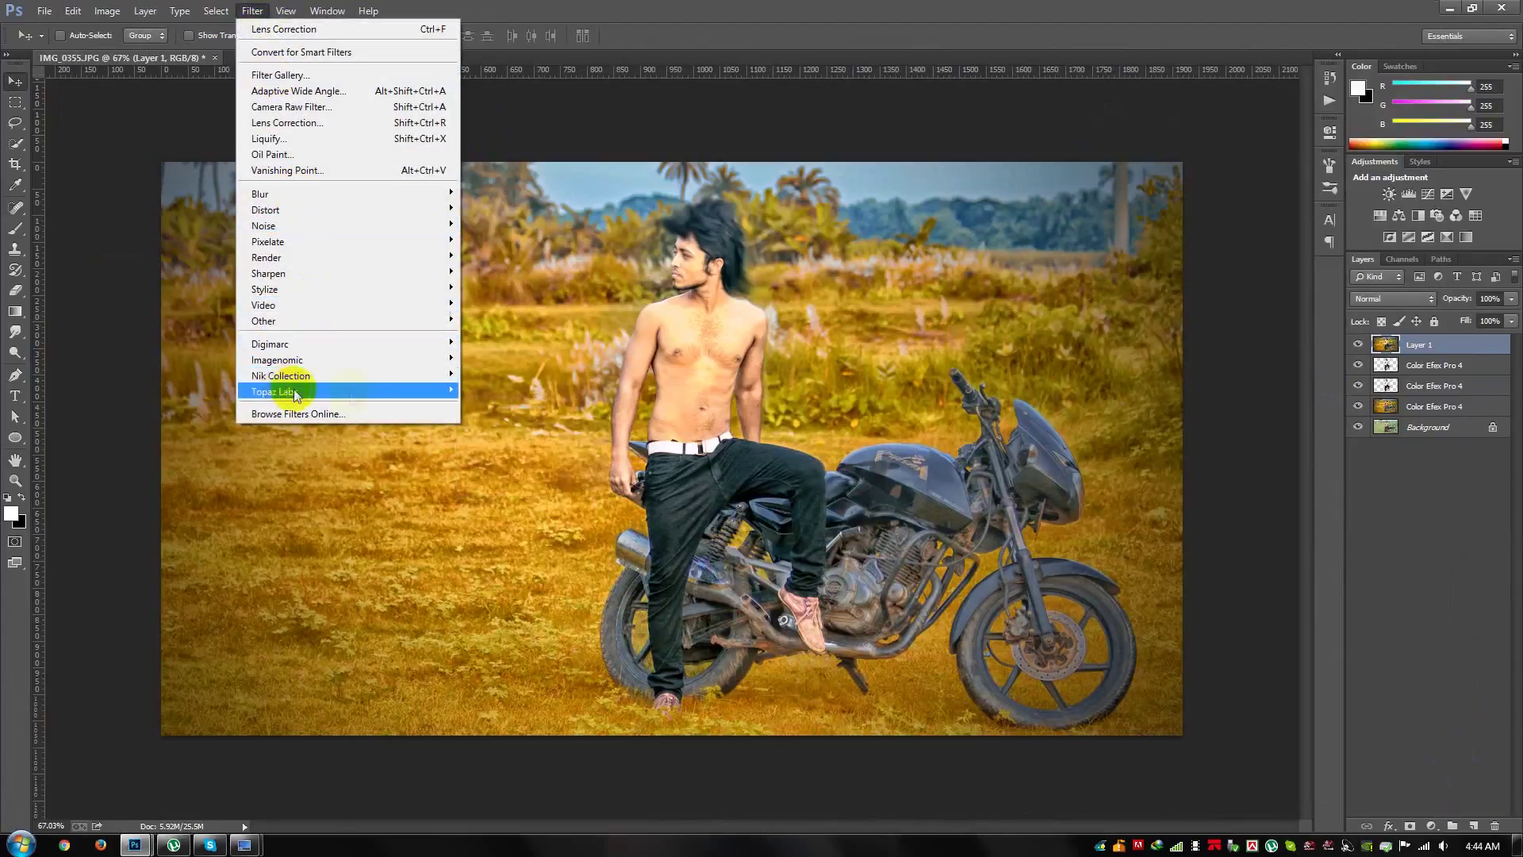
# Step: Apply Topaz Detail 3 to Layer 1 after comparing the before/after preview
pyautogui.moveTo(273, 392)
pyautogui.click(524, 492)
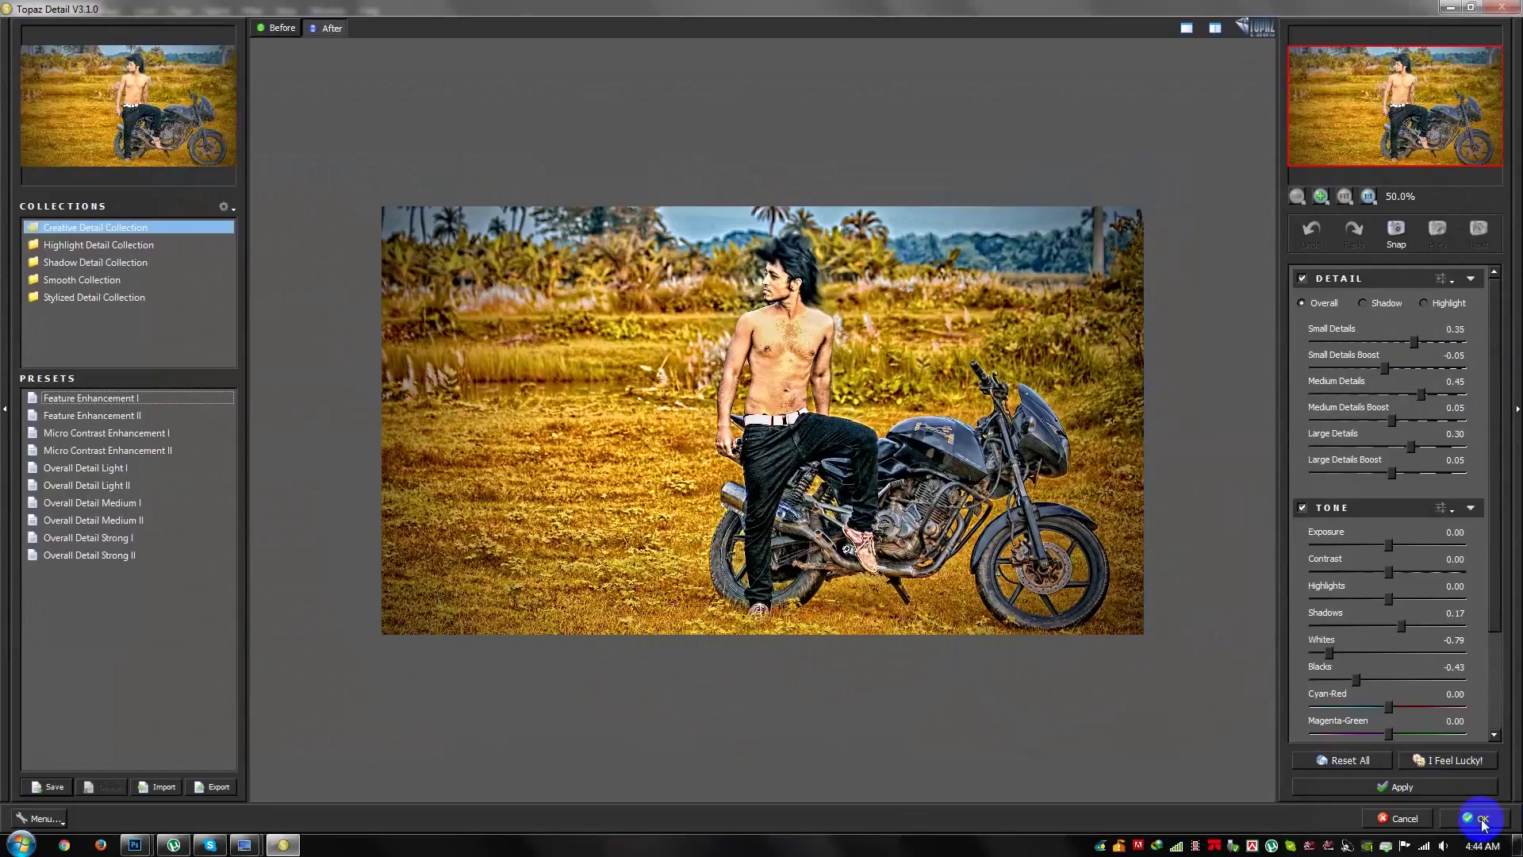
pyautogui.click(825, 318)
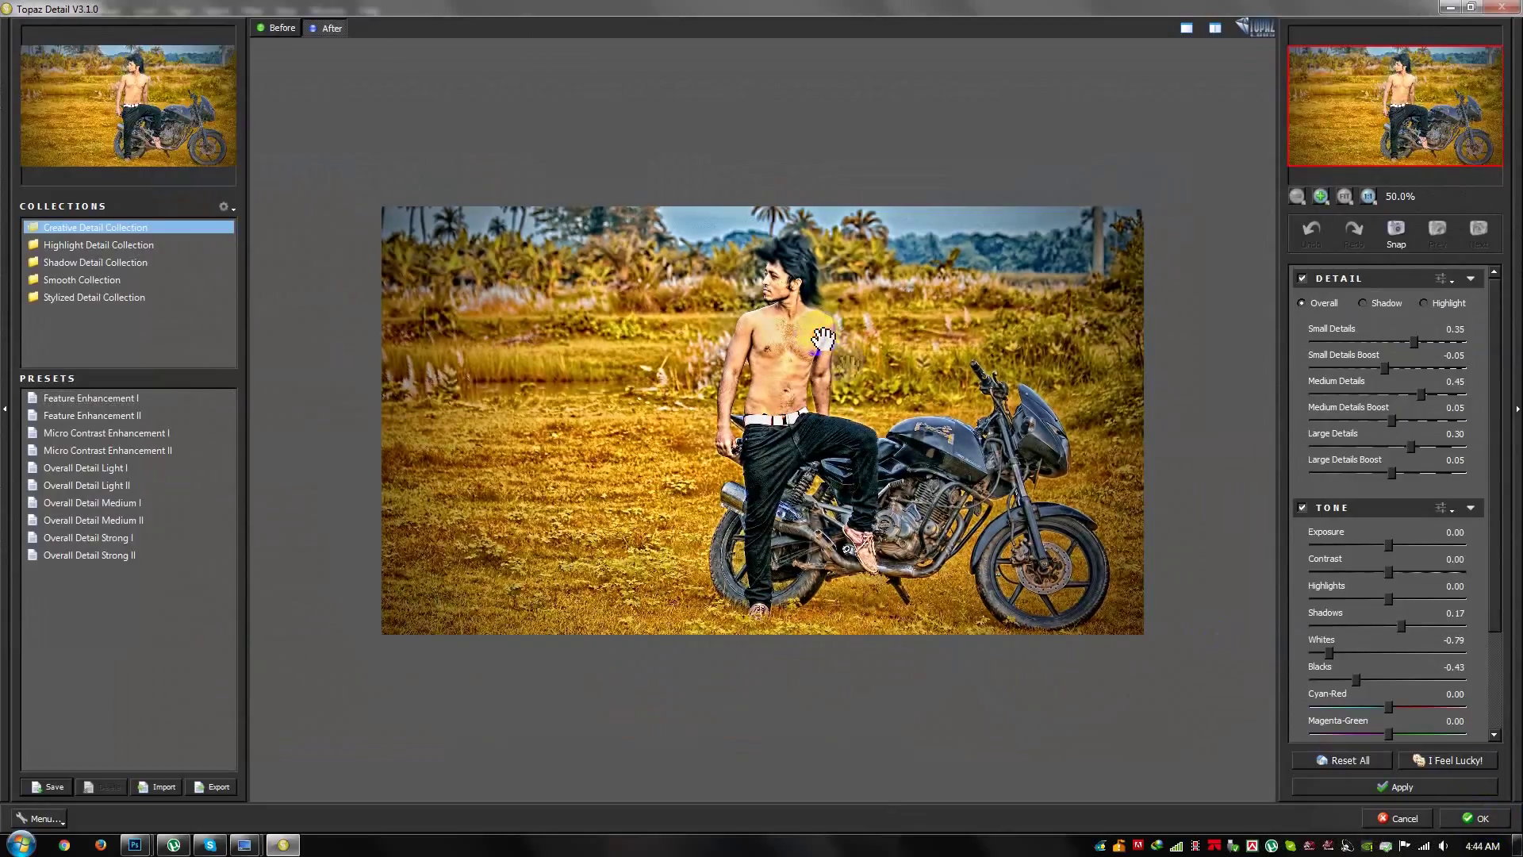
pyautogui.click(1472, 818)
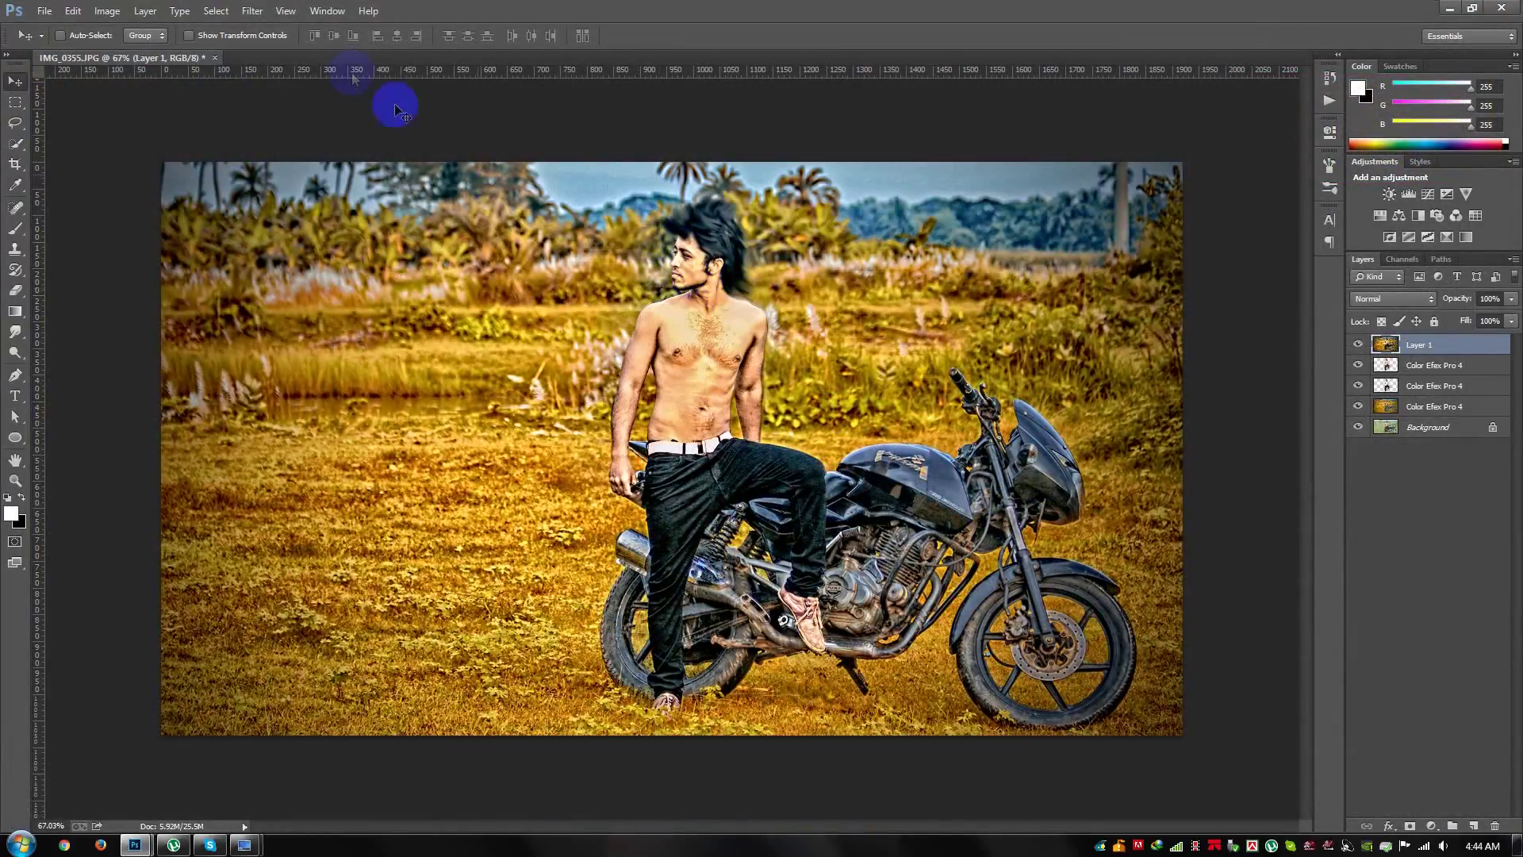
pyautogui.click(252, 11)
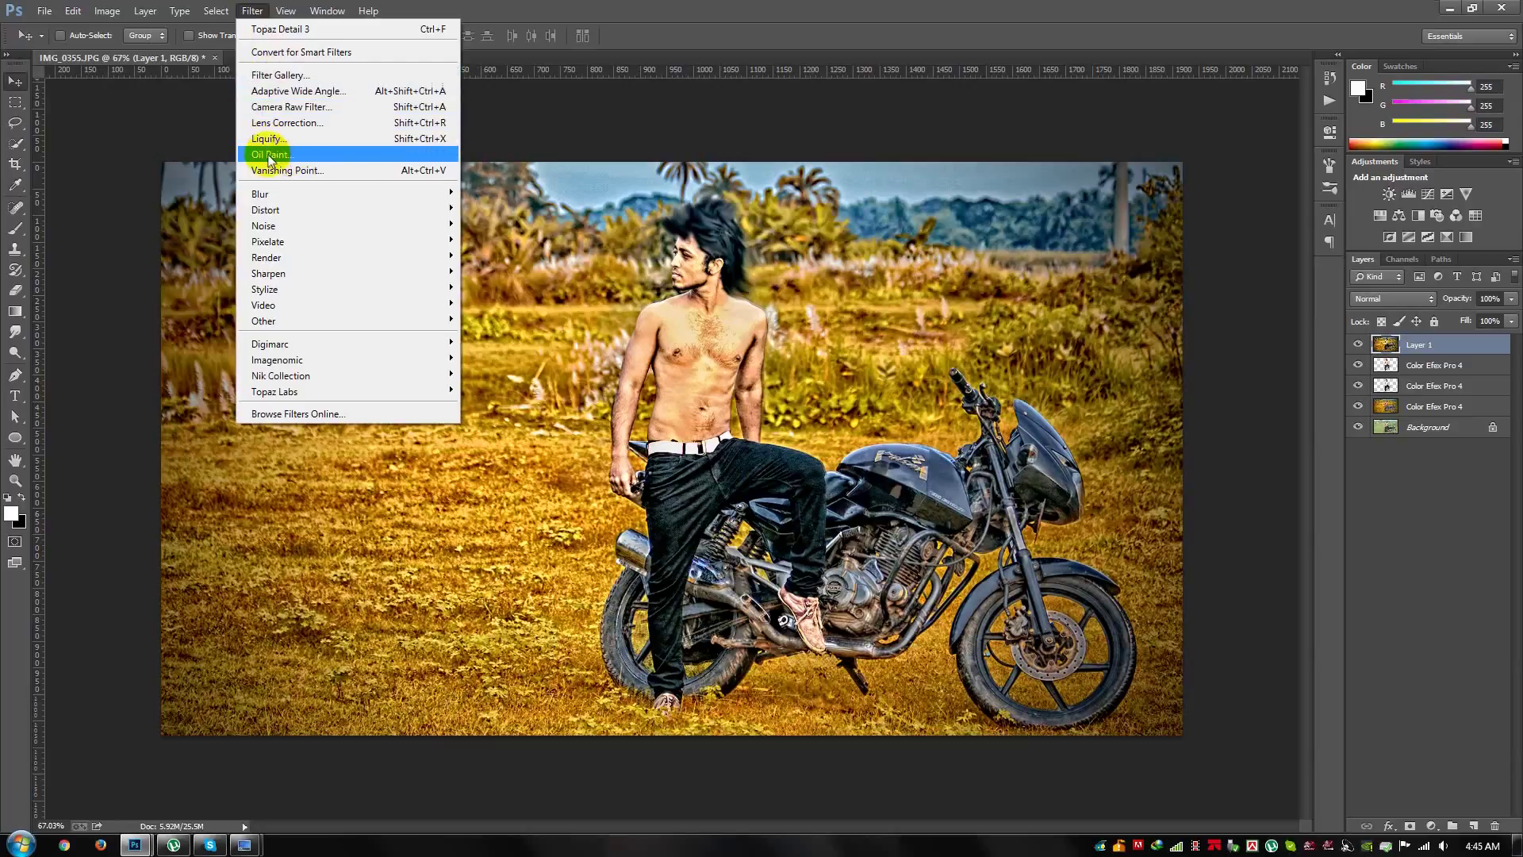
# Step: Give Layer 1 an Oil Paint effect with Stylization 3.52, Scale 2.48, Bristle Detail 6.45
pyautogui.click(293, 156)
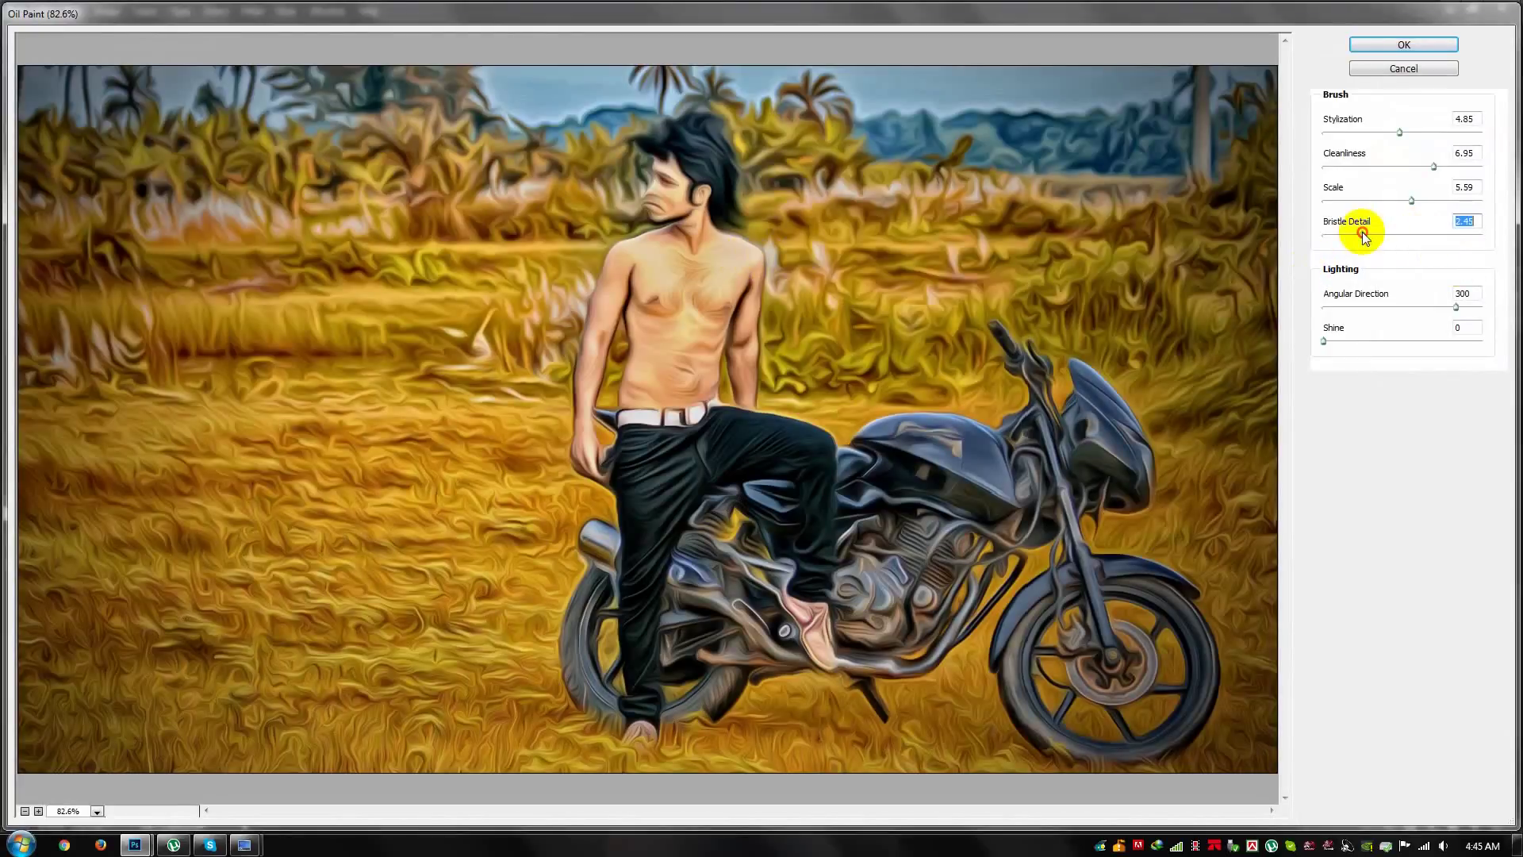
pyautogui.moveTo(1356, 167); pyautogui.dragTo(1326, 169)
pyautogui.moveTo(1400, 131)
pyautogui.mouseDown()
pyautogui.moveTo(1338, 133)
pyautogui.moveTo(1400, 135)
pyautogui.mouseUp()
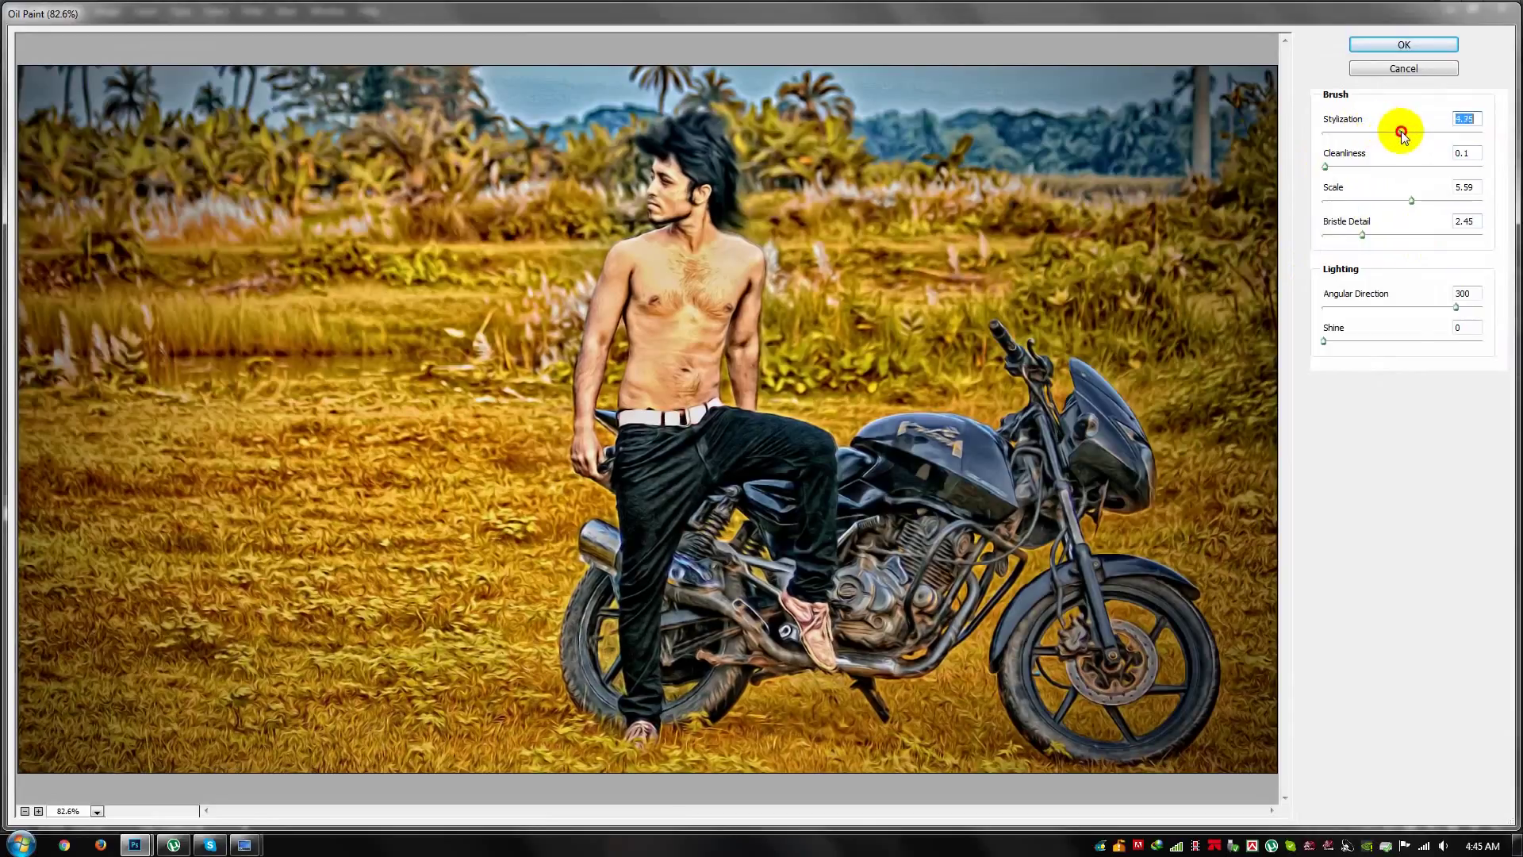
pyautogui.moveTo(1400, 133); pyautogui.dragTo(1398, 133)
pyautogui.moveTo(1325, 167); pyautogui.dragTo(1360, 169)
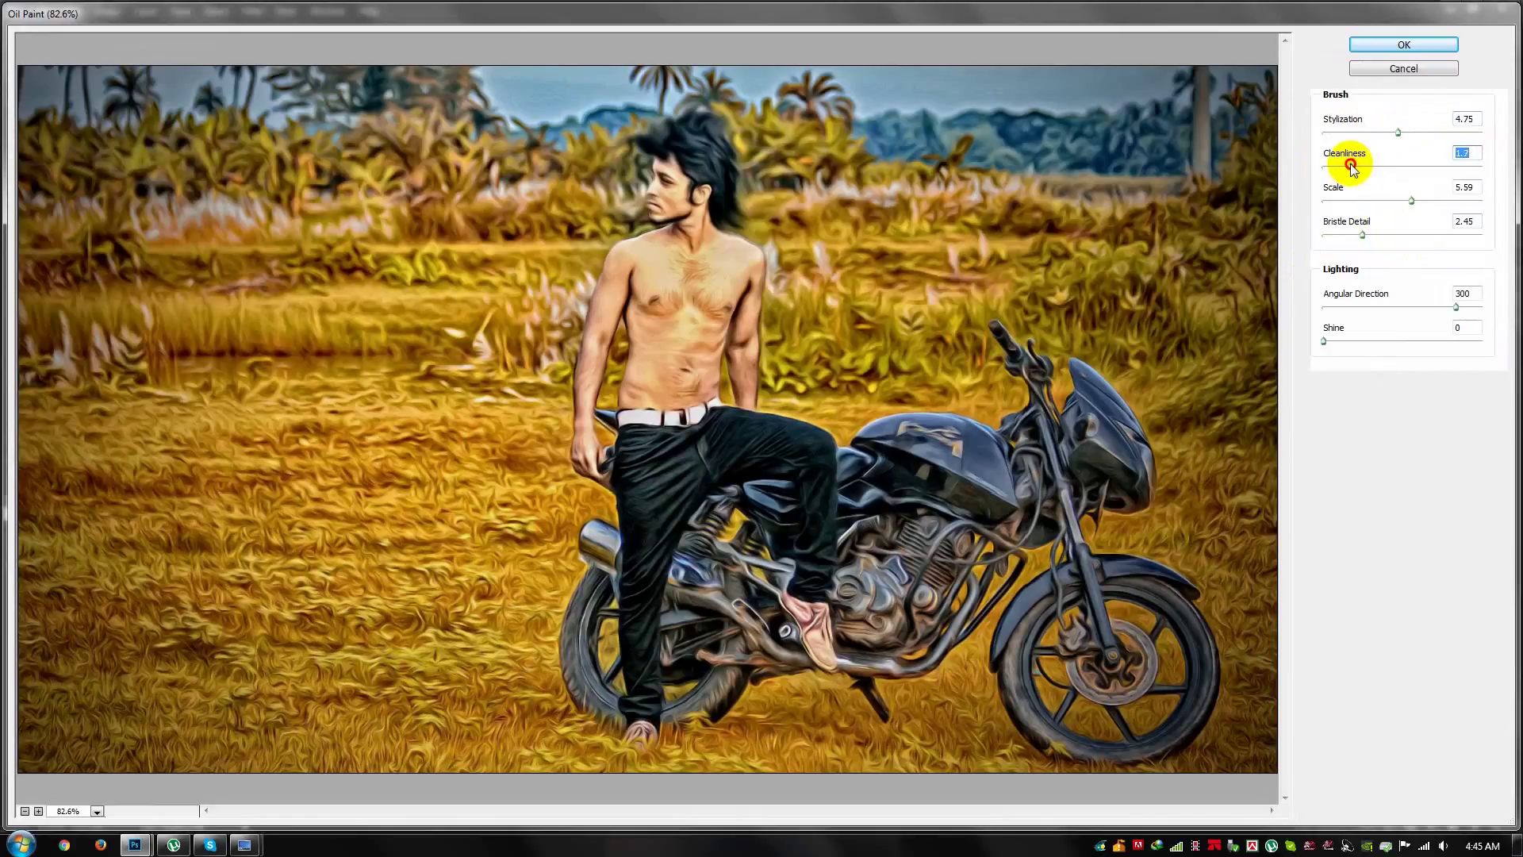
pyautogui.moveTo(1371, 132); pyautogui.dragTo(1379, 132)
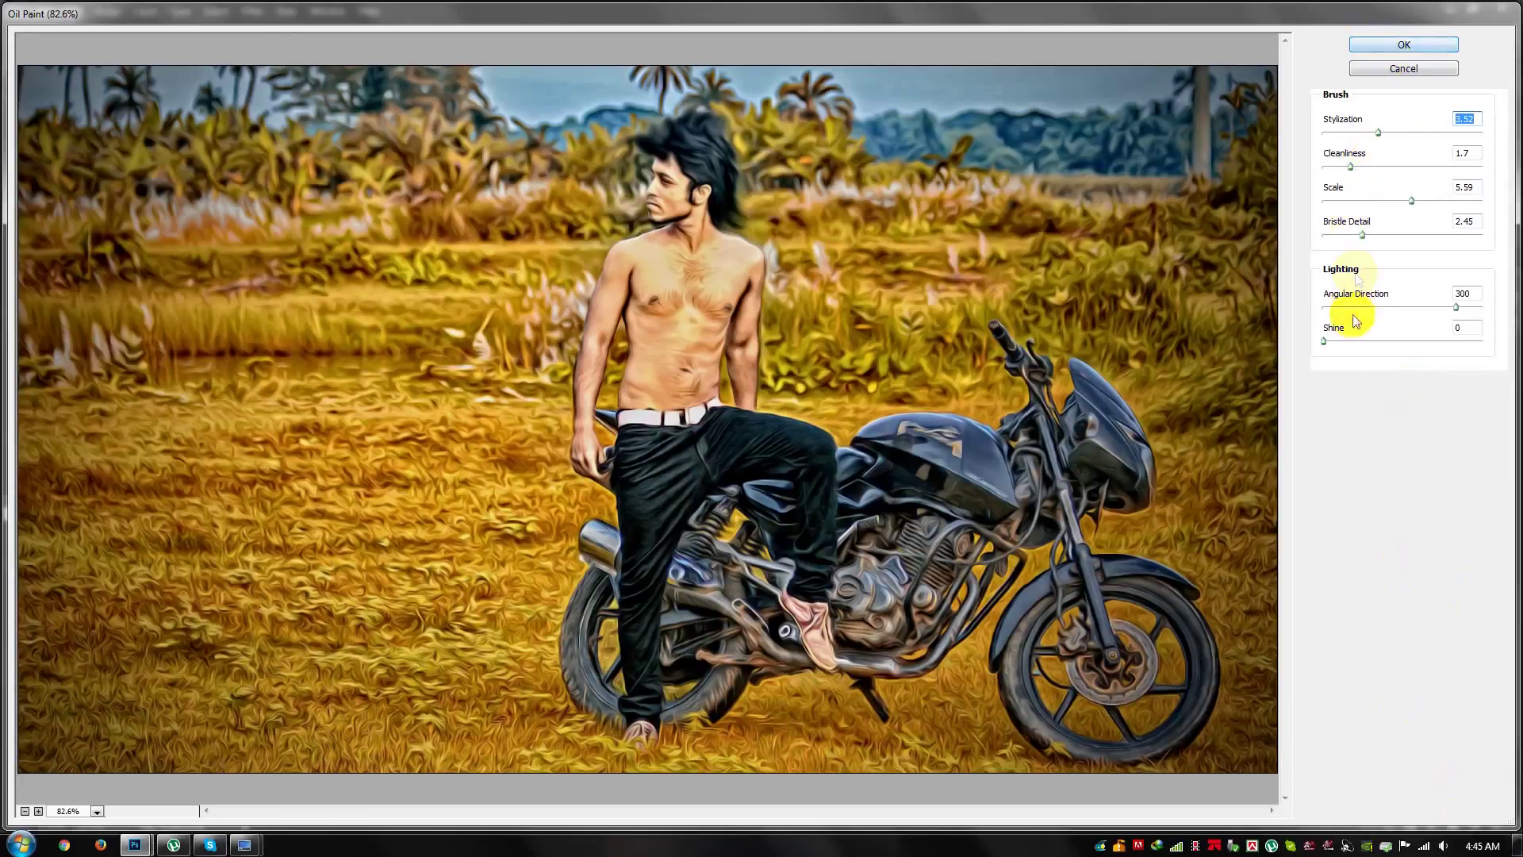
pyautogui.moveTo(1363, 235)
pyautogui.mouseDown()
pyautogui.moveTo(1424, 233)
pyautogui.moveTo(1333, 199)
pyautogui.moveTo(1397, 169)
pyautogui.moveTo(1330, 169)
pyautogui.moveTo(1349, 168)
pyautogui.mouseUp()
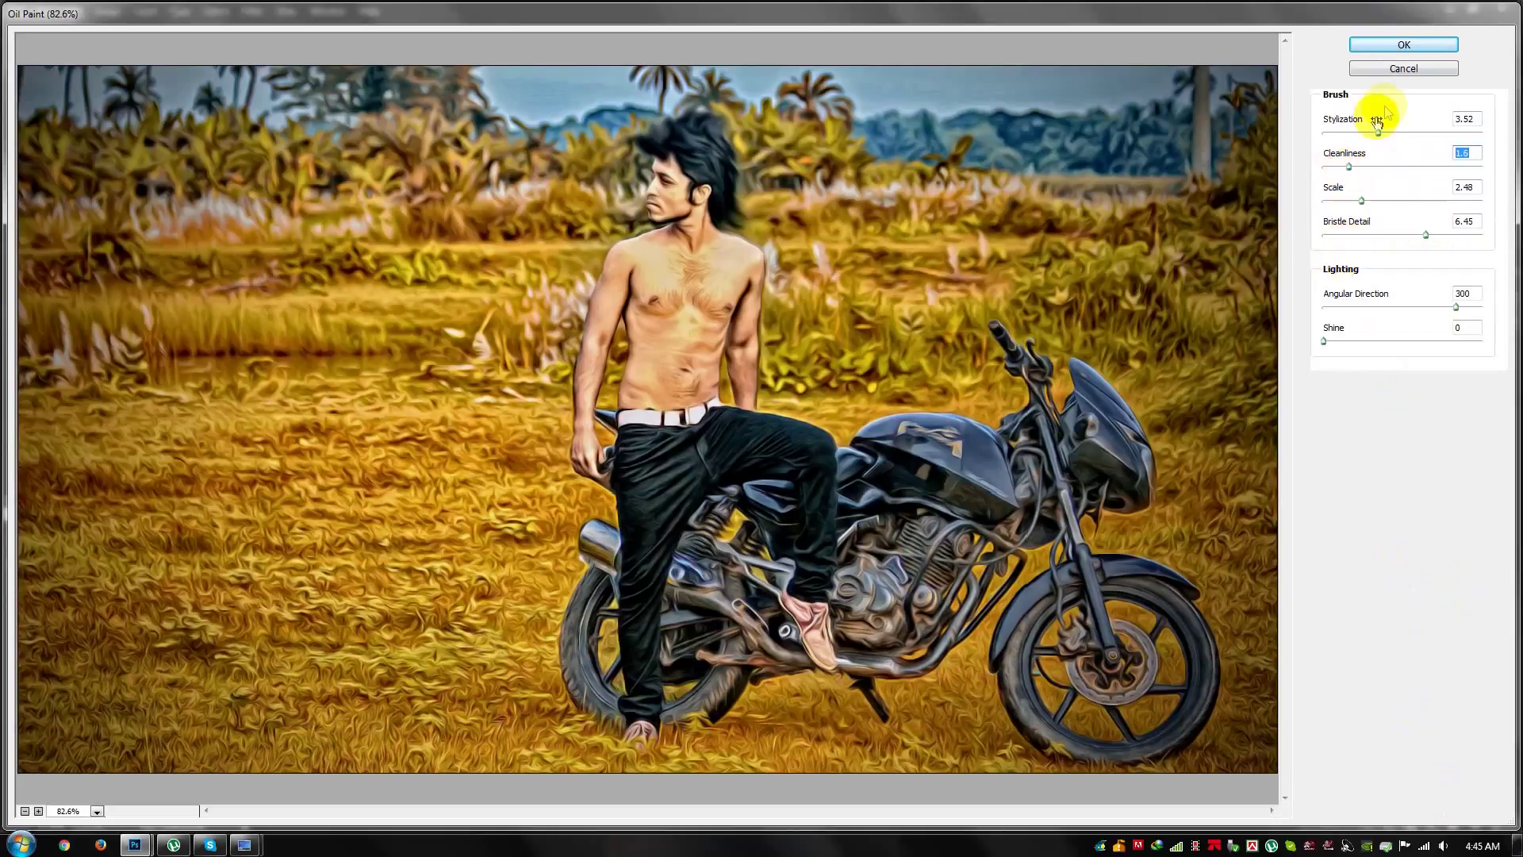
pyautogui.click(1400, 45)
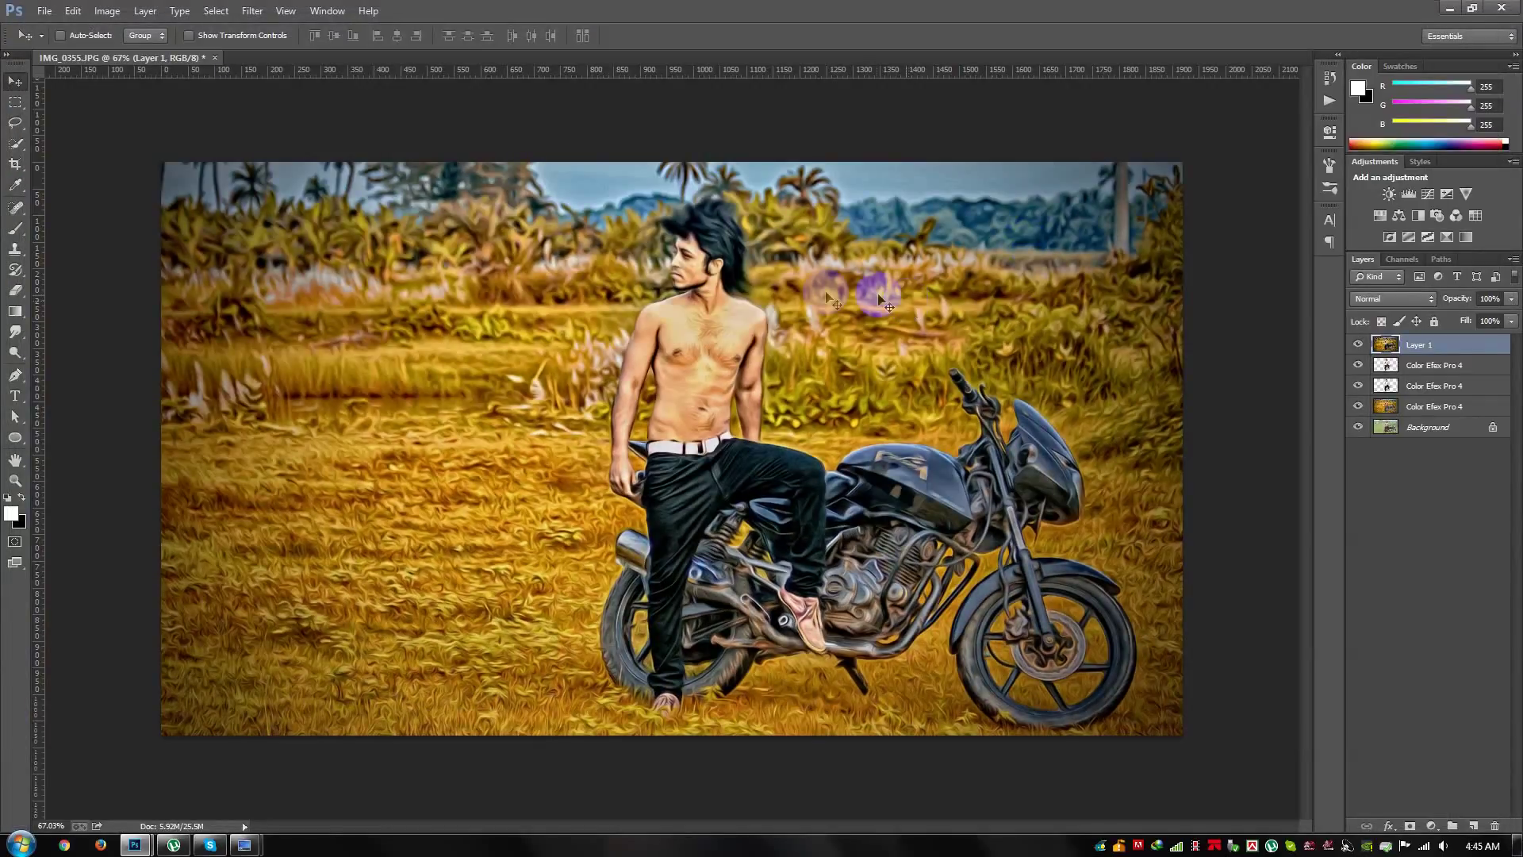
pyautogui.scroll(2, 699, 248)
# Step: Duplicate the Color Efex Pro 4 layer, move the copy to the top, and add a white mask
pyautogui.scroll(2, 709, 249)
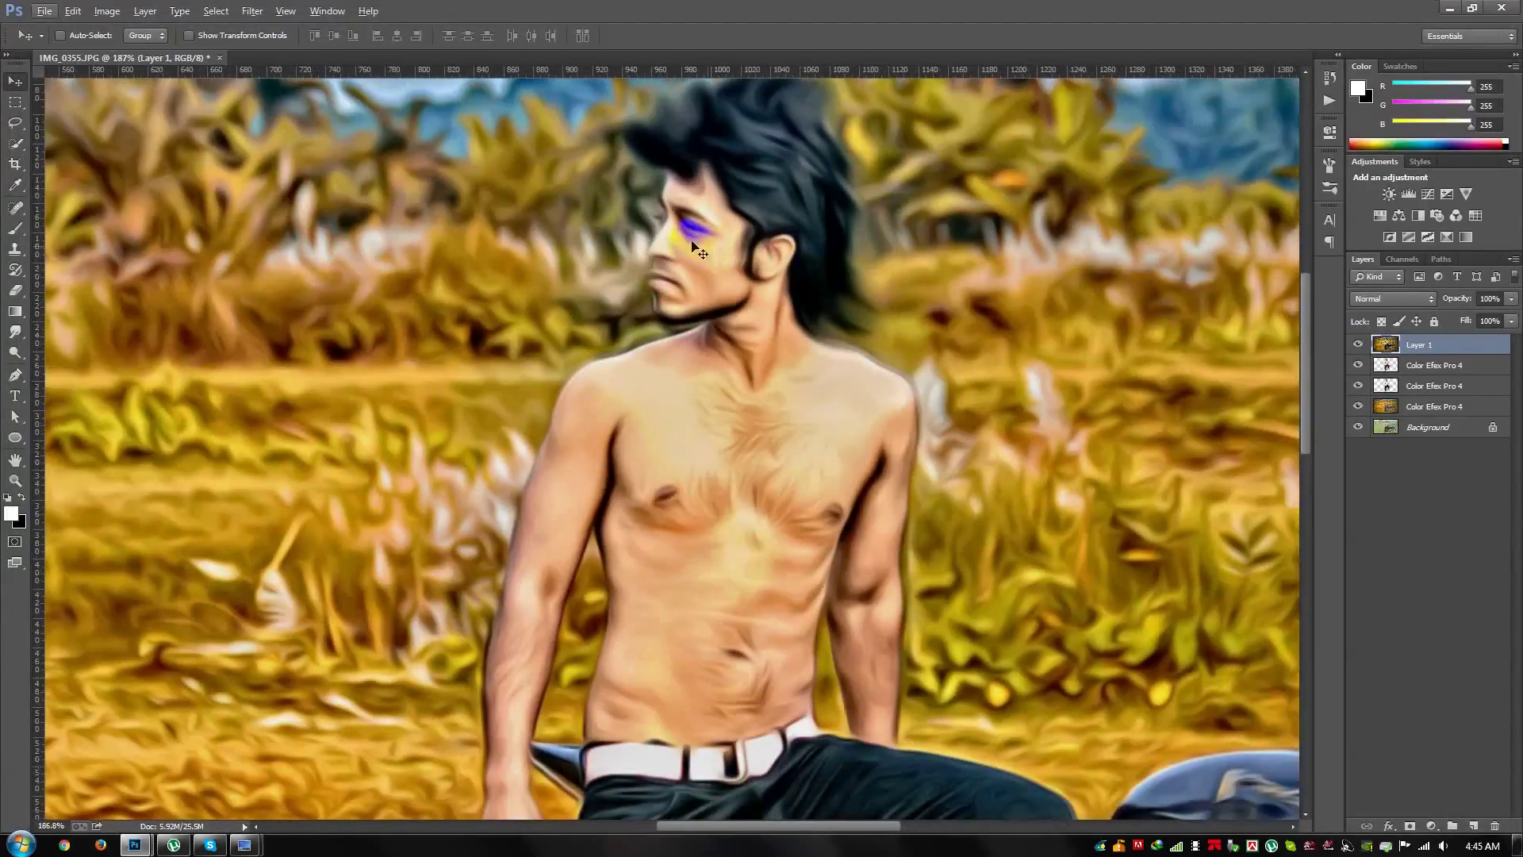
pyautogui.click(1412, 367)
pyautogui.rightClick(1428, 373)
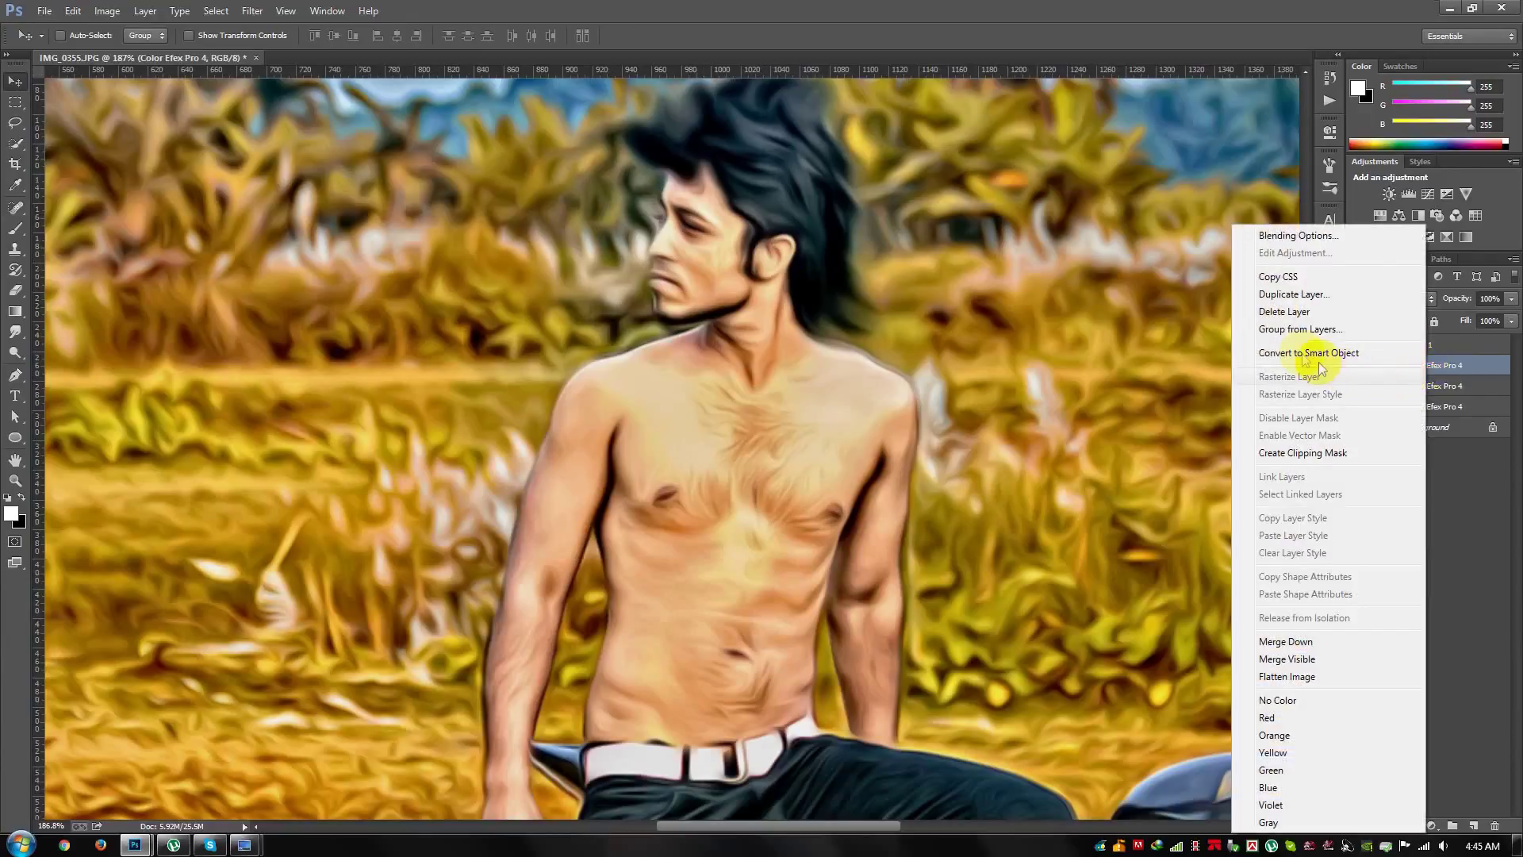
pyautogui.click(1277, 292)
pyautogui.click(895, 258)
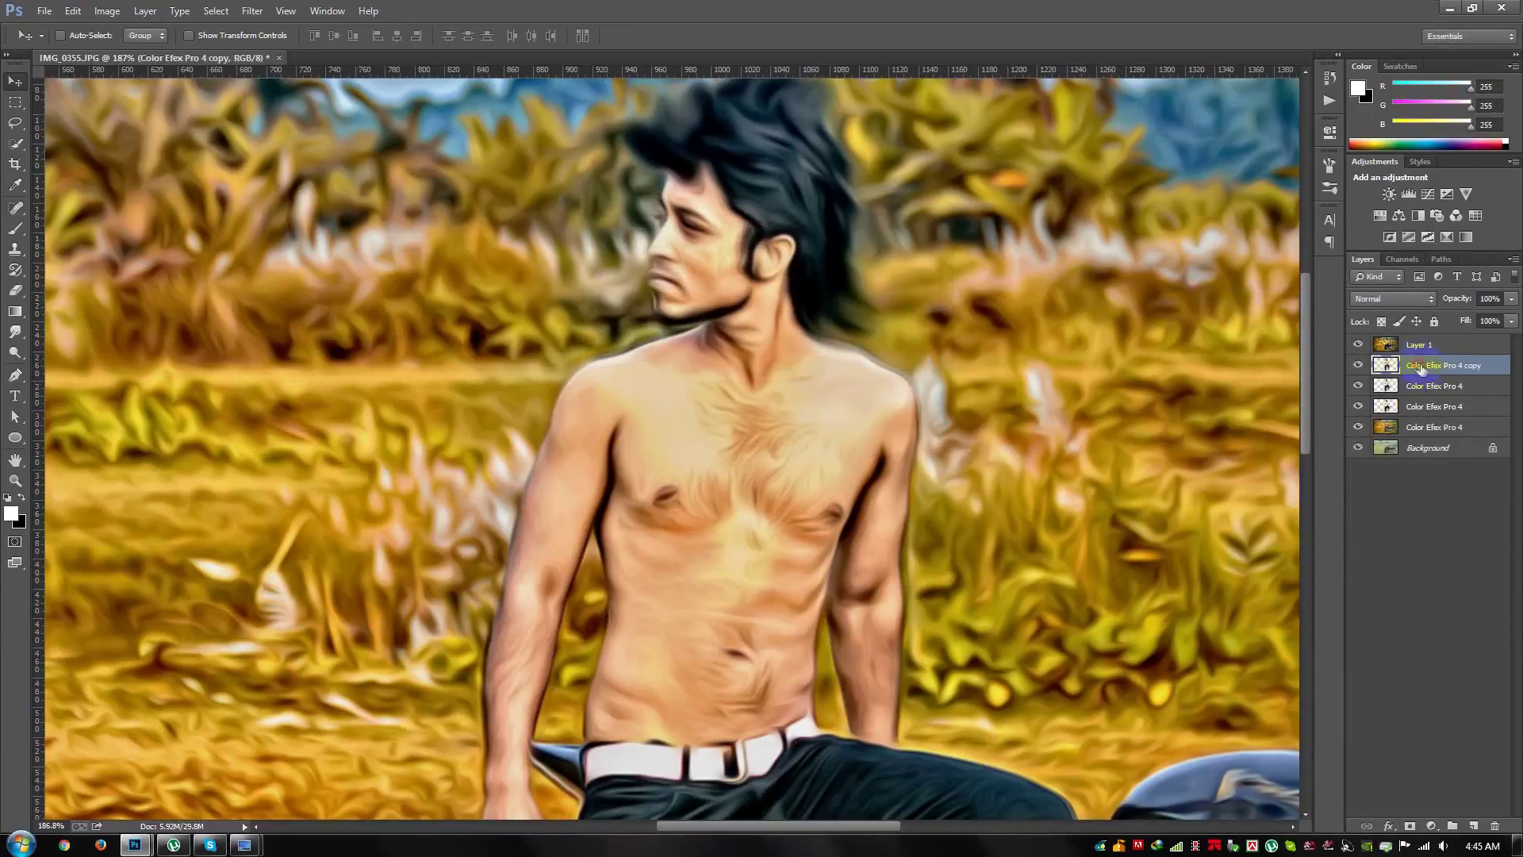
pyautogui.scroll(-3, 703, 268)
pyautogui.scroll(1, 703, 268)
pyautogui.scroll(2, 703, 268)
pyautogui.scroll(2, 709, 268)
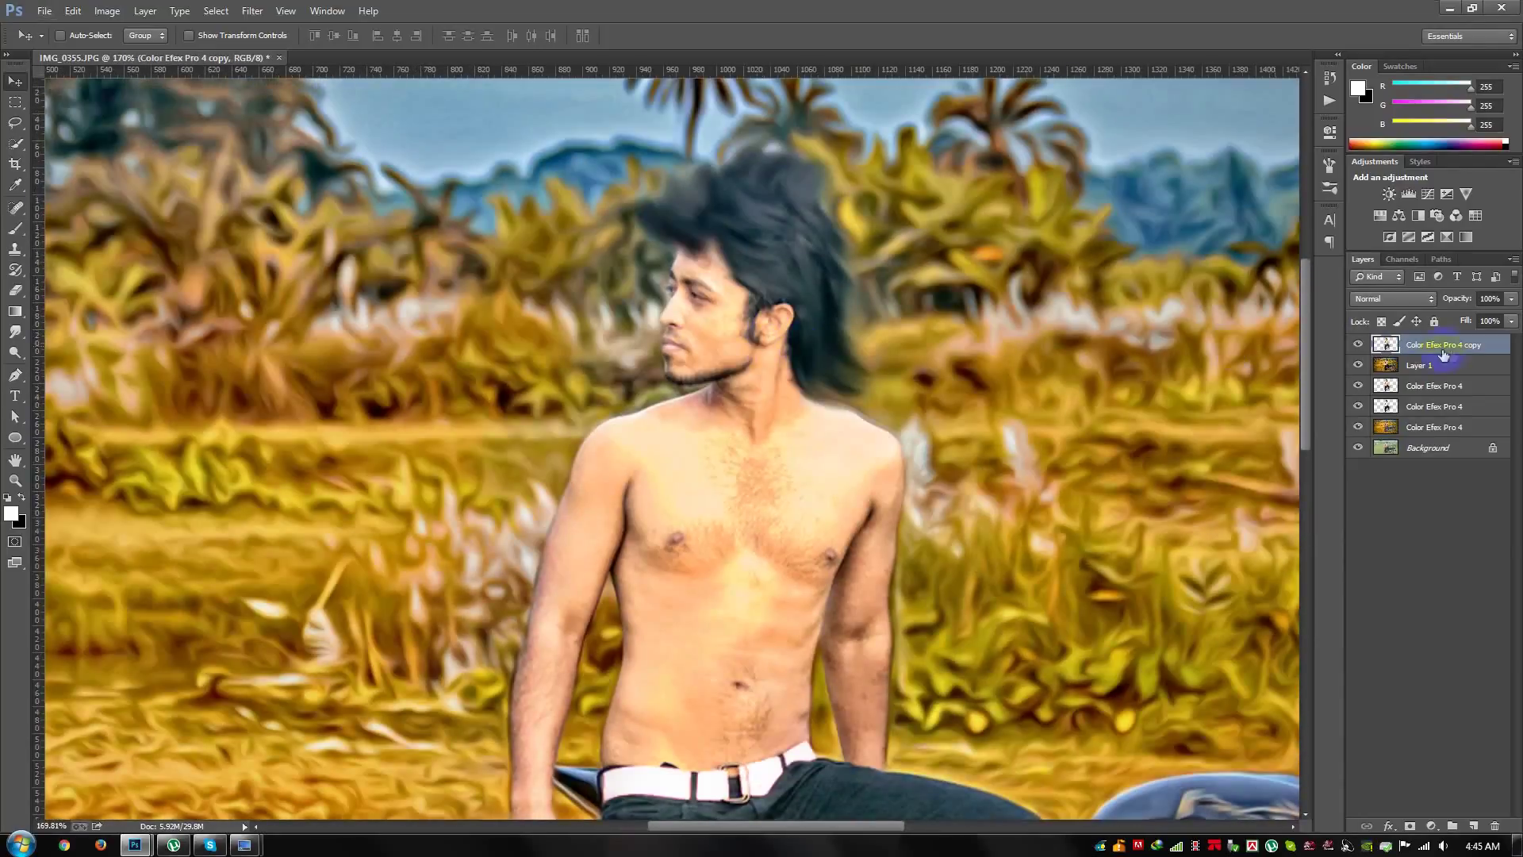
pyautogui.click(1411, 826)
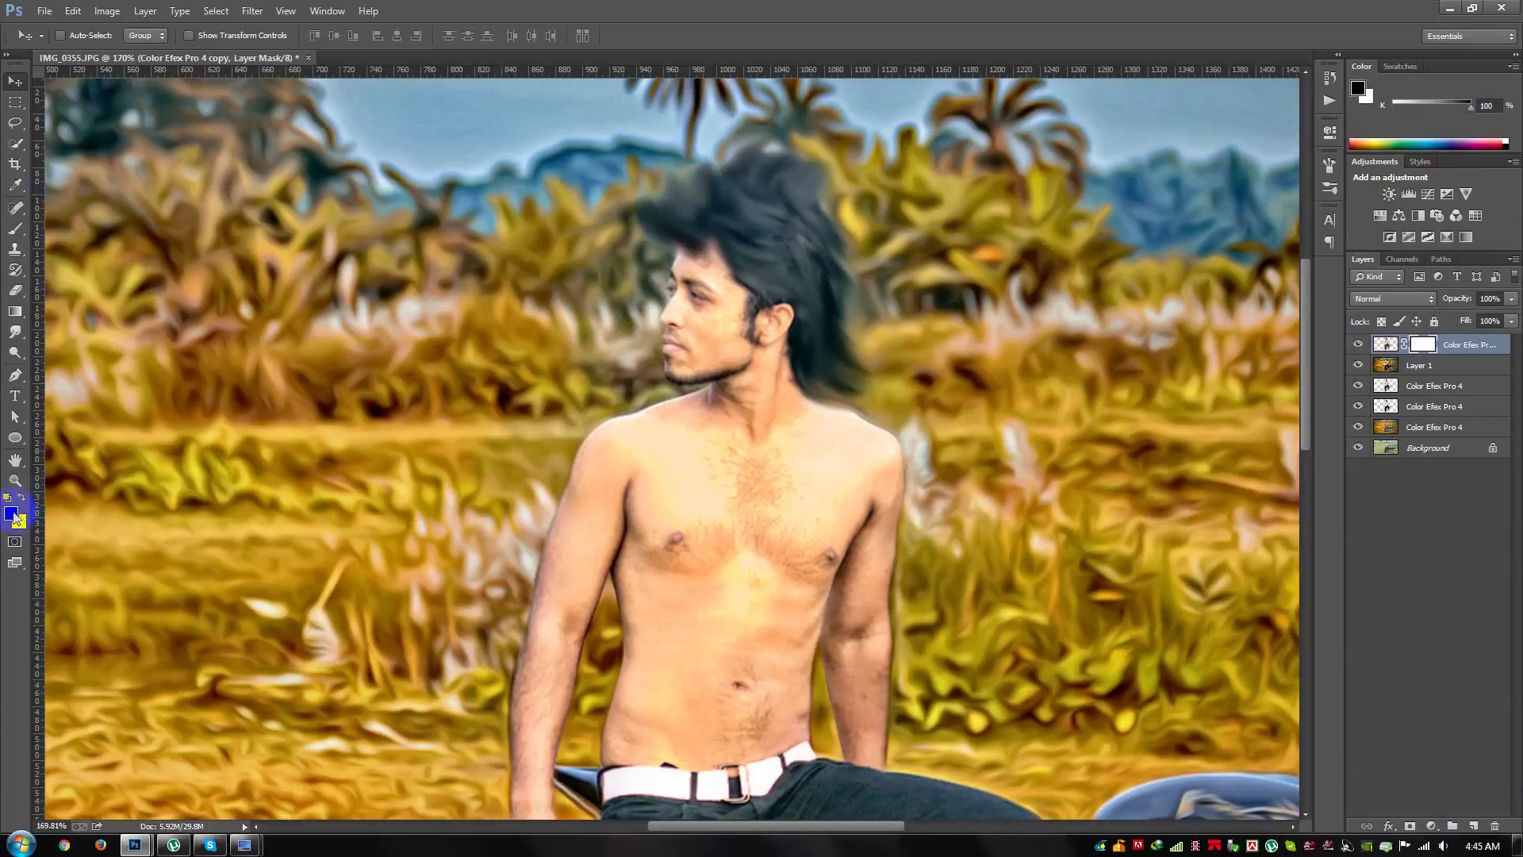
# Step: Fill the copy's mask with black and set up a soft 69 px white brush
pyautogui.click(72, 12)
pyautogui.click(101, 244)
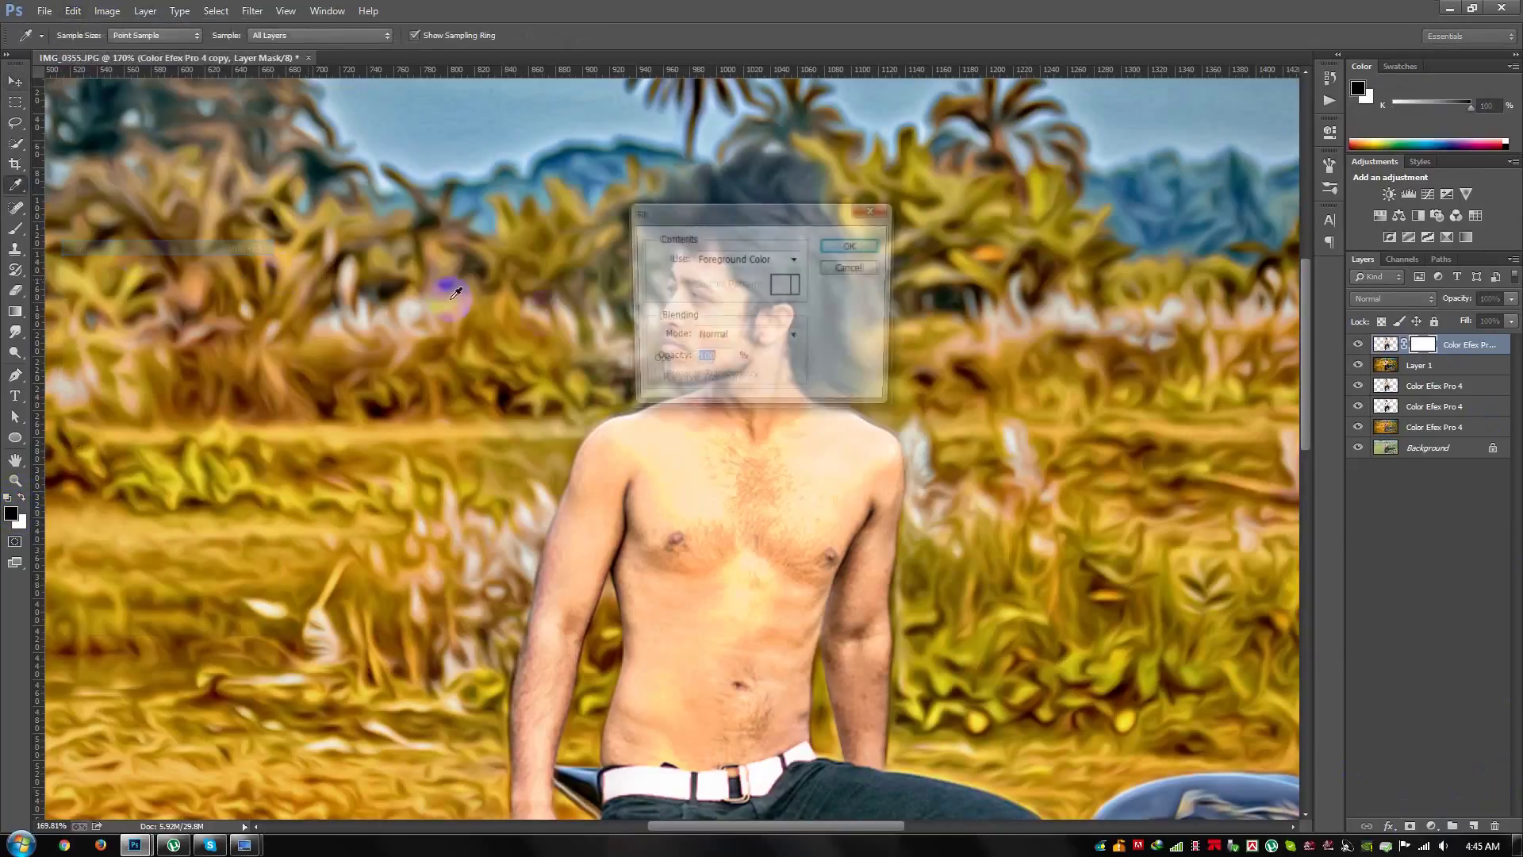
pyautogui.click(852, 245)
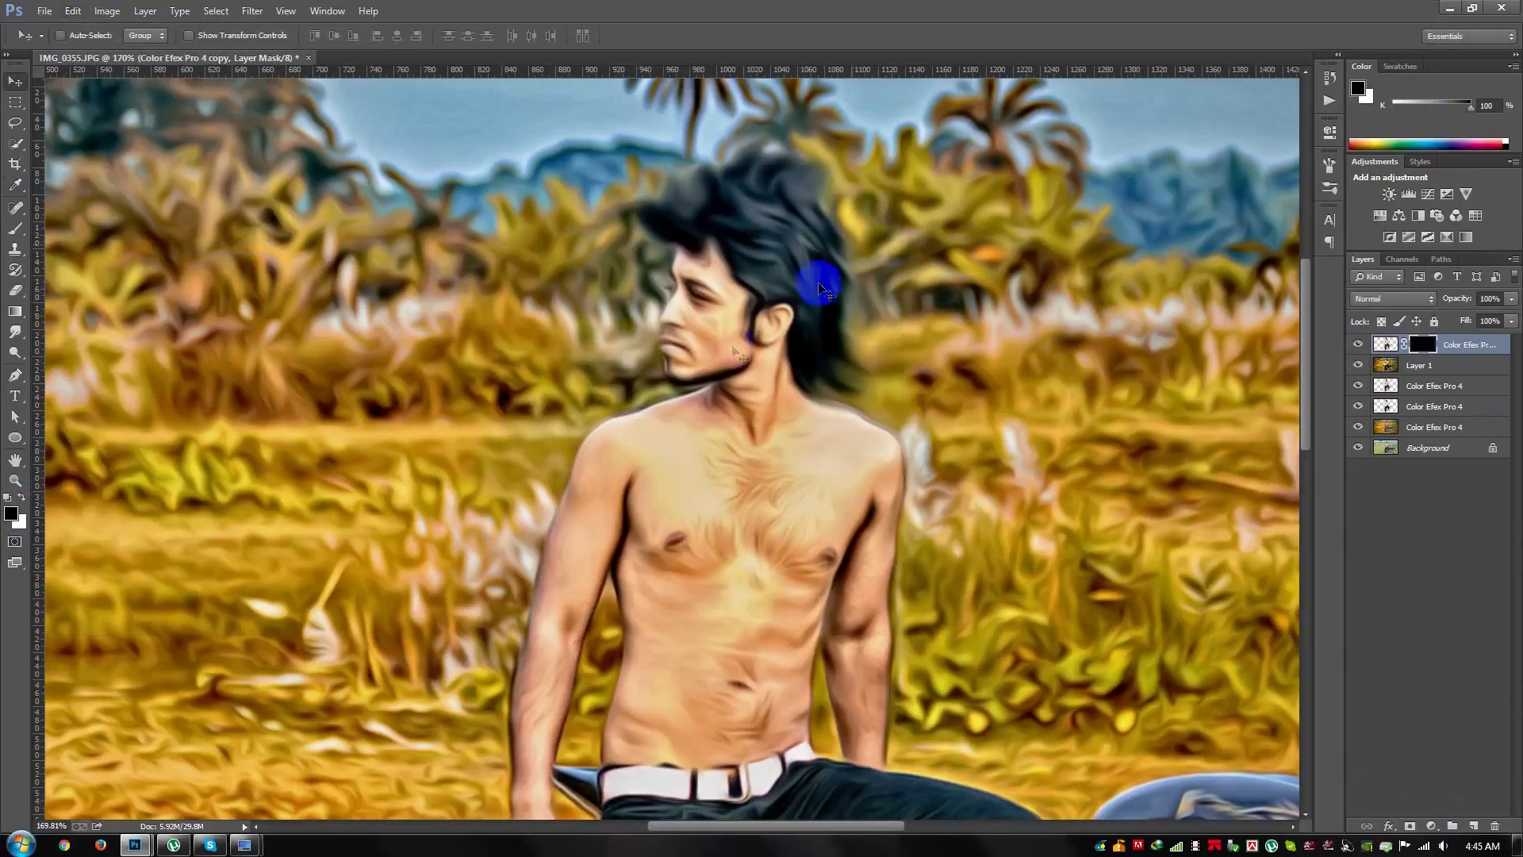
pyautogui.click(14, 230)
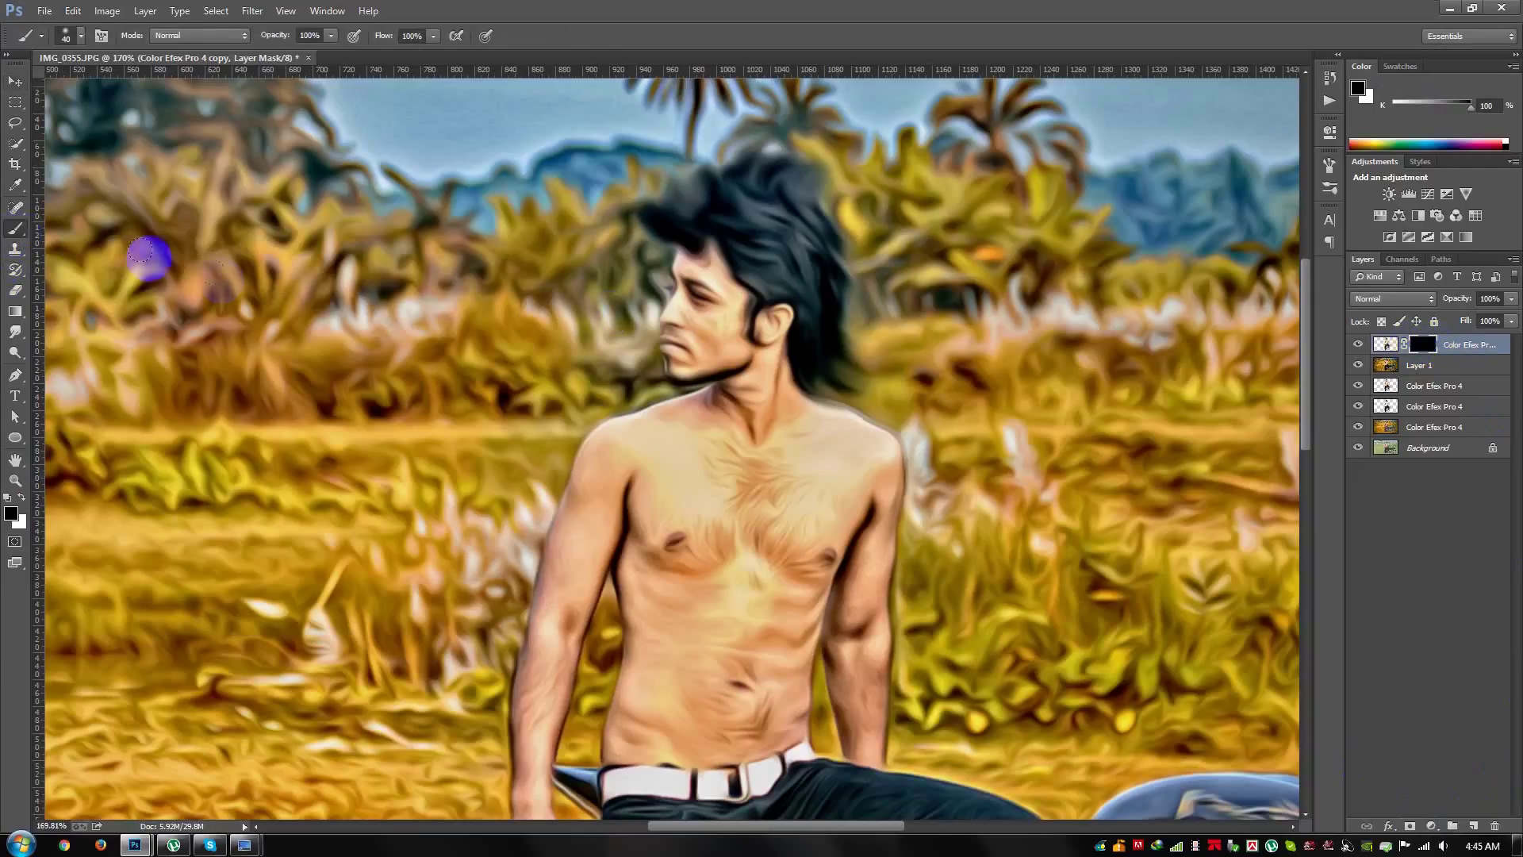
pyautogui.rightClick(266, 301)
pyautogui.moveTo(337, 323); pyautogui.dragTo(343, 318)
pyautogui.click(21, 498)
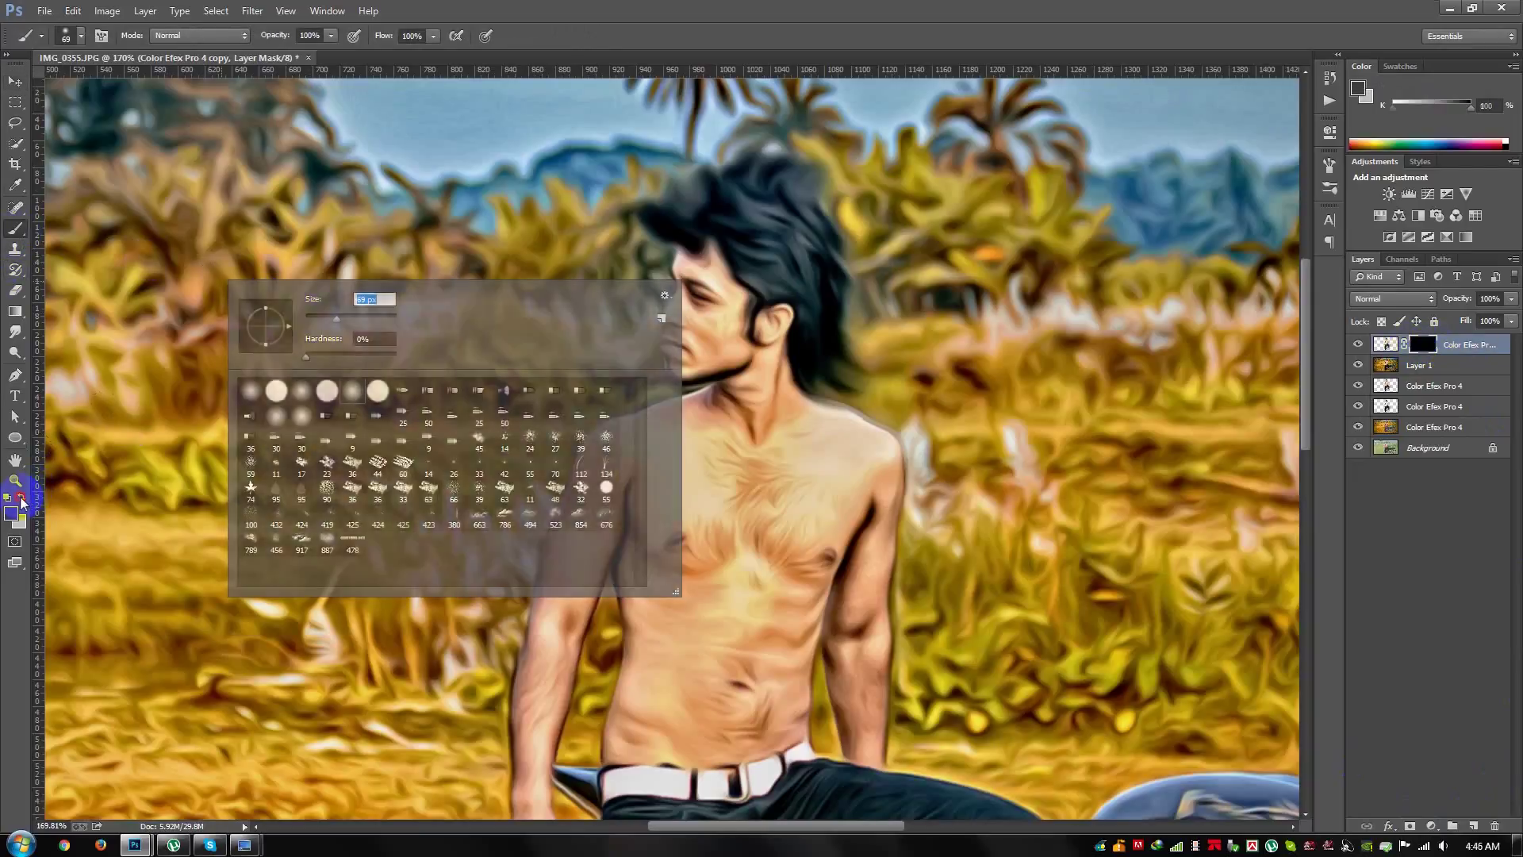
# Step: Paint the man's face, nose and neck back through the black mask
pyautogui.moveTo(682, 317); pyautogui.dragTo(657, 300)
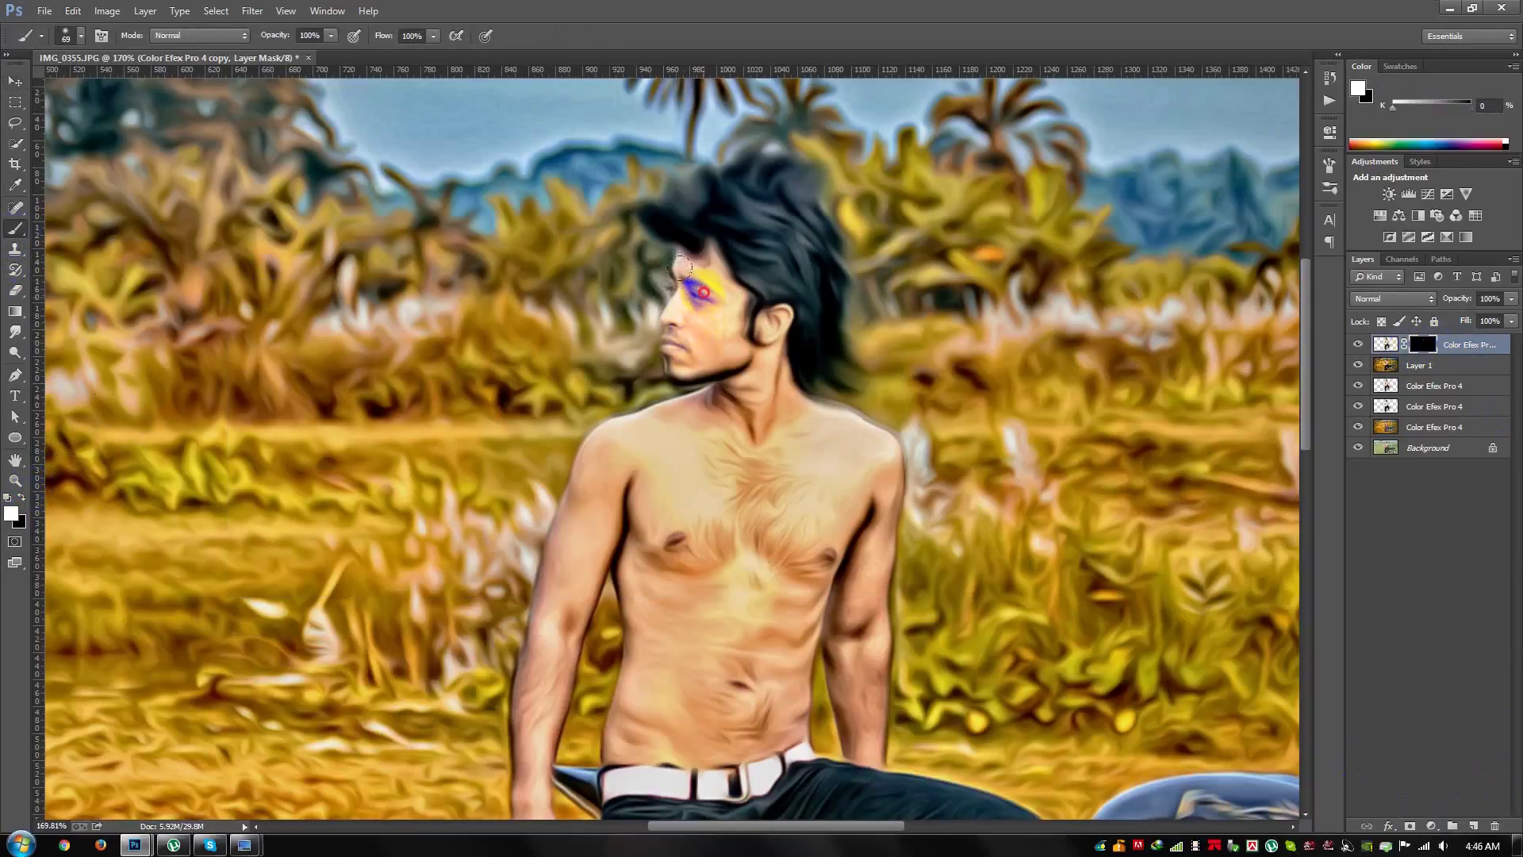
pyautogui.moveTo(734, 358); pyautogui.dragTo(736, 347)
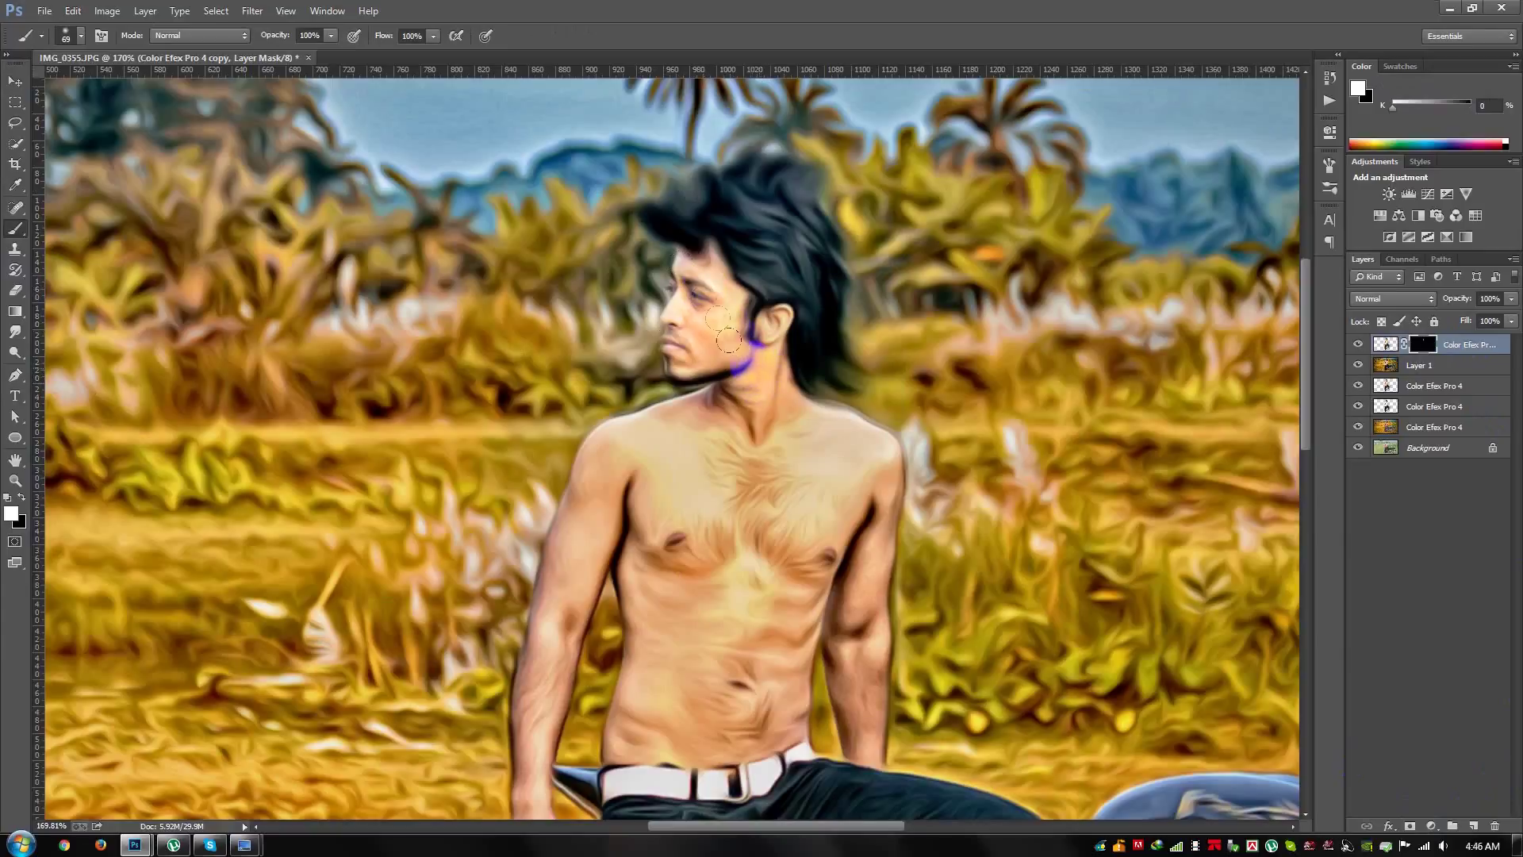
pyautogui.keyDown('alt'); pyautogui.scroll(2, 734, 305); pyautogui.keyUp('alt')
pyautogui.moveTo(735, 313)
pyautogui.mouseDown()
pyautogui.moveTo(660, 324)
pyautogui.moveTo(623, 354)
pyautogui.mouseUp()
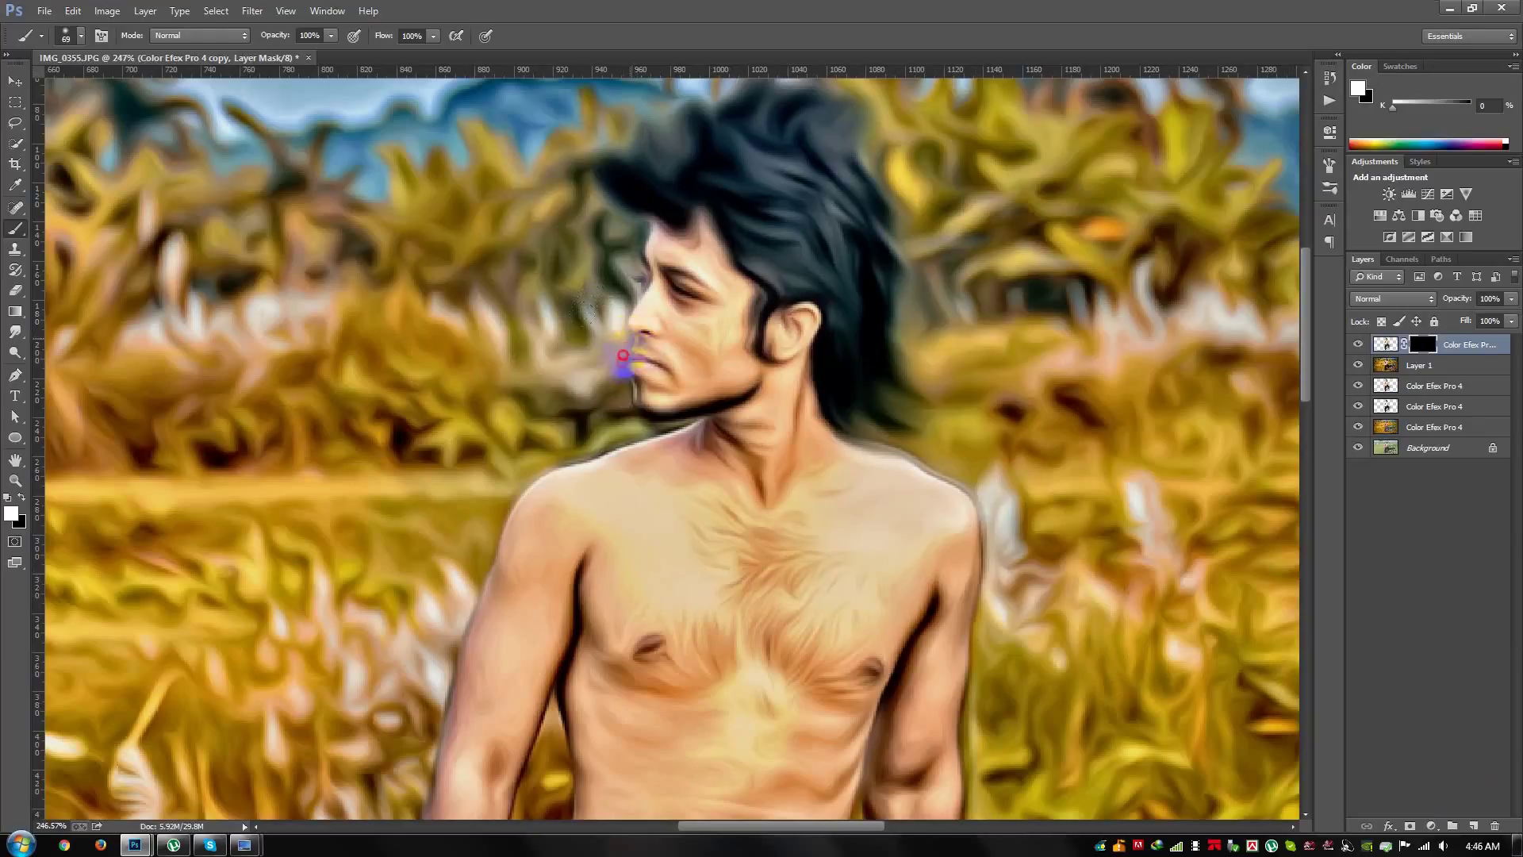
pyautogui.keyDown('alt'); pyautogui.scroll(-5, 765, 295); pyautogui.keyUp('alt')
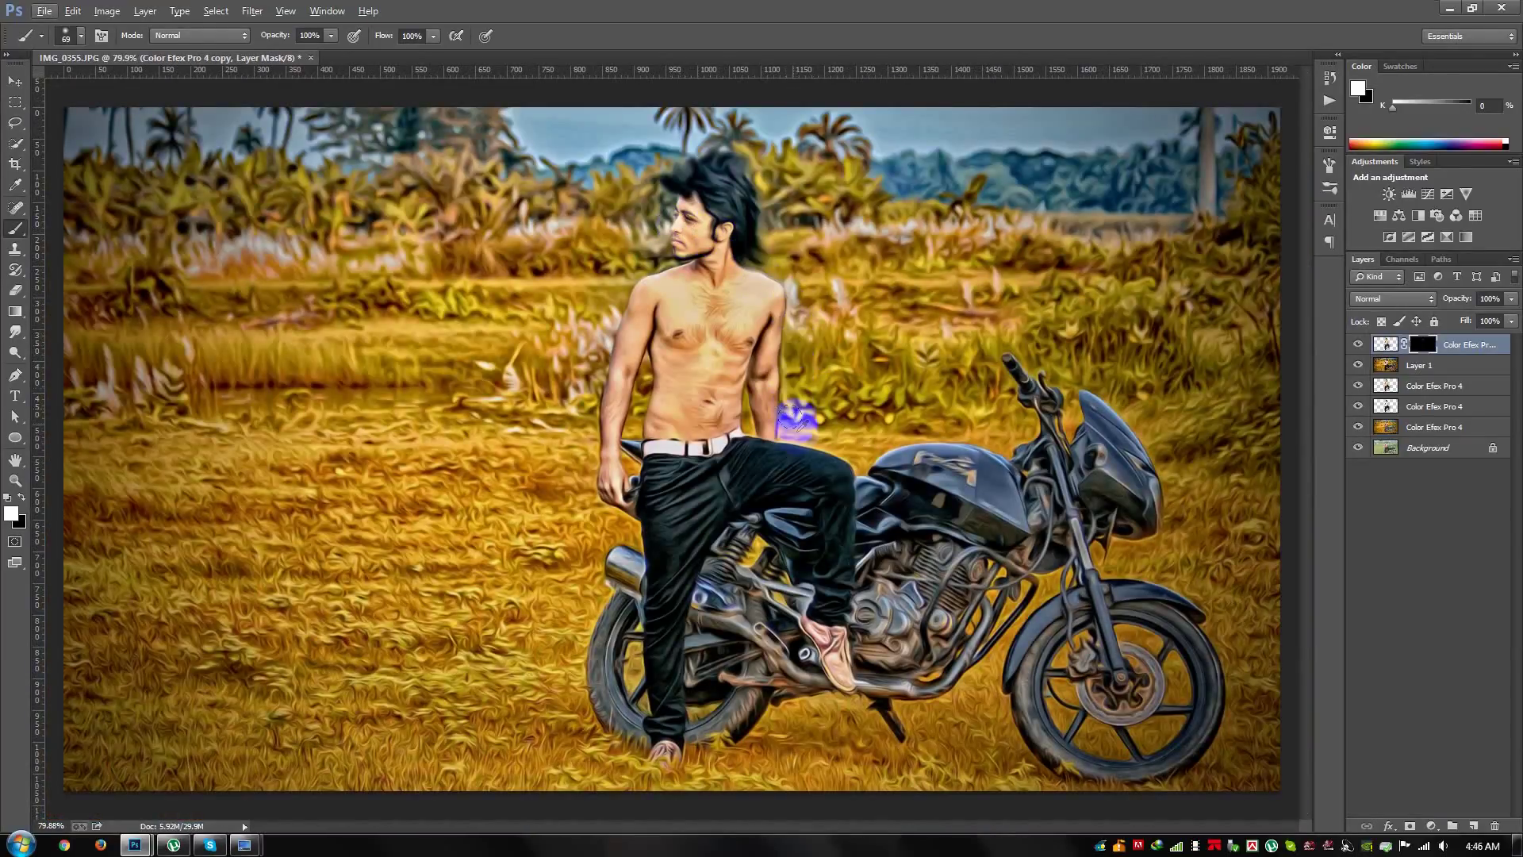
pyautogui.keyDown('alt'); pyautogui.scroll(1, 782, 353); pyautogui.keyUp('alt')
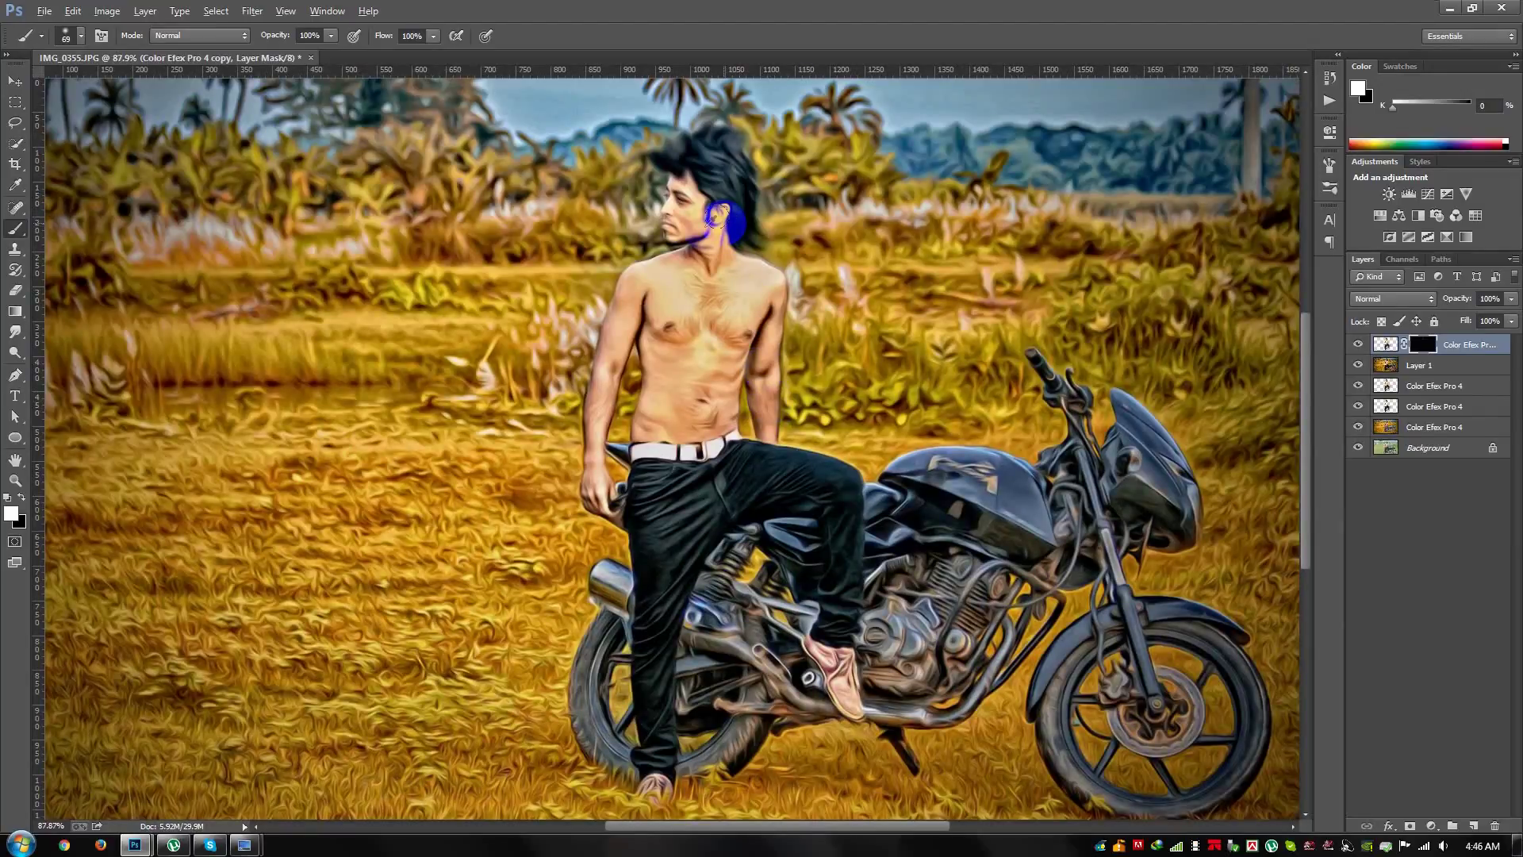
pyautogui.scroll(-3, 789, 286)
pyautogui.scroll(1, 797, 294)
pyautogui.click(1477, 346)
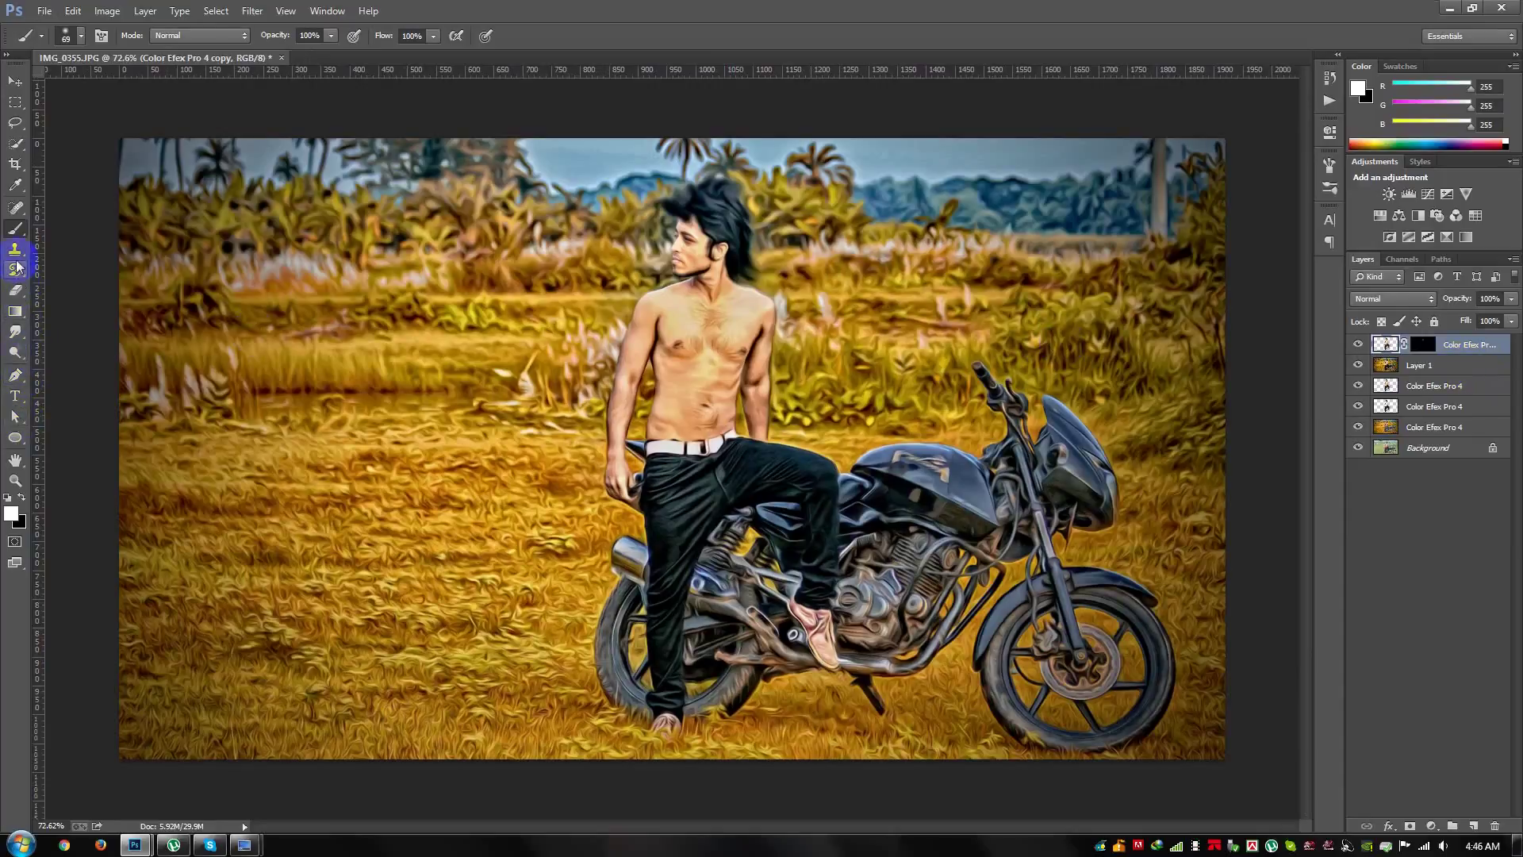
# Step: Lift the picture's shadows with a Shadows/Highlights adjustment
pyautogui.click(14, 339)
pyautogui.click(111, 11)
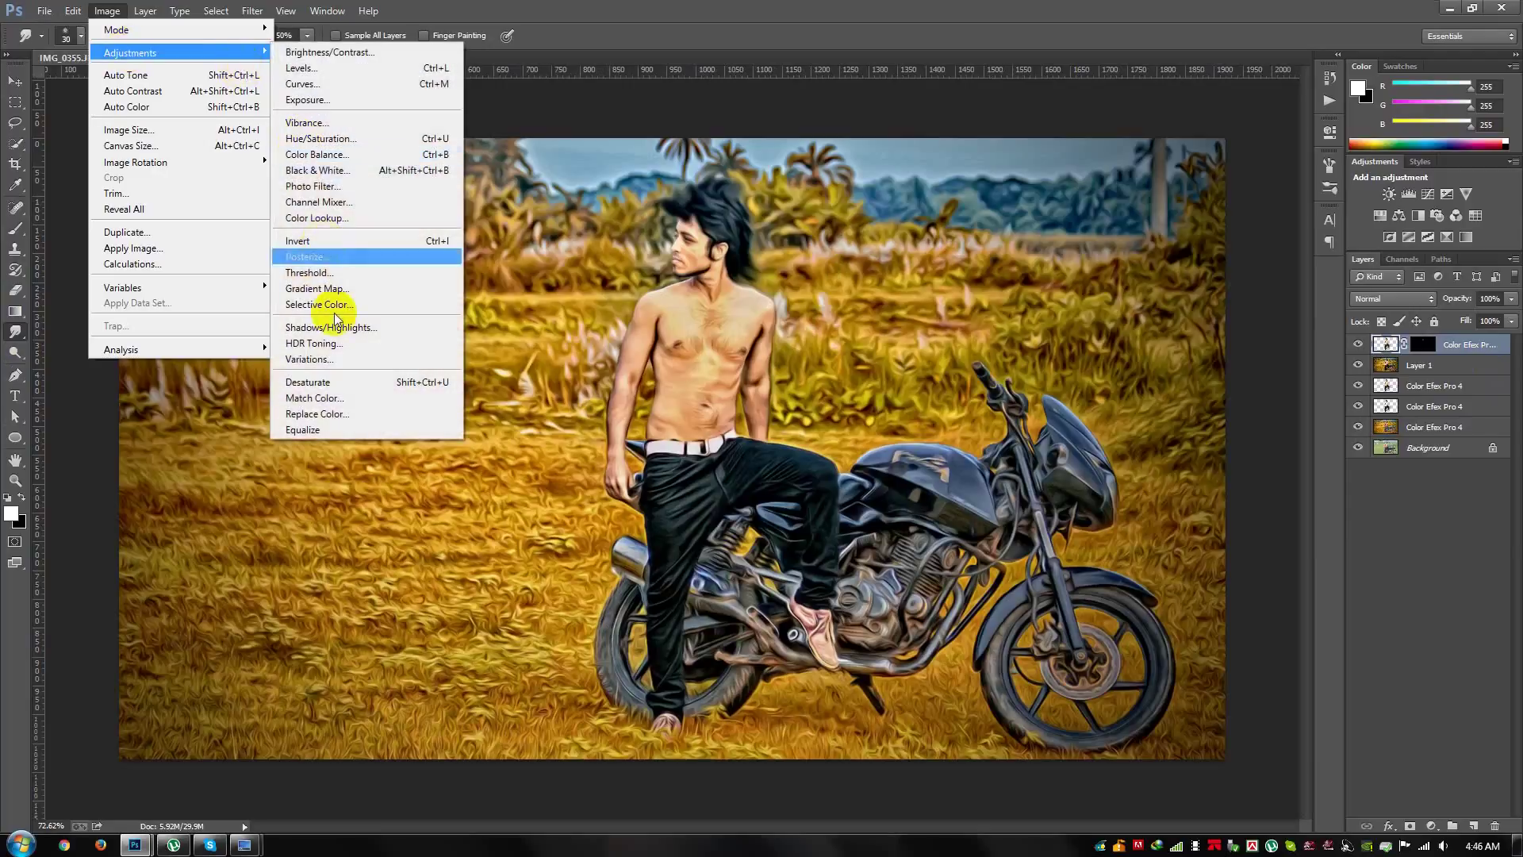
pyautogui.click(346, 322)
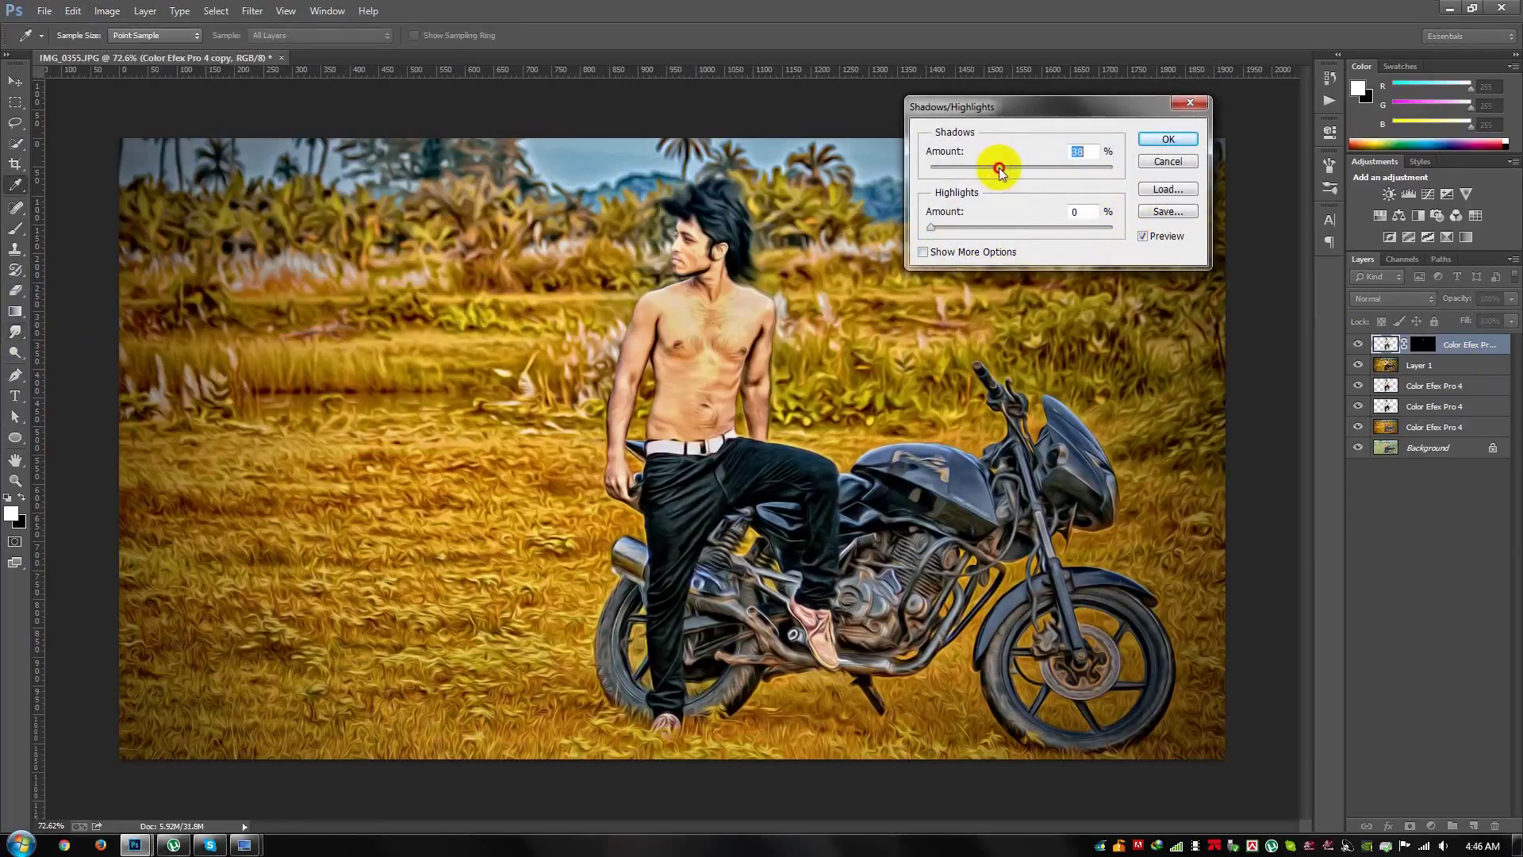
pyautogui.click(1166, 143)
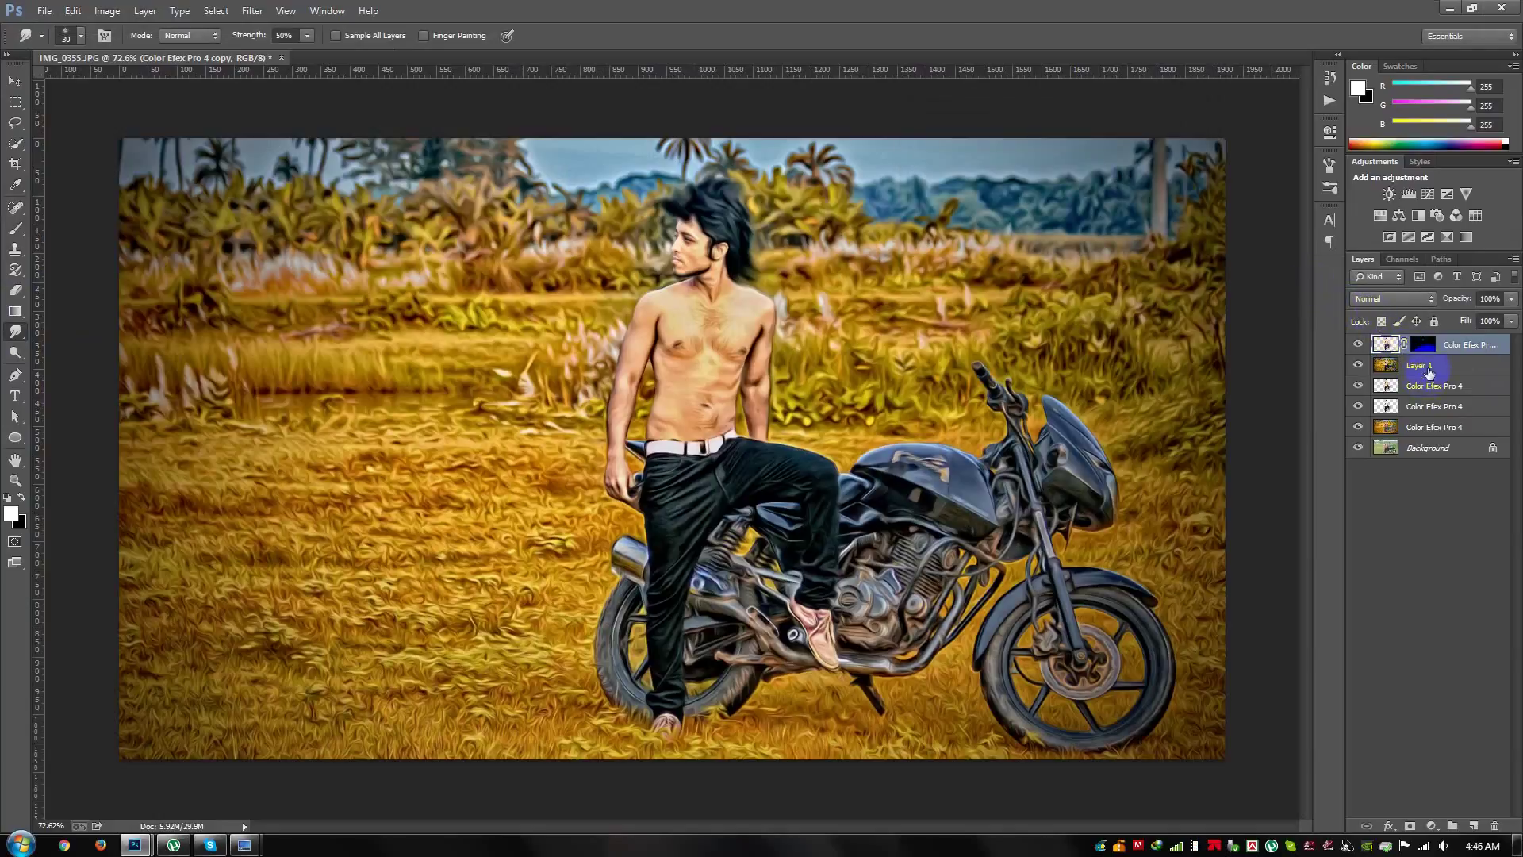
# Step: Apply a milder 11% Shadows/Highlights lift to the man's masked area on Layer 1, then deselect
pyautogui.keyDown('ctrl'); pyautogui.click(1387, 346); pyautogui.keyUp('ctrl')
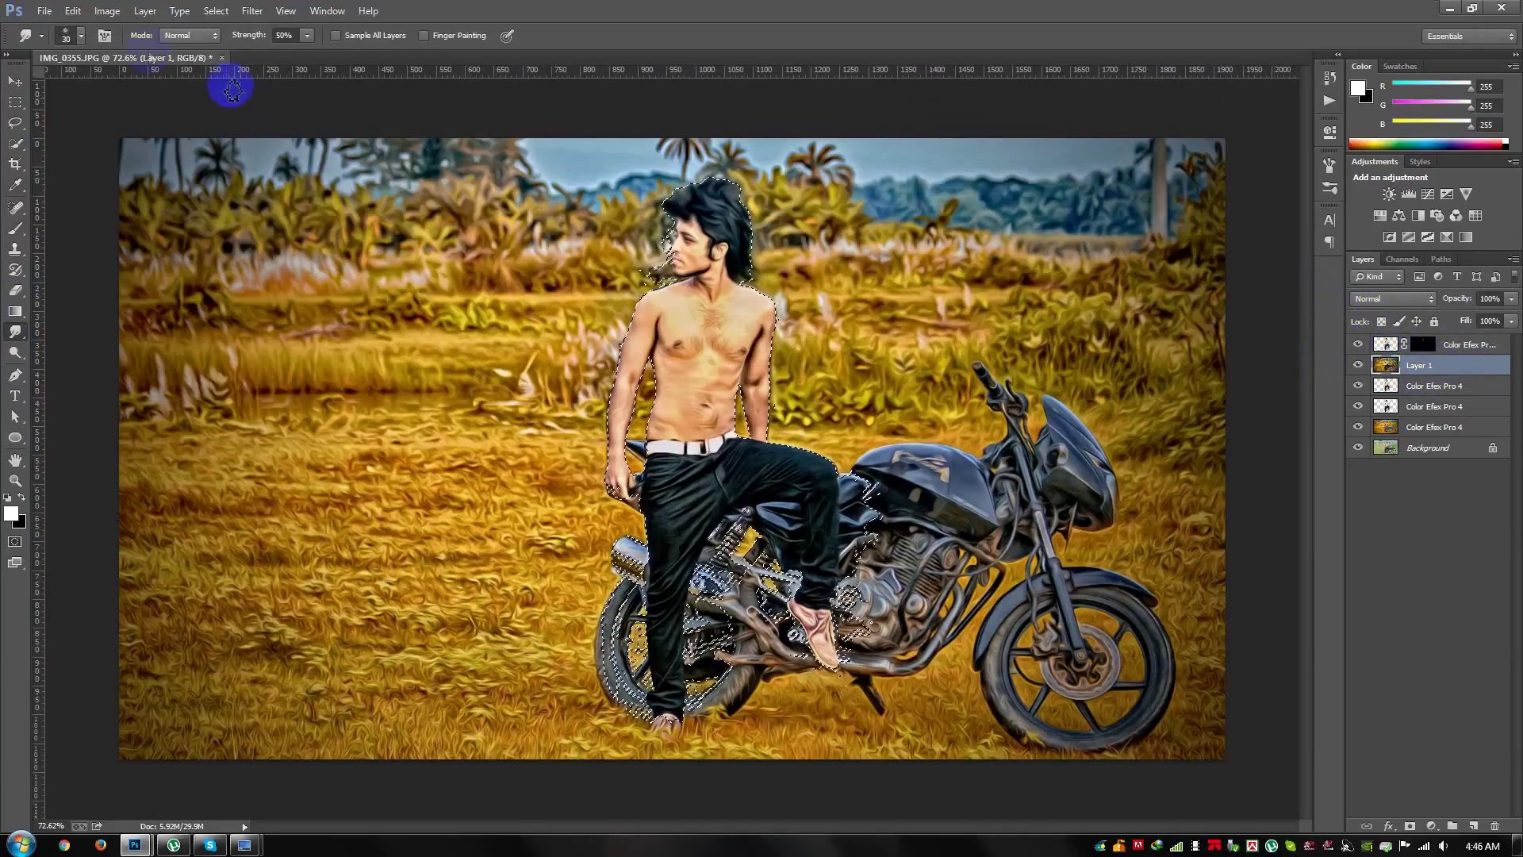
pyautogui.click(107, 11)
pyautogui.moveTo(131, 52)
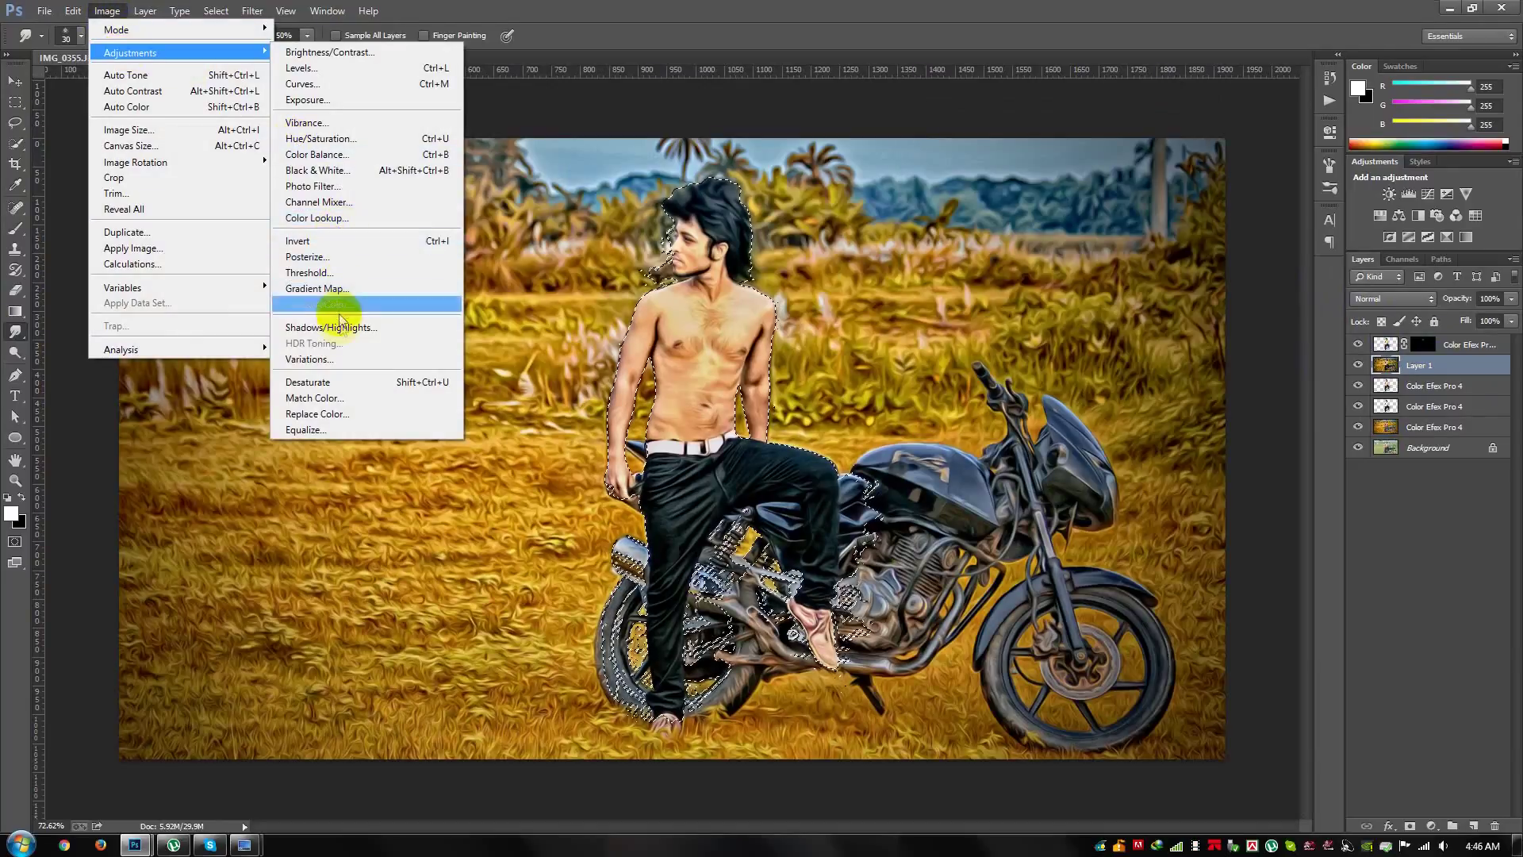
pyautogui.click(341, 327)
pyautogui.moveTo(994, 168); pyautogui.dragTo(951, 167)
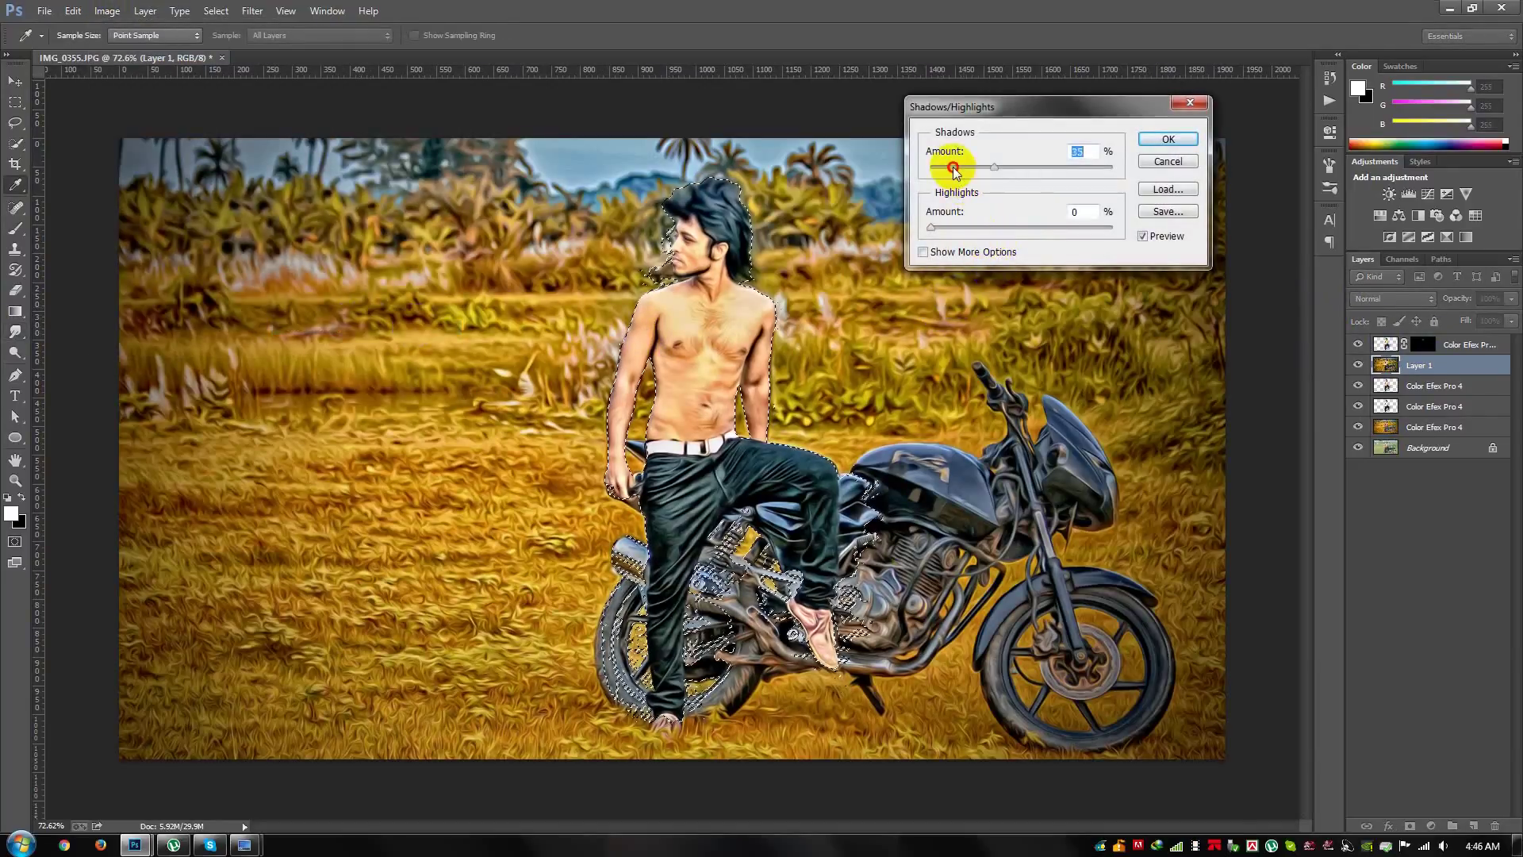
pyautogui.click(1168, 139)
pyautogui.press('r')
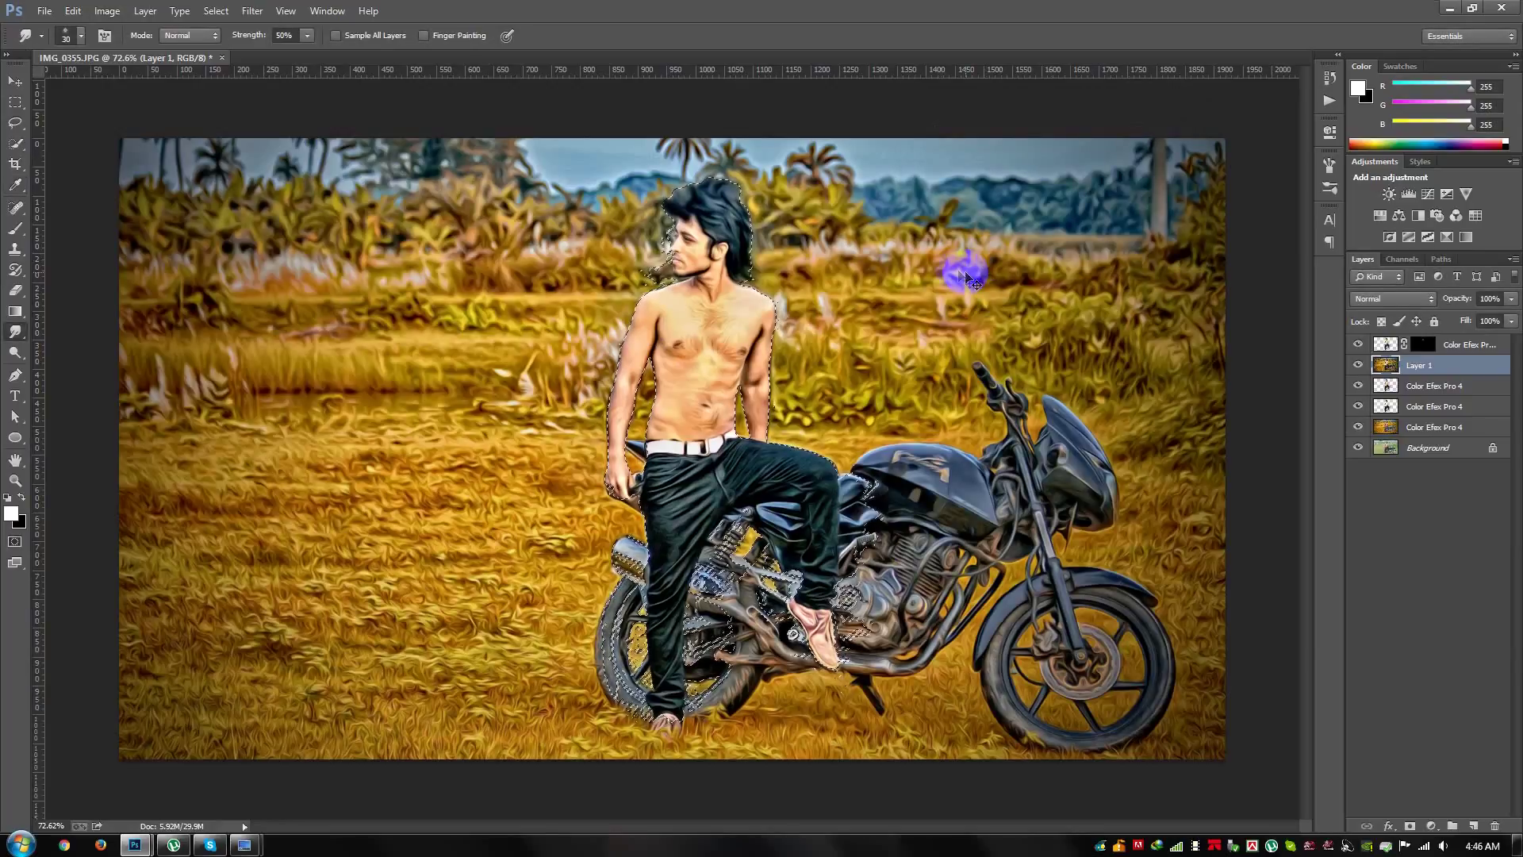
pyautogui.hotkey('ctrl', 'd')
pyautogui.scroll(-2, 873, 266)
pyautogui.scroll(1, 867, 265)
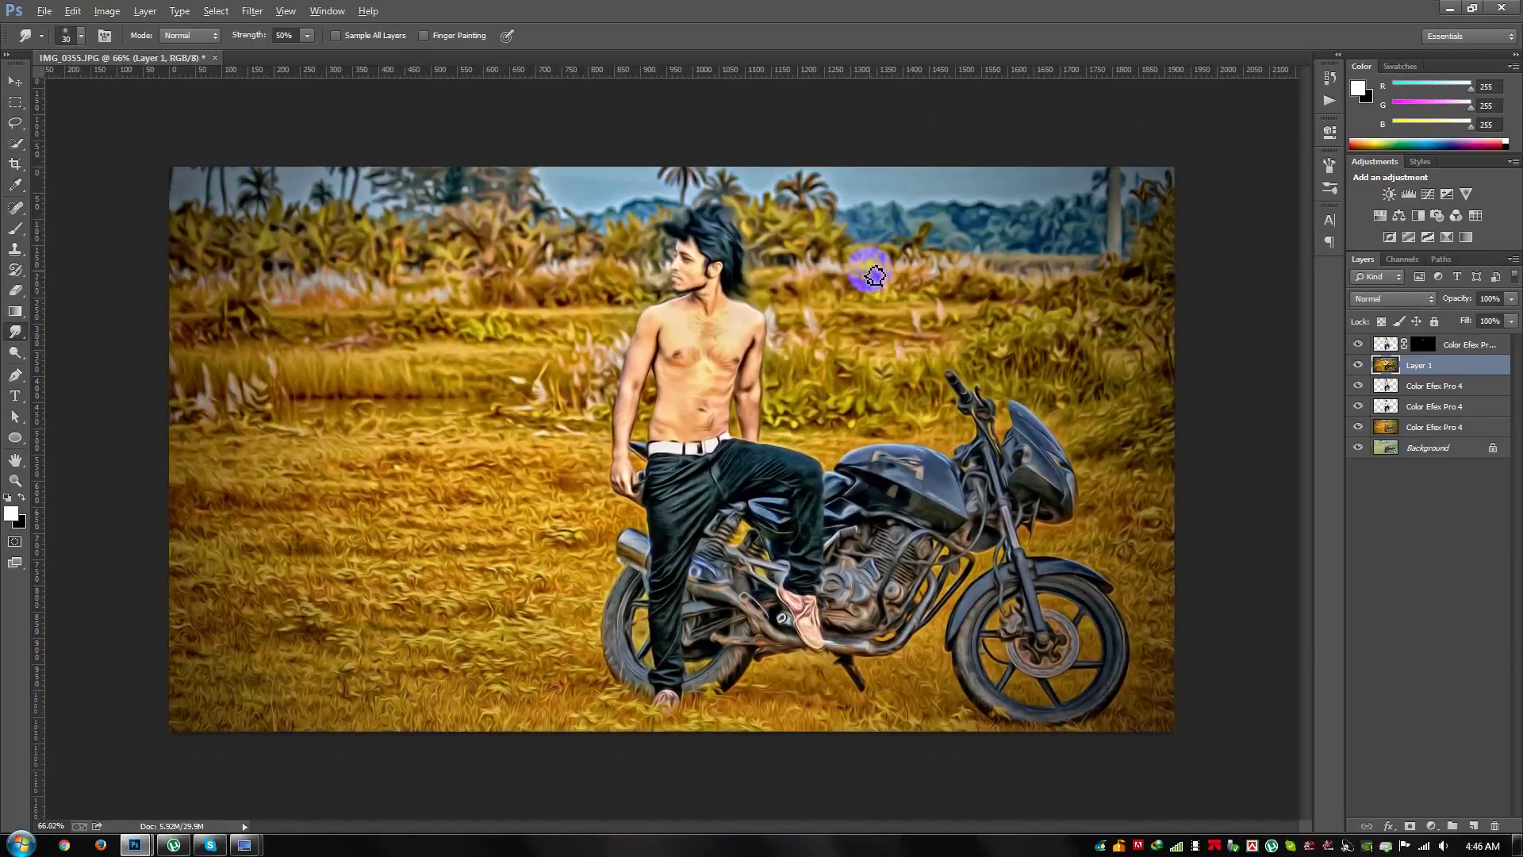
pyautogui.click(12, 82)
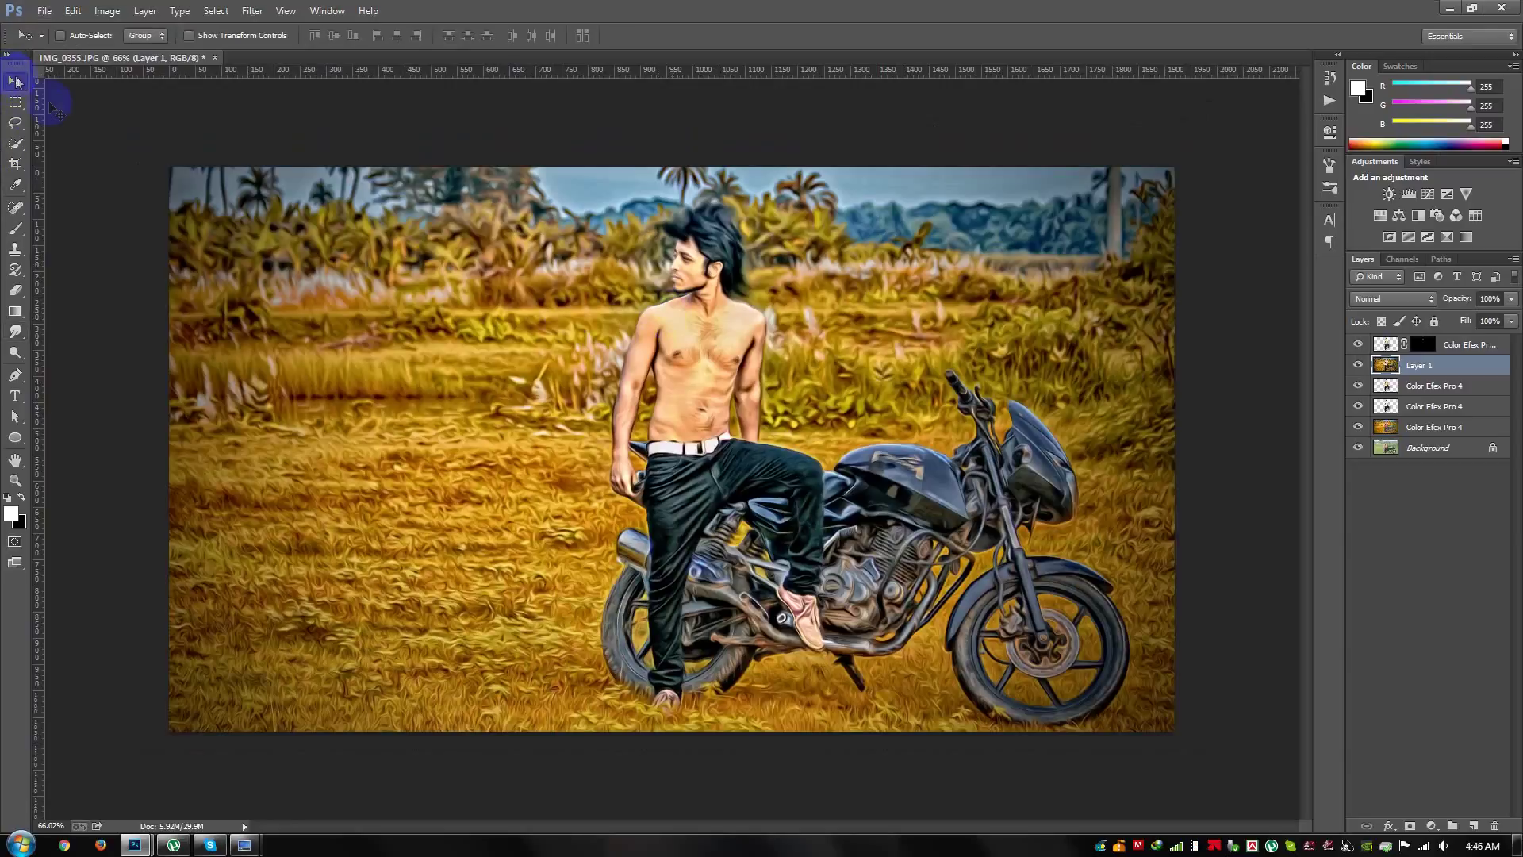
# Step: Crop to a tighter, nearly square frame around the man and motorbike, trimming the left grass
pyautogui.scroll(2, 901, 420)
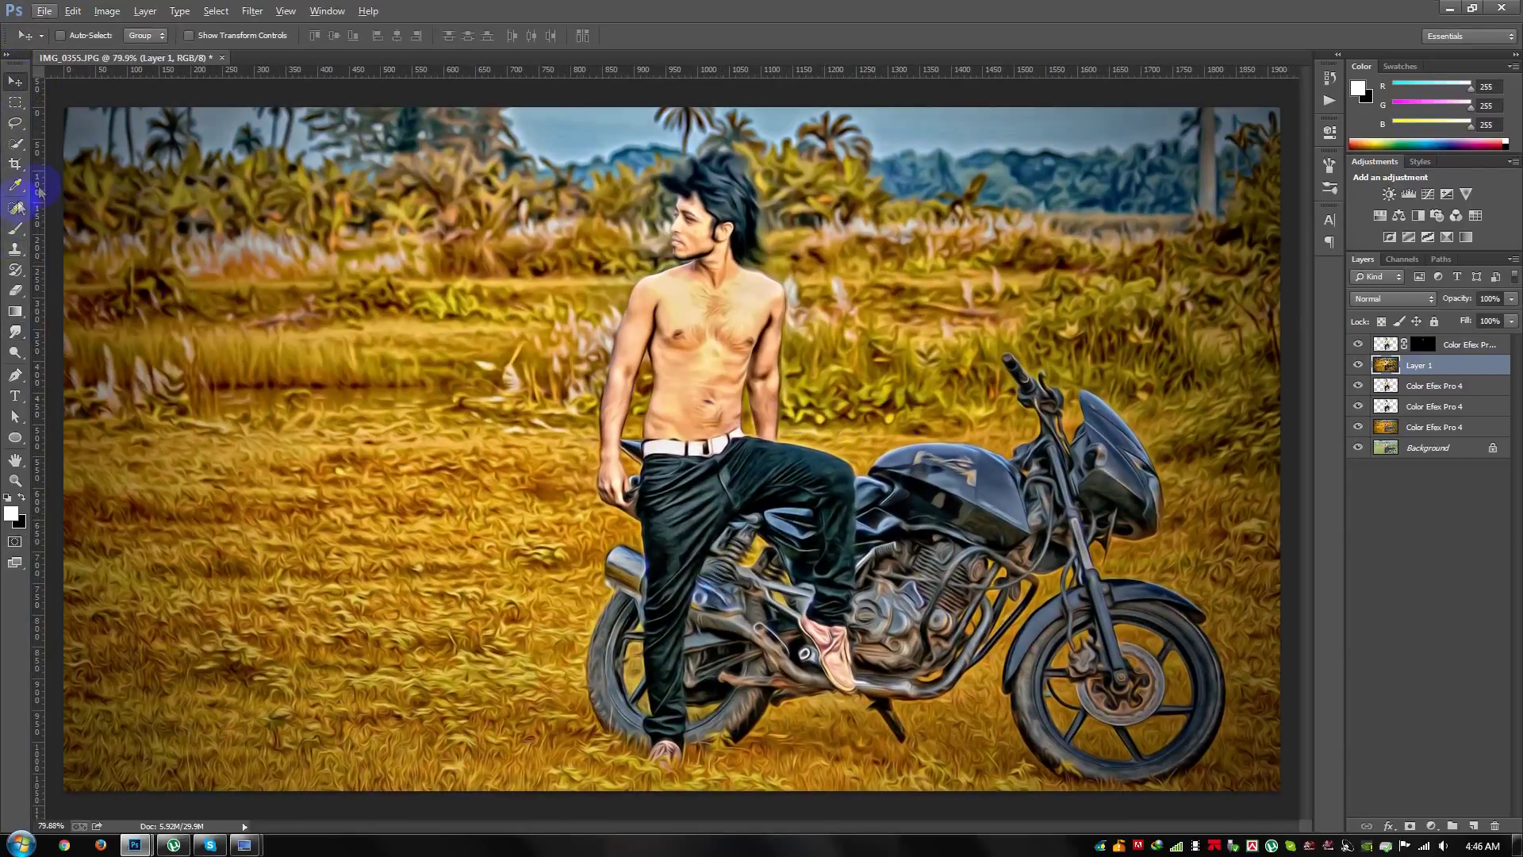
pyautogui.click(17, 164)
pyautogui.hotkey('ctrl', '0')
pyautogui.moveTo(169, 446); pyautogui.dragTo(347, 468)
pyautogui.moveTo(594, 476)
pyautogui.mouseDown()
pyautogui.moveTo(367, 479)
pyautogui.moveTo(381, 484)
pyautogui.mouseUp()
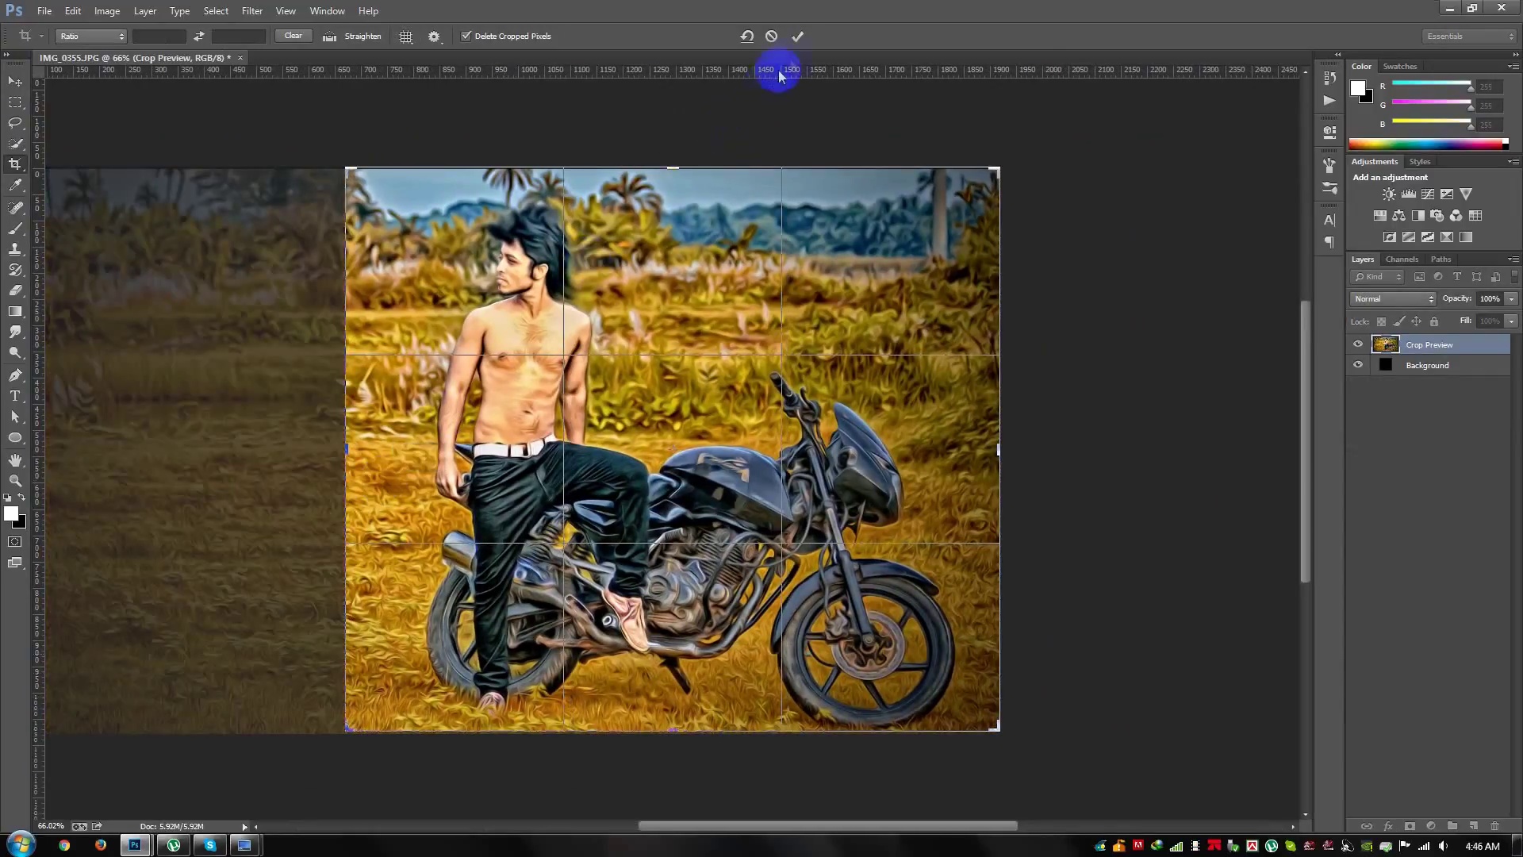
pyautogui.click(798, 37)
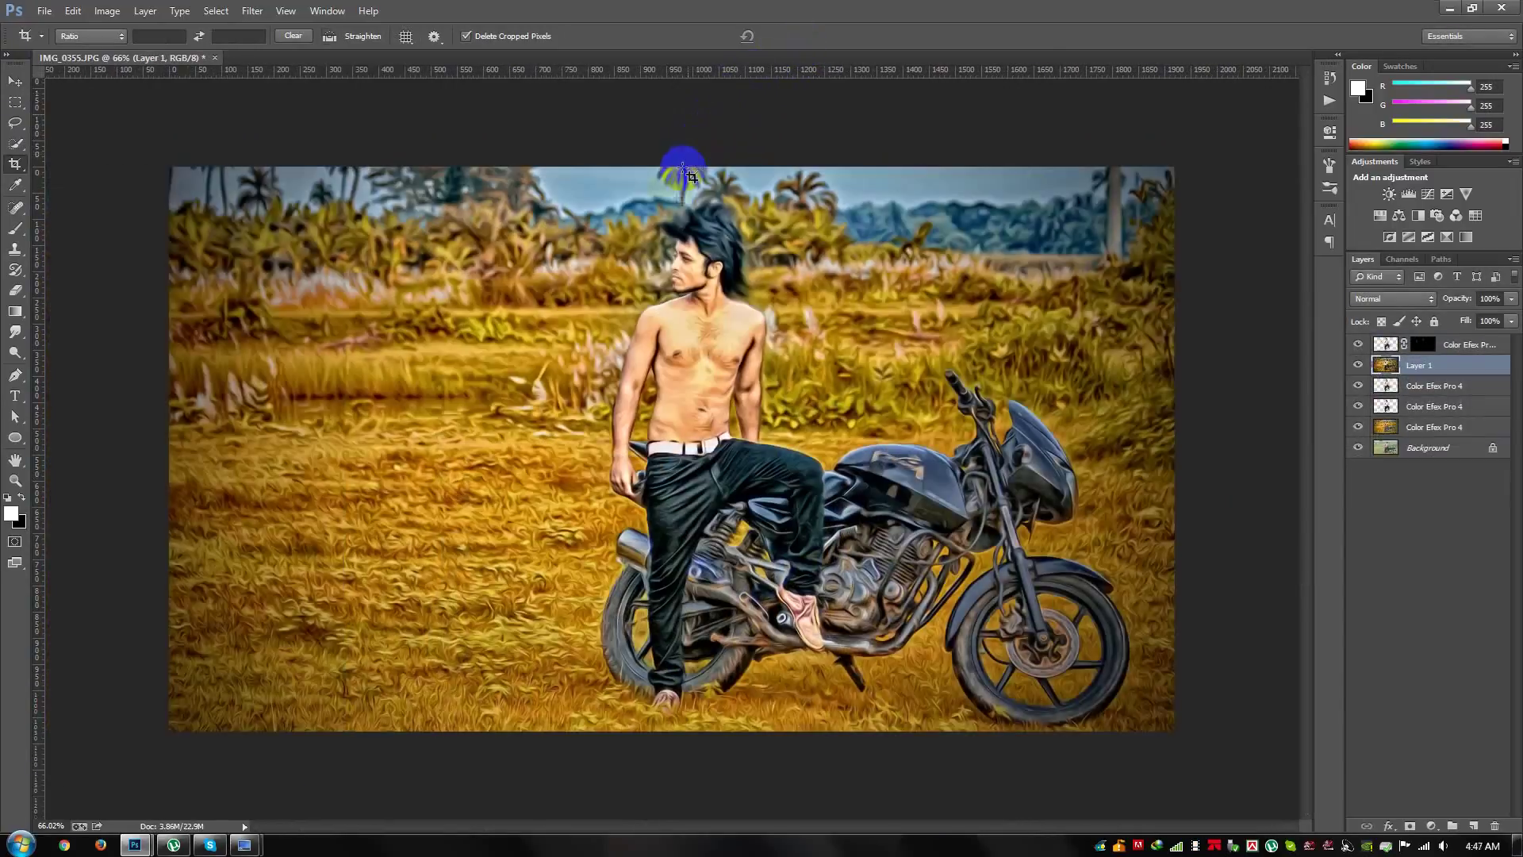
pyautogui.moveTo(492, 184)
pyautogui.mouseDown()
pyautogui.moveTo(1208, 694)
pyautogui.moveTo(1242, 748)
pyautogui.mouseUp()
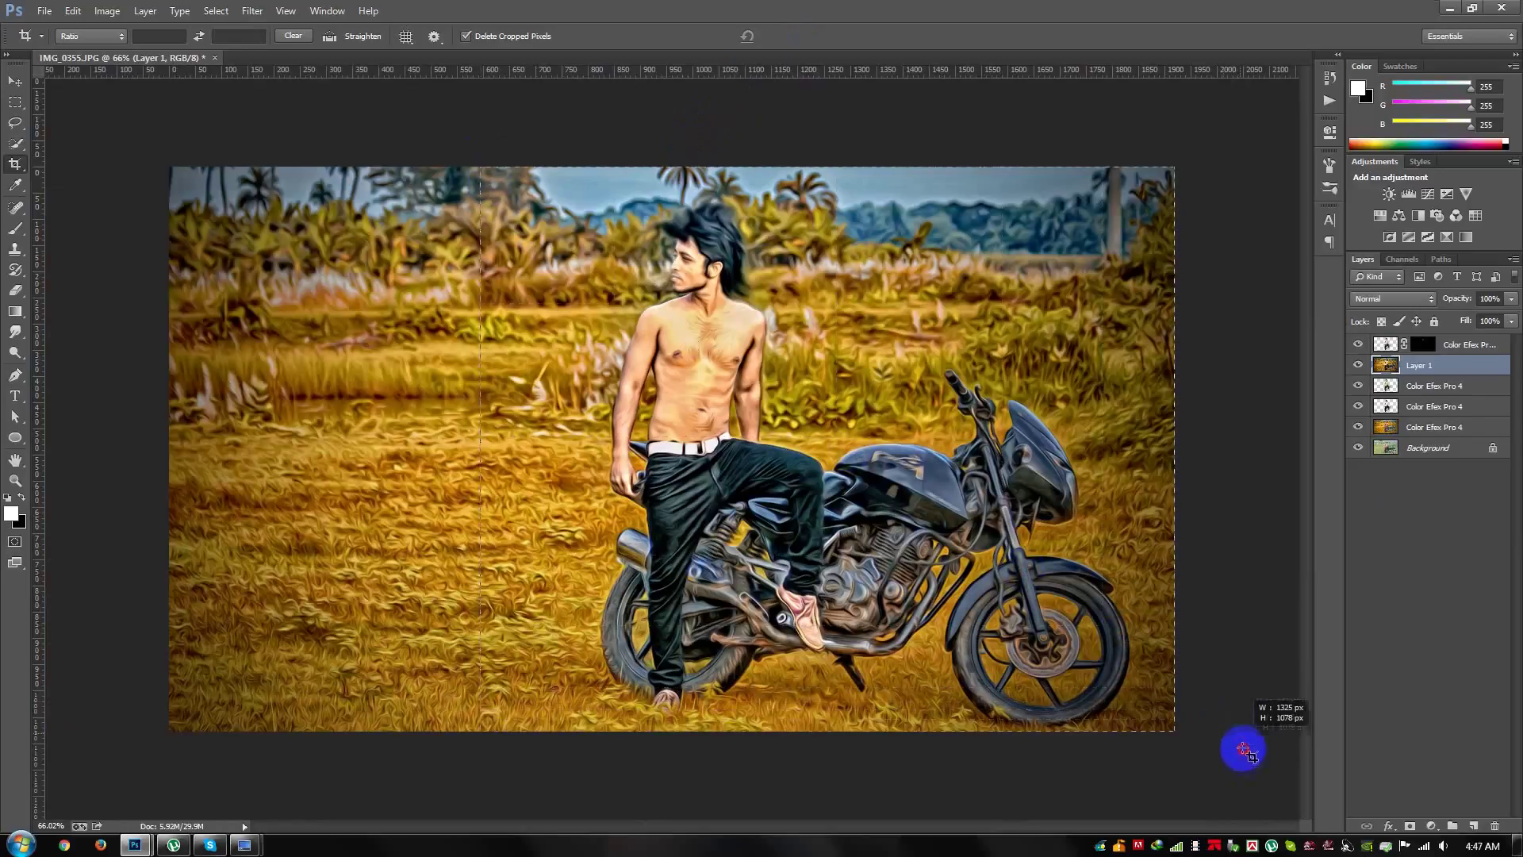
pyautogui.click(798, 37)
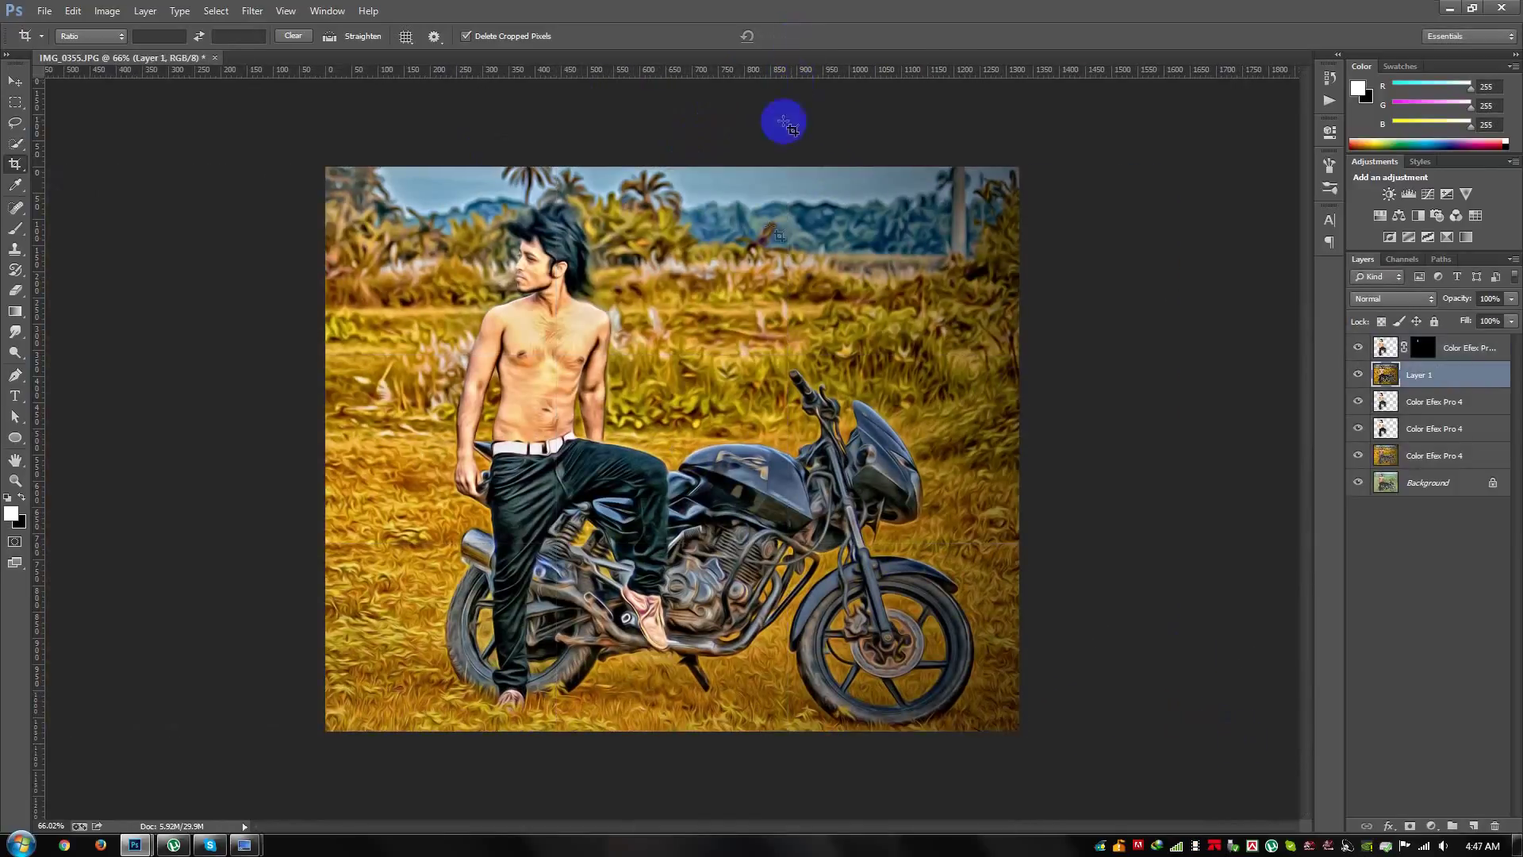
pyautogui.hotkey('ctrl', '0')
pyautogui.click(19, 83)
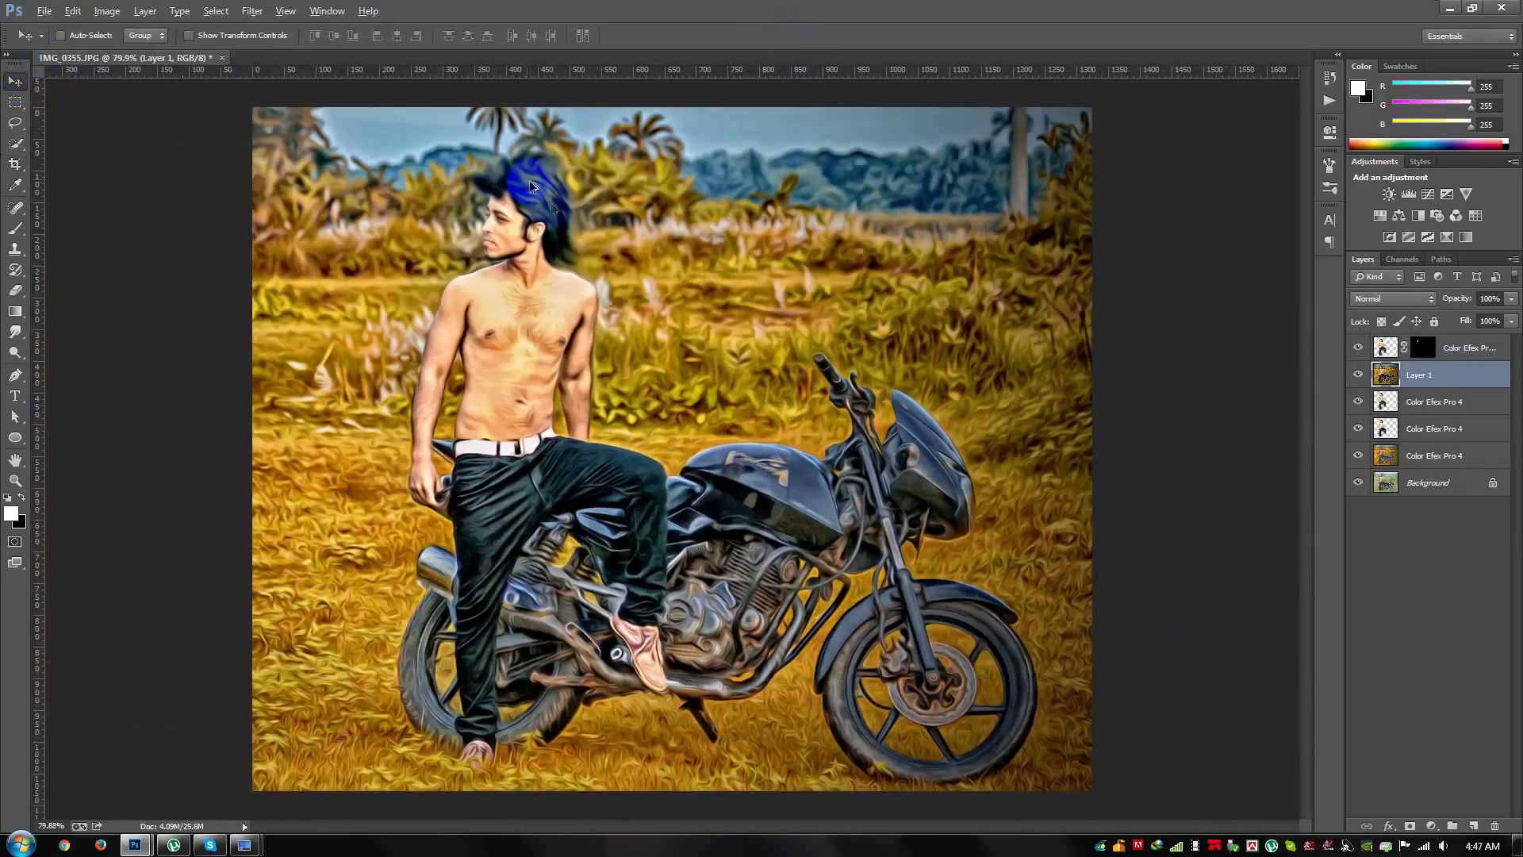
# Step: Add a new top Layer 2 holding a merged copy of the image via Apply Image
pyautogui.moveTo(476, 214); pyautogui.dragTo(983, 353)
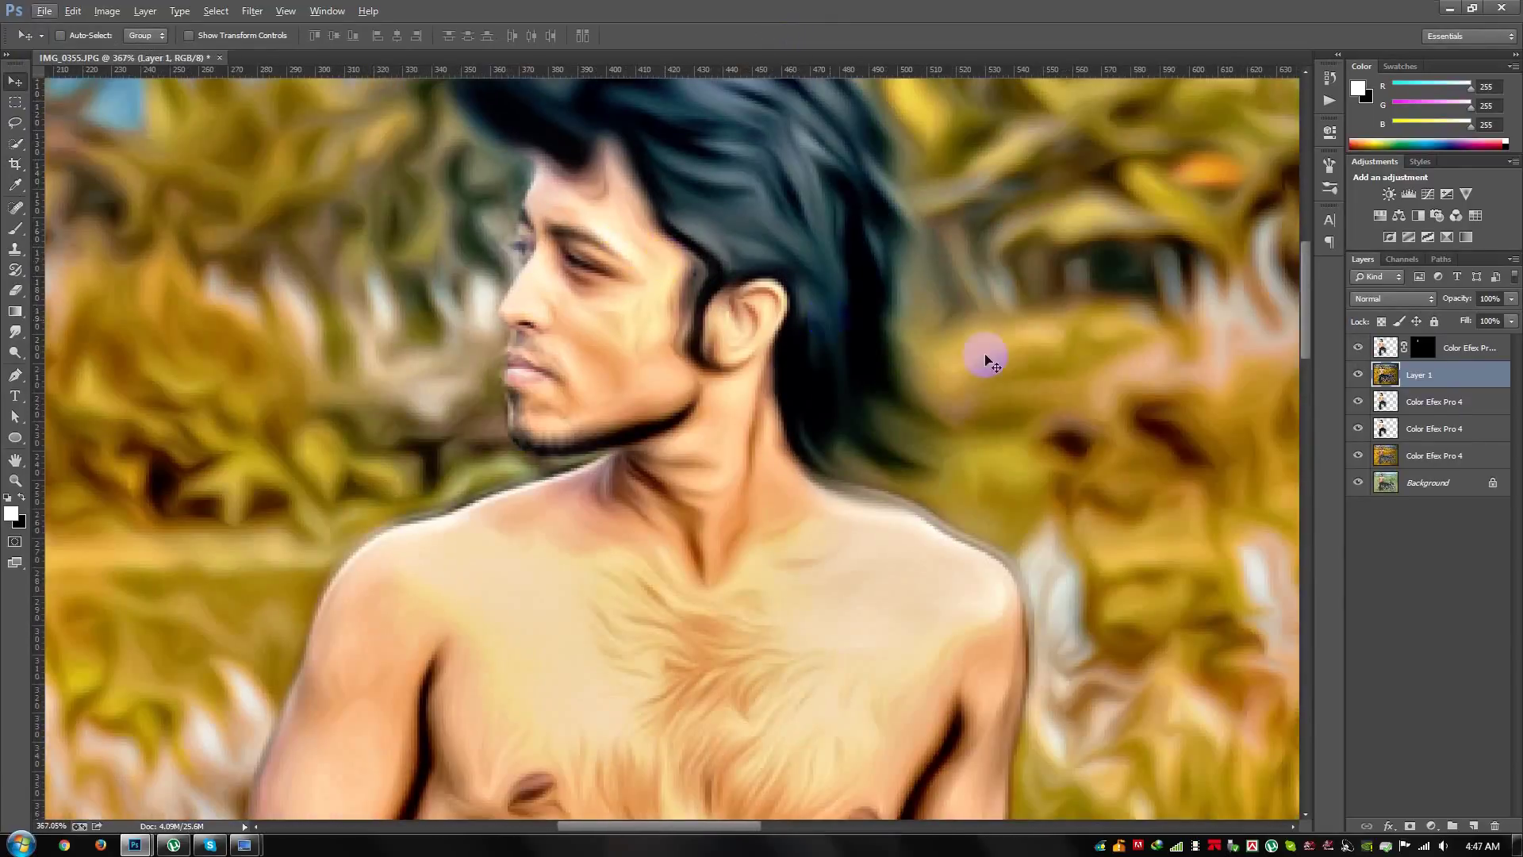
pyautogui.click(1423, 349)
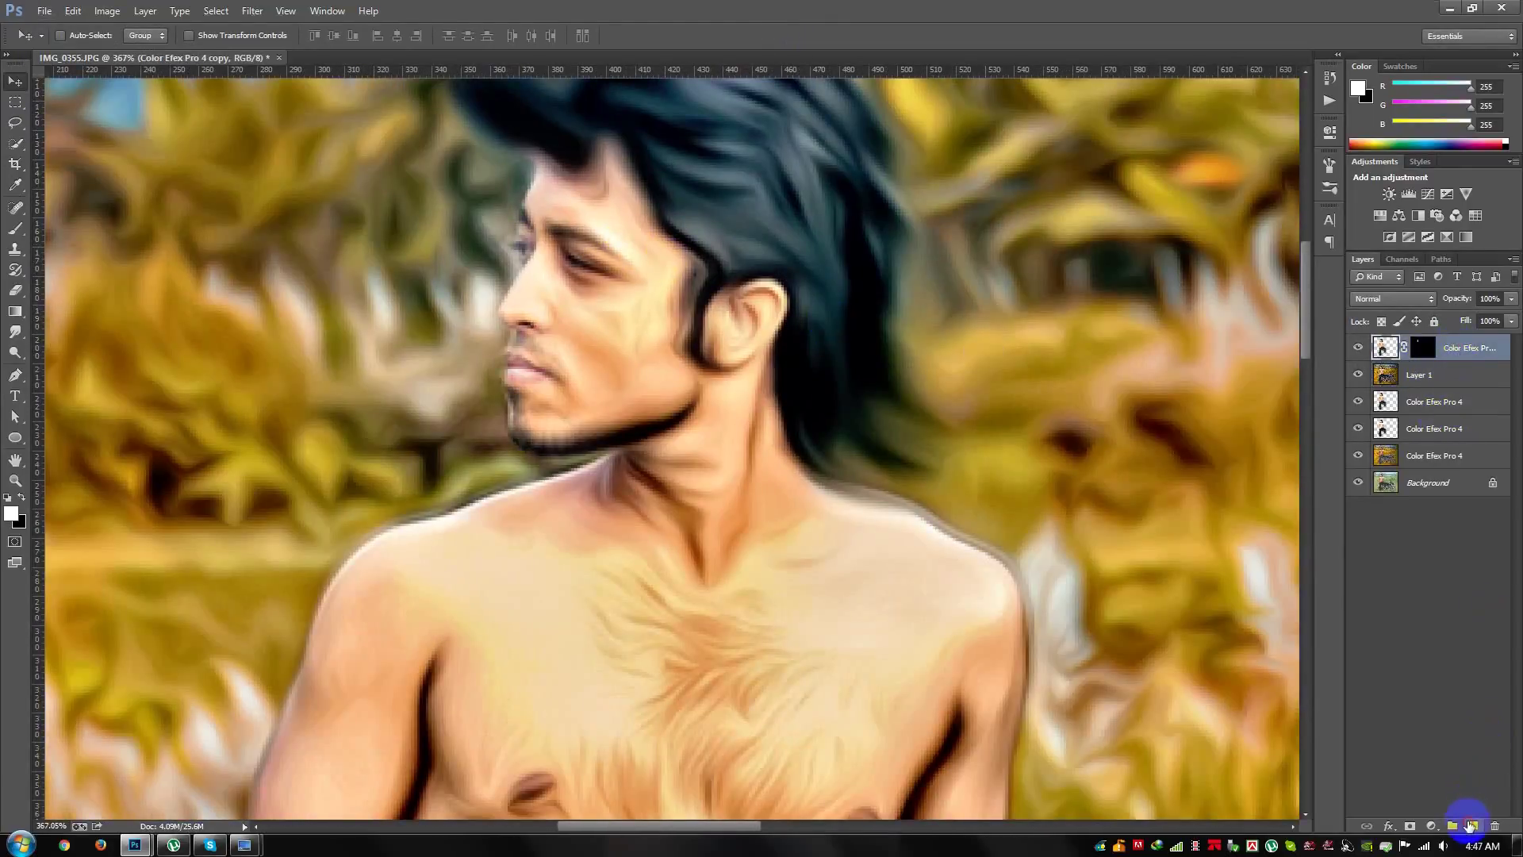
pyautogui.click(1470, 826)
pyautogui.click(108, 11)
pyautogui.click(158, 245)
pyautogui.click(889, 246)
pyautogui.scroll(-5, 805, 295)
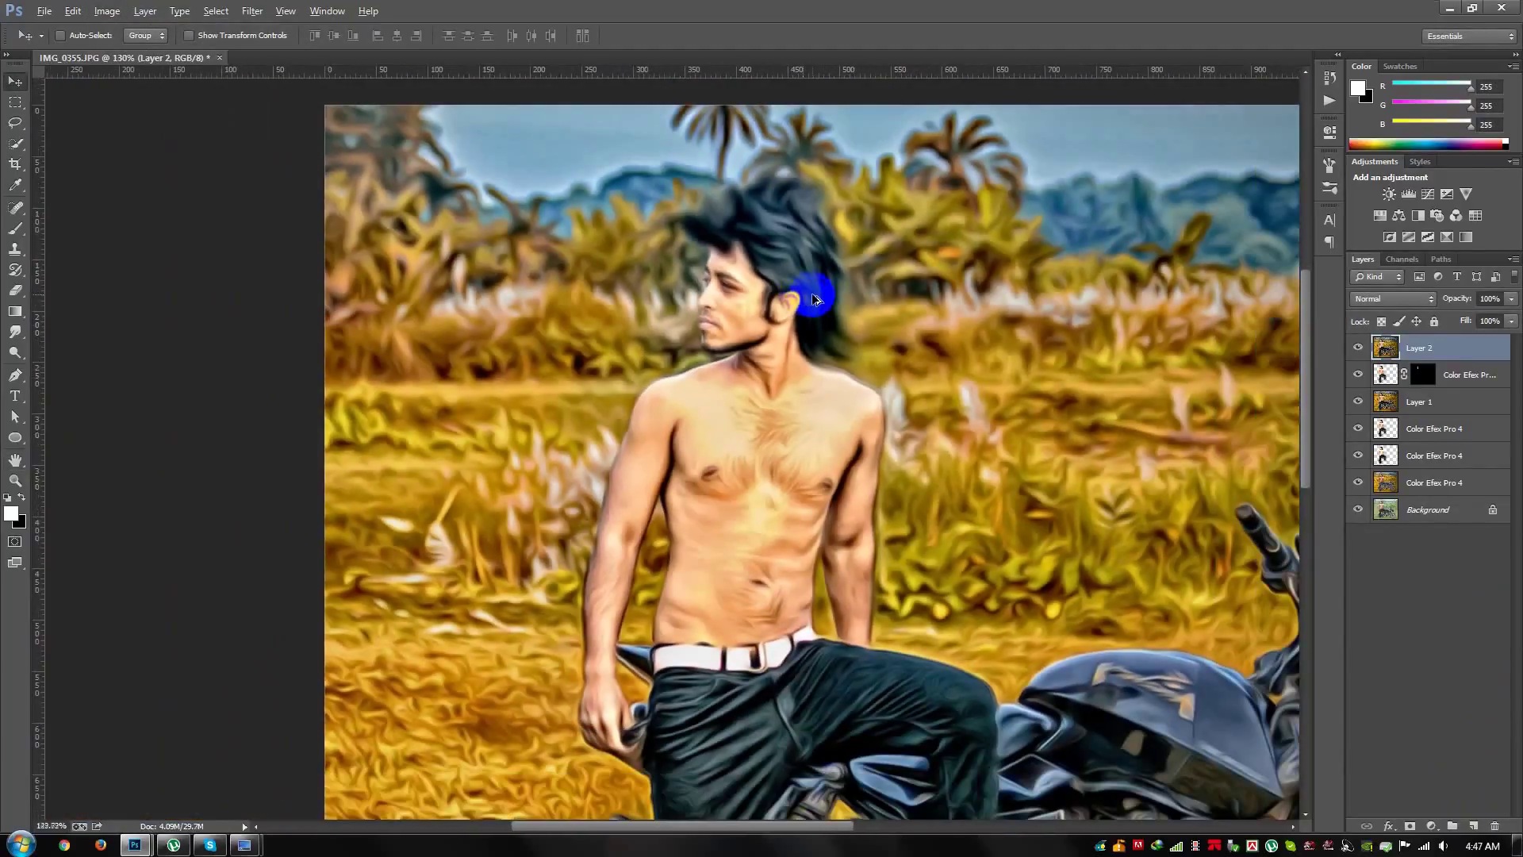
pyautogui.scroll(3, 808, 295)
# Step: Dodge the face, neck, shoulder and arm lighter with the Dodge tool set to Midtones
pyautogui.click(15, 229)
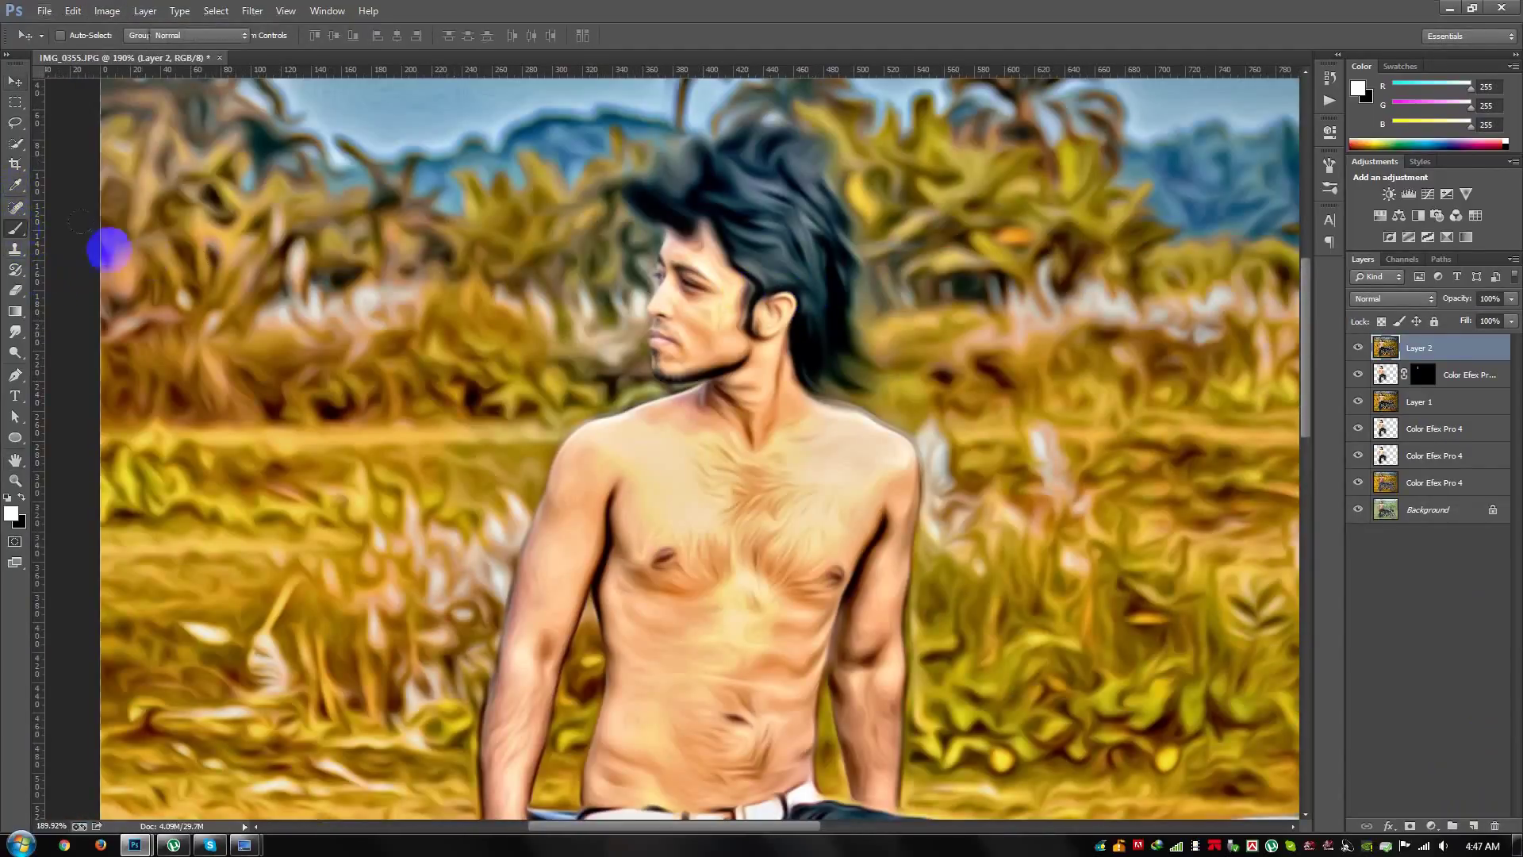
pyautogui.click(15, 352)
pyautogui.click(63, 349)
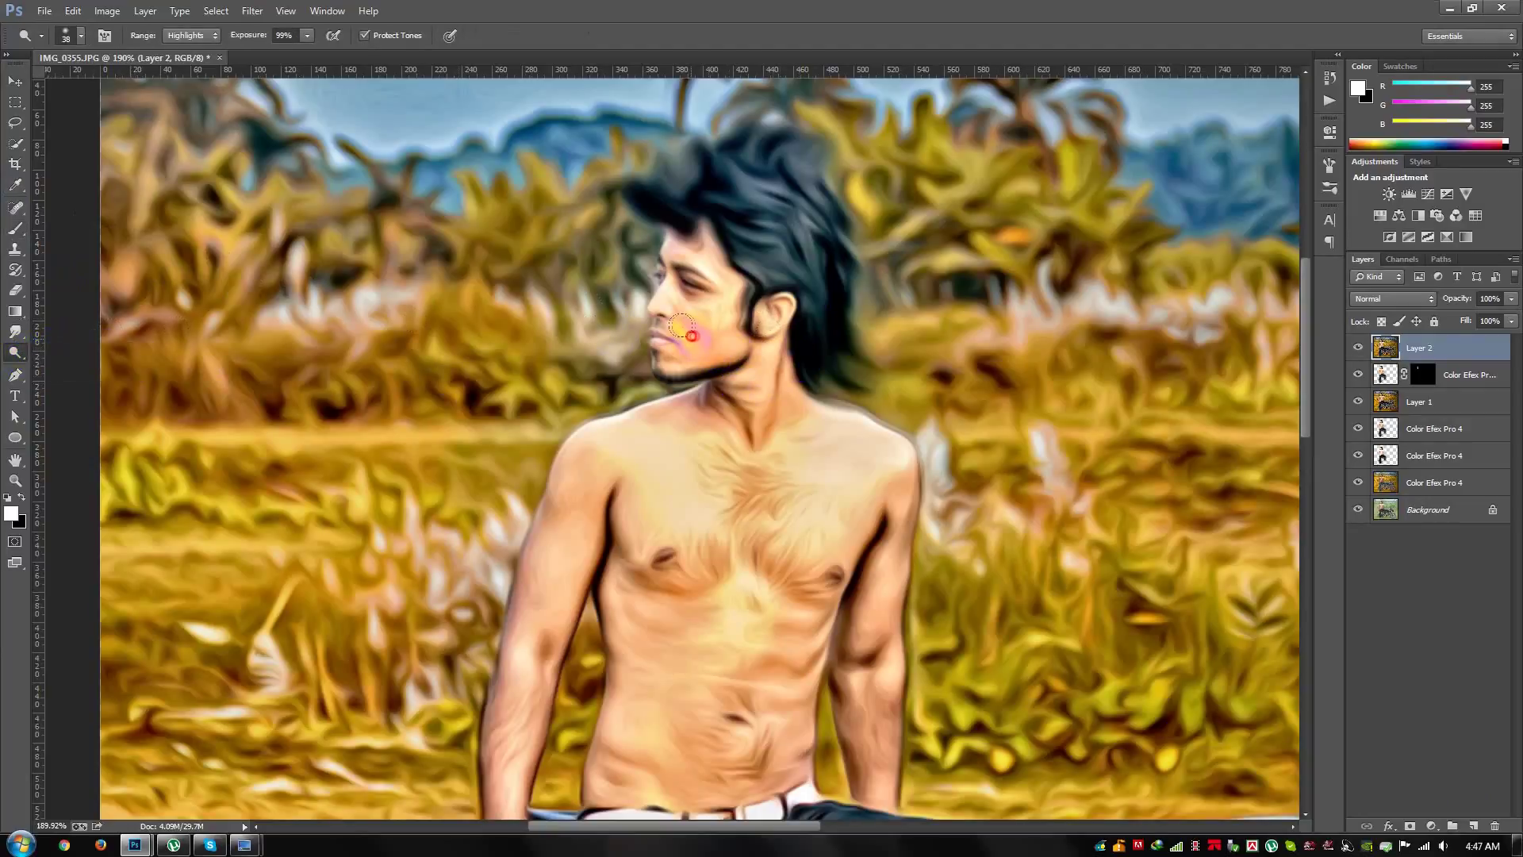
pyautogui.click(197, 38)
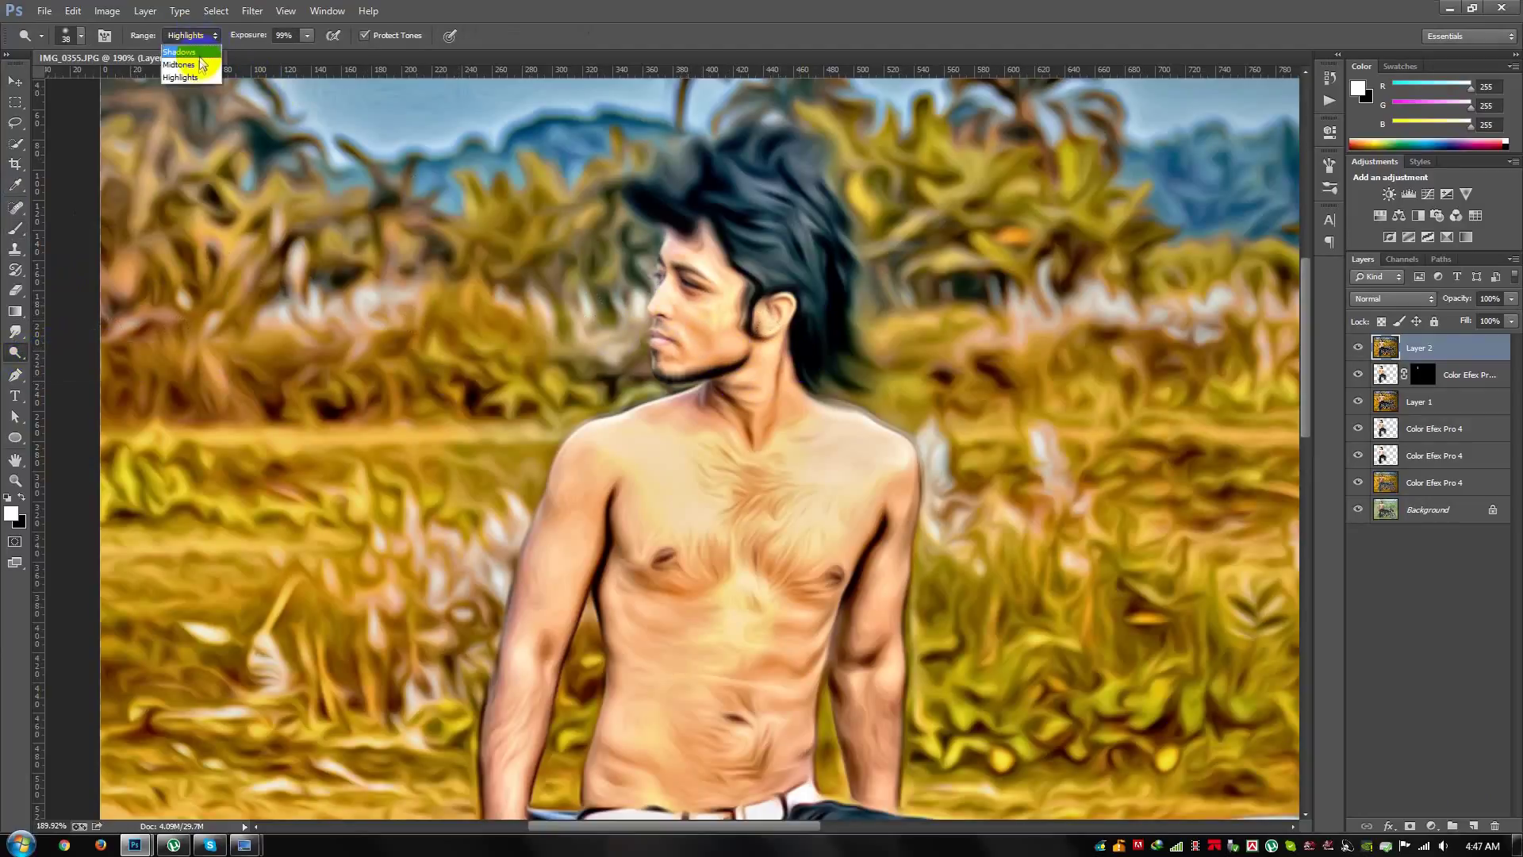
pyautogui.click(200, 64)
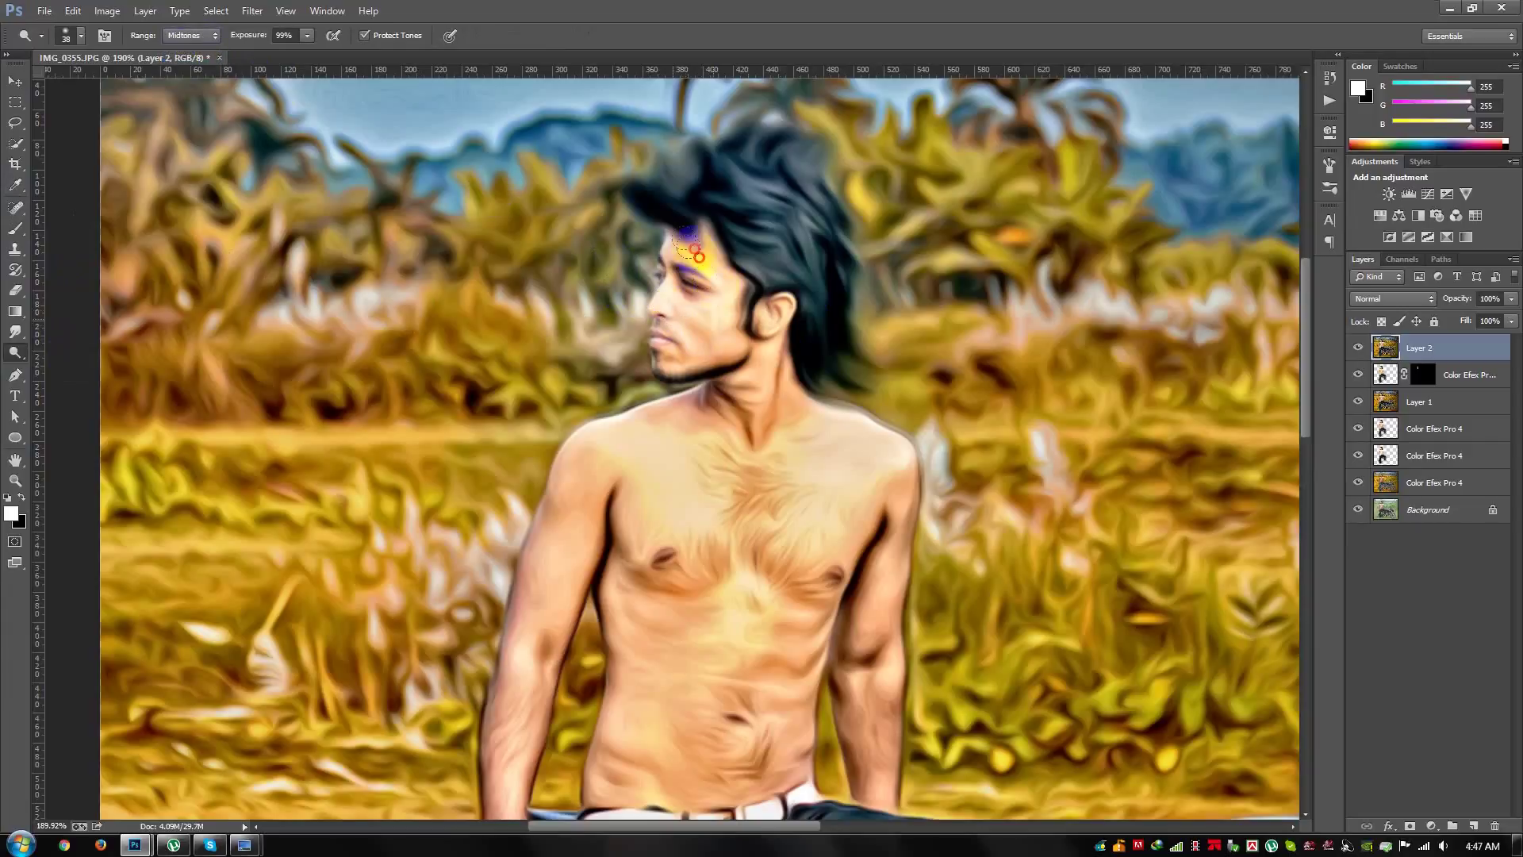
pyautogui.moveTo(760, 378)
pyautogui.mouseDown()
pyautogui.moveTo(603, 433)
pyautogui.moveTo(595, 503)
pyautogui.moveTo(527, 623)
pyautogui.moveTo(602, 462)
pyautogui.mouseUp()
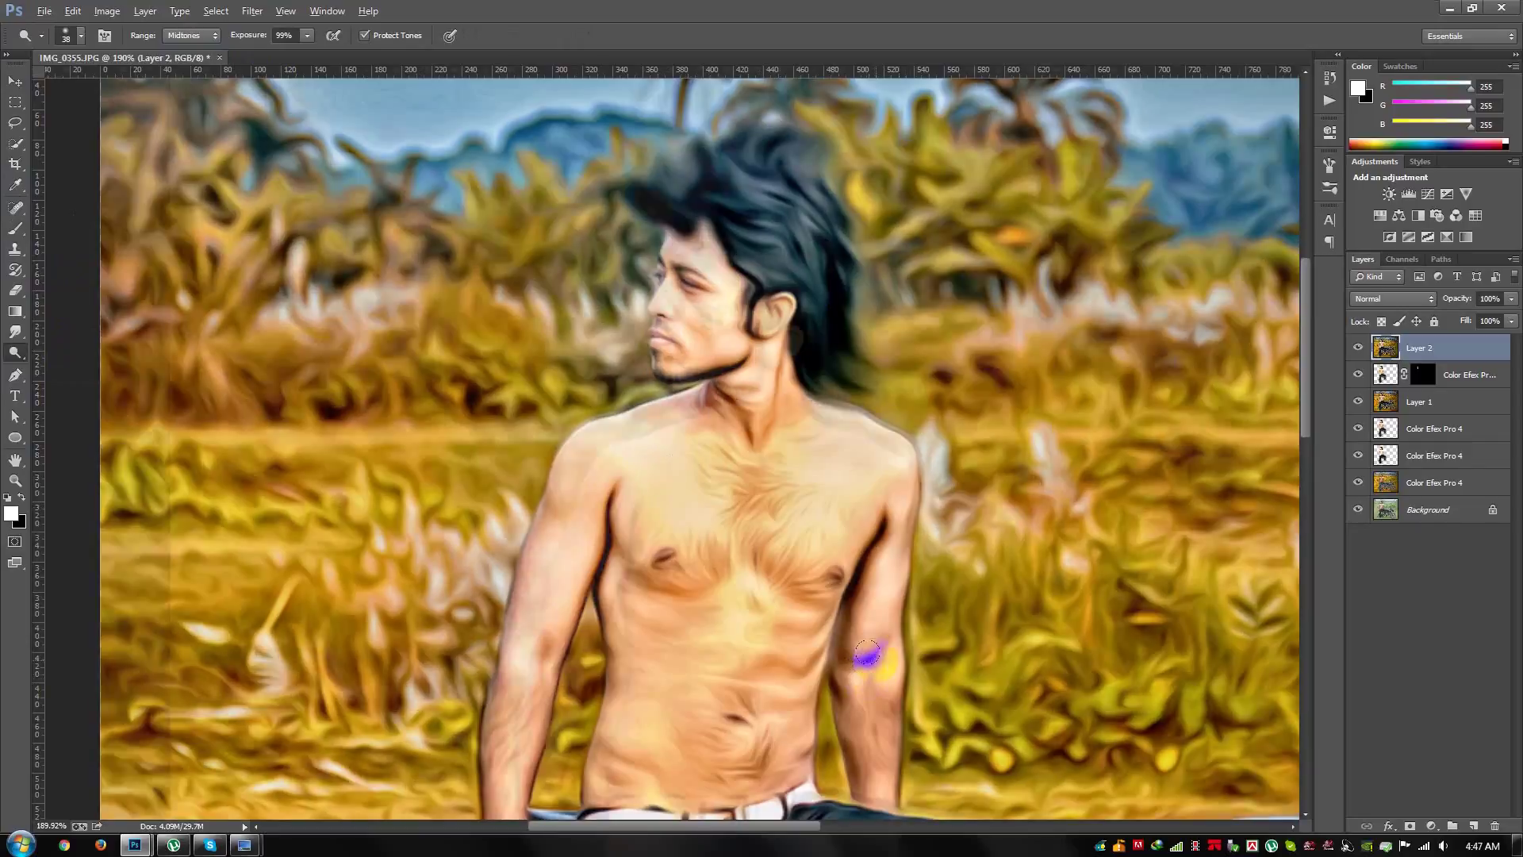
pyautogui.scroll(-3, 878, 595)
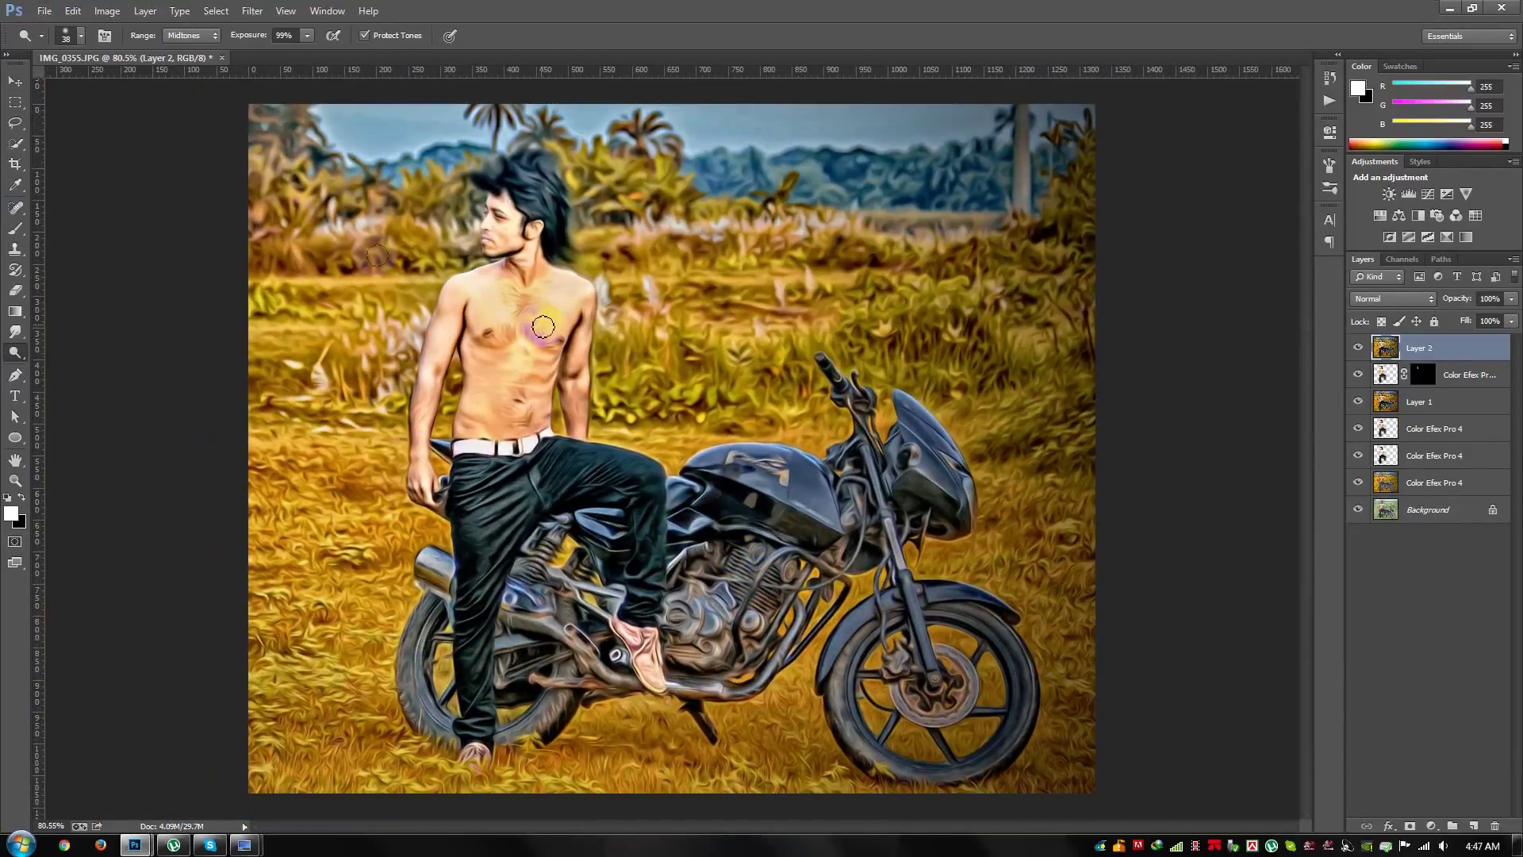
pyautogui.click(43, 11)
# Step: Cancel the Save As prompt, leaving the file unsaved before reselecting the man
pyautogui.click(87, 208)
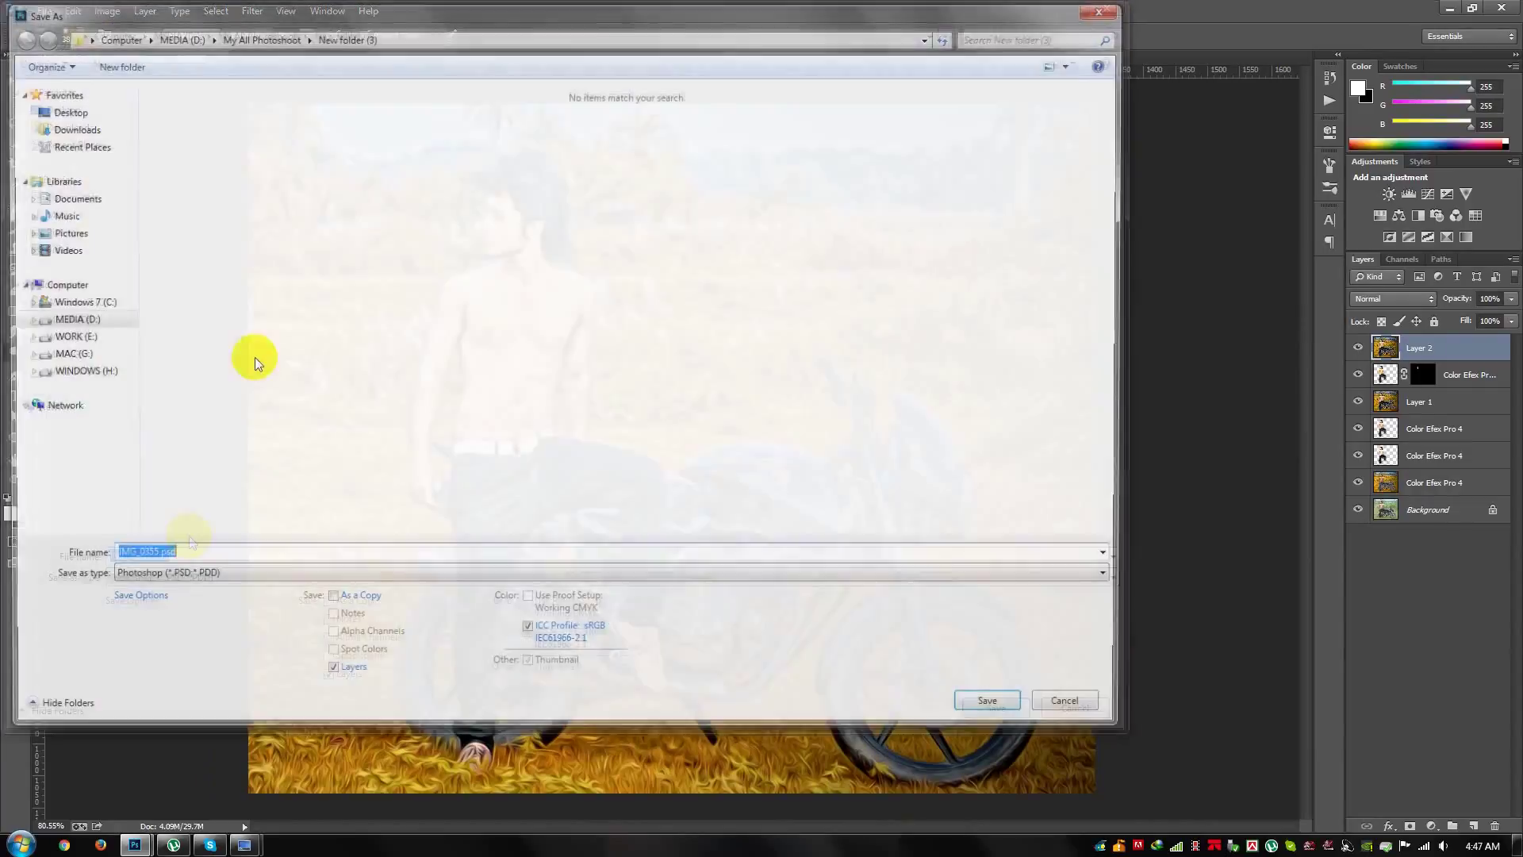
pyautogui.click(1075, 708)
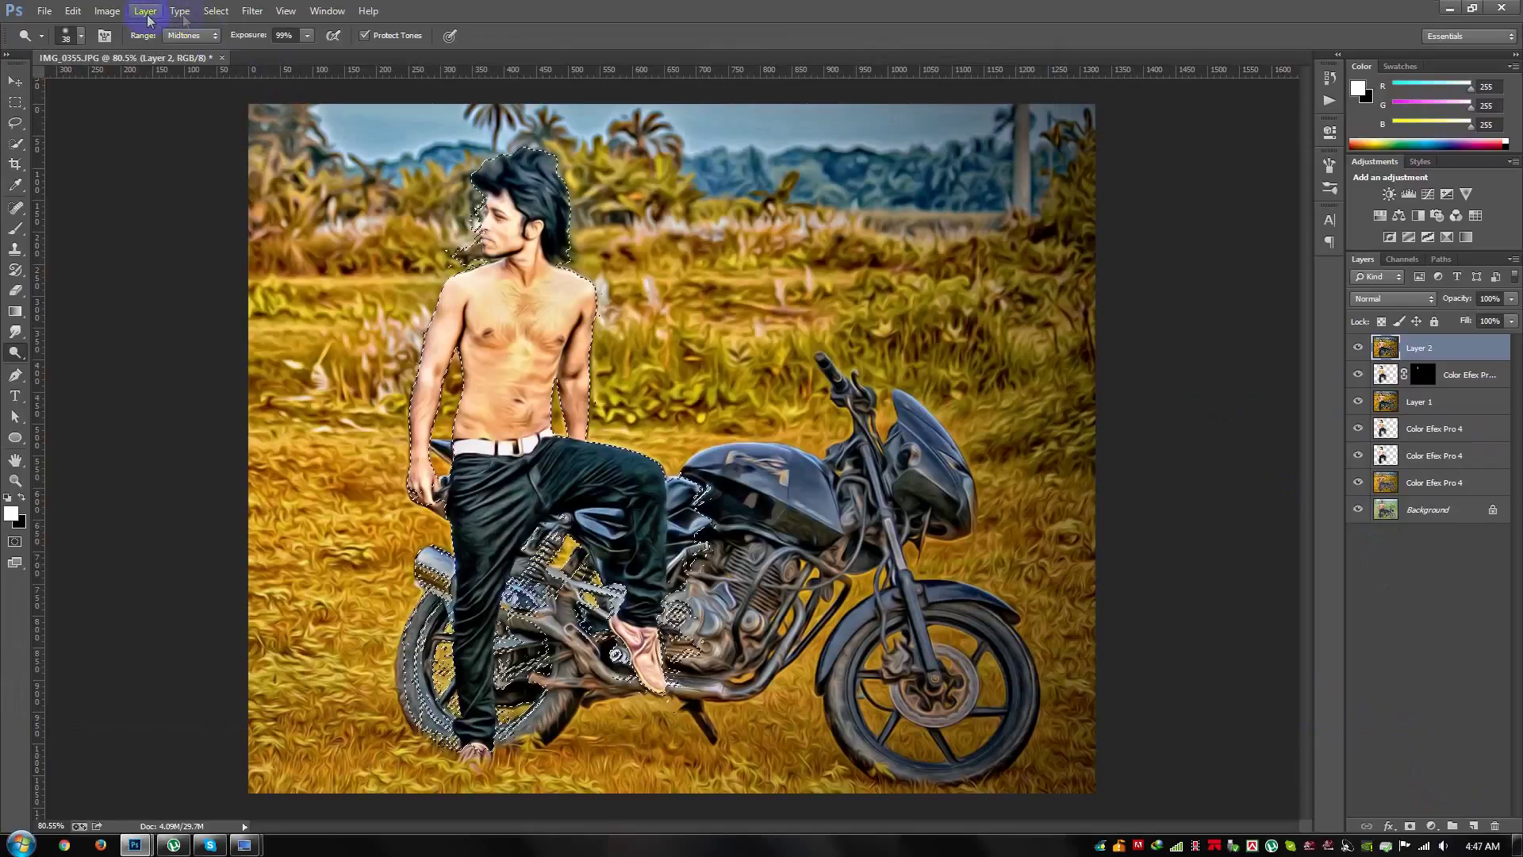
pyautogui.click(216, 11)
# Step: Invert the selection and darken the background with Levels black input 41, then deselect
pyautogui.click(230, 74)
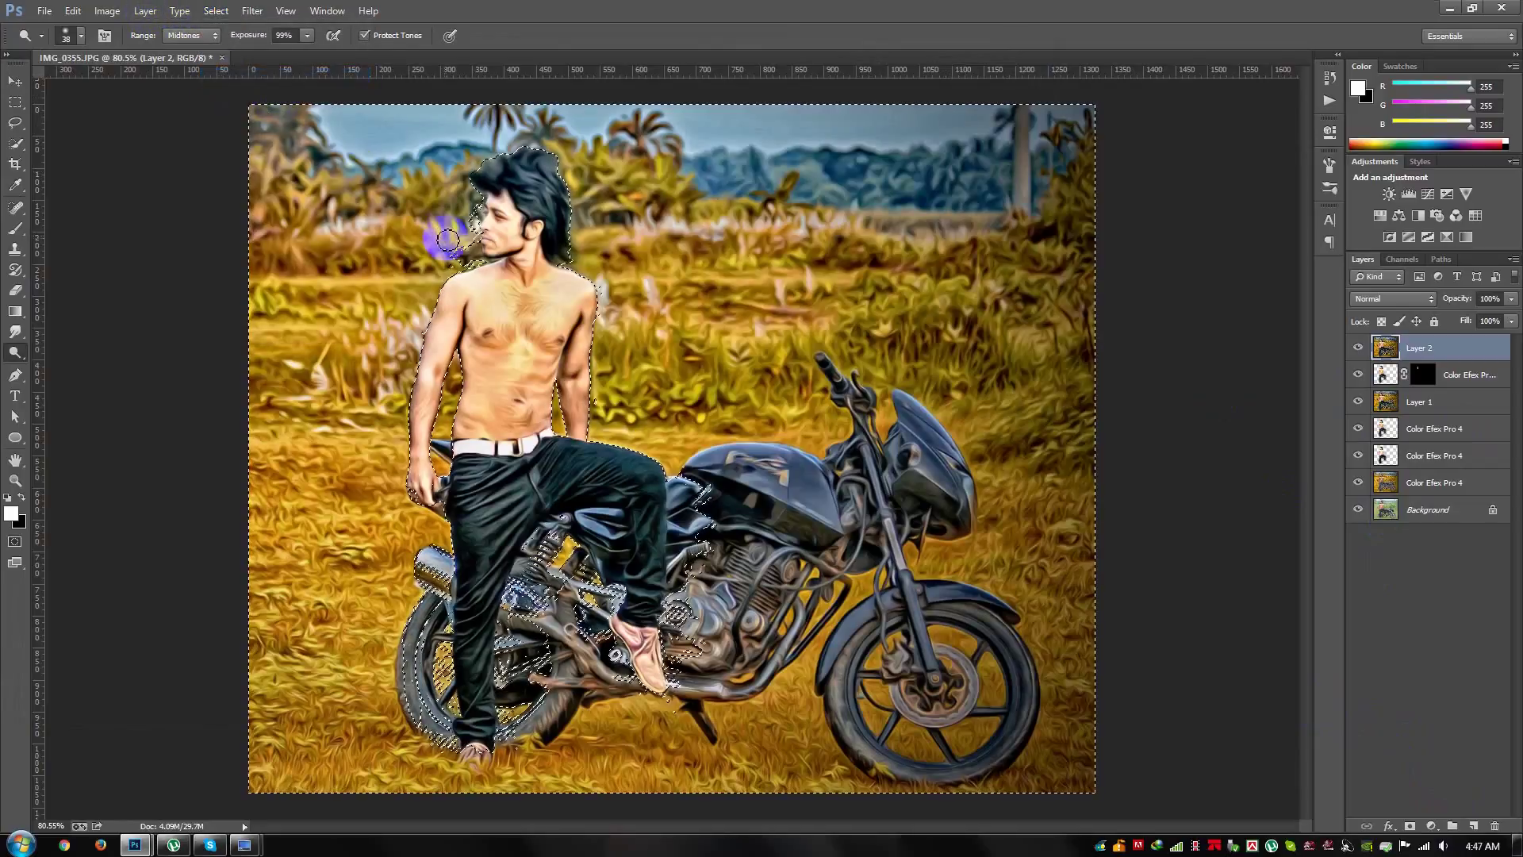
pyautogui.click(114, 9)
pyautogui.moveTo(129, 52)
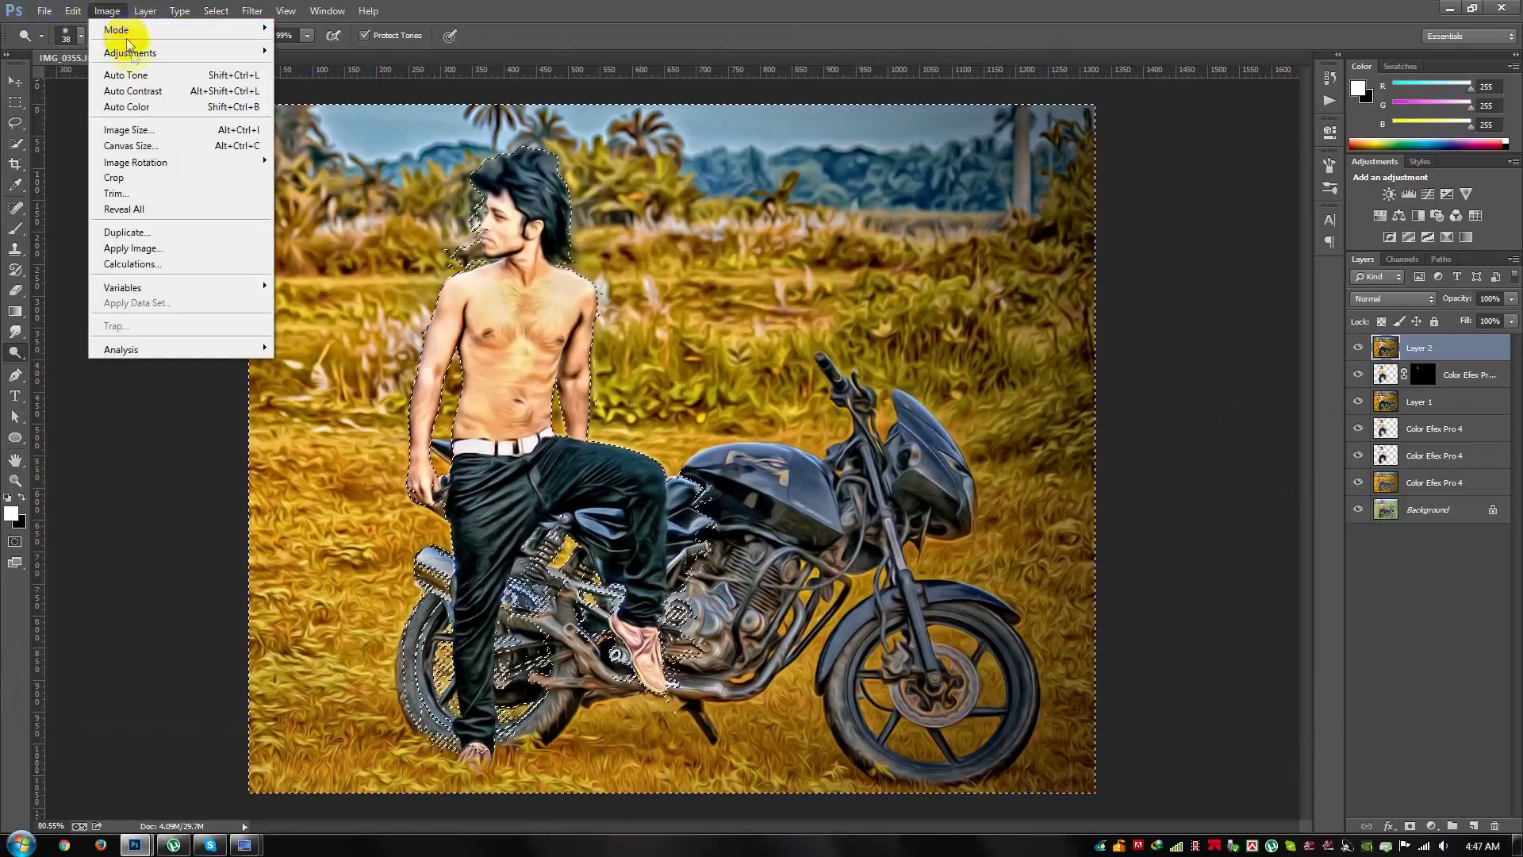
pyautogui.click(301, 68)
pyautogui.moveTo(853, 363); pyautogui.dragTo(900, 370)
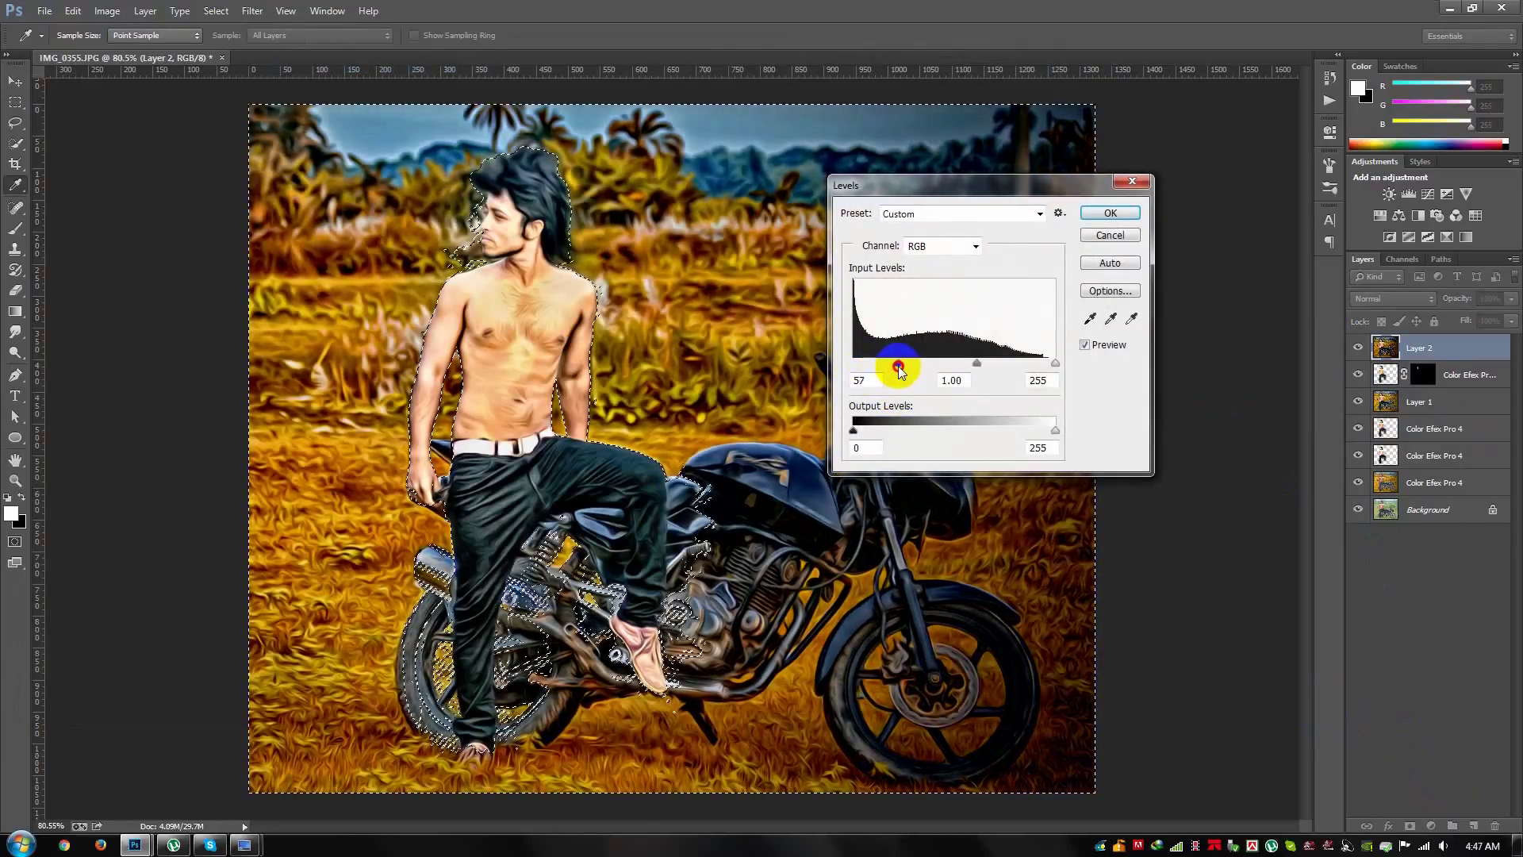
pyautogui.click(1110, 213)
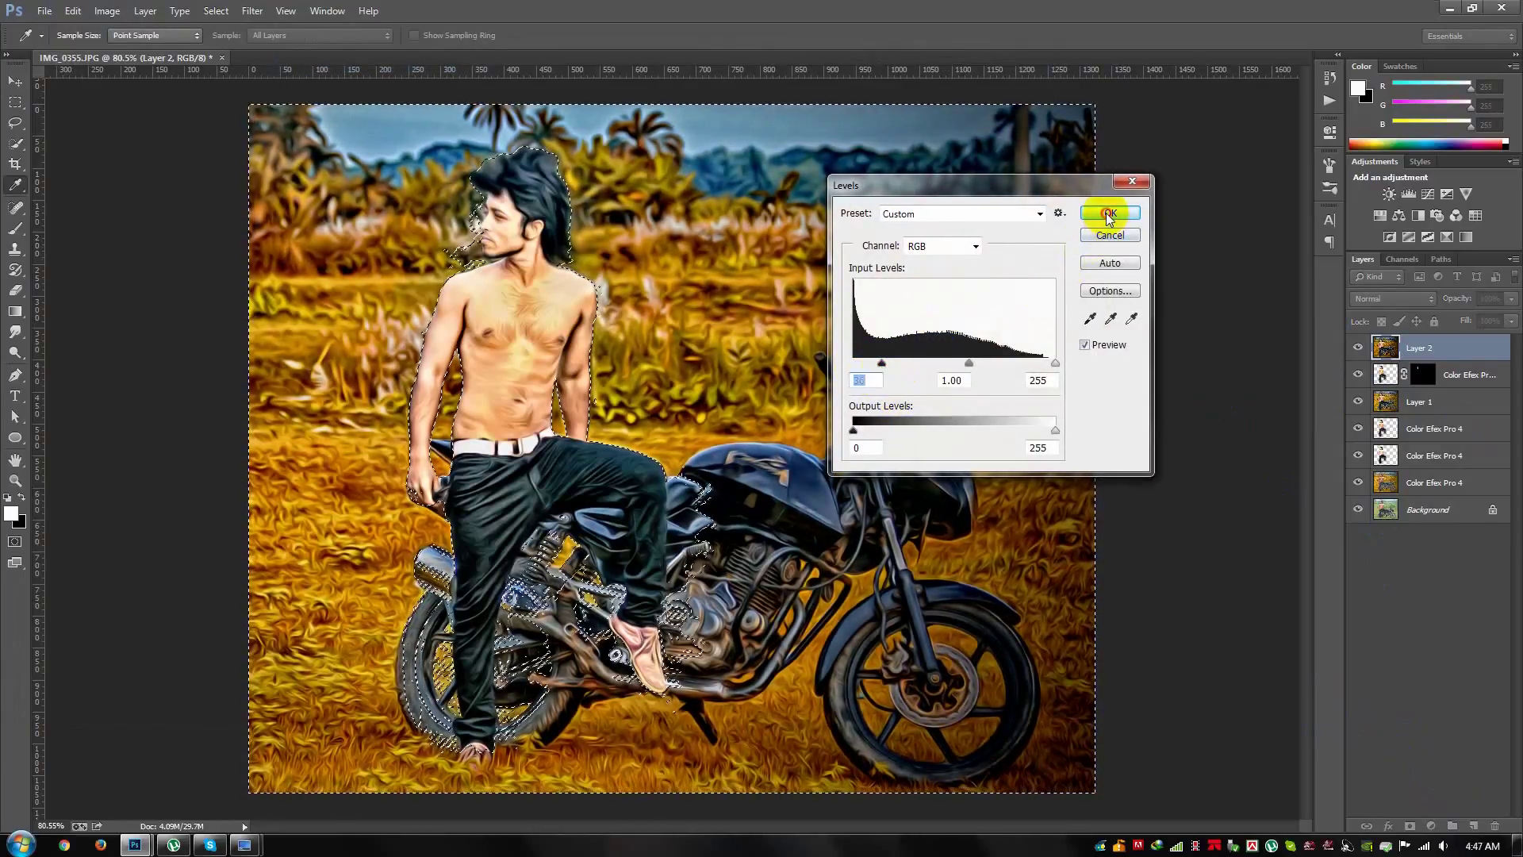
pyautogui.hotkey('ctrl', 'd')
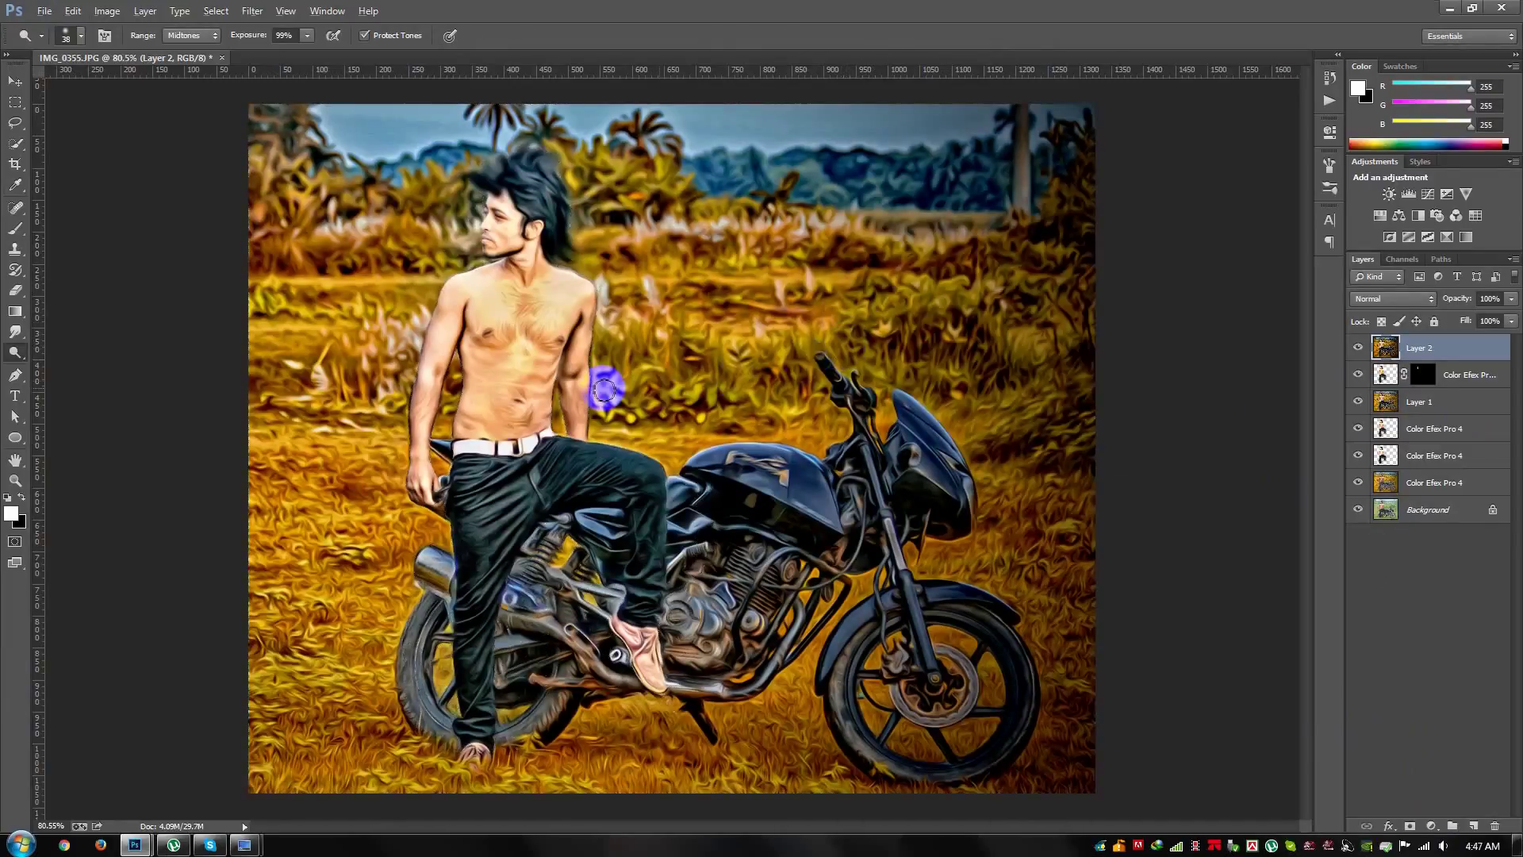
# Step: Zoom out to the whole photo and start saving it as IMG_0355.psd
pyautogui.hotkey('ctrl', '-')
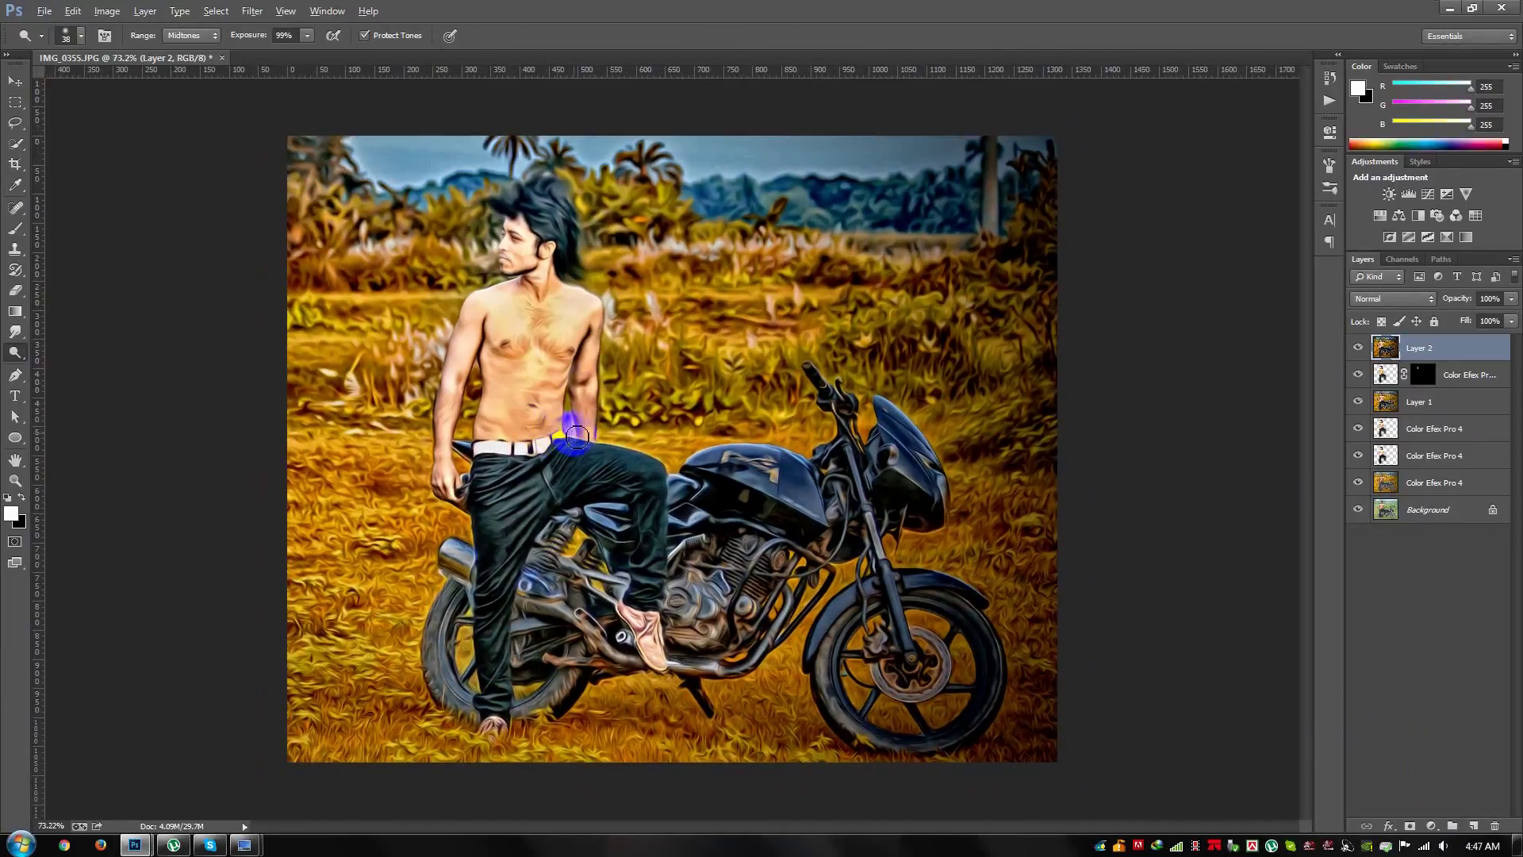
pyautogui.scroll(1, 580, 439)
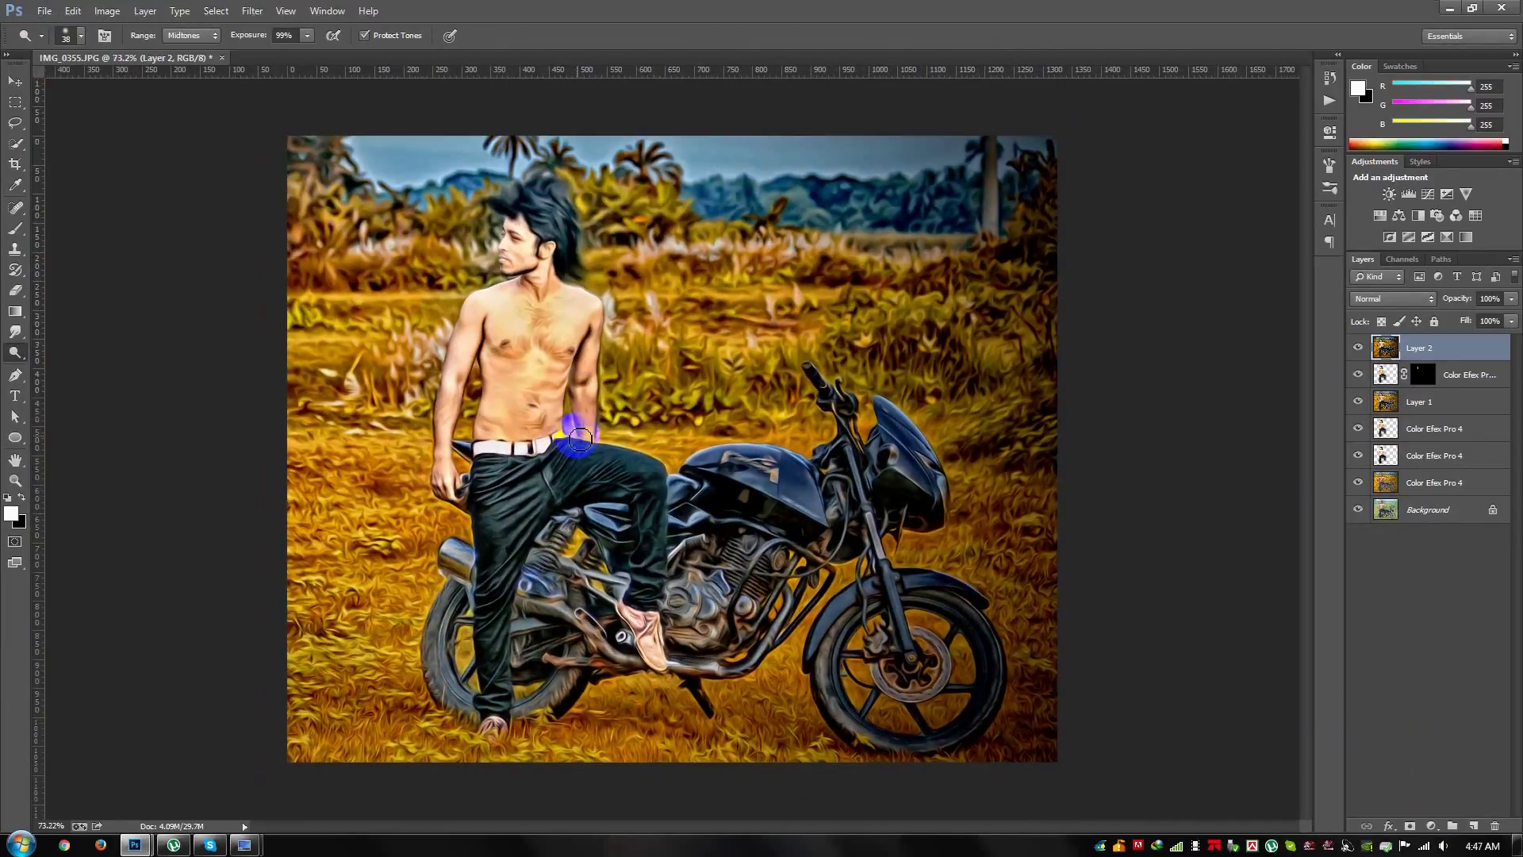
pyautogui.click(45, 11)
pyautogui.click(88, 212)
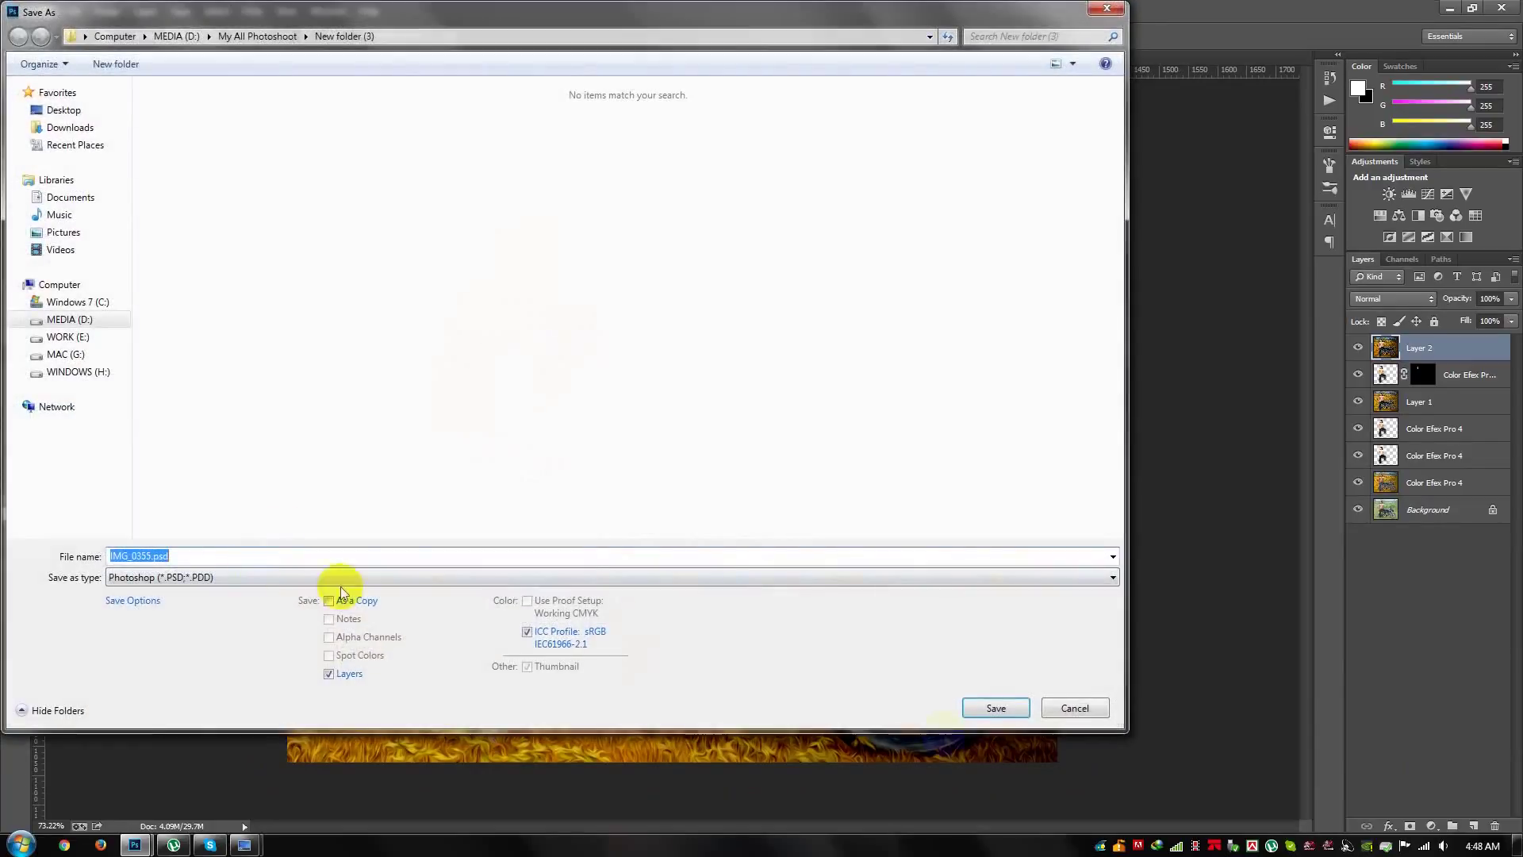